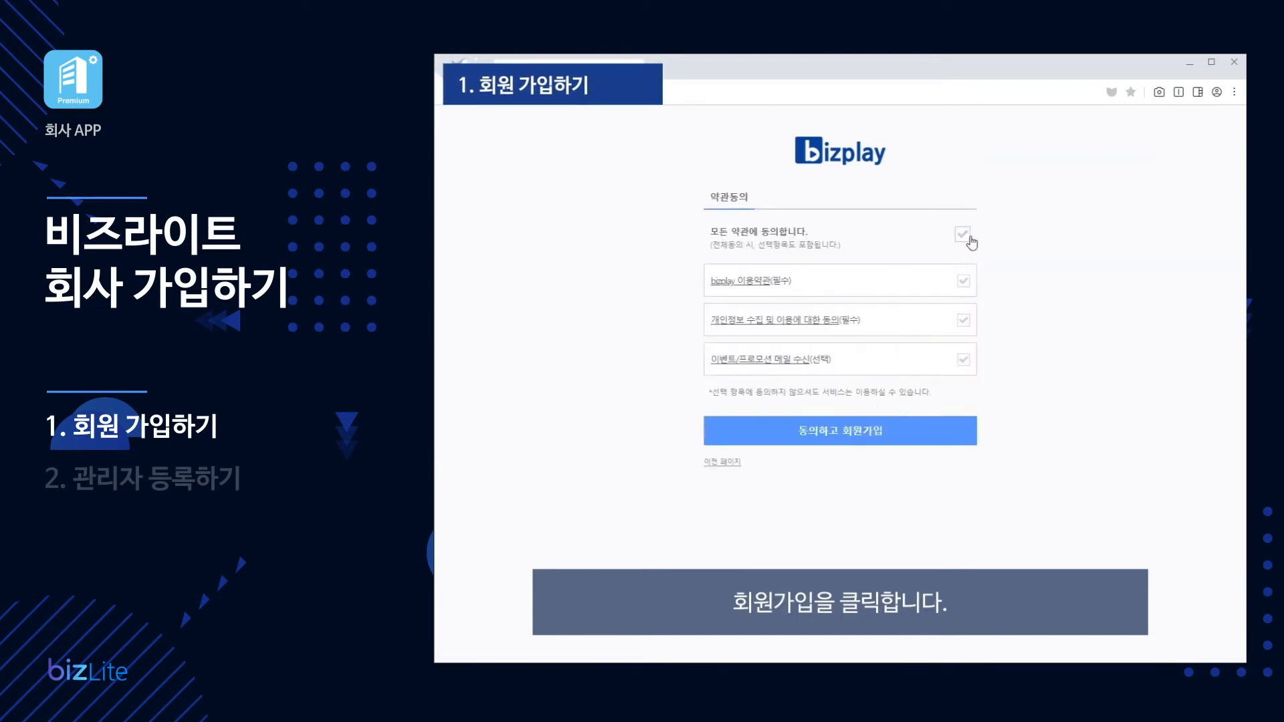
- Accept all terms and search for the company by business number 1234232
click(968, 241)
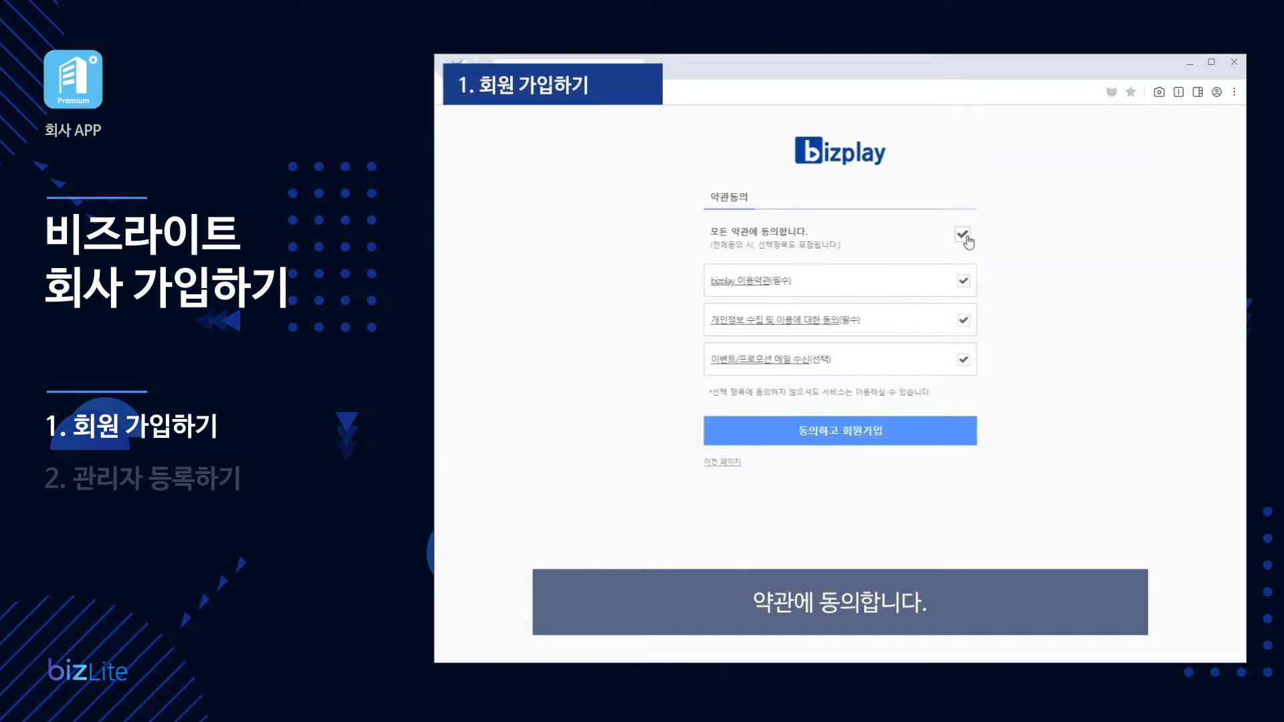
click(928, 439)
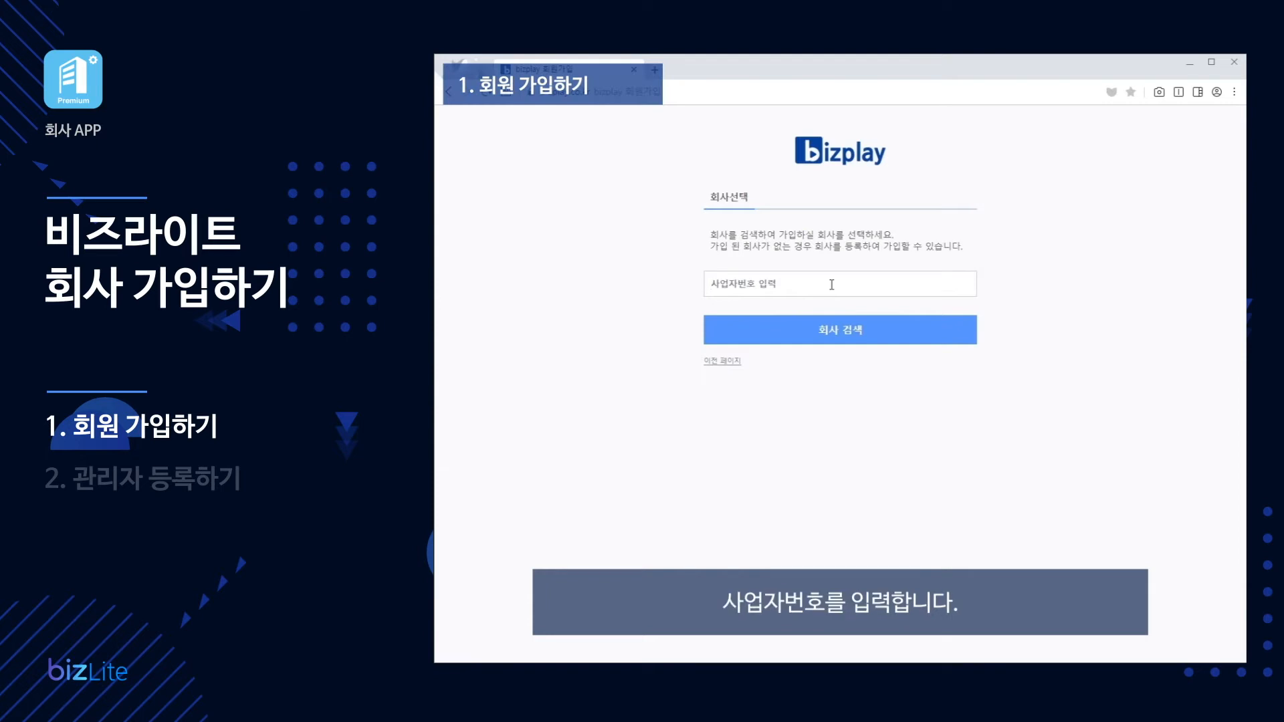
text(1234232)
click(847, 335)
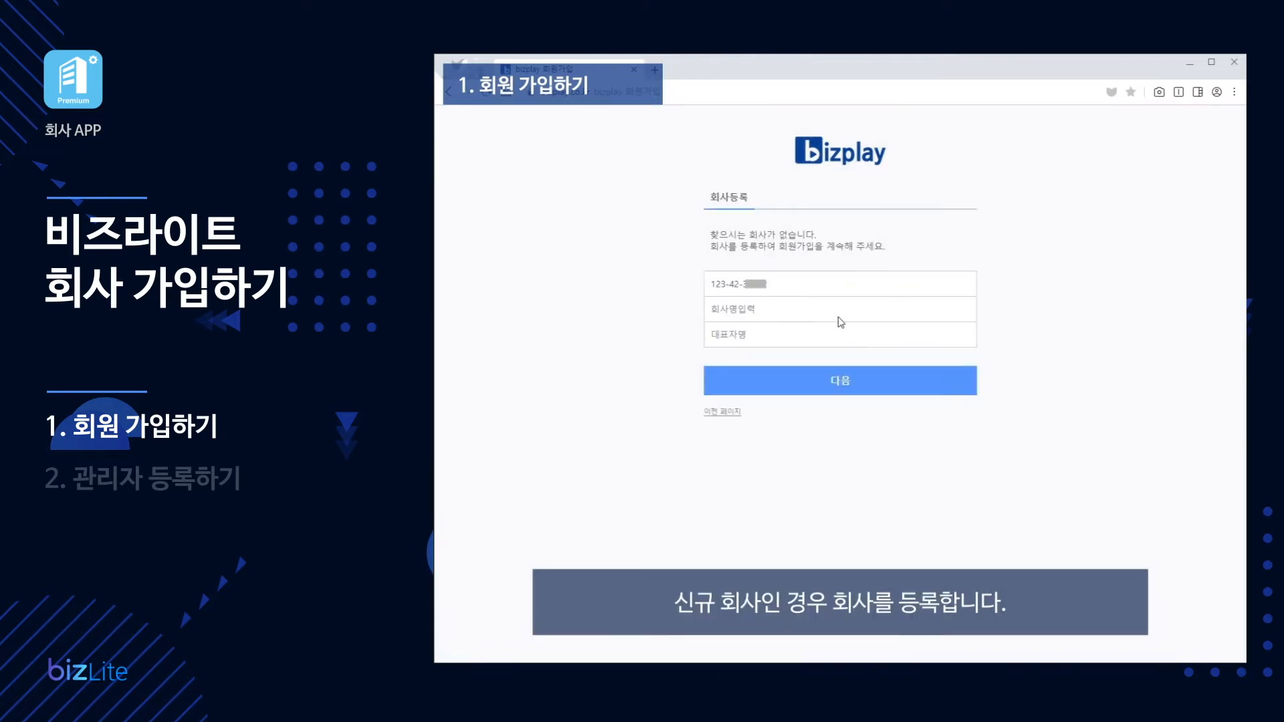
- Begin entering company details, typing '테스트' and '테스트 회사' into the name fields
click(838, 310)
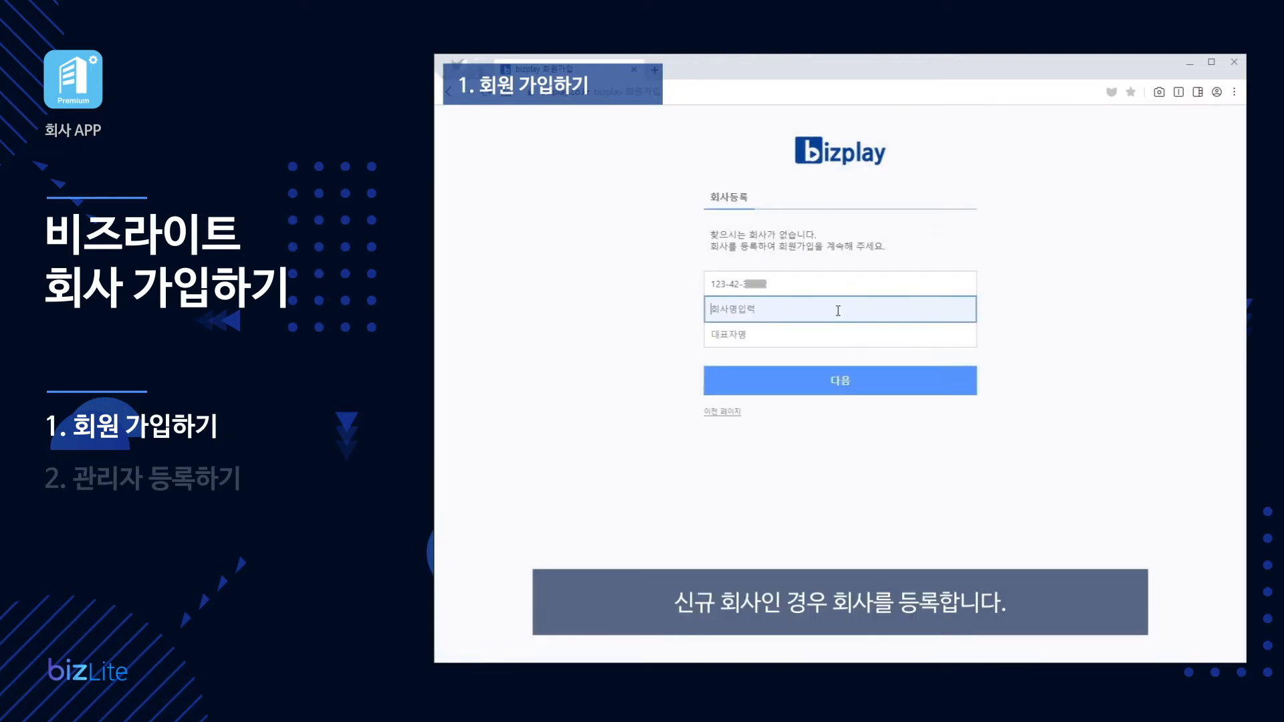
text(테스트 회사)
click(826, 334)
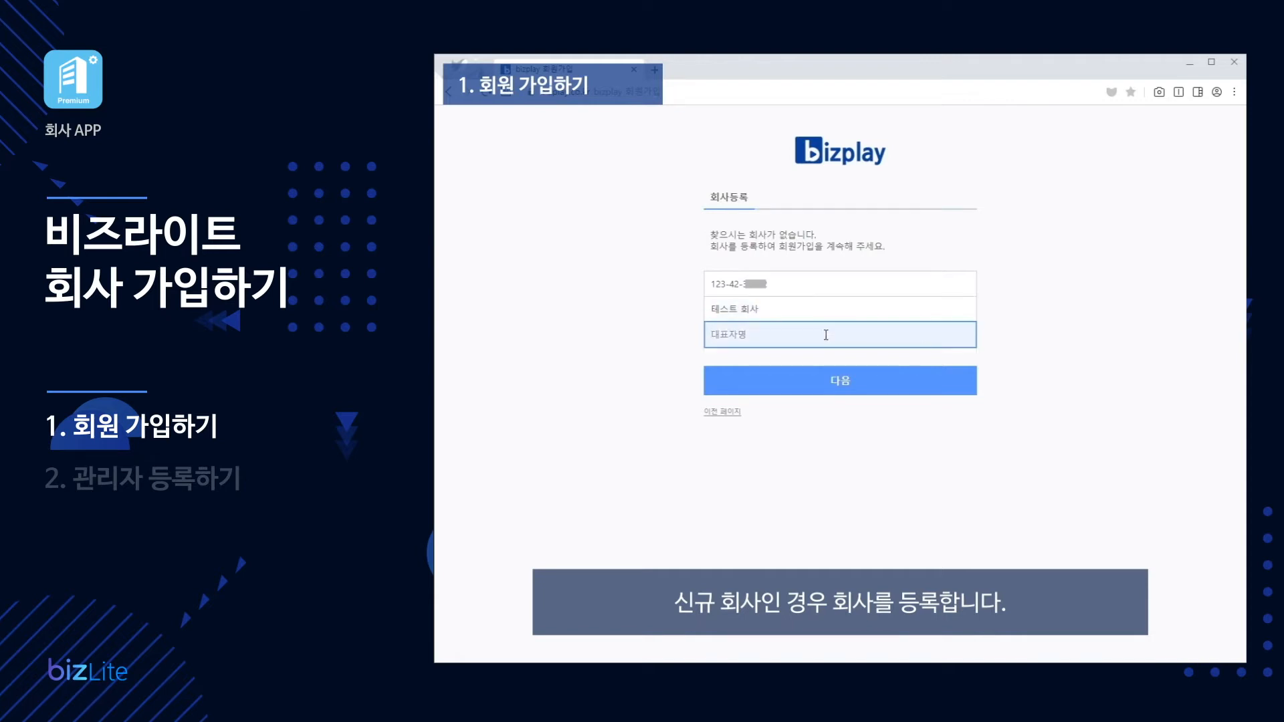
text(테스트)
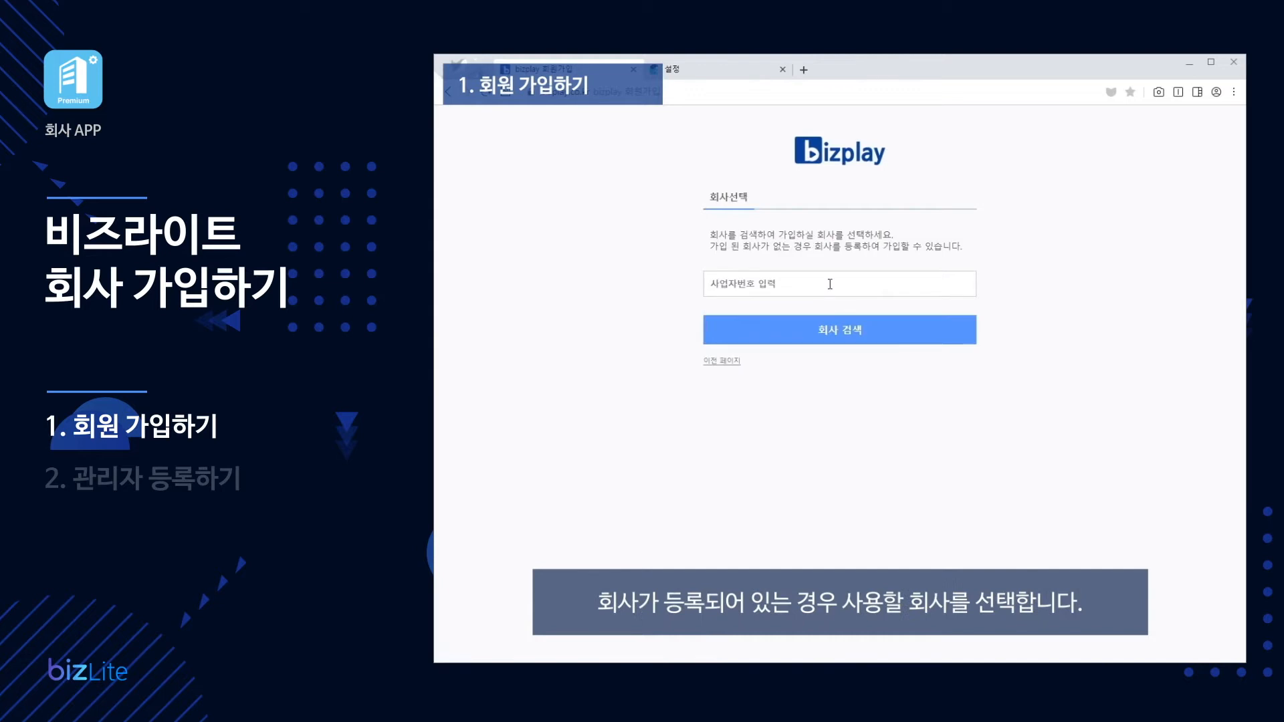
- Search business number 1234232 again, select the found company and continue
text(1234232)
click(886, 339)
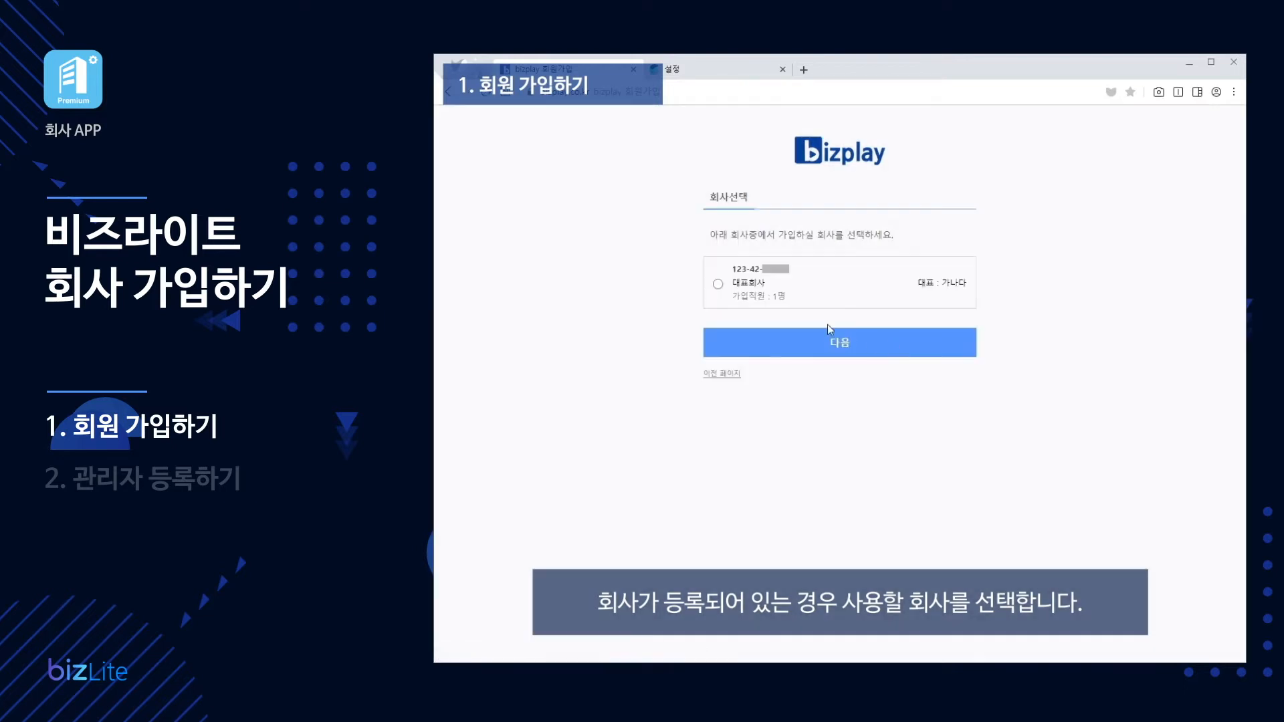
click(718, 283)
click(857, 351)
click(817, 246)
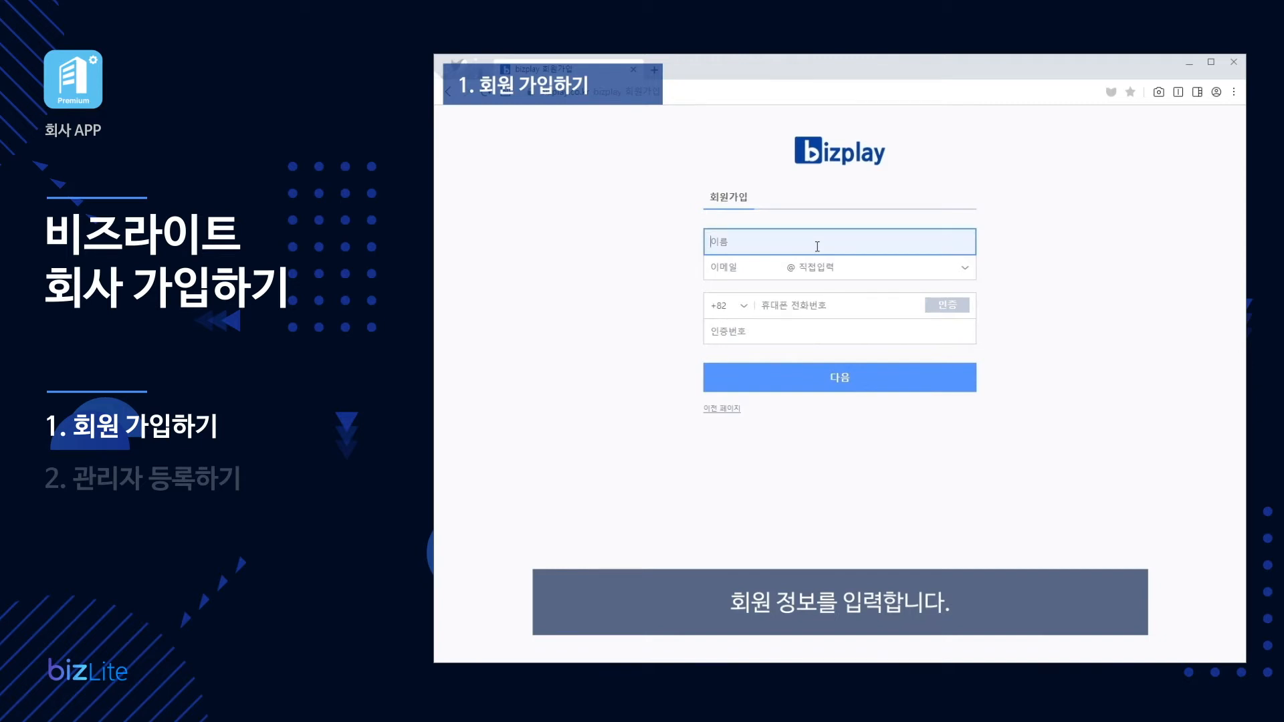
- Enter the member's name, a naver.com e-mail address and the mobile phone number
click(782, 266)
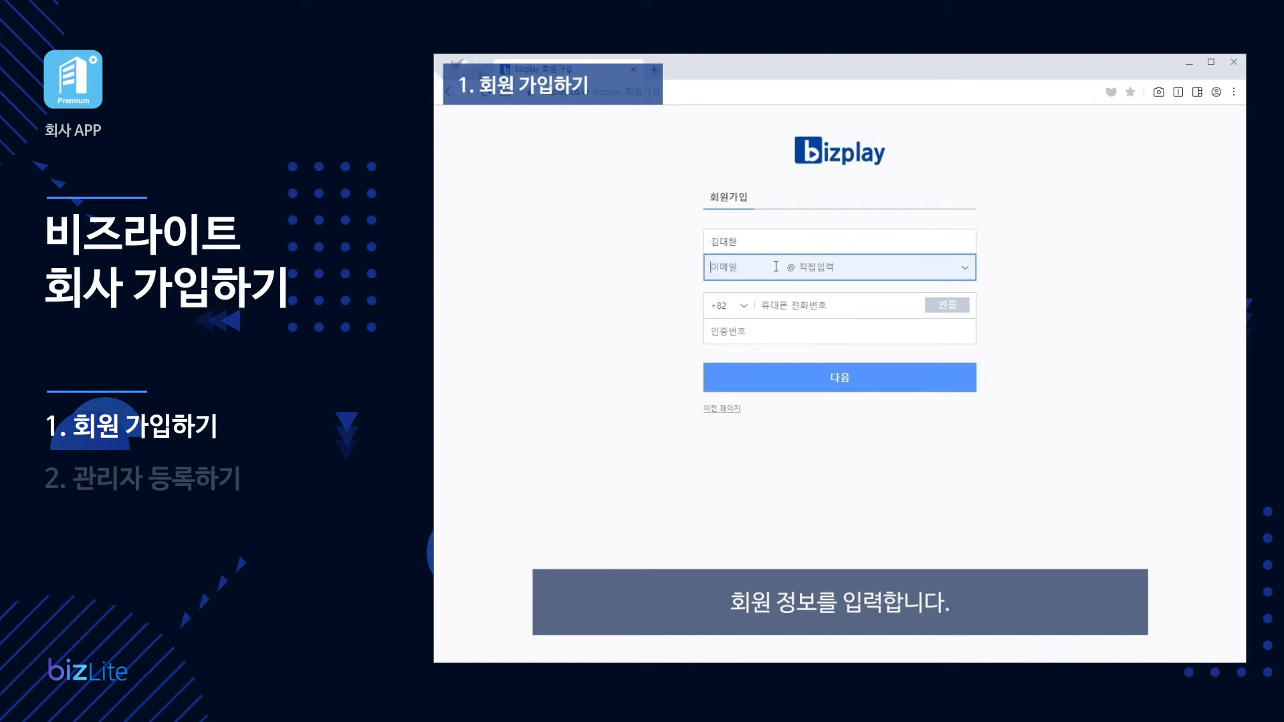
click(964, 268)
click(948, 291)
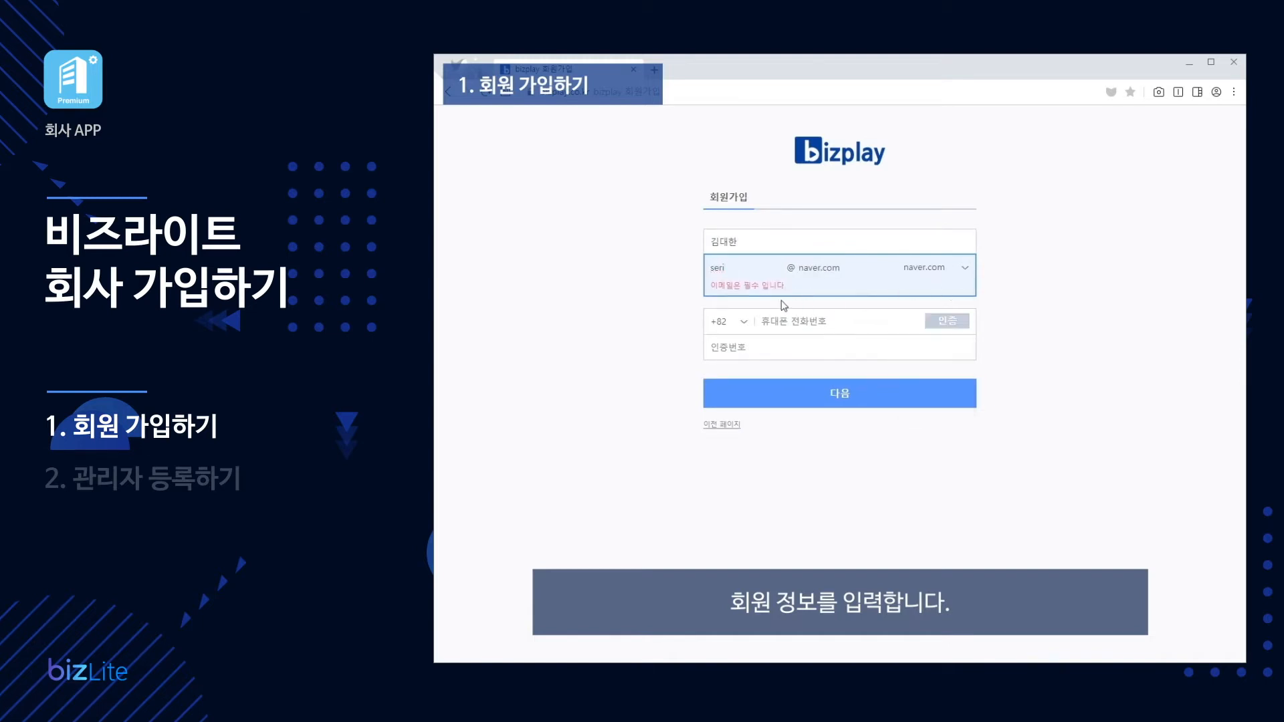
click(753, 317)
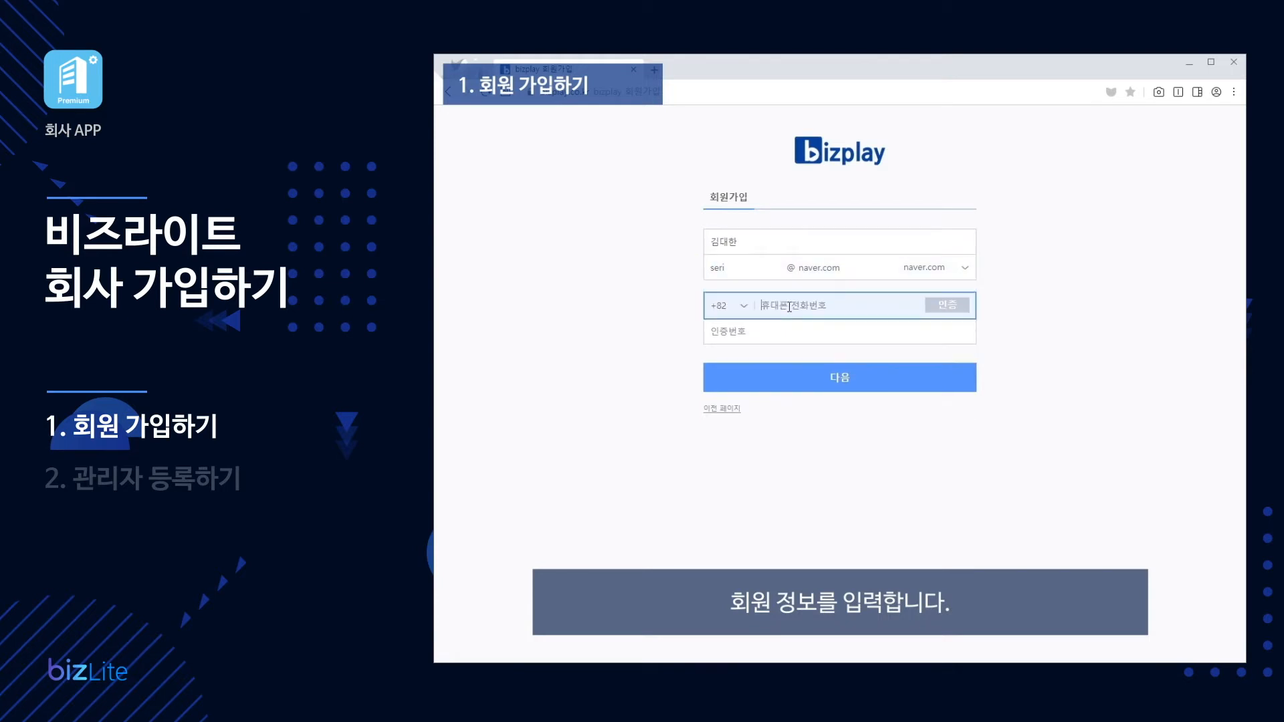
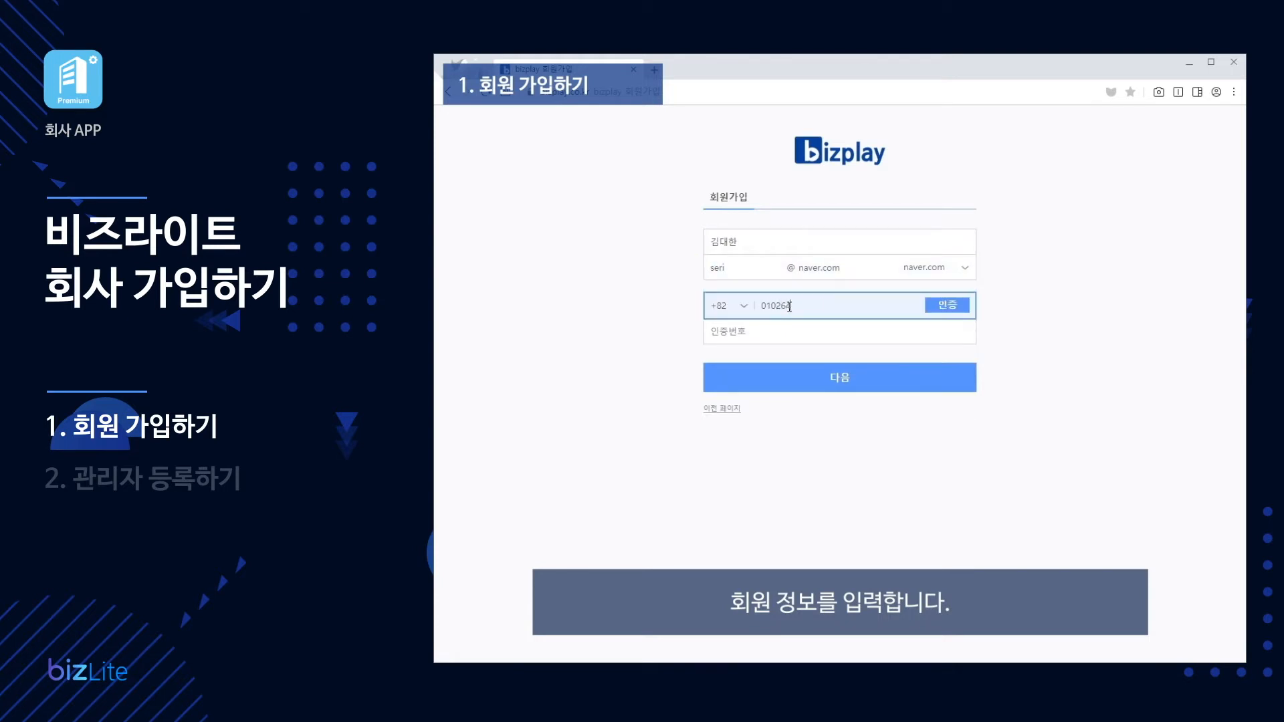
- Verify the phone with the received code and continue to ID setup
click(950, 308)
click(820, 168)
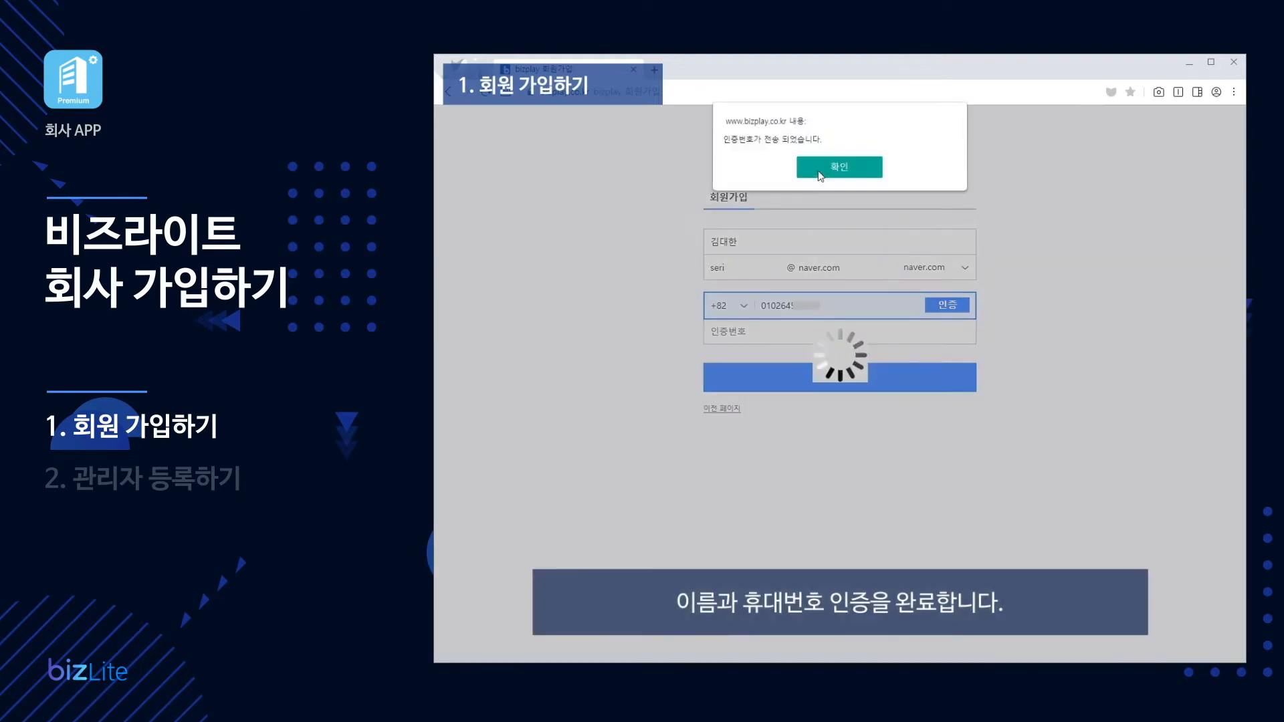
click(829, 169)
click(807, 336)
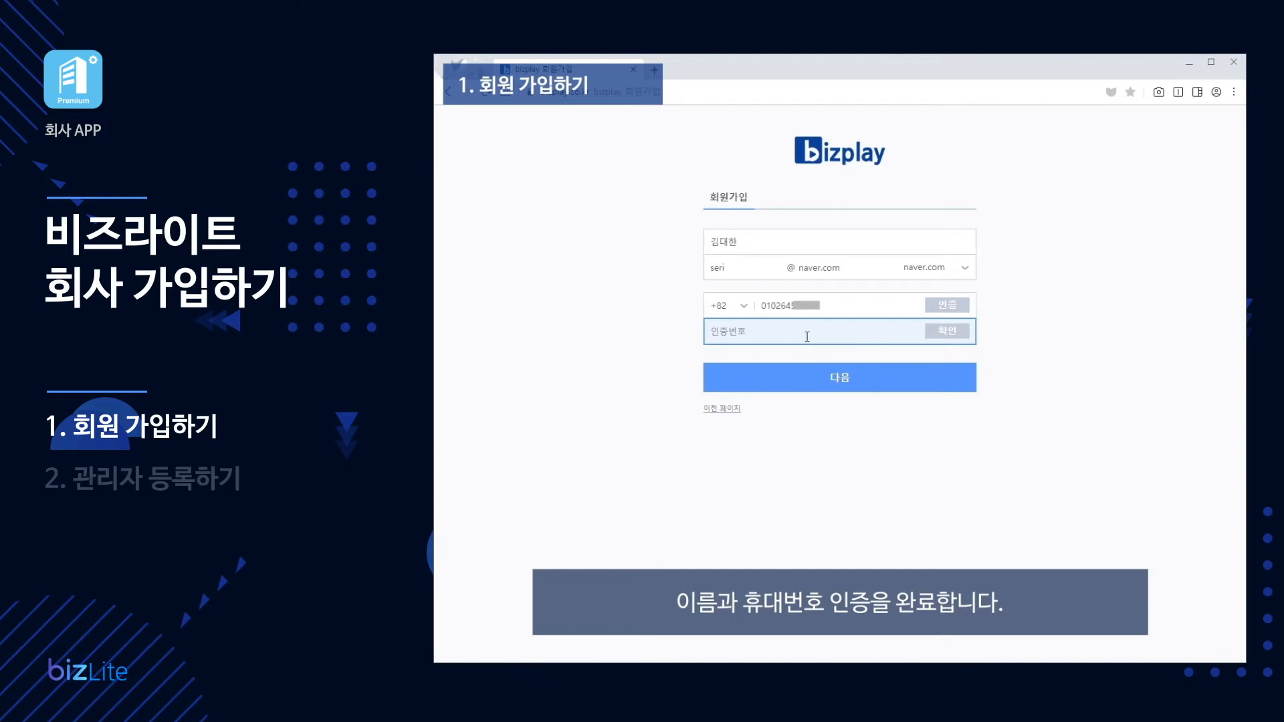
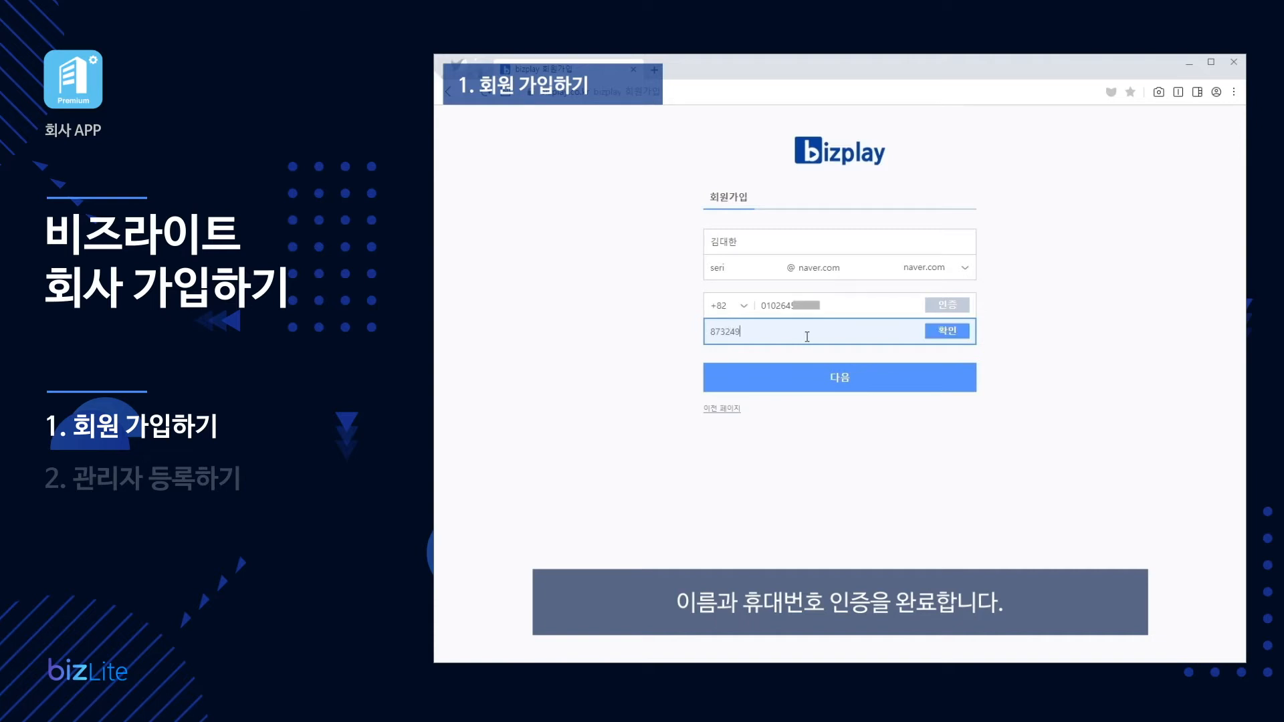
click(956, 331)
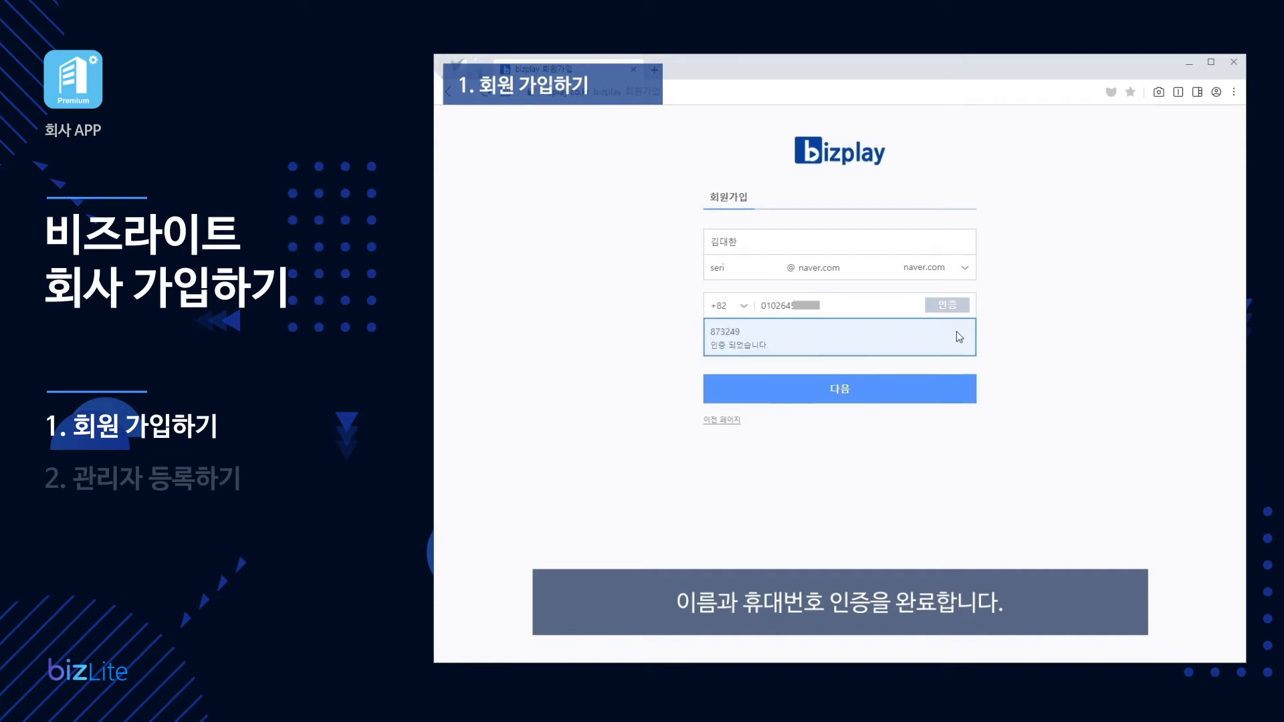
click(895, 396)
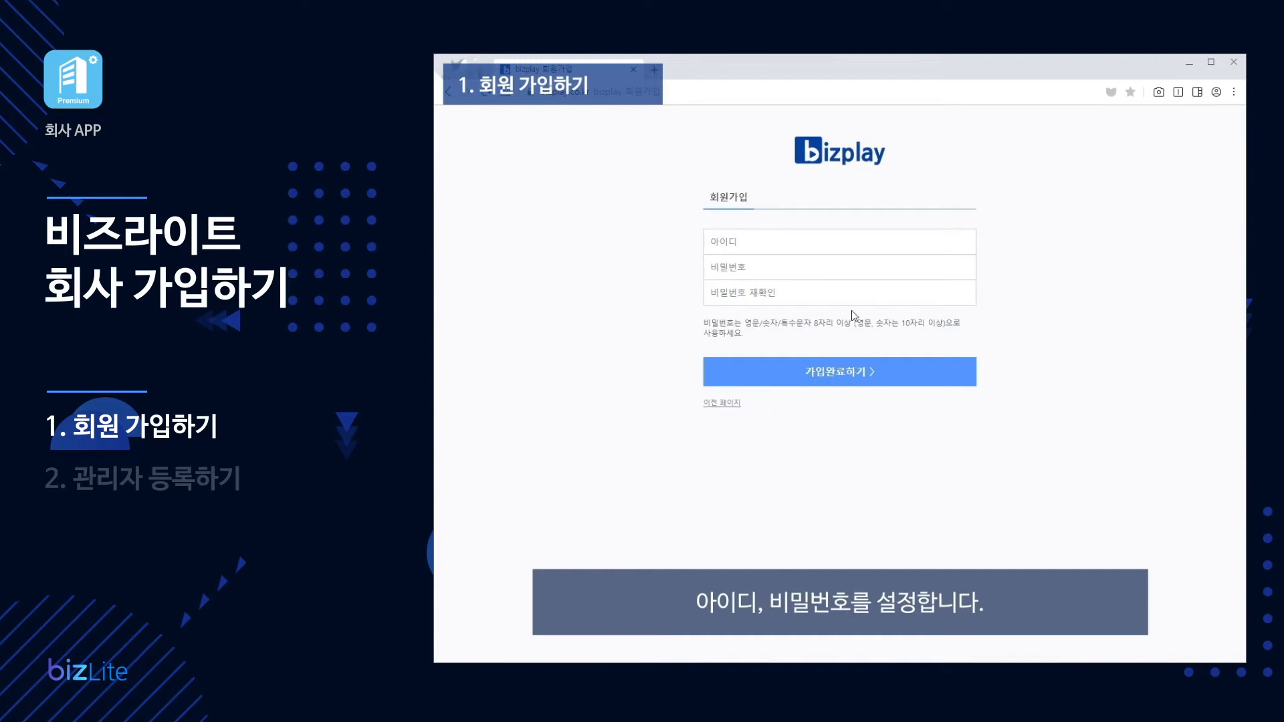
- Enter a login ID, a password and its confirmation, then finish the sign-up
click(821, 243)
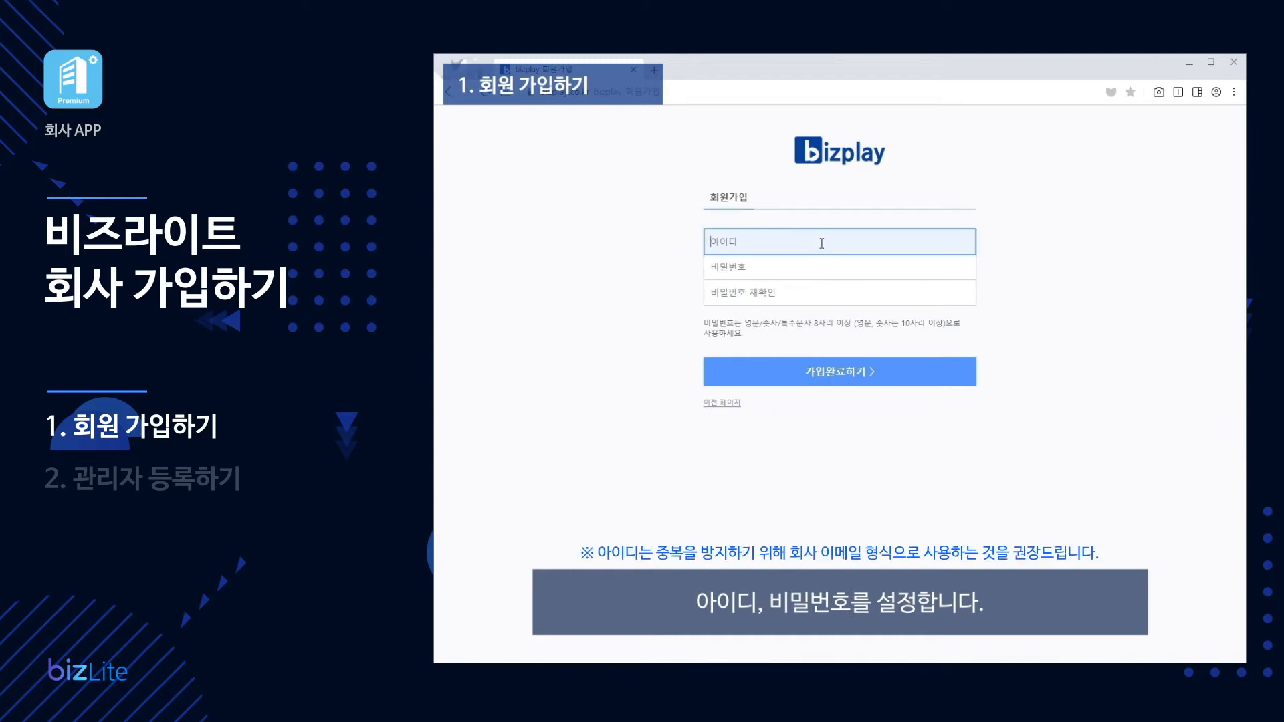
text(test)
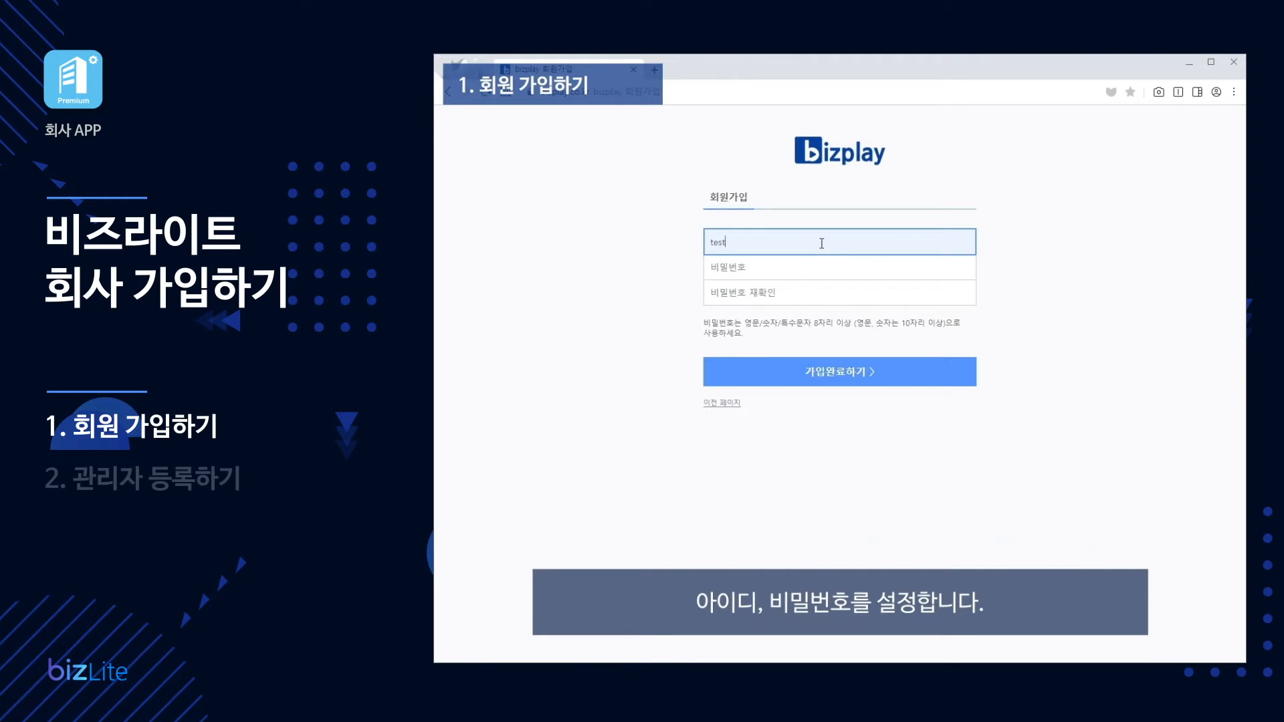
text(20200902)
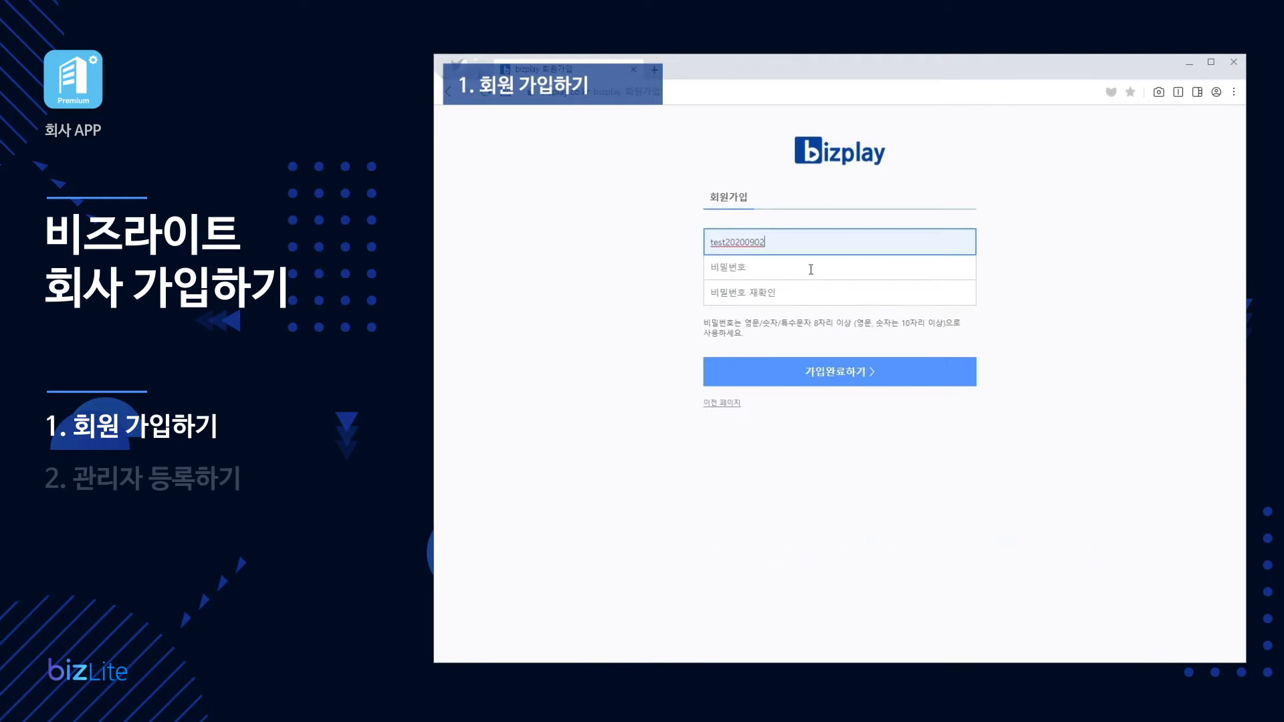
click(812, 274)
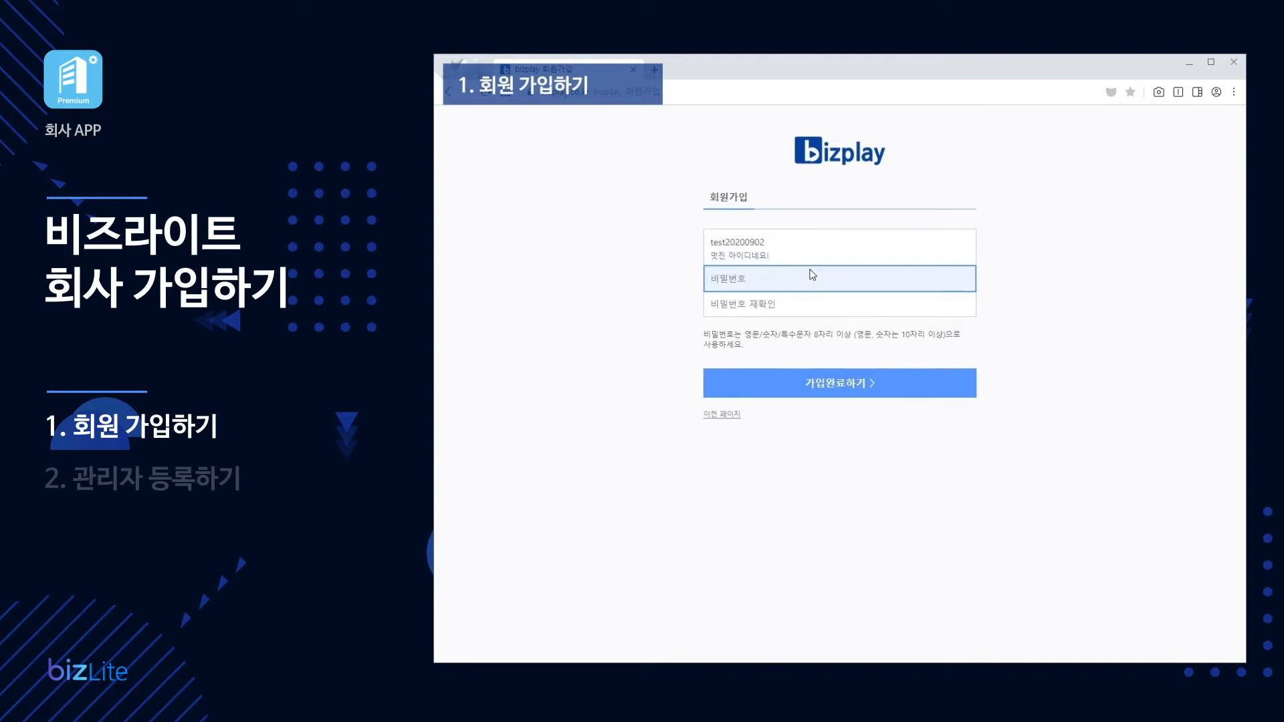
click(794, 307)
text(t)
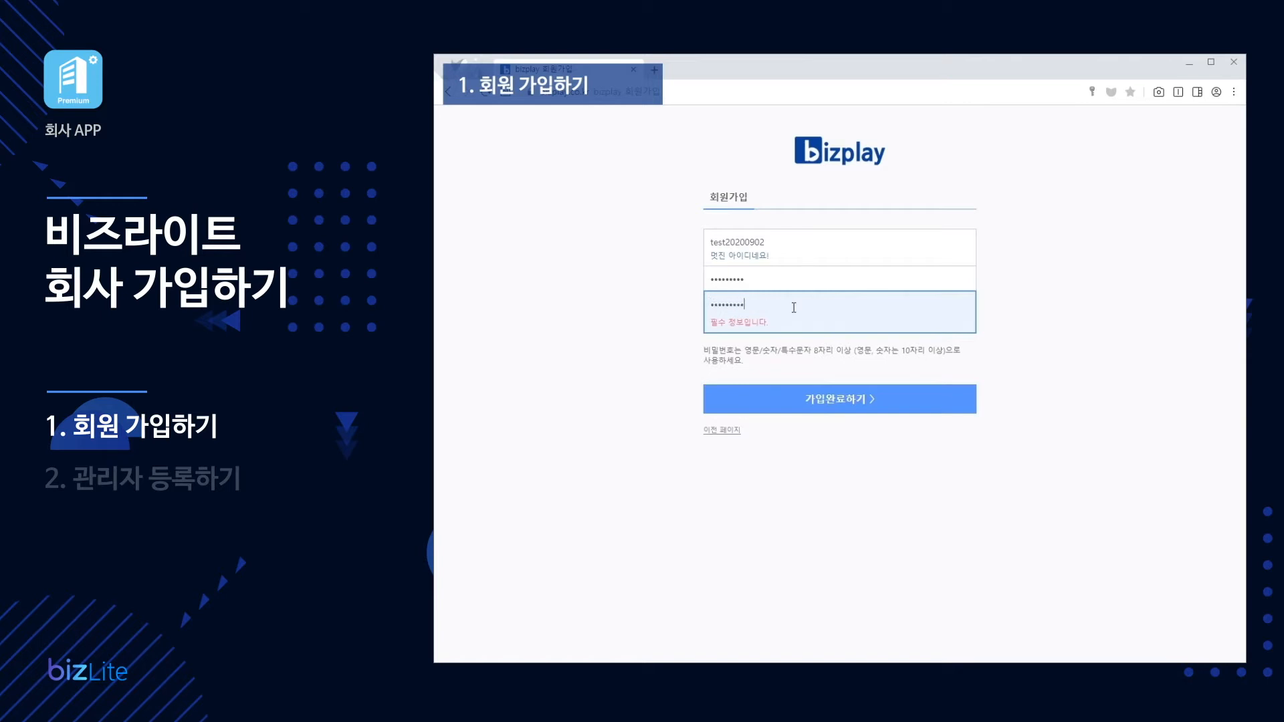
click(841, 402)
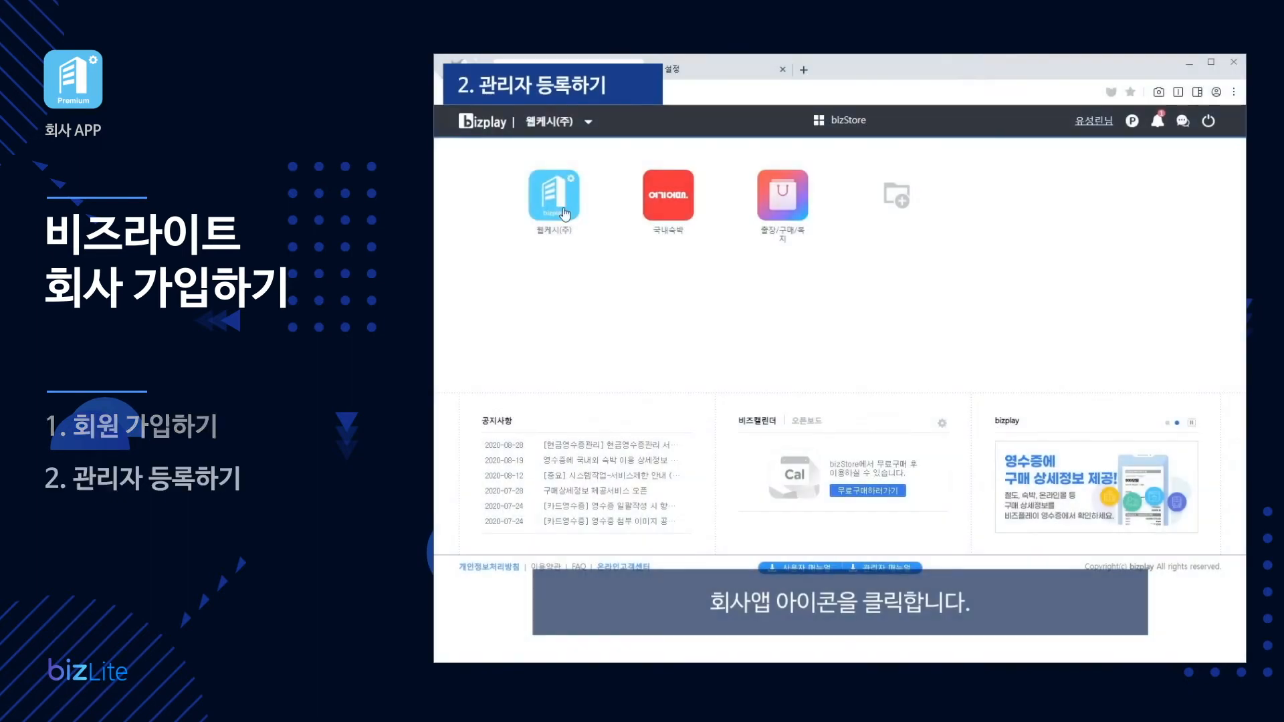
- From the company app, start changing managers and submit the corporate certificate with its password
click(563, 214)
scroll(1103, 469, down, 3)
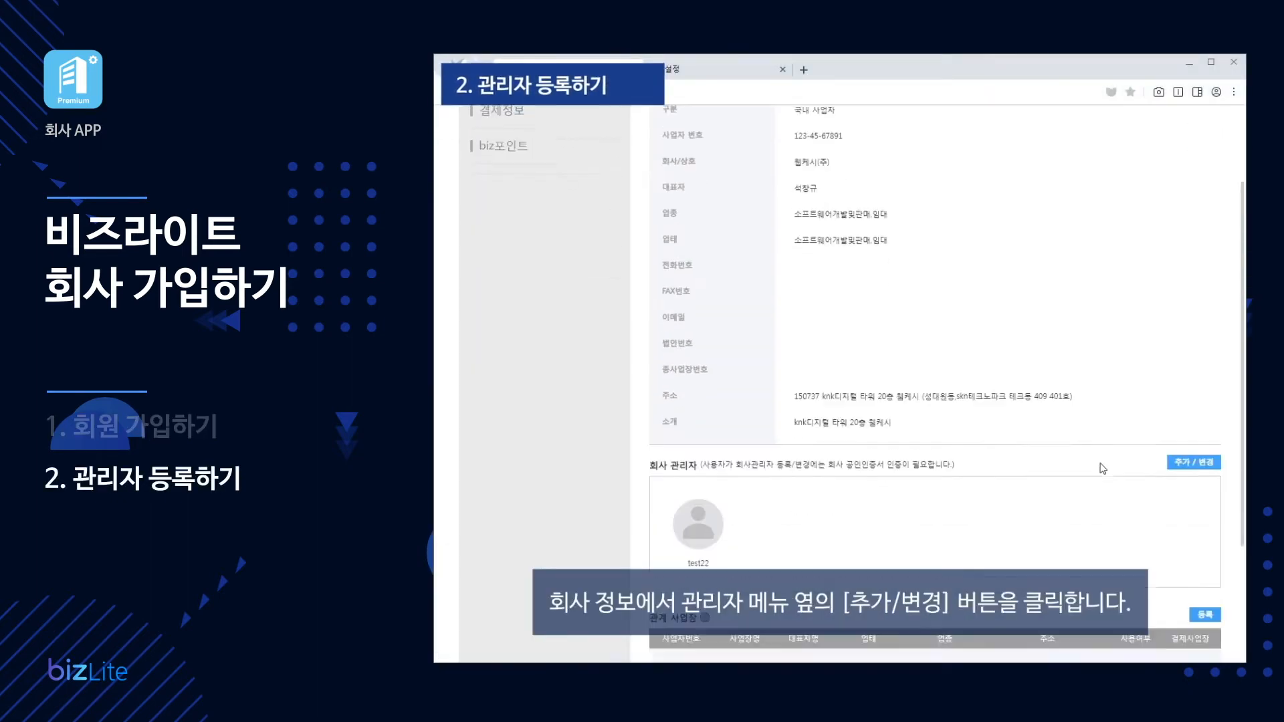
click(1193, 452)
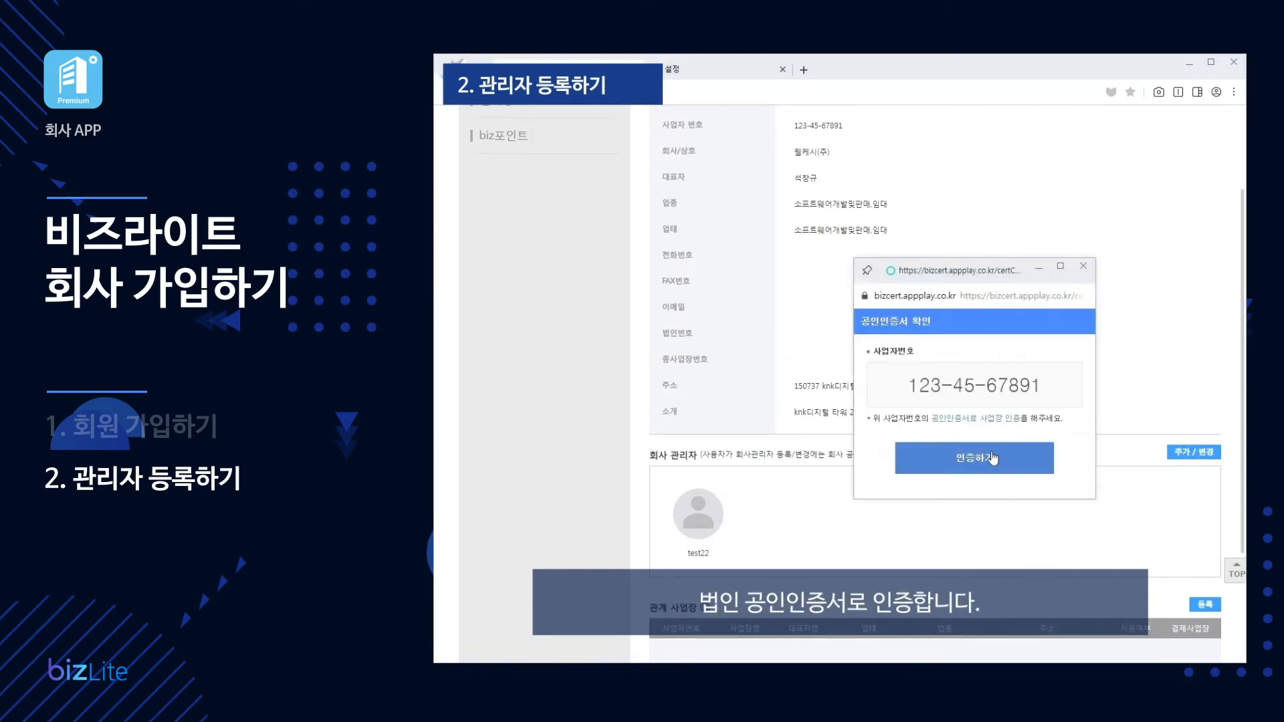
click(993, 458)
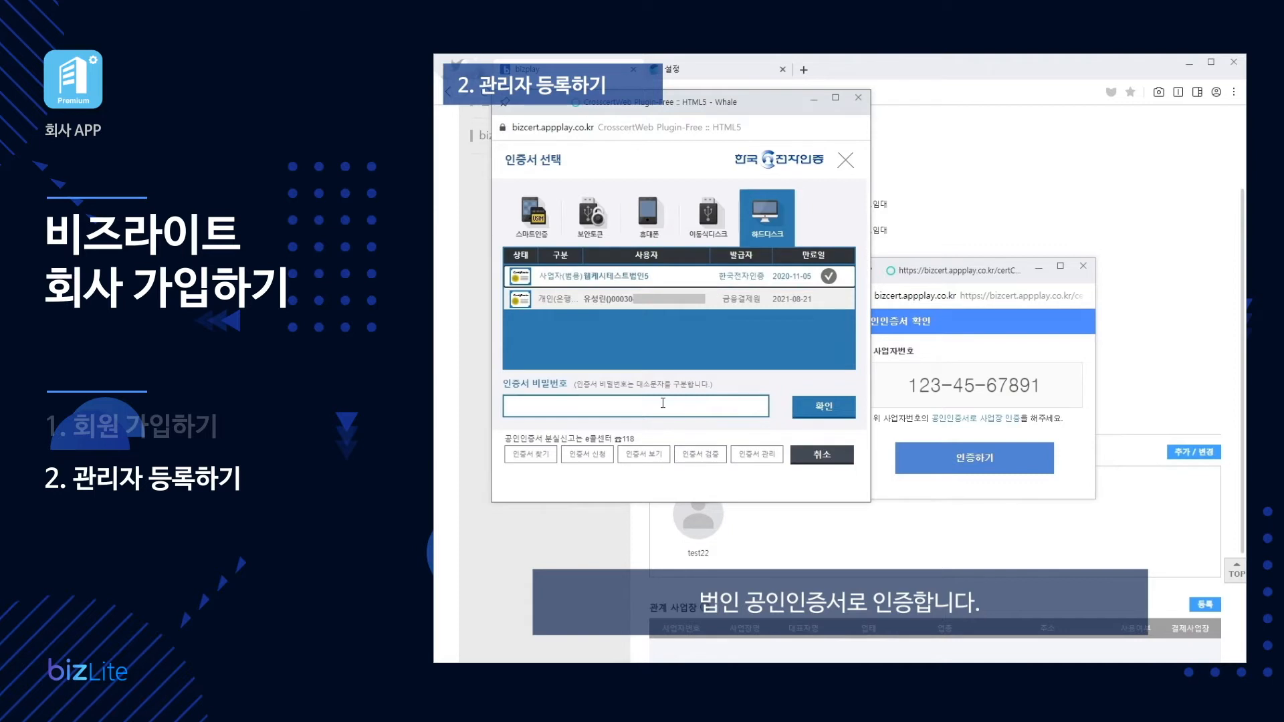
click(680, 405)
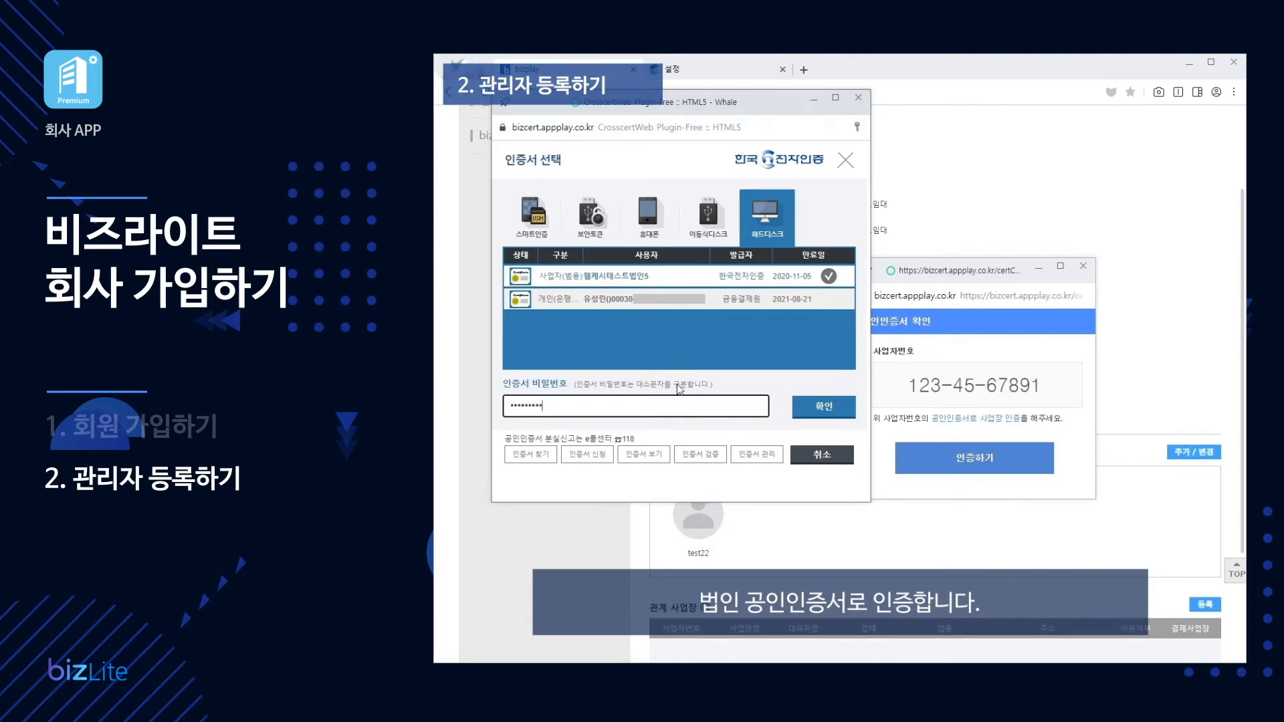
key(Return)
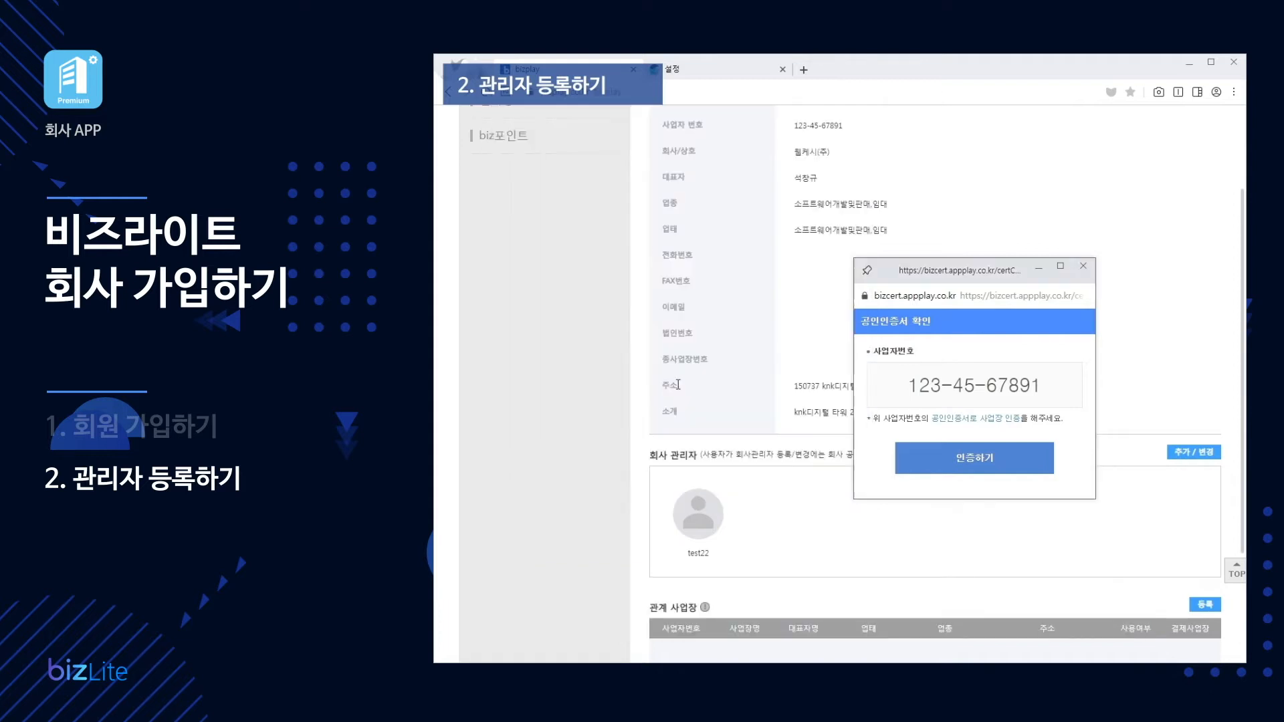
- After the certificate check, find a user, add them as second administrator and save
click(971, 442)
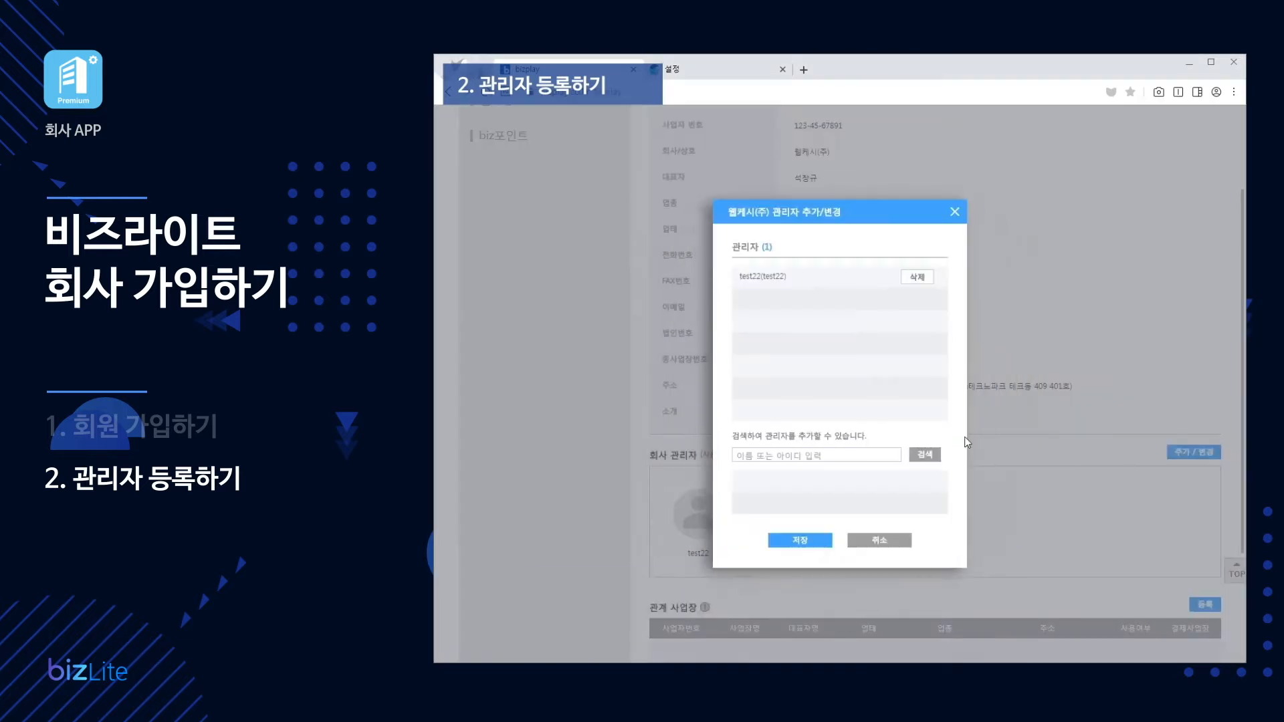
click(830, 458)
text(serurian)
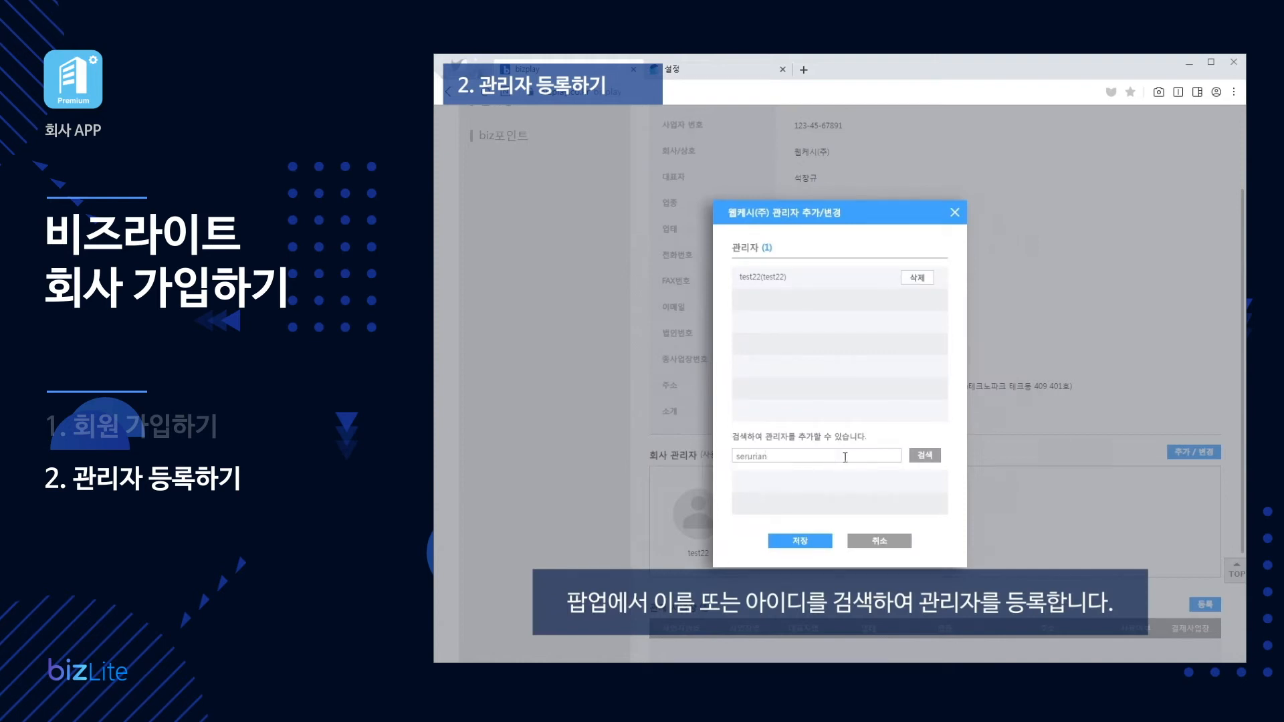
click(925, 457)
click(919, 485)
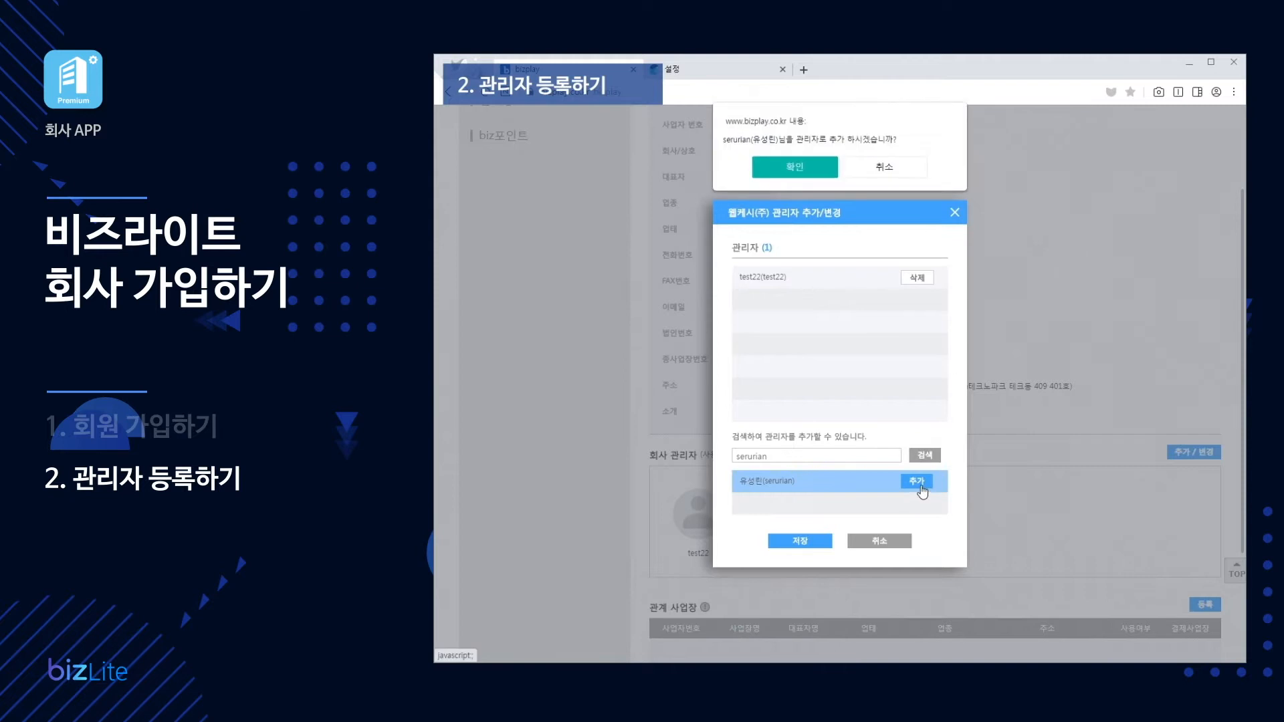
click(819, 172)
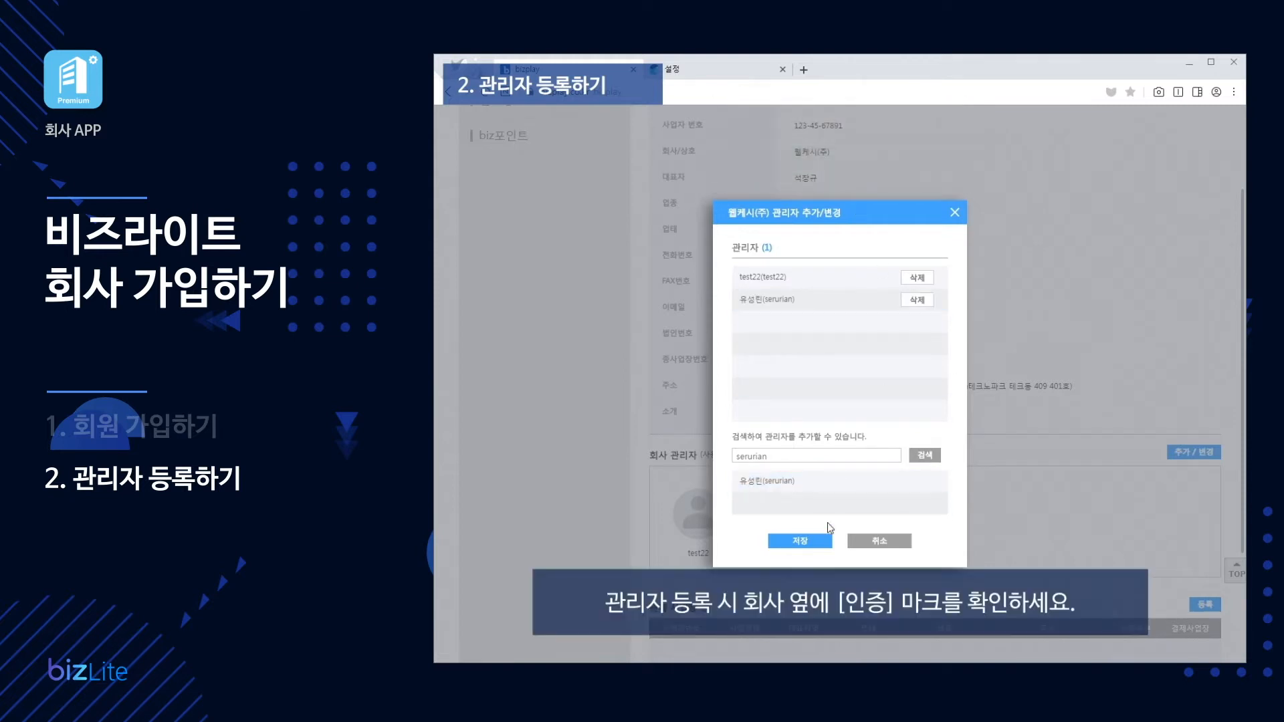
click(812, 542)
click(862, 173)
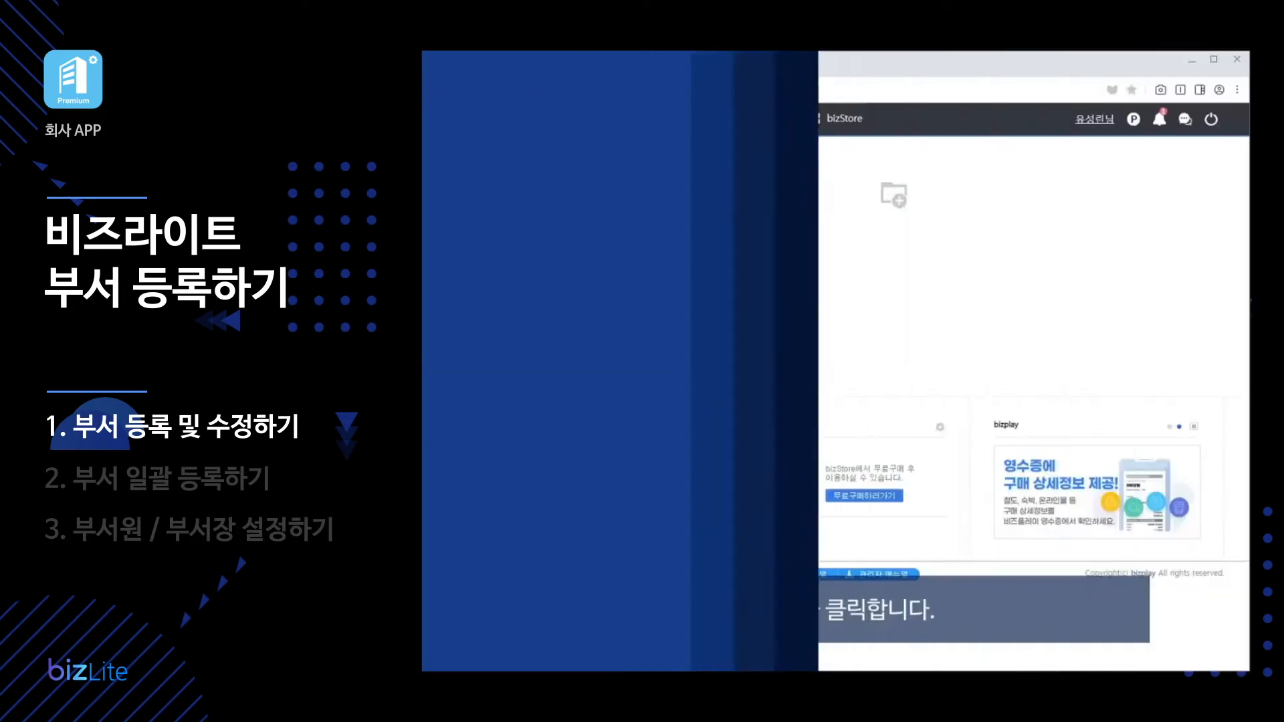
- Under the company app's department info, register a new department named 인사팀
click(563, 221)
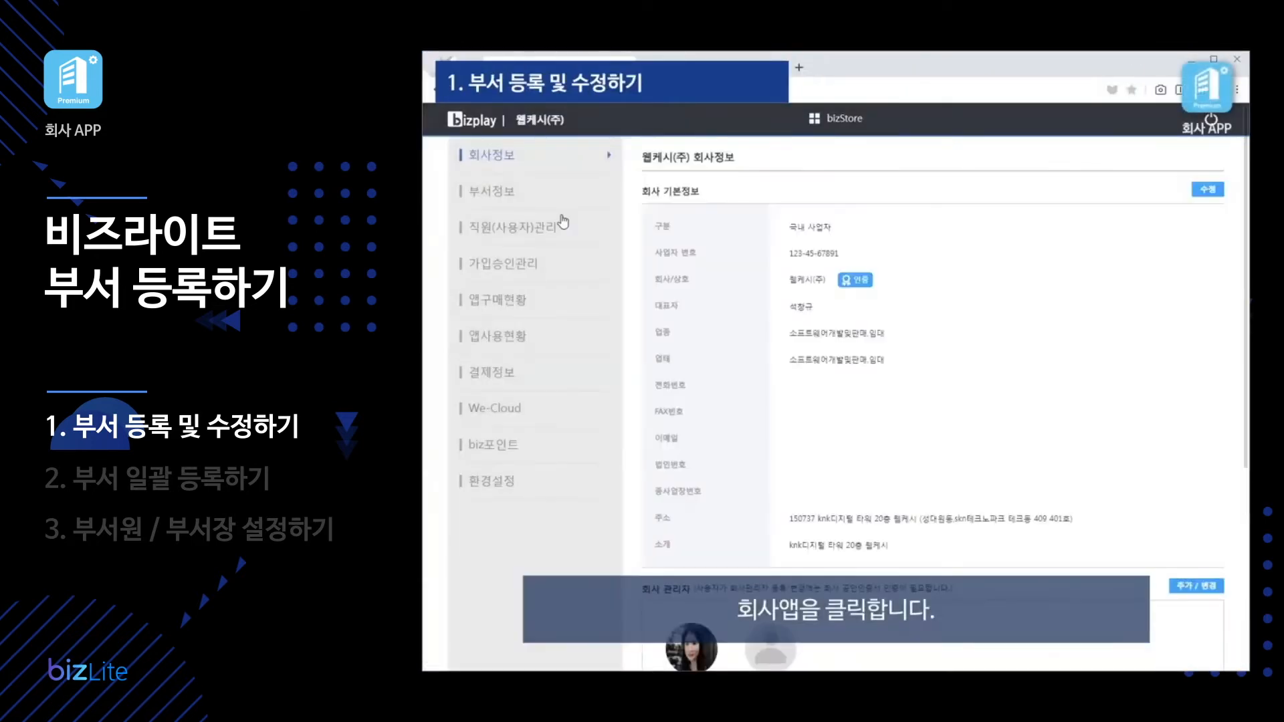
click(531, 195)
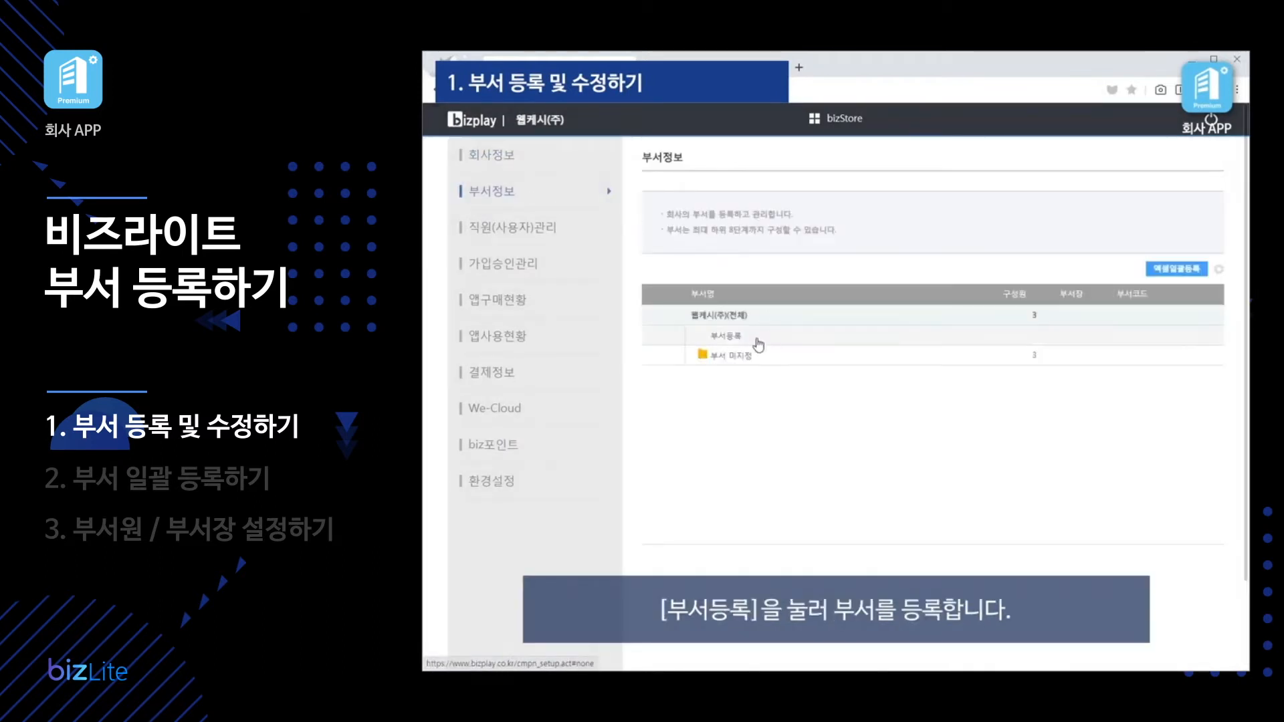
click(736, 339)
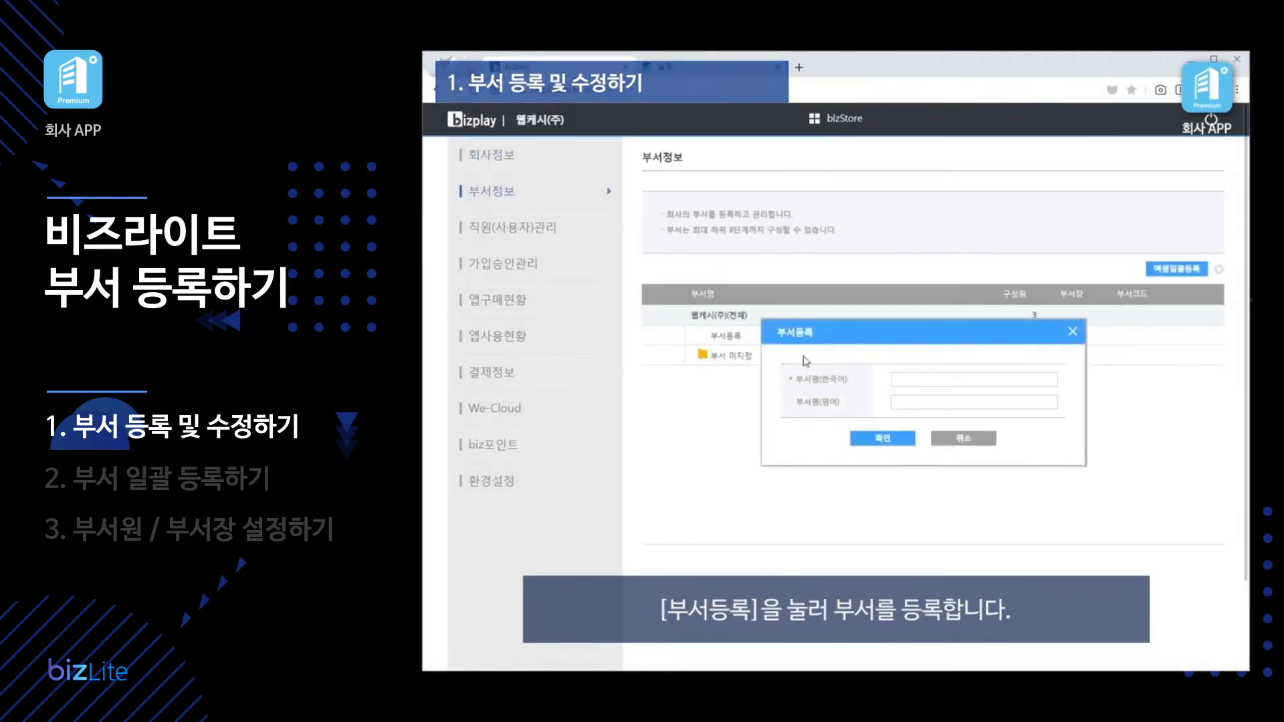
click(930, 381)
text(인사팀)
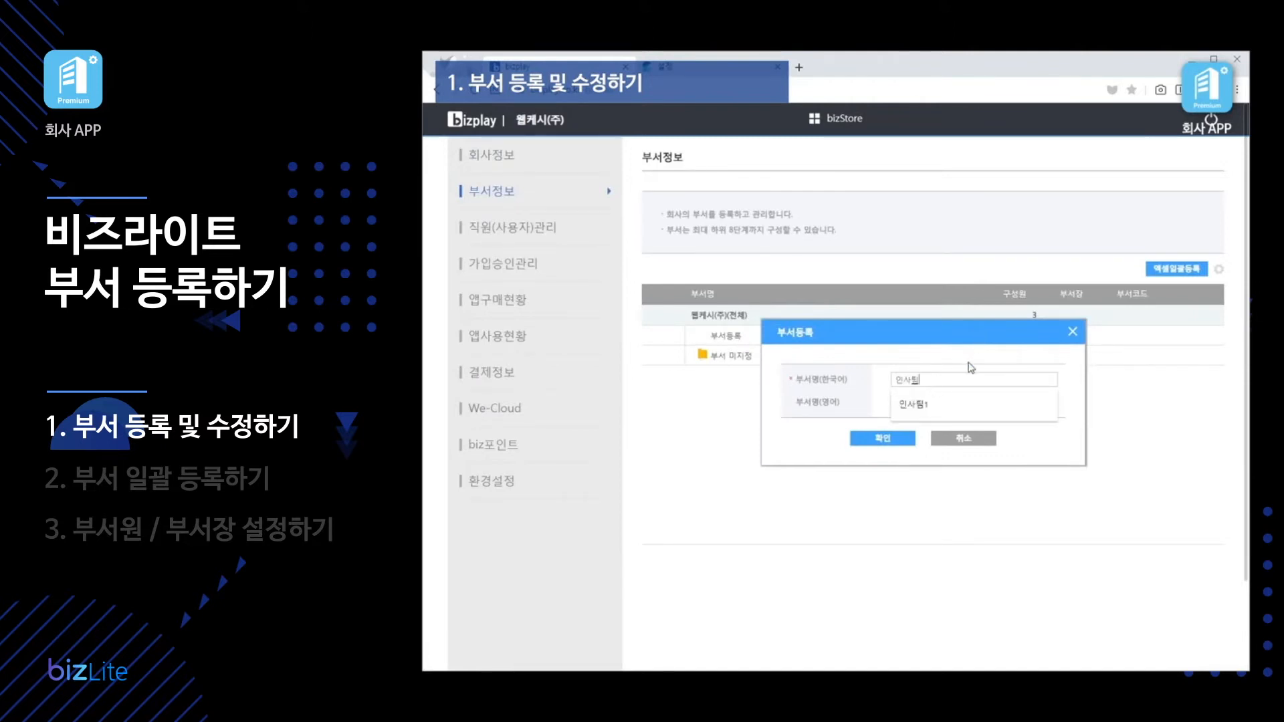
click(889, 443)
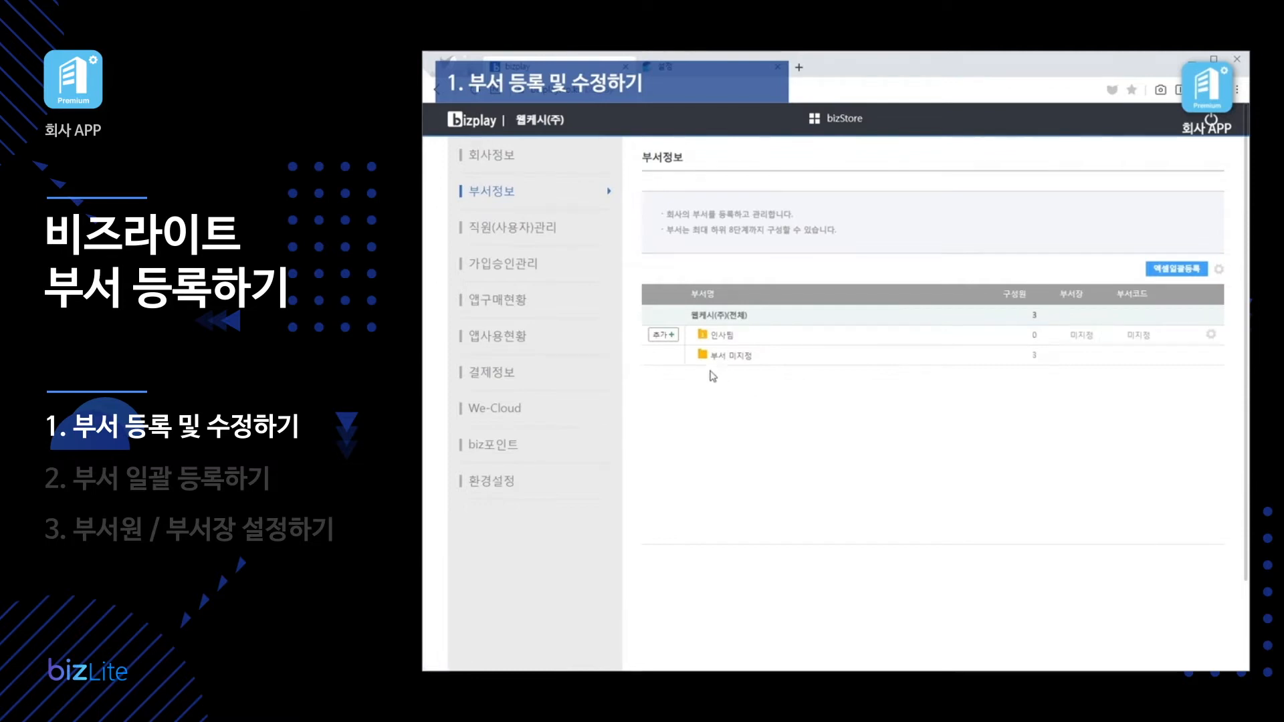
- Add 인사팀1 as a sub-department one level below 인사팀
click(669, 337)
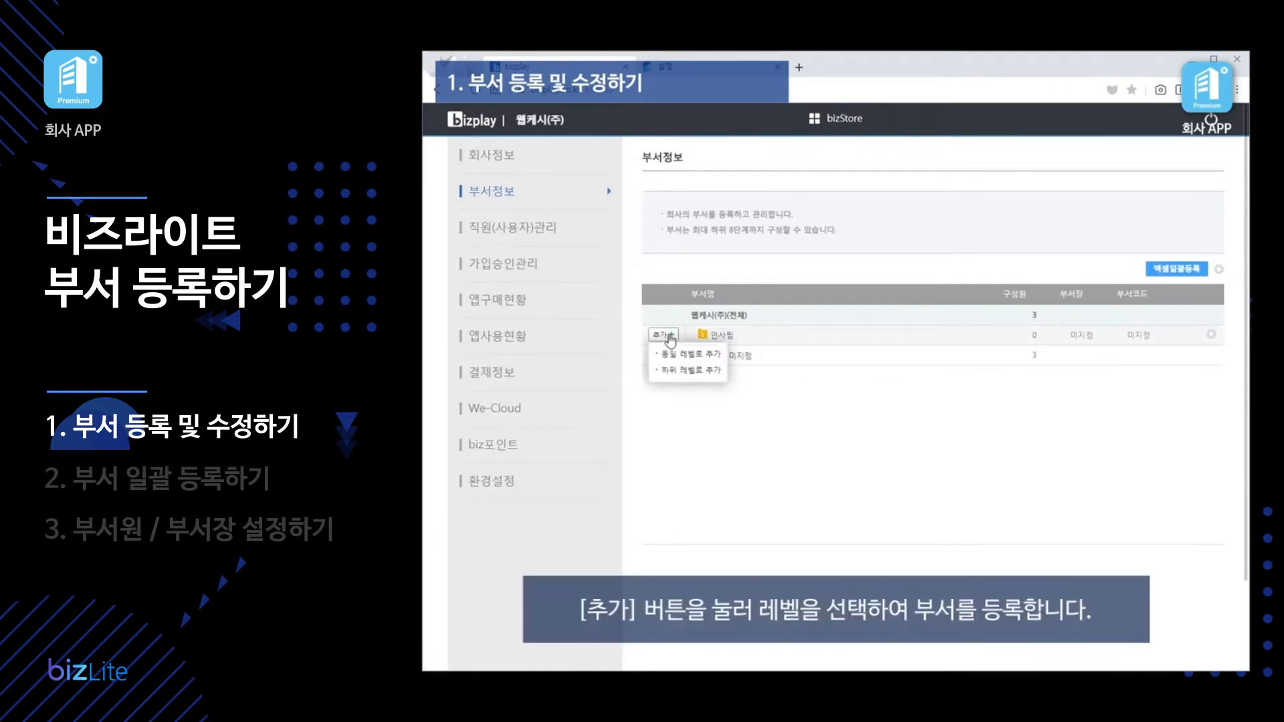
click(692, 372)
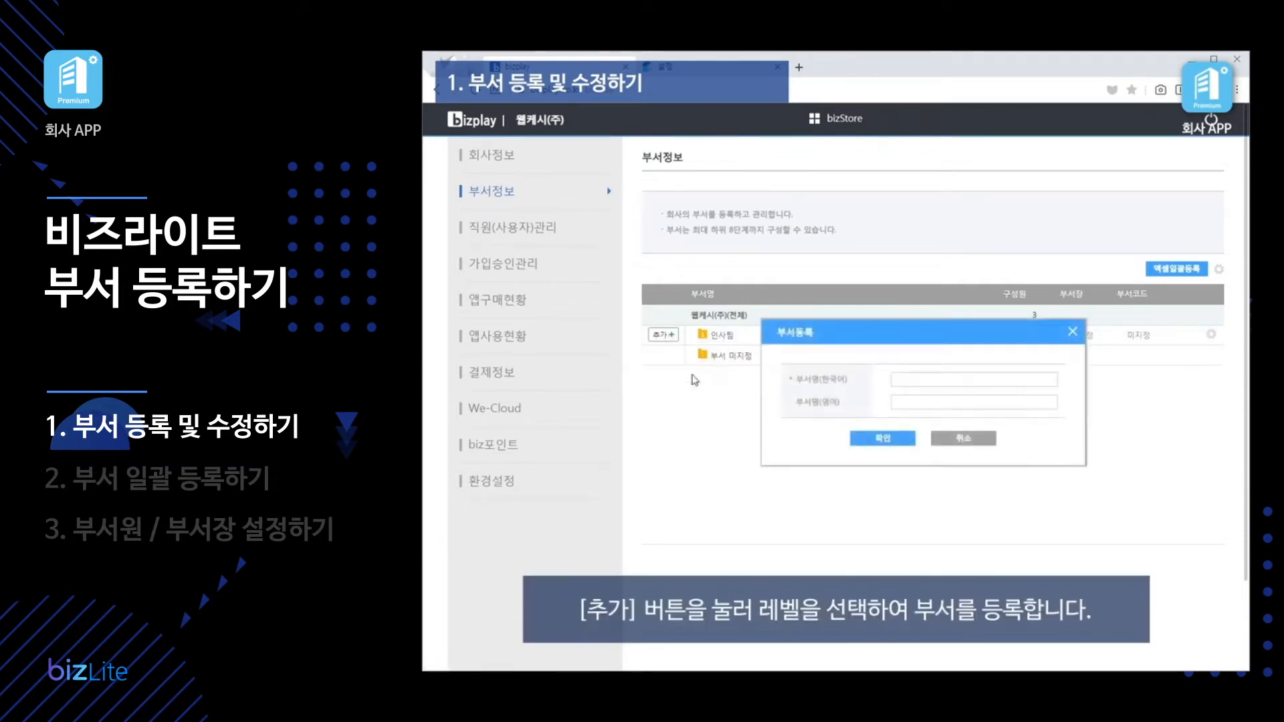
click(922, 381)
text(인사팀1)
click(897, 439)
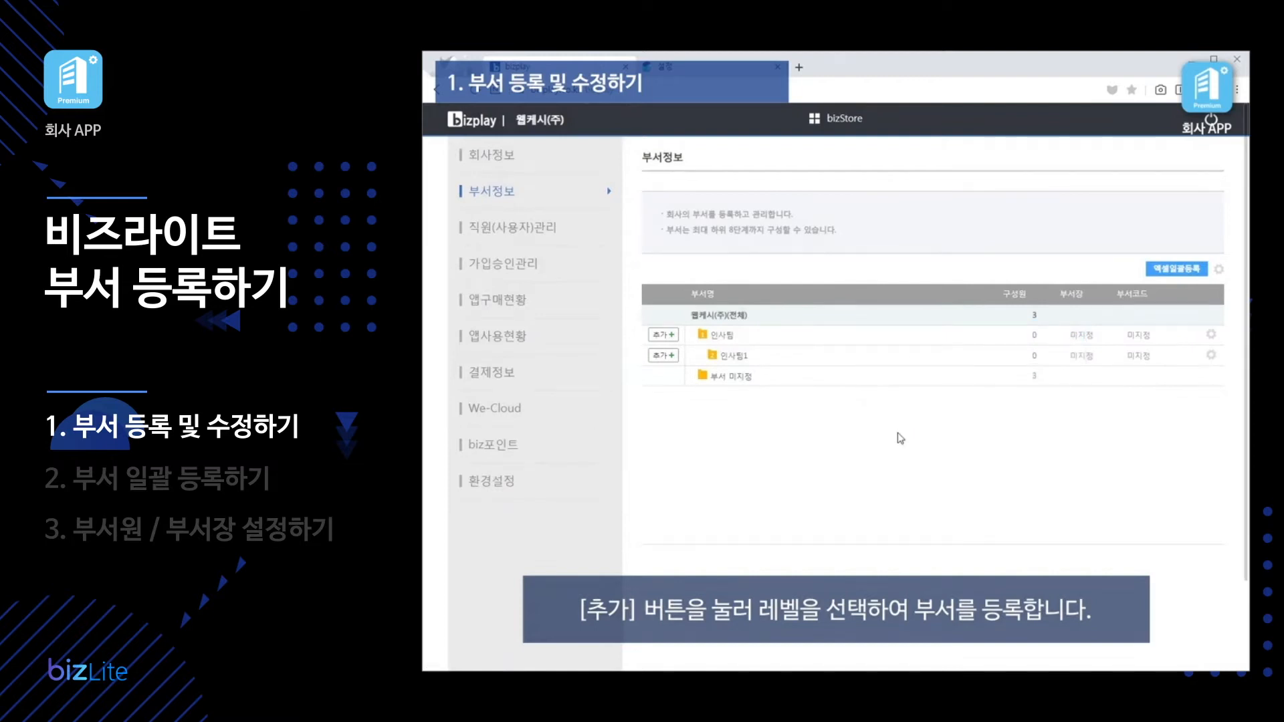
- Add a department named 총무팀
click(673, 357)
click(694, 382)
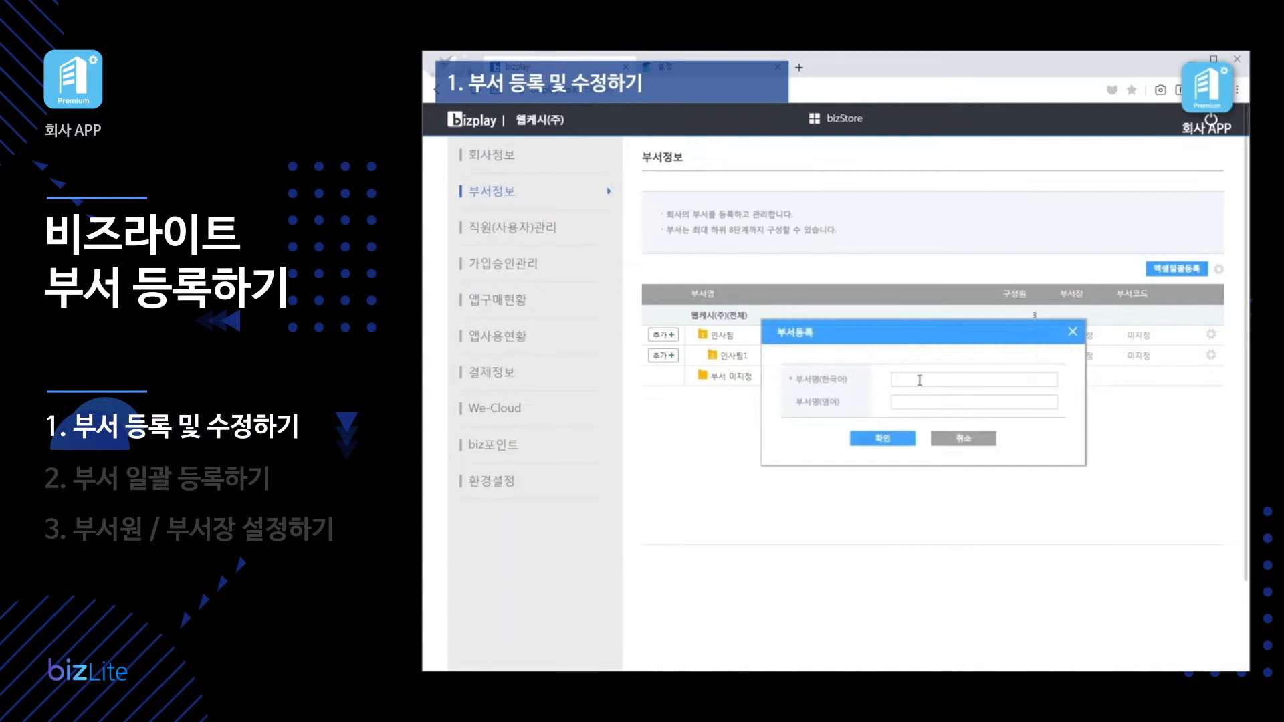
click(919, 380)
text(총무팀)
click(900, 440)
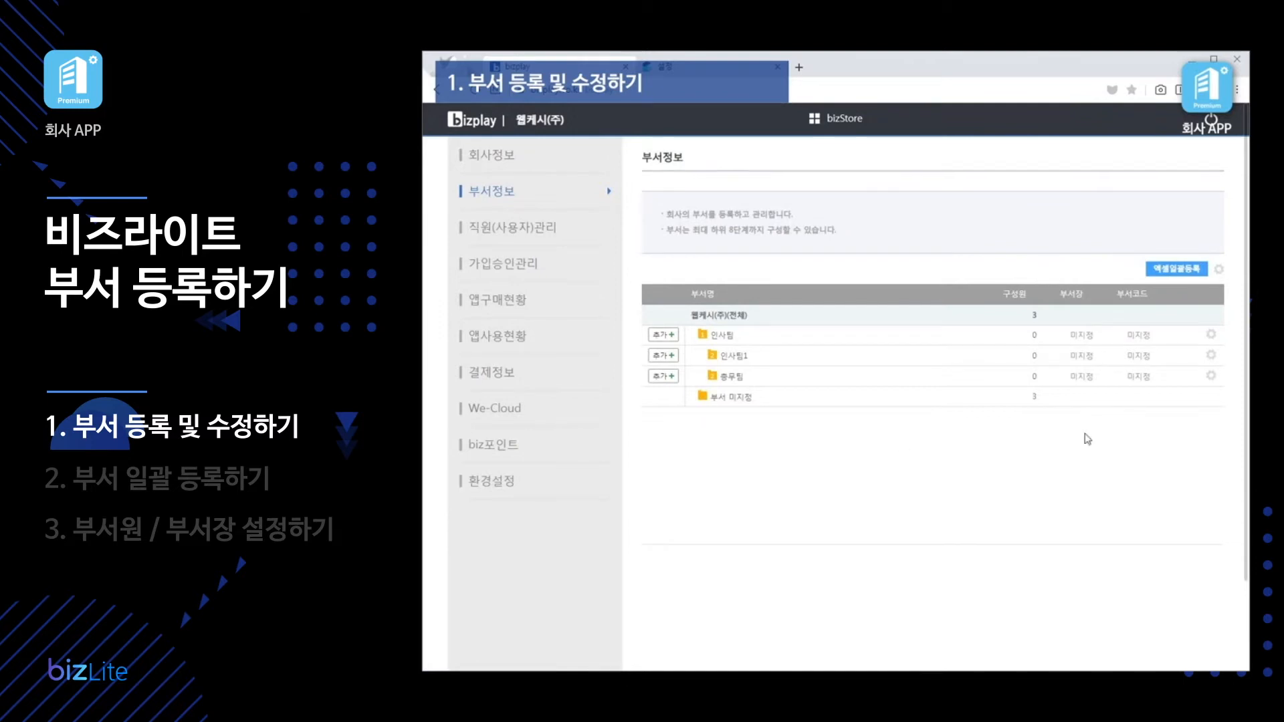
- Rename the 인사팀 department to 회계팀
click(1211, 336)
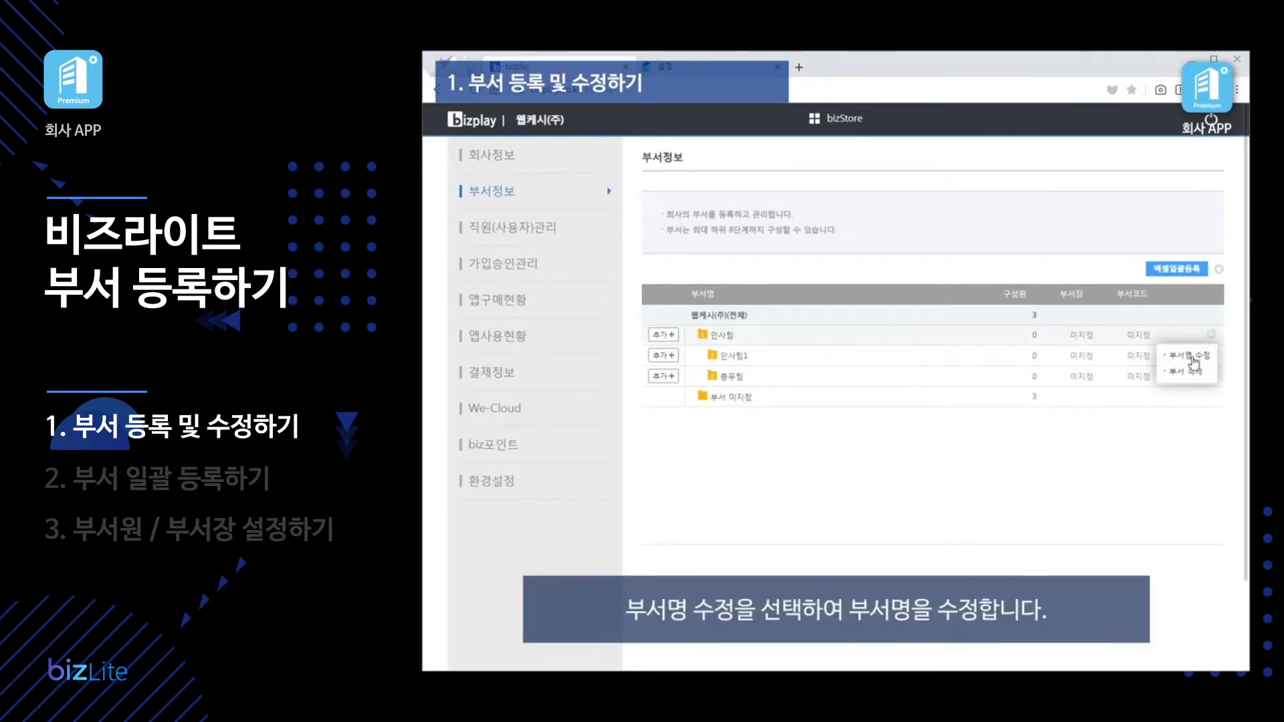
click(1193, 361)
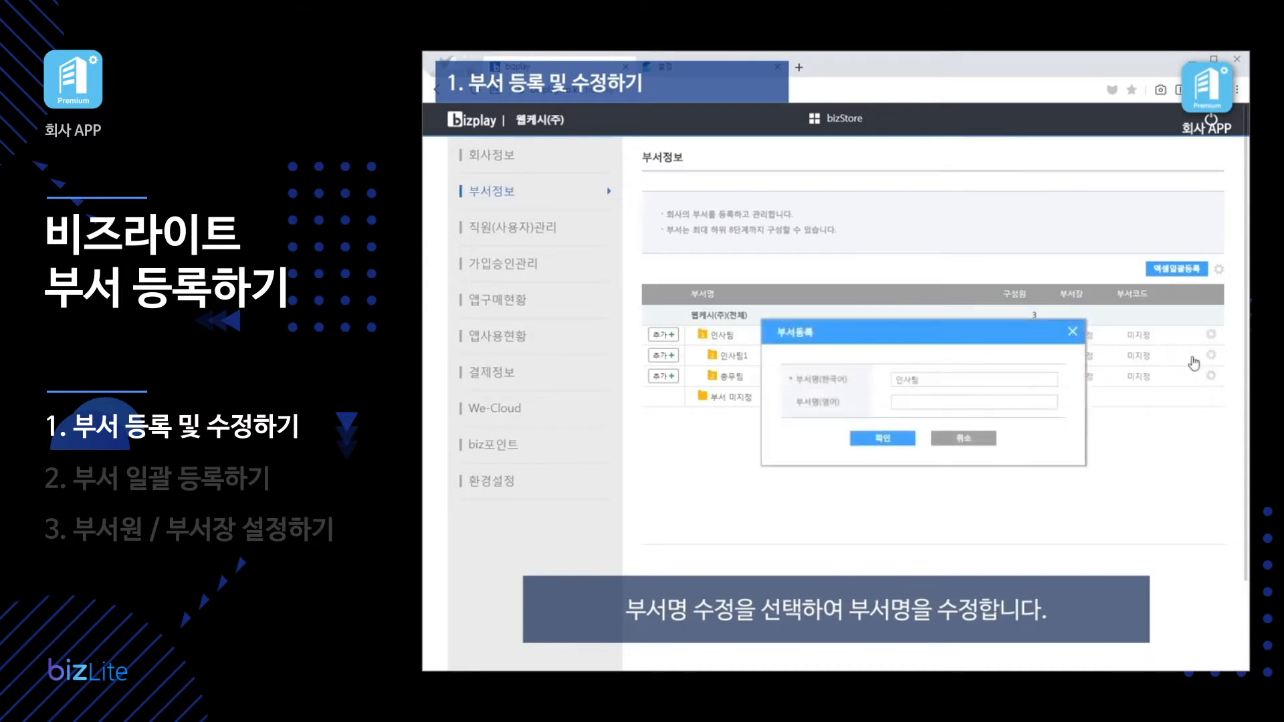
click(936, 380)
key(BackSpace)
key(BackSpace)
key(BackSpace)
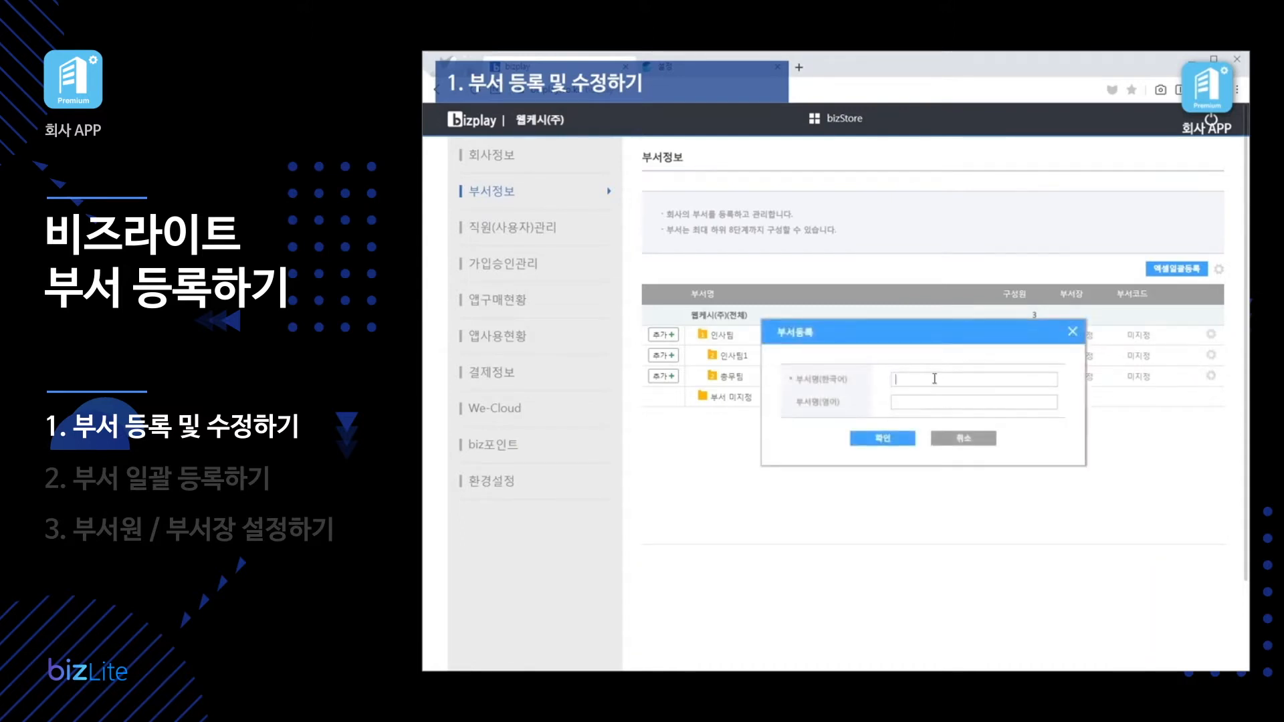
text(회계팀)
click(886, 440)
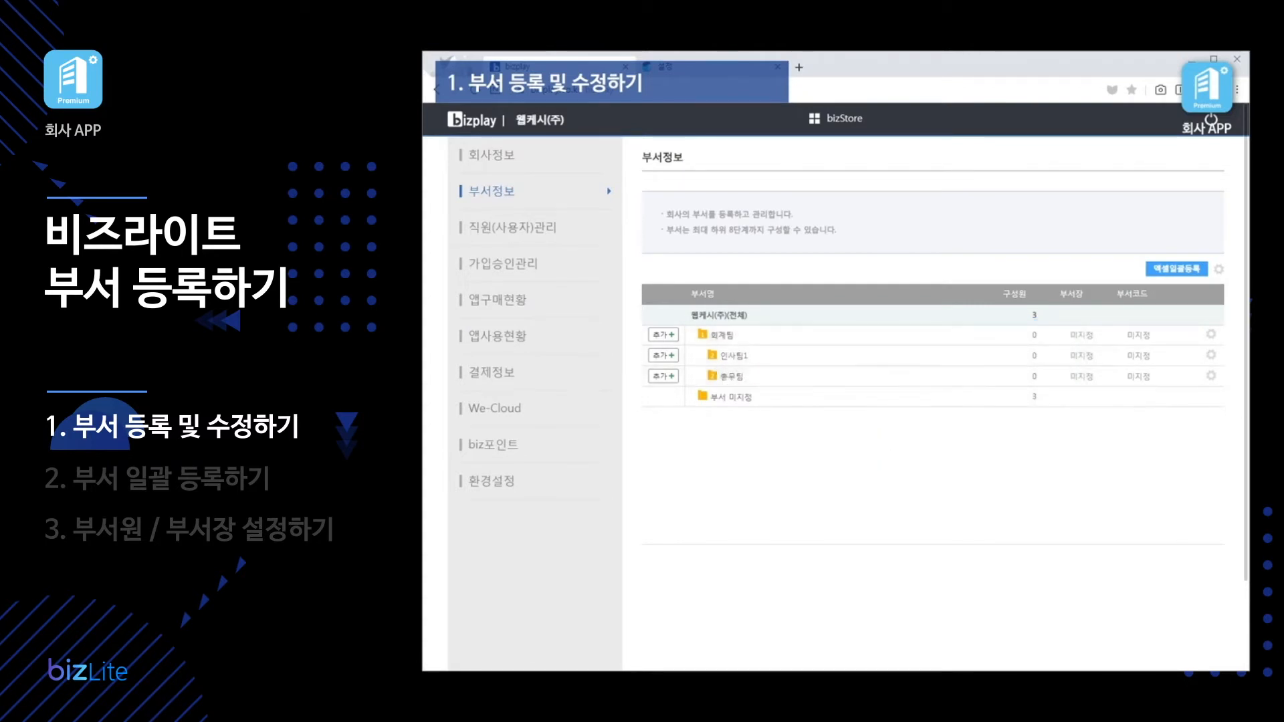
- Delete 총무팀, then download and open the department bulk-upload template
click(1211, 375)
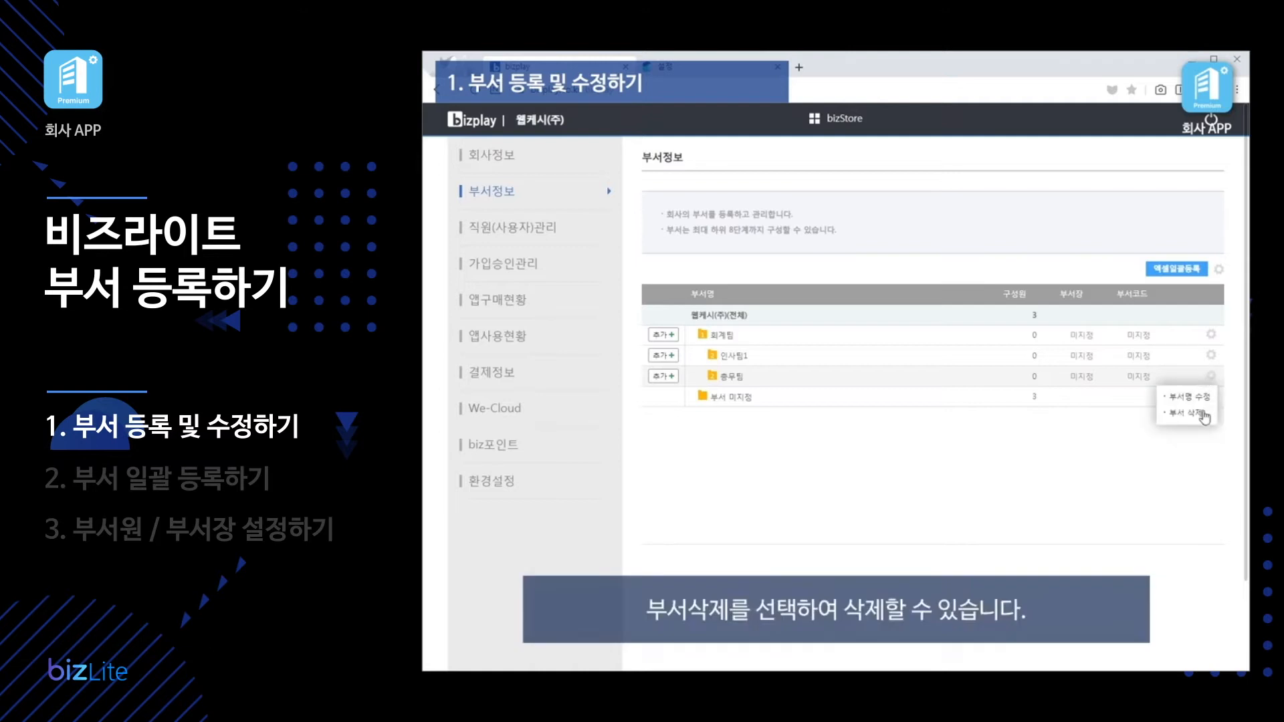
click(1201, 413)
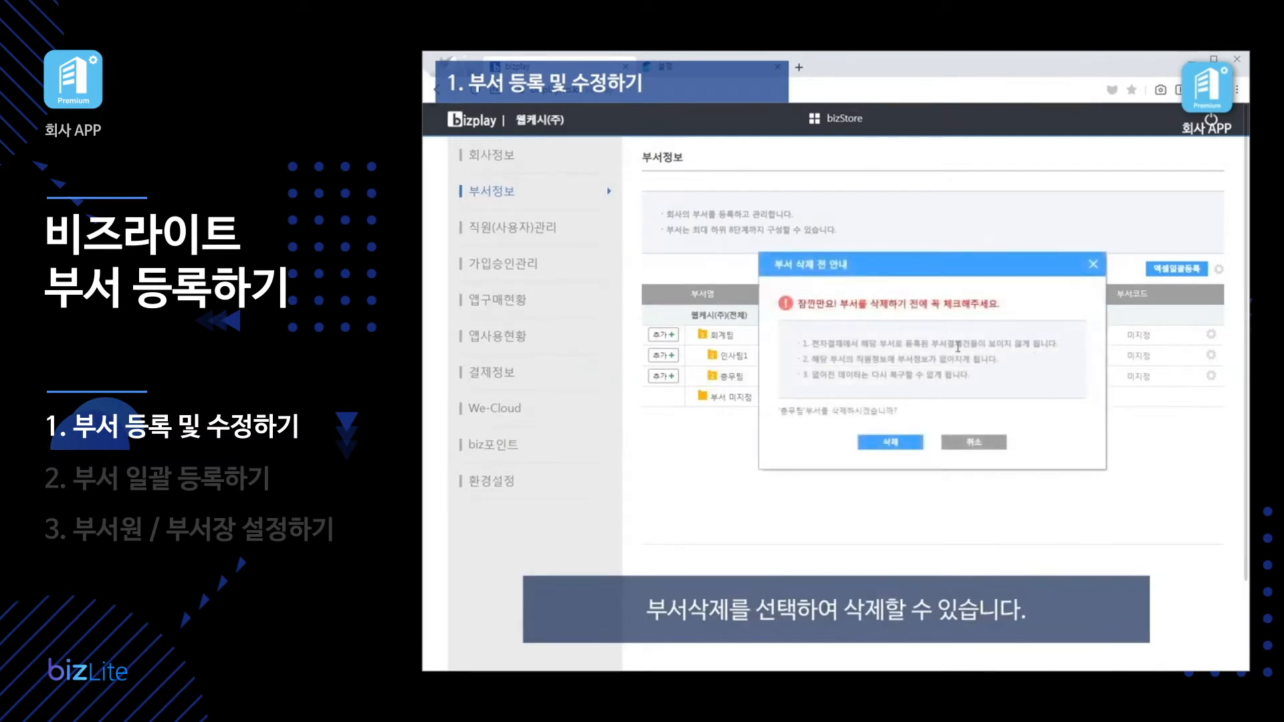
click(904, 445)
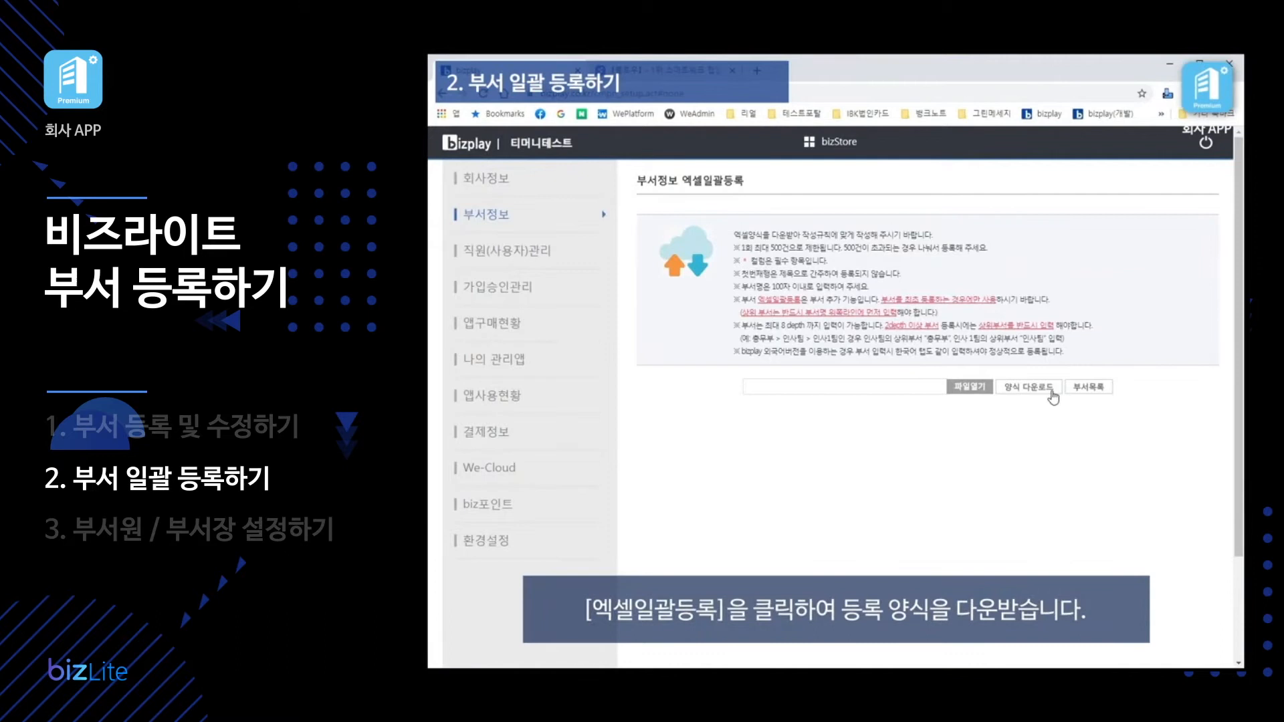
click(1053, 394)
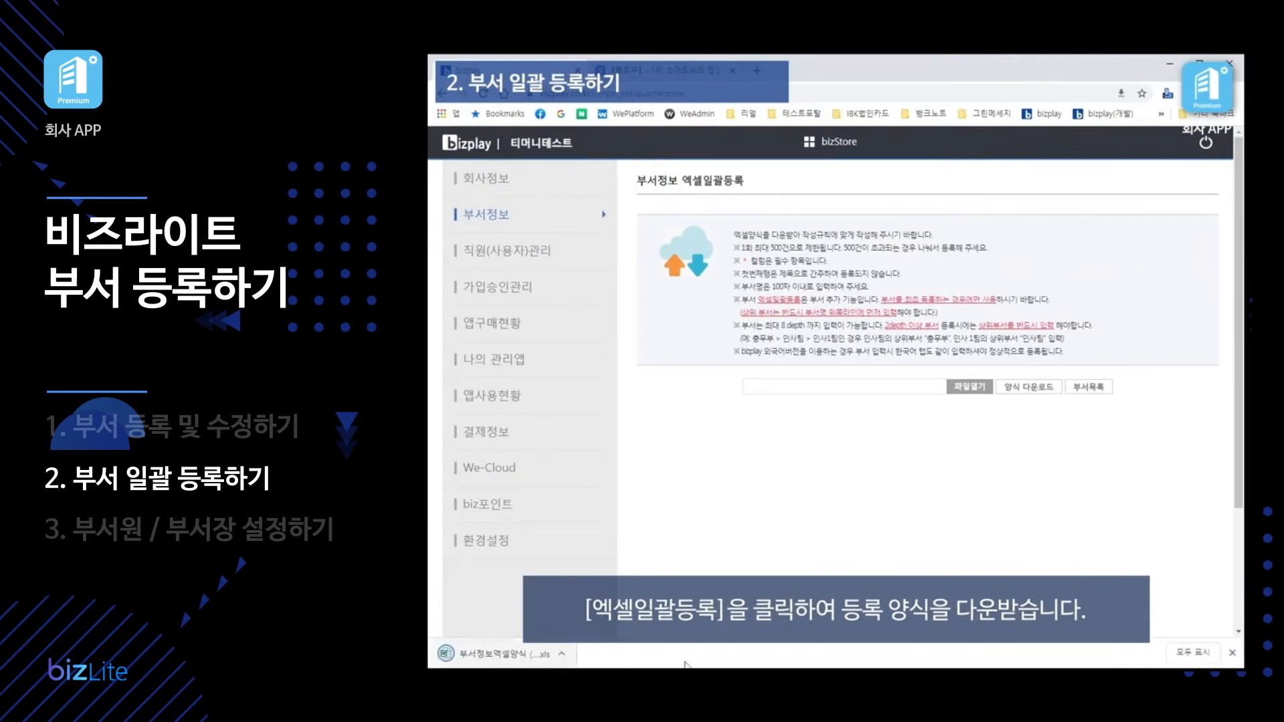
click(501, 654)
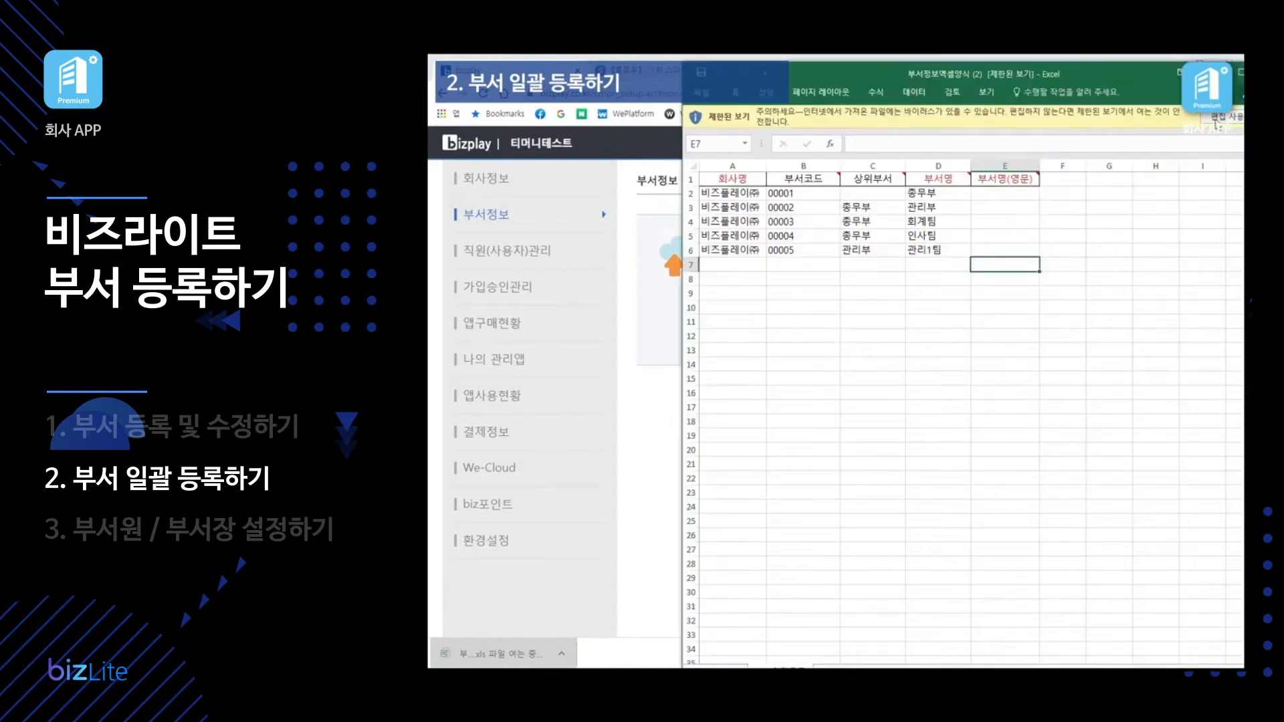
- Set company name 티머니테스트 down column A and extend codes to 00006–00009
drag(757, 104, 972, 109)
click(779, 267)
click(781, 258)
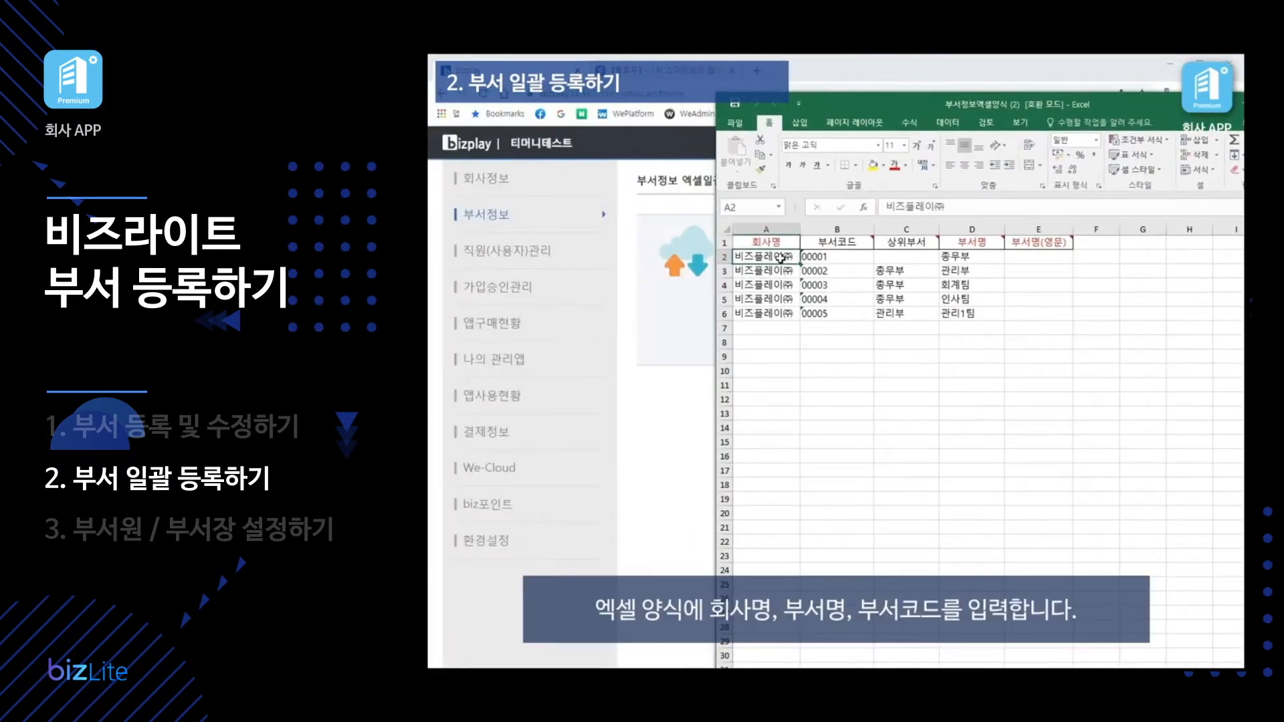
text(xl티머니테스트)
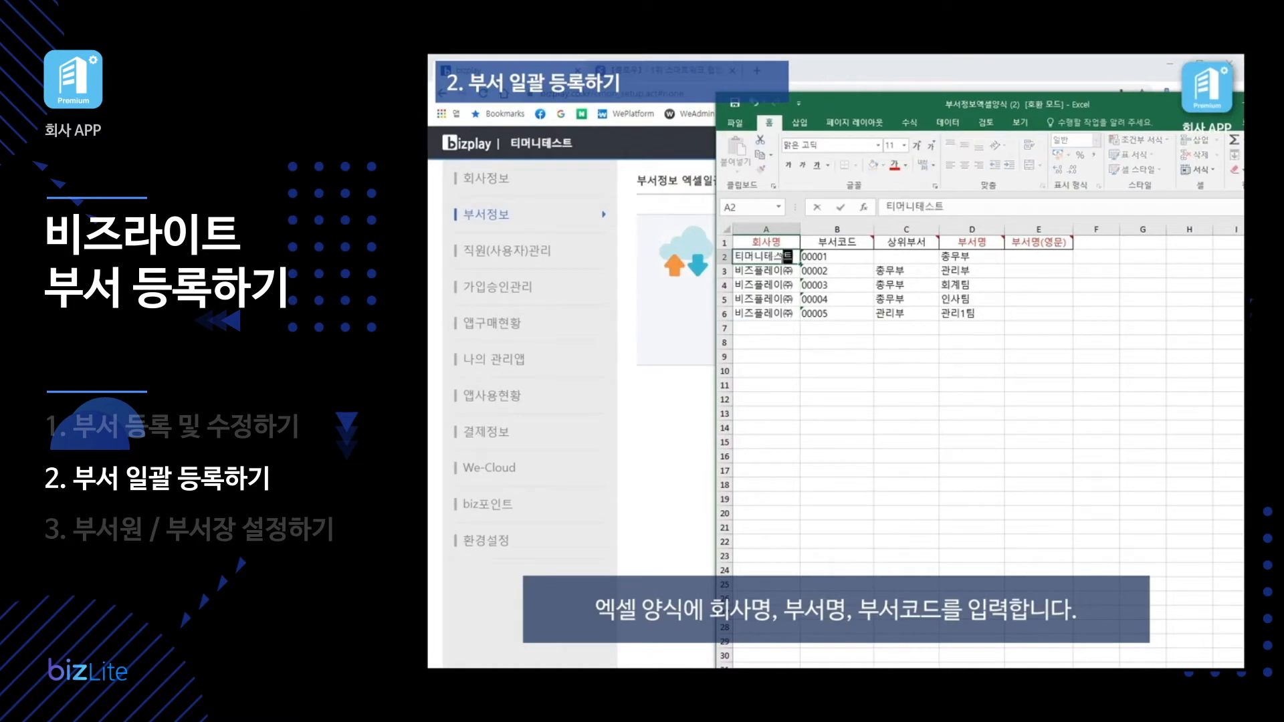
key(Return)
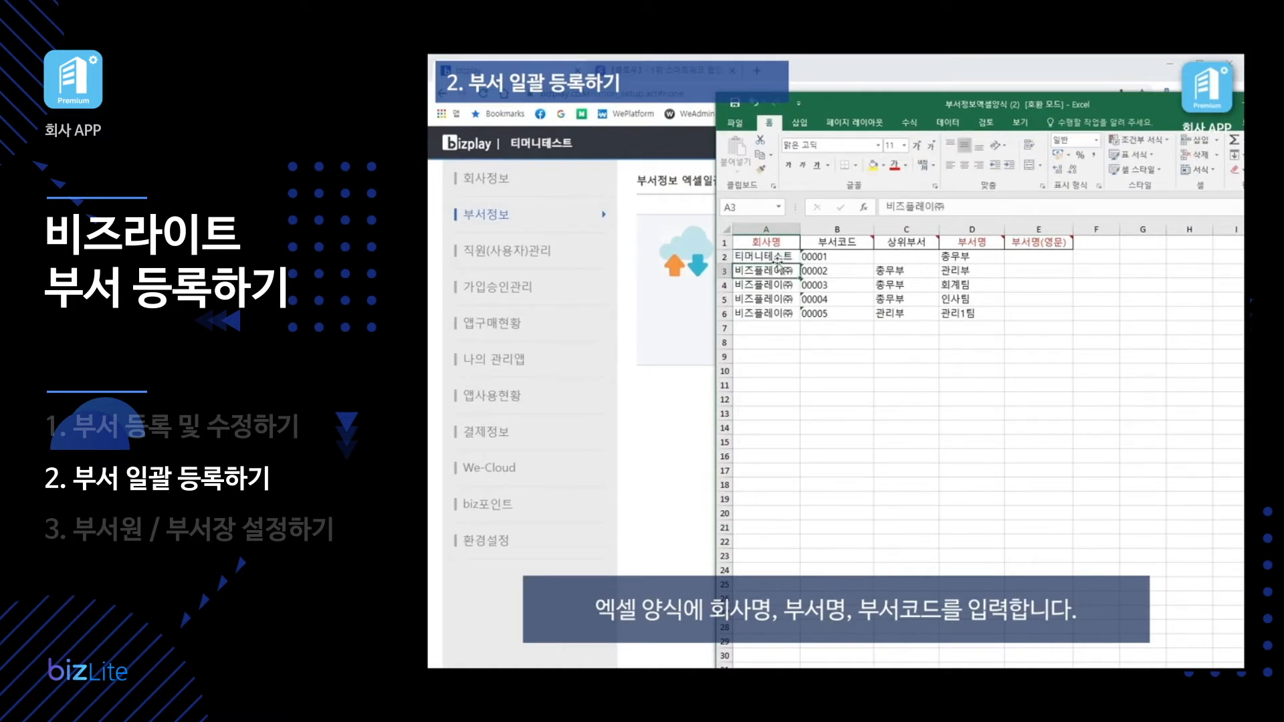
click(783, 258)
drag(800, 263, 801, 375)
click(867, 316)
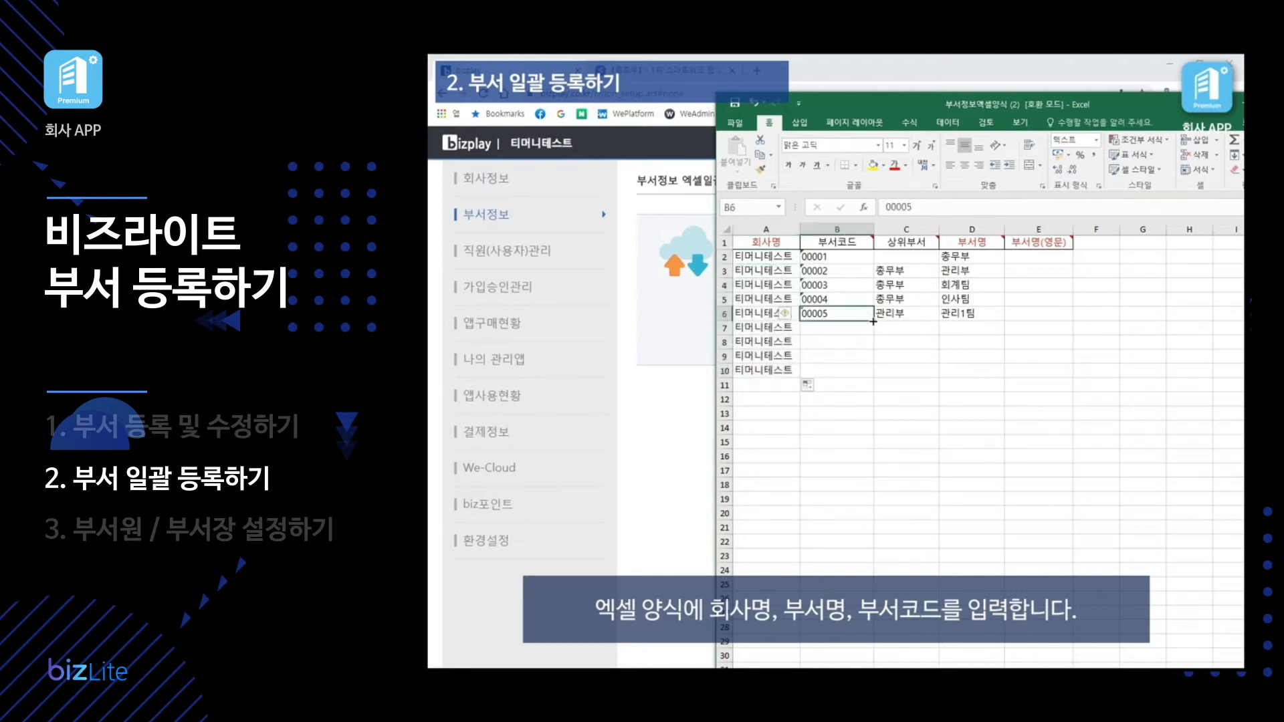
drag(872, 321, 870, 378)
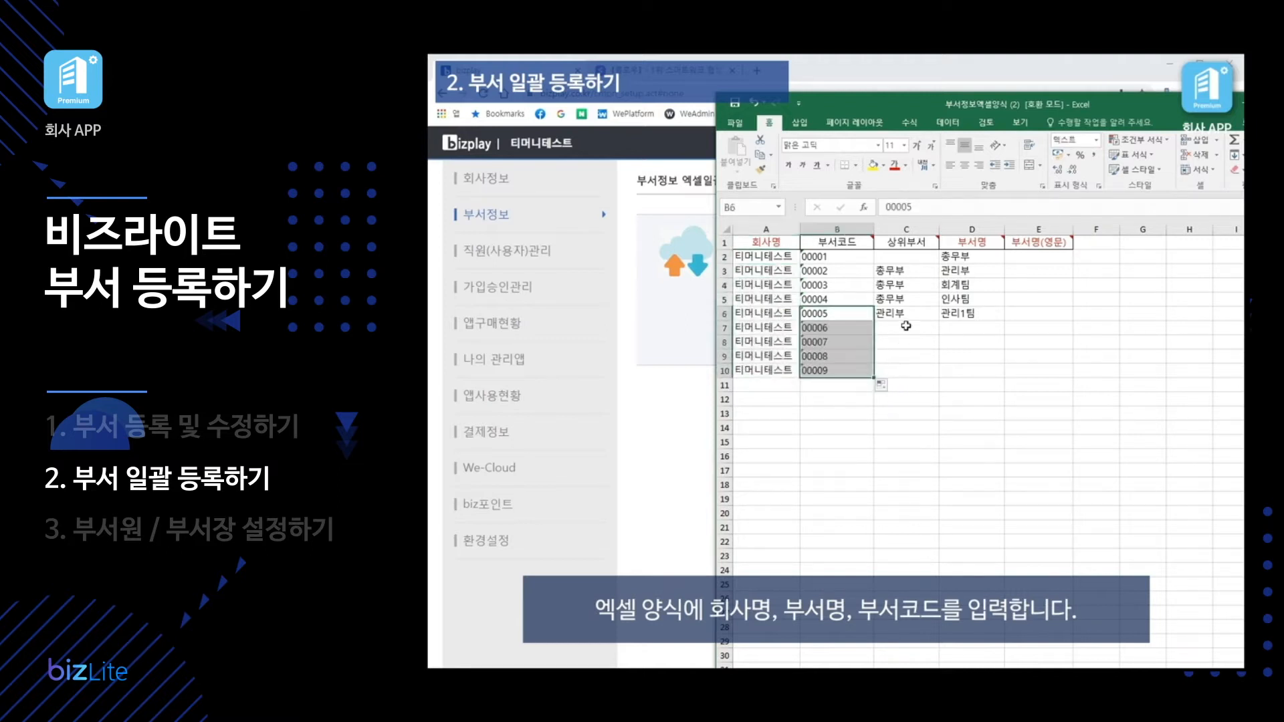
- Fill in departments 영업부, 영업1팀 under 영업부, and 기타부 for rows 7–10, then save
click(961, 328)
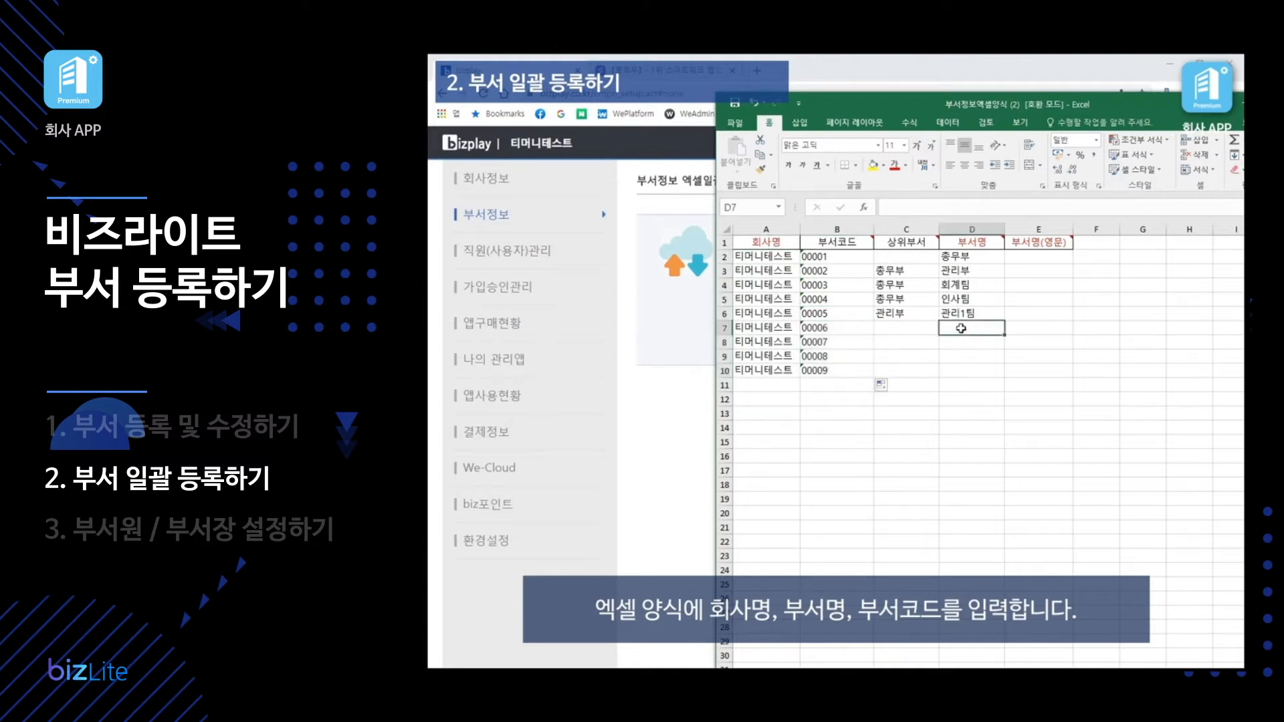
text(영업부)
key(Return)
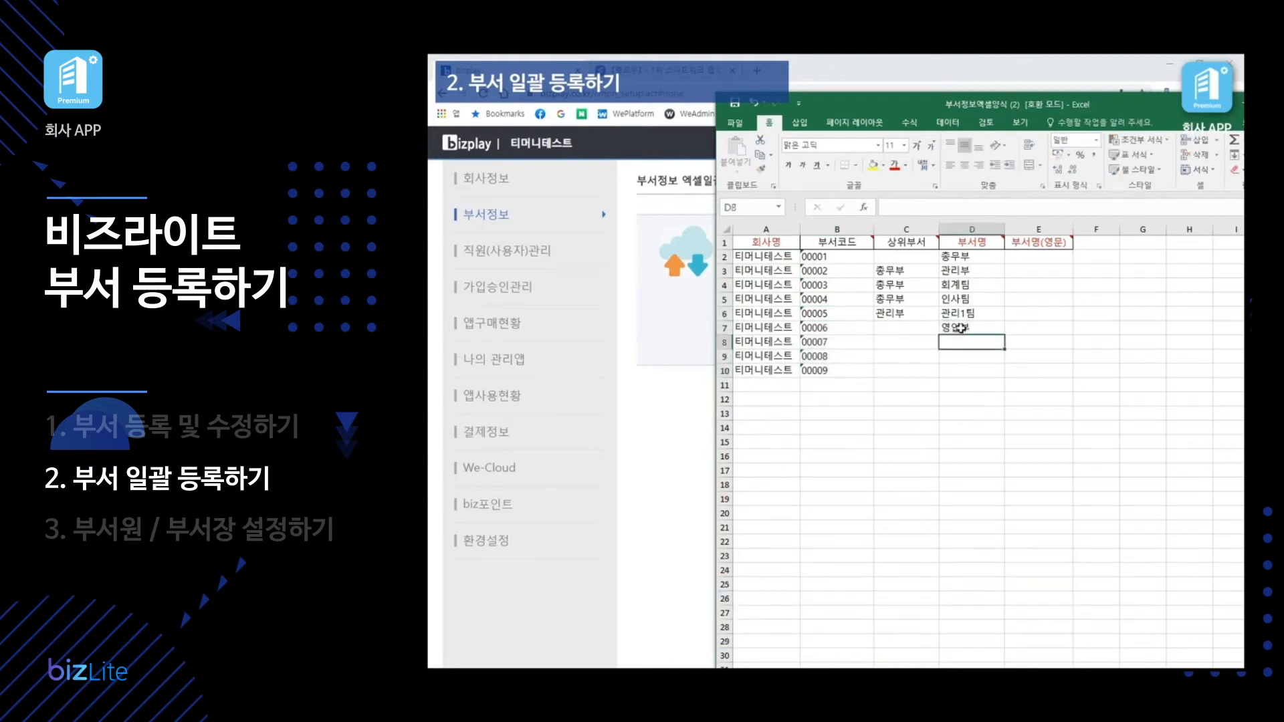
key(Left)
text(영업부)
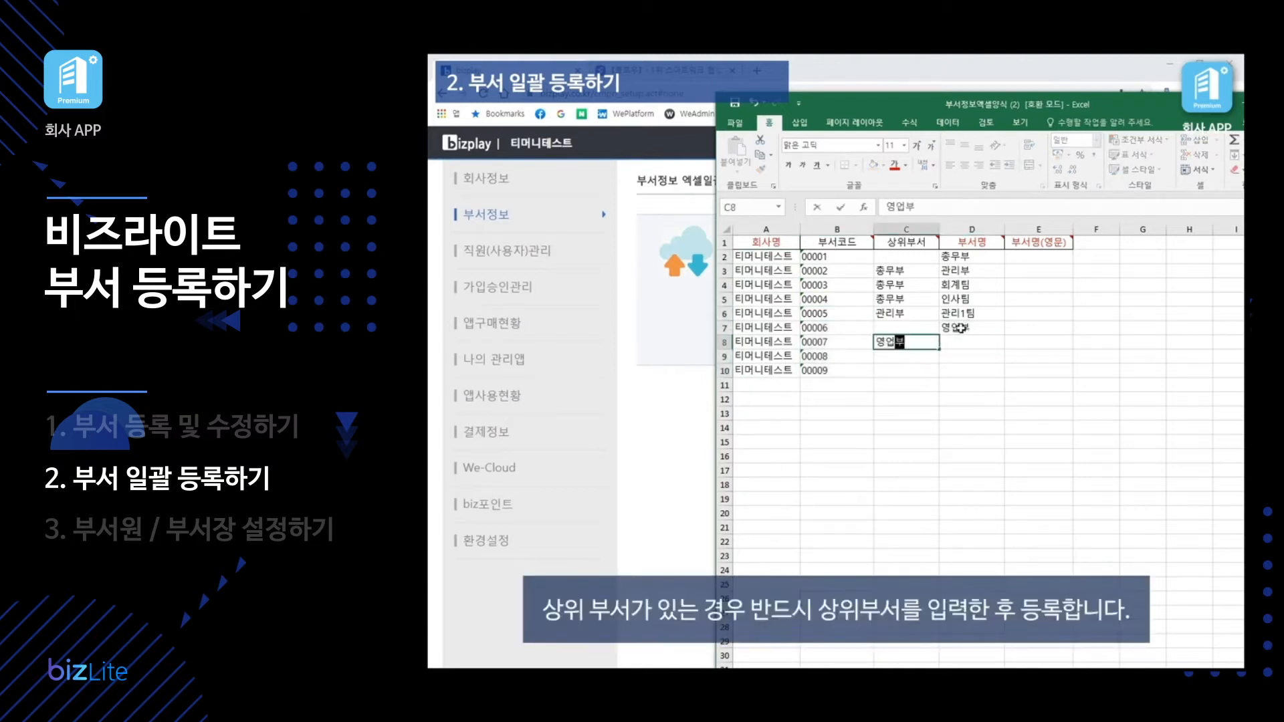
key(Tab)
text(영업부)
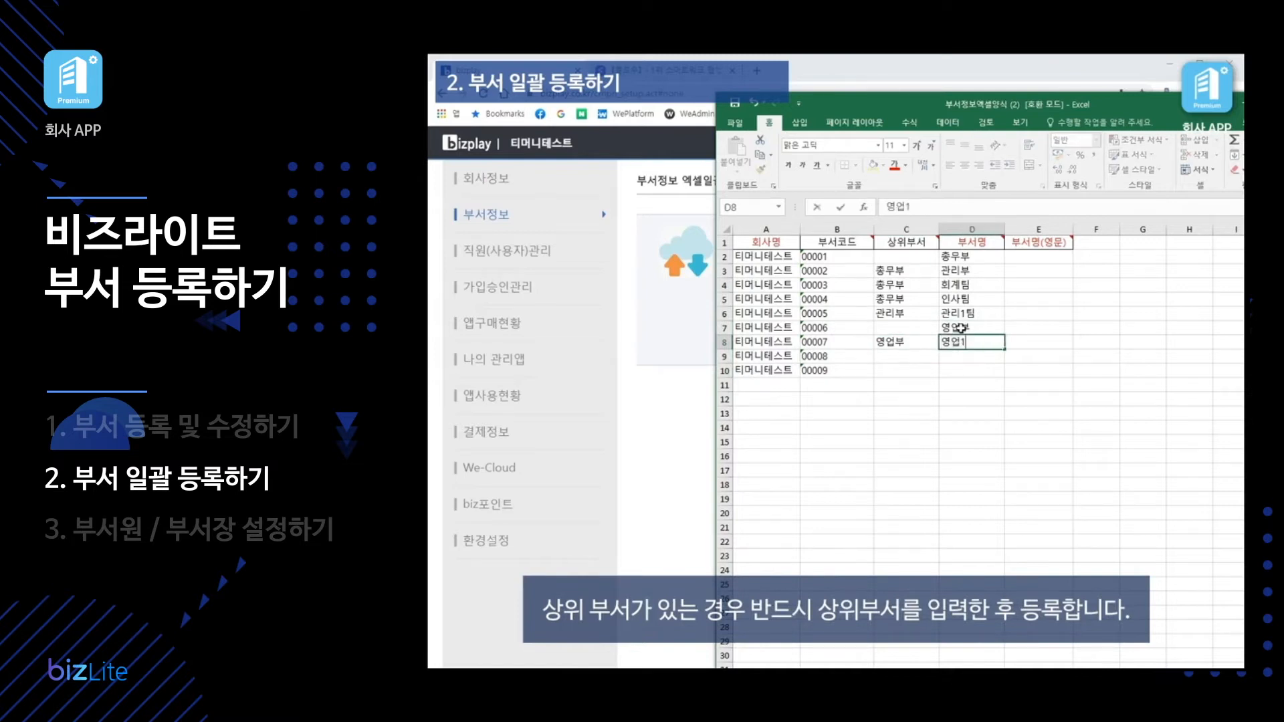
key(Return)
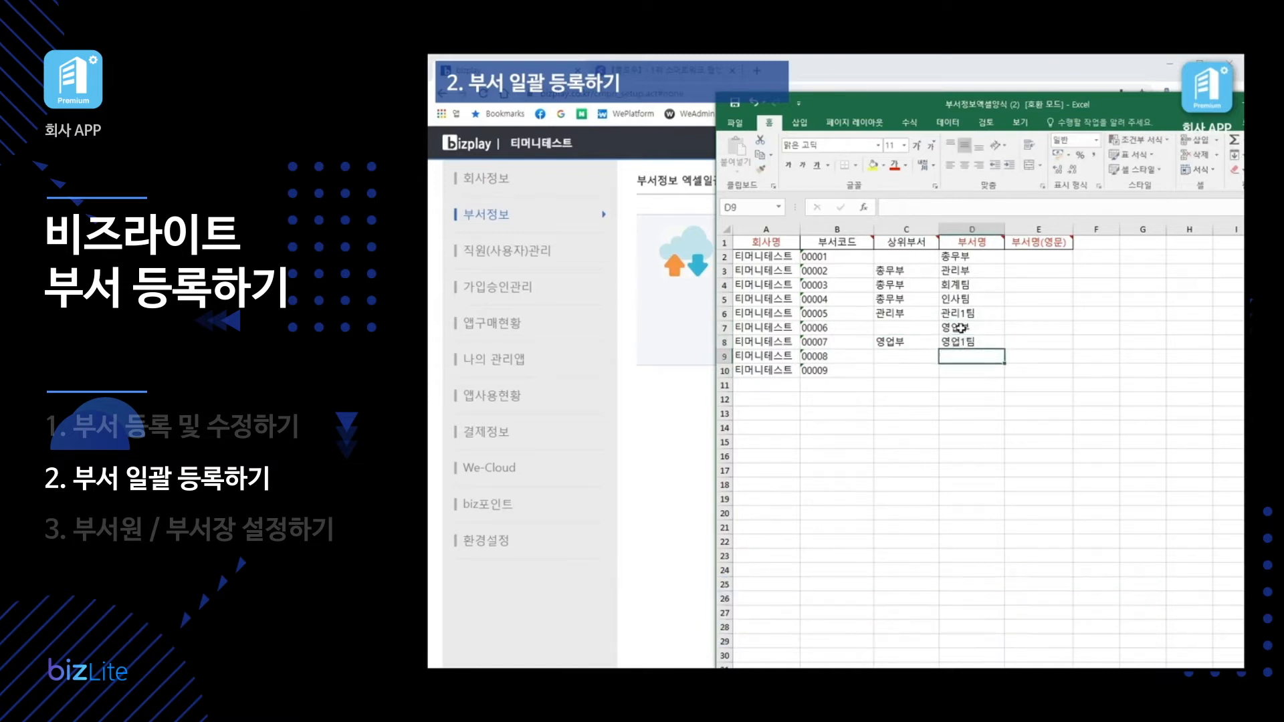
text(기타부)
key(Return)
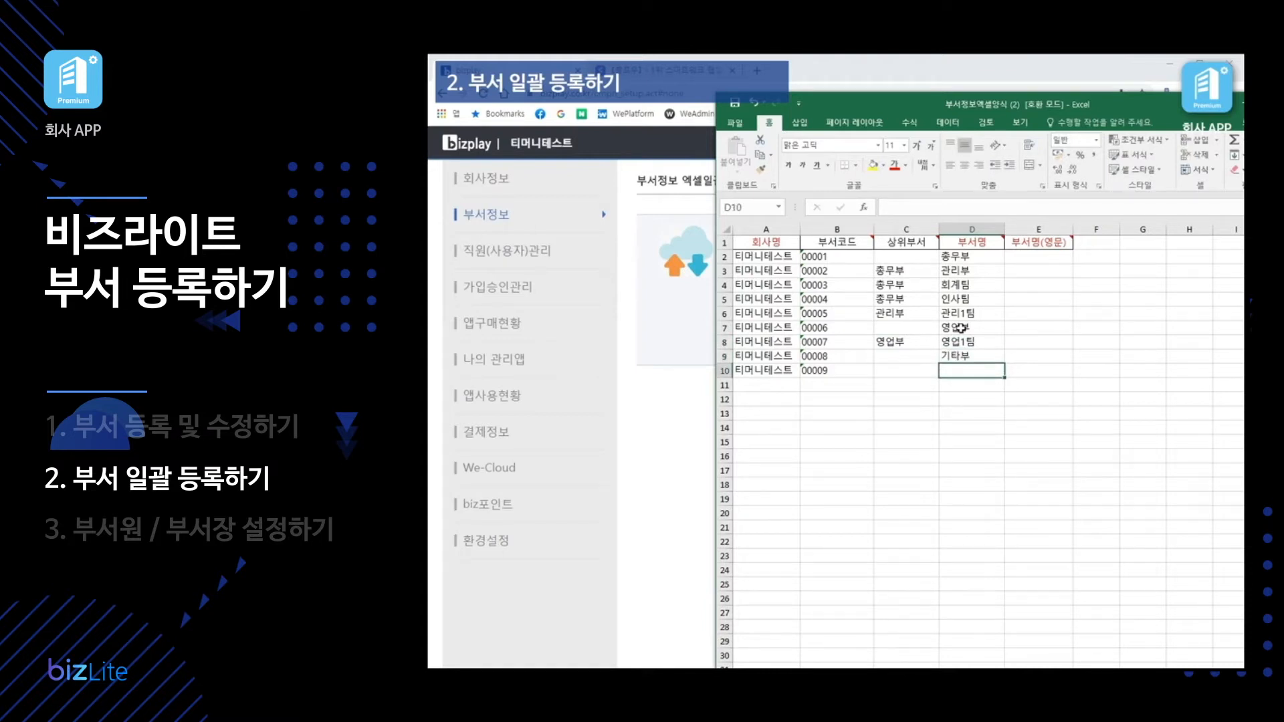
text(기타부)
key(Return)
key(Left)
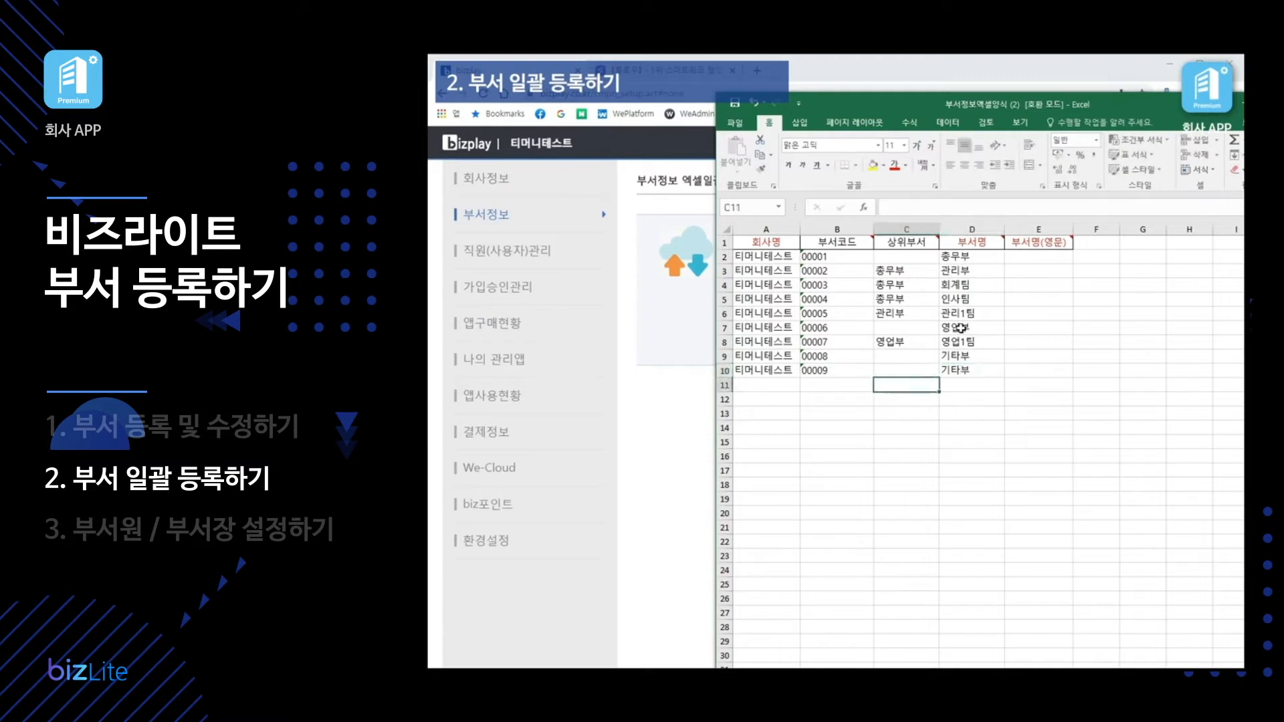
key(Left)
key(Up)
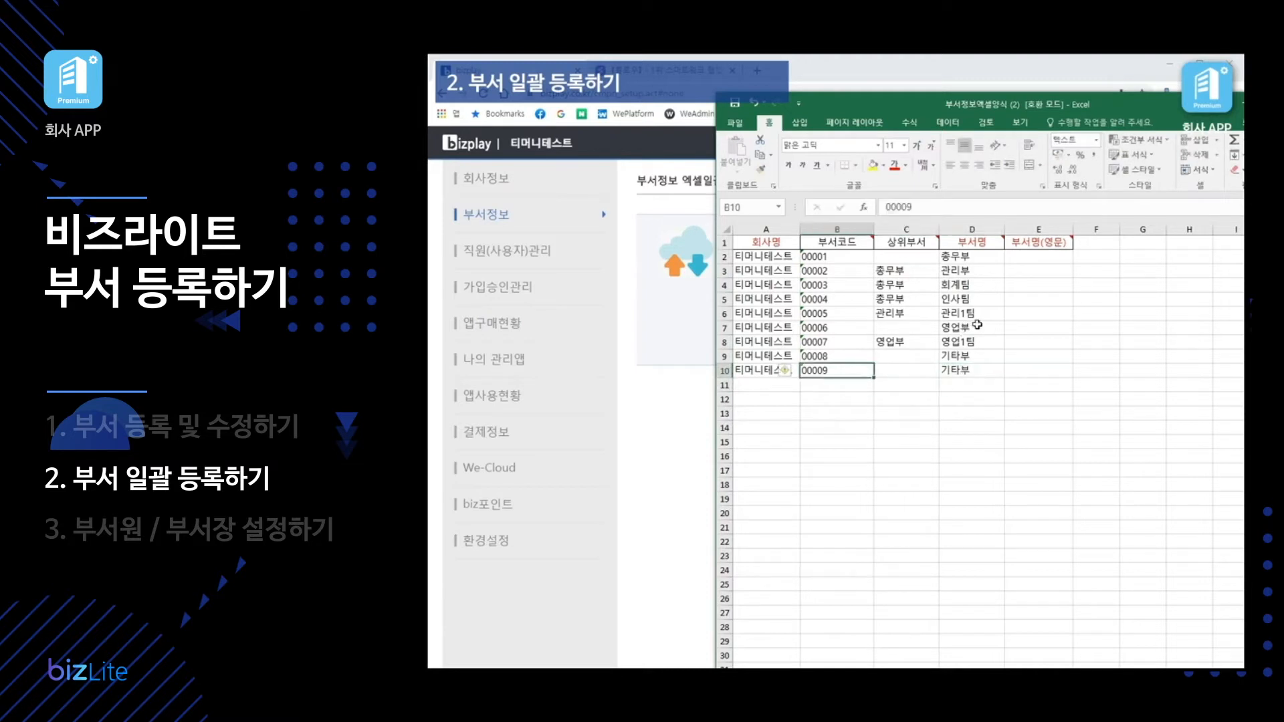
click(736, 103)
- Upload the 부서정보엑셀양식 (2) spreadsheet into the department bulk-registration preview
click(707, 399)
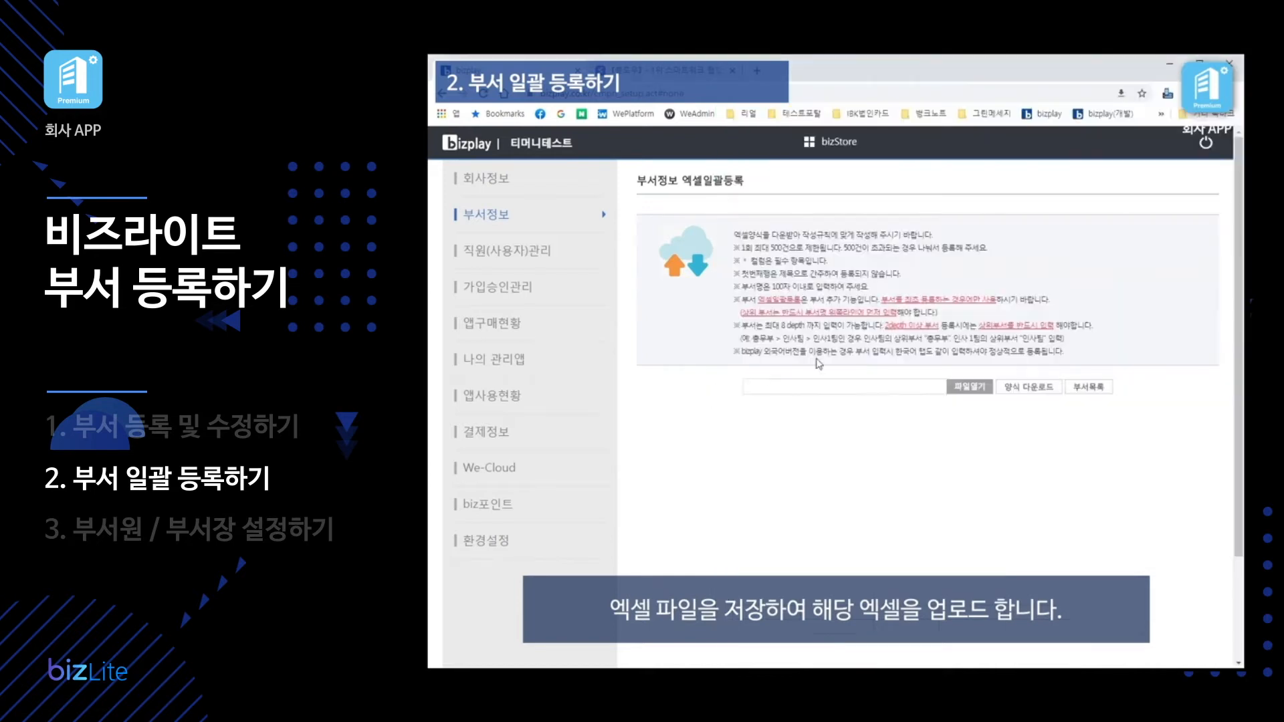
click(974, 394)
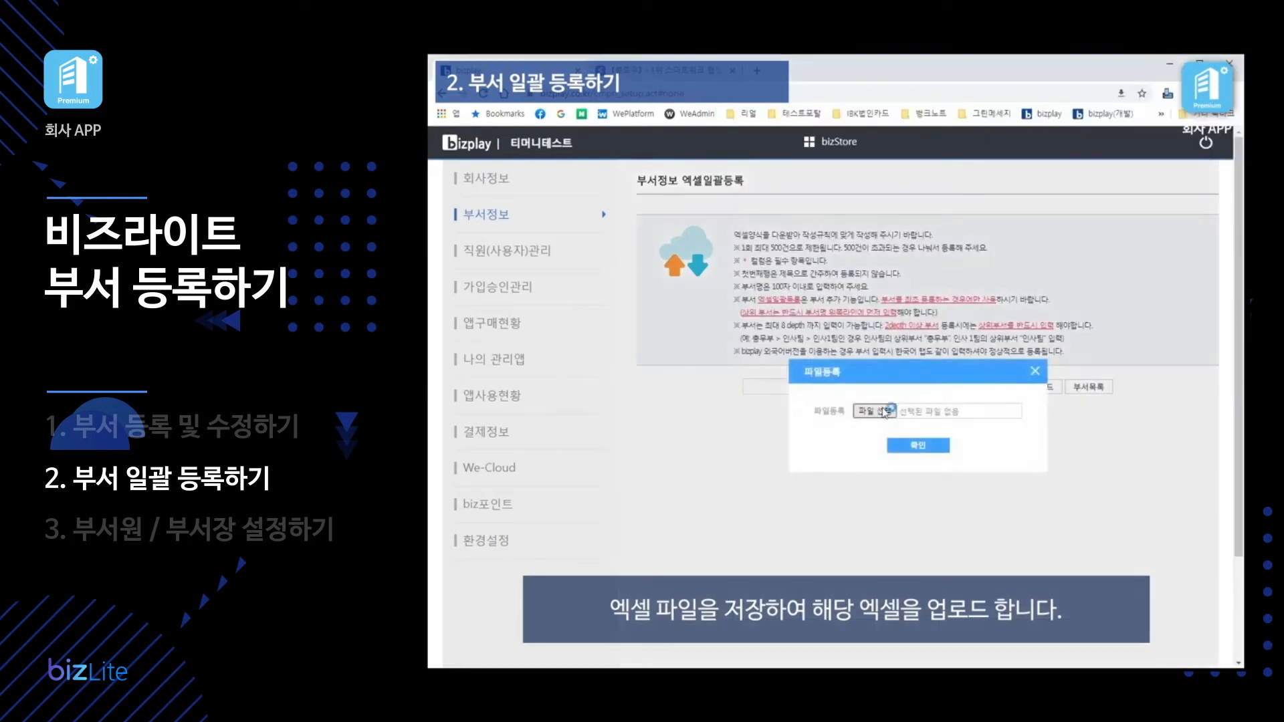
click(883, 409)
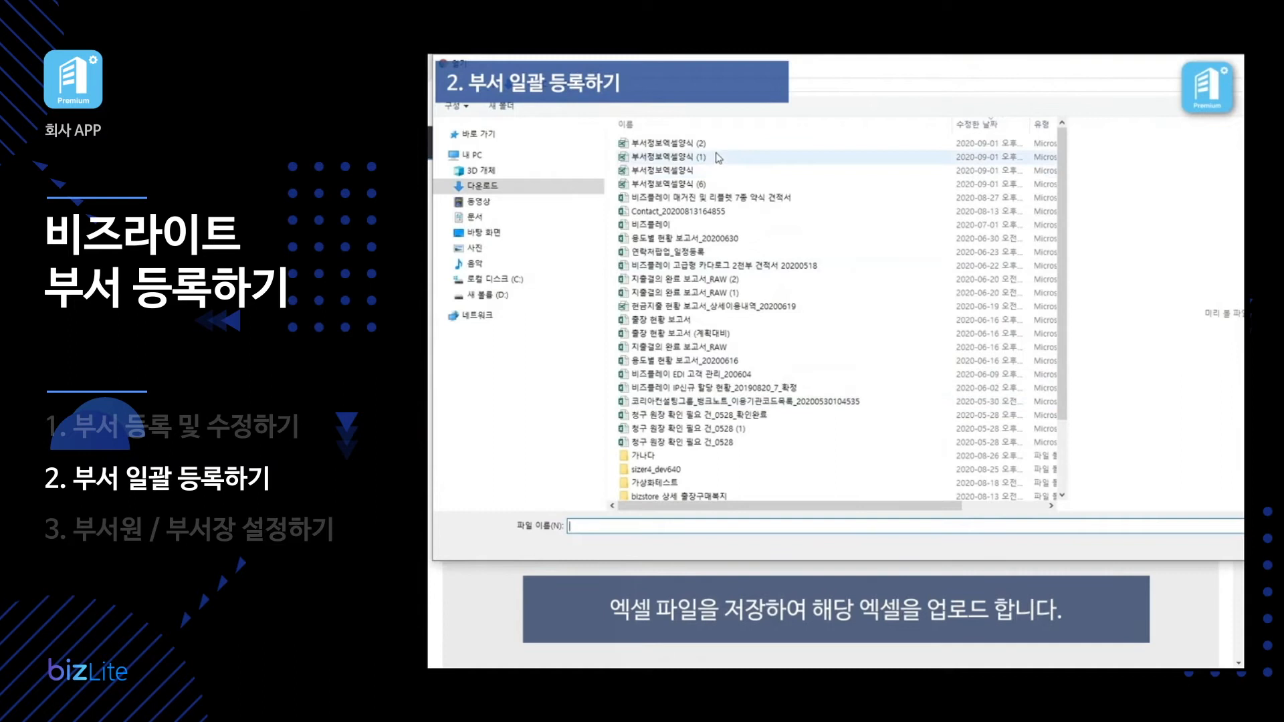
click(716, 143)
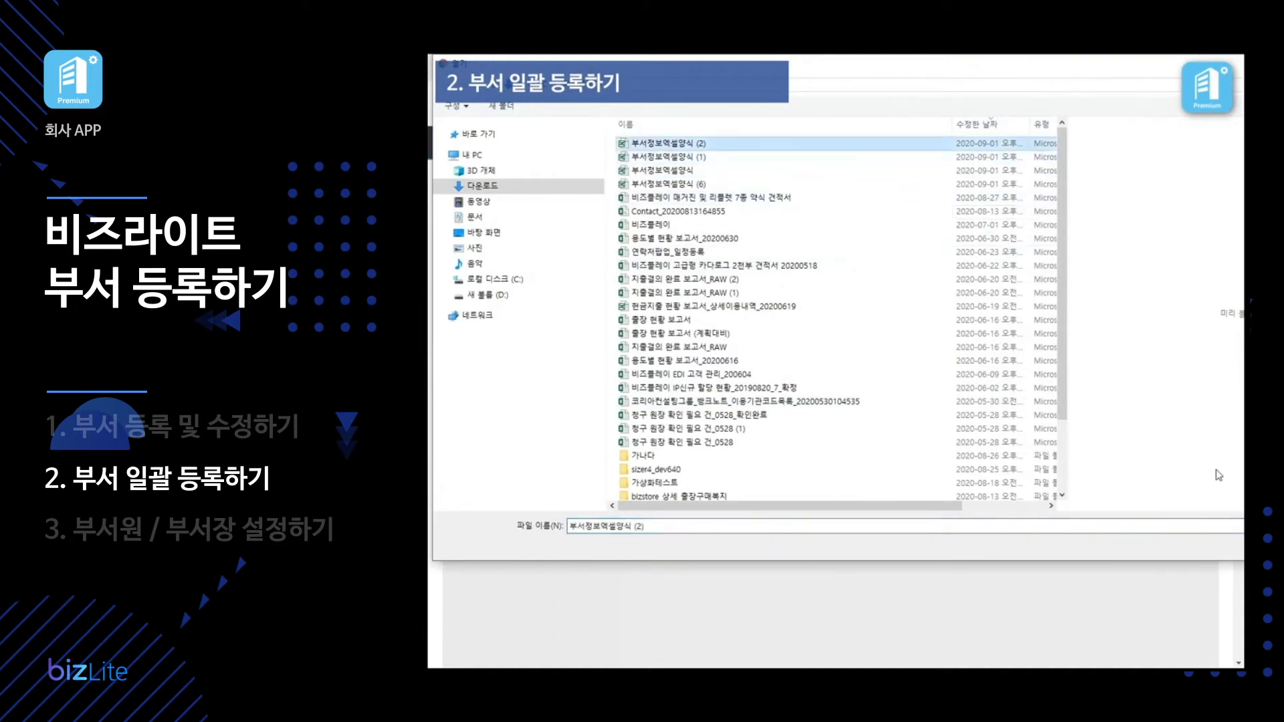
key(Return)
click(938, 446)
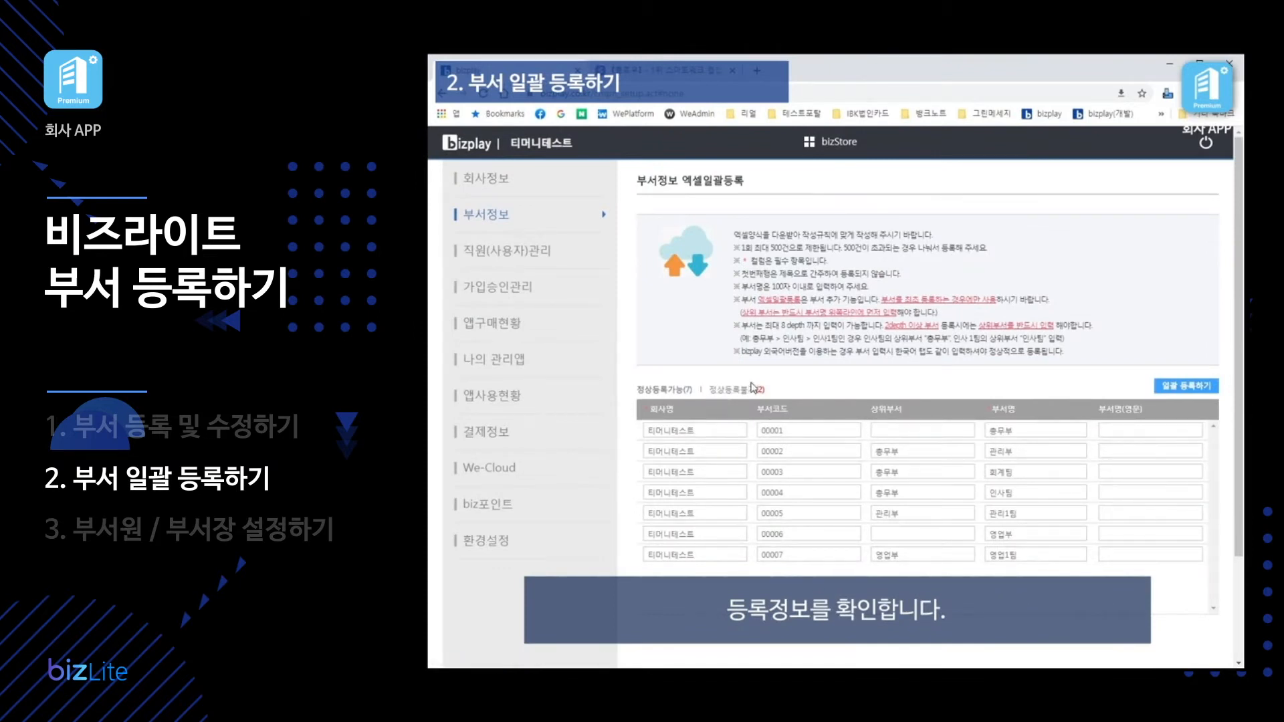
- Check the non-registrable rows, then bulk-register the seven valid departments 00001–00007
click(743, 392)
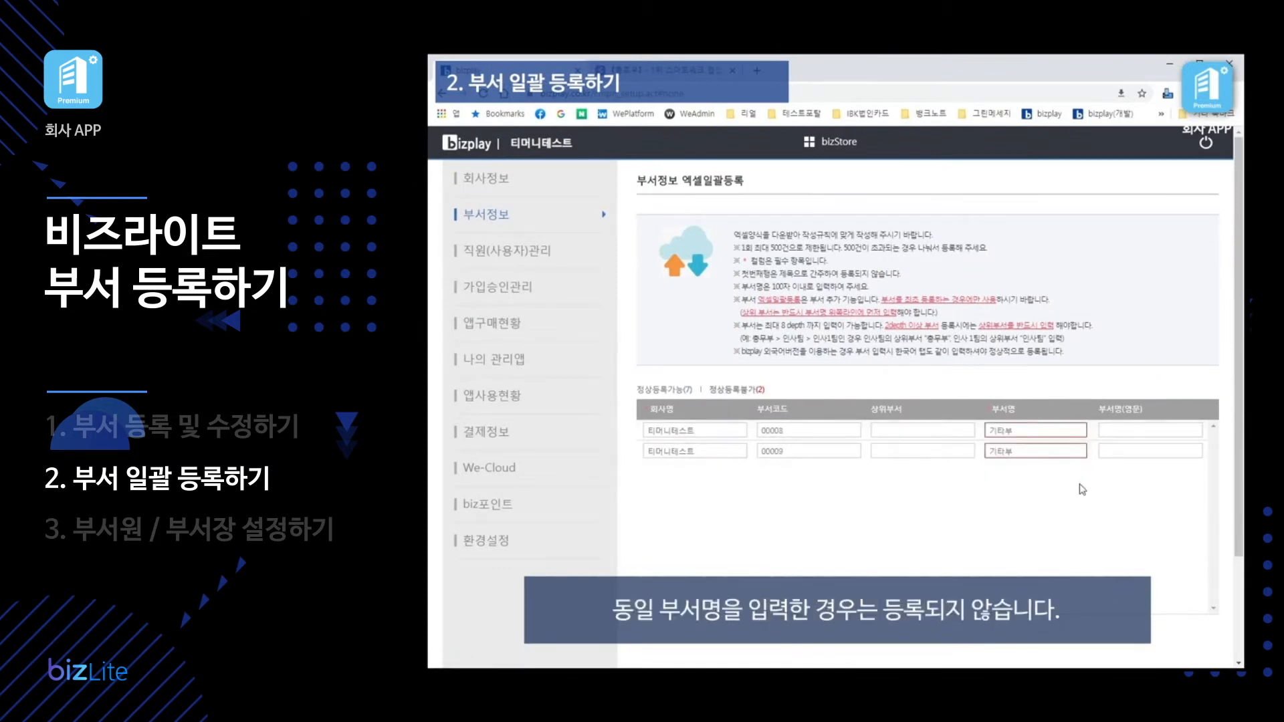
click(673, 390)
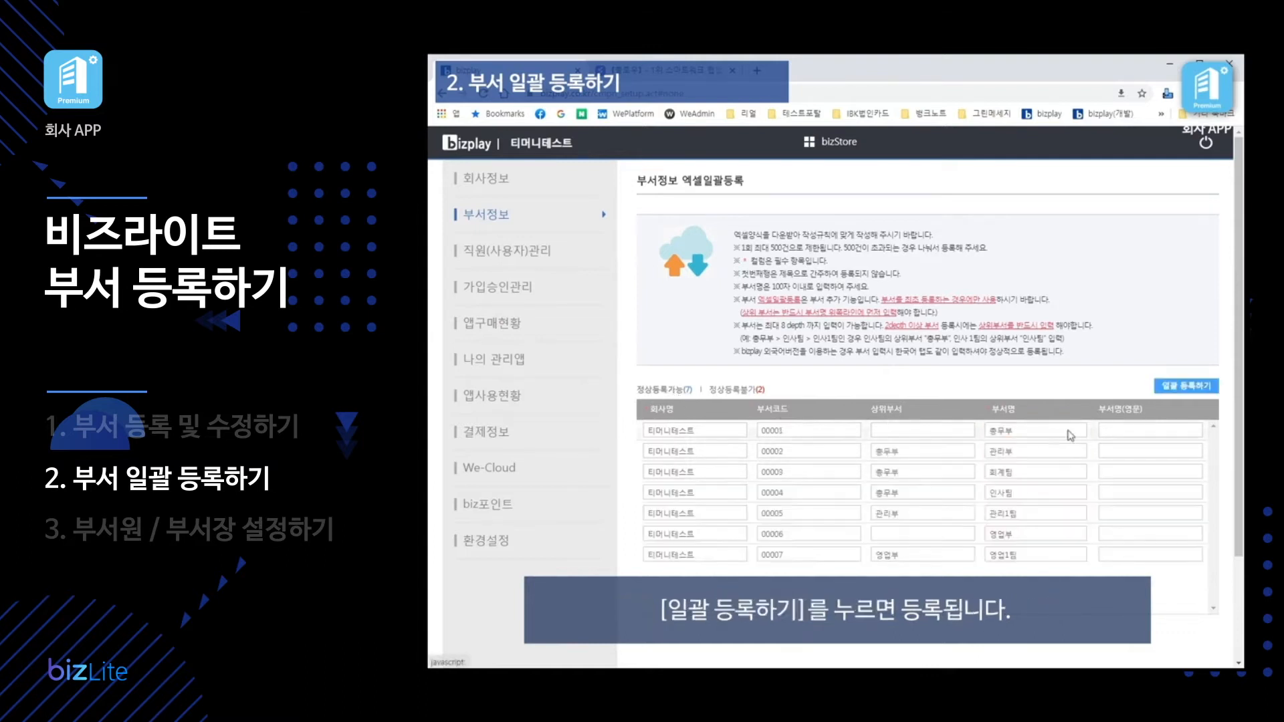
click(1183, 385)
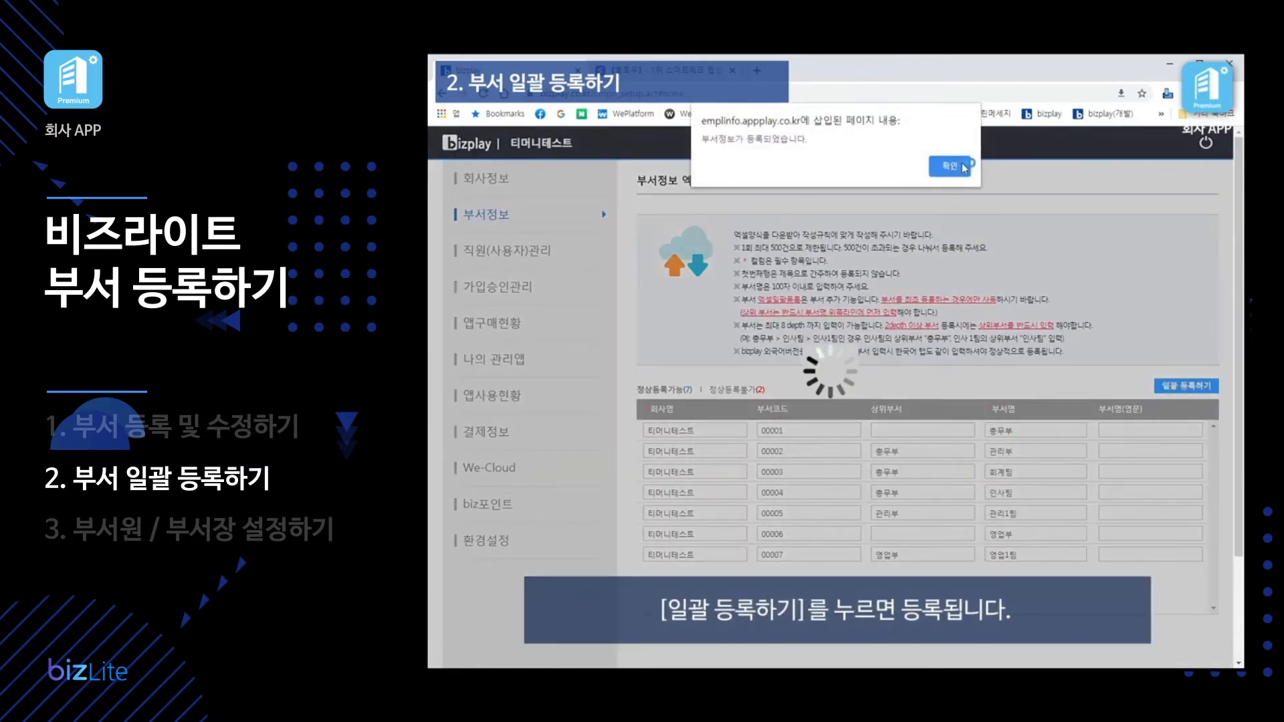
click(950, 166)
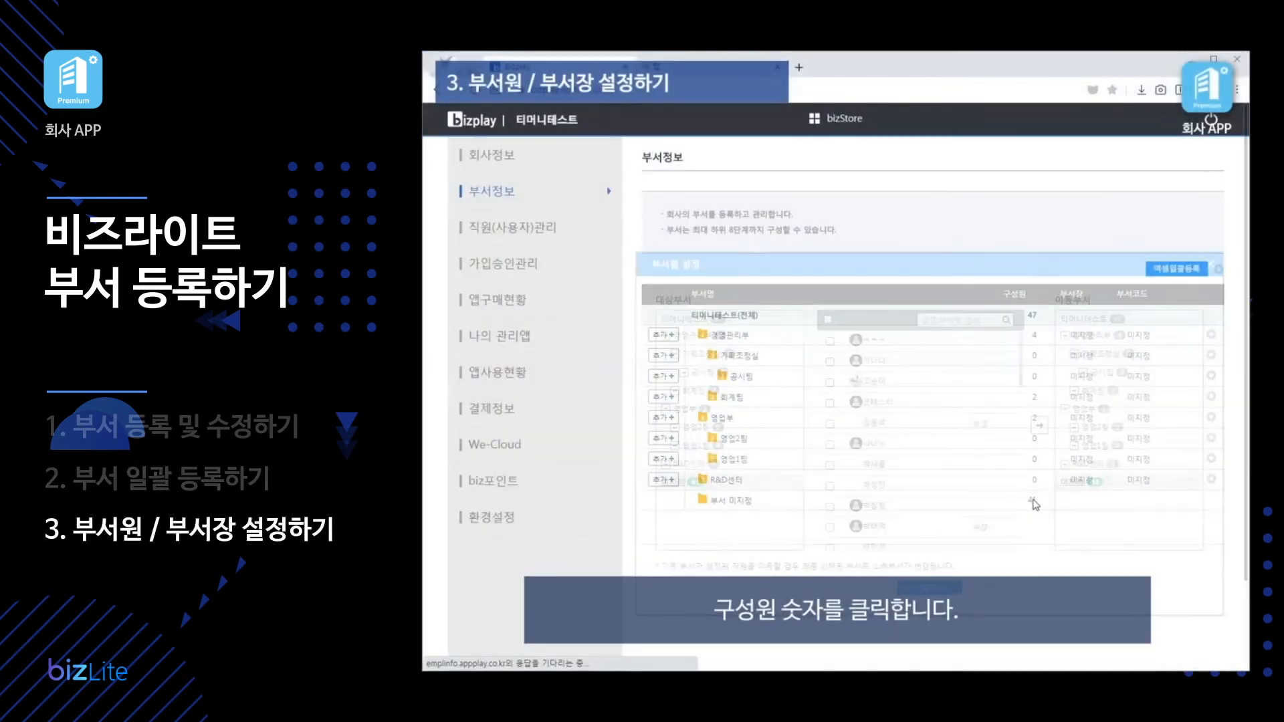
- Move two employees from 부서 미지정 into 기획조정실, leaving 39 unassigned
click(1033, 503)
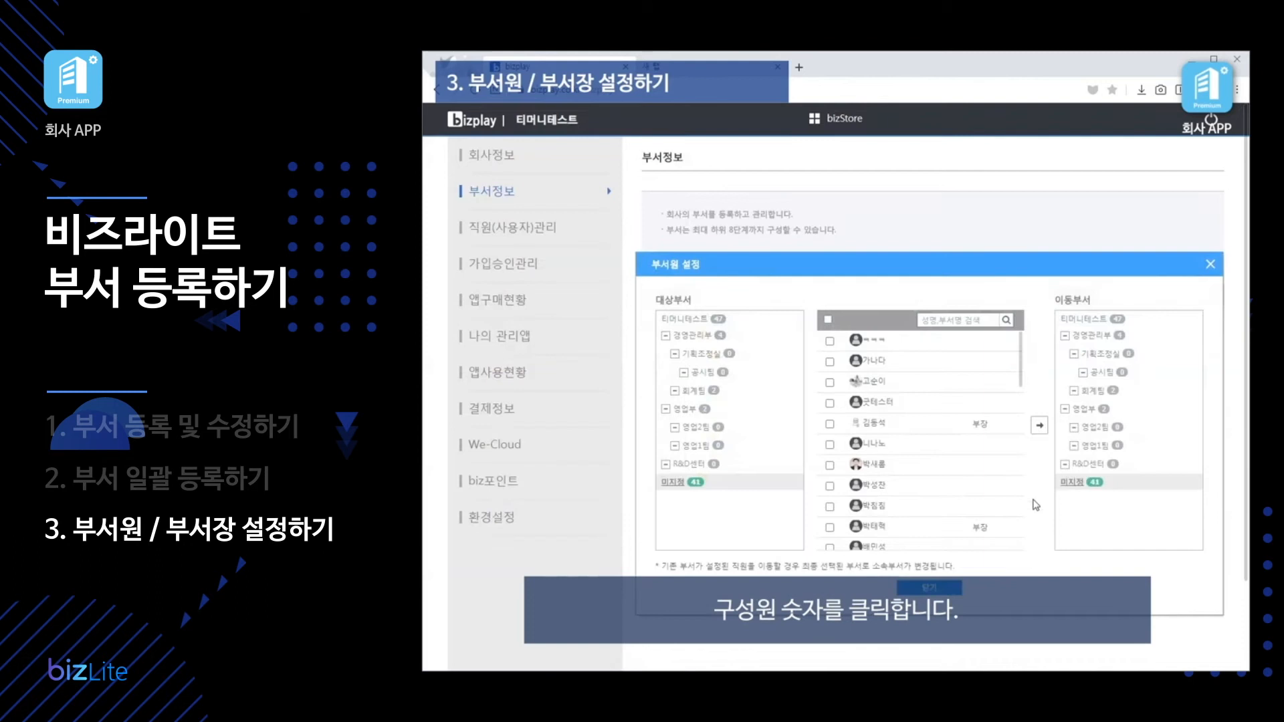
click(831, 383)
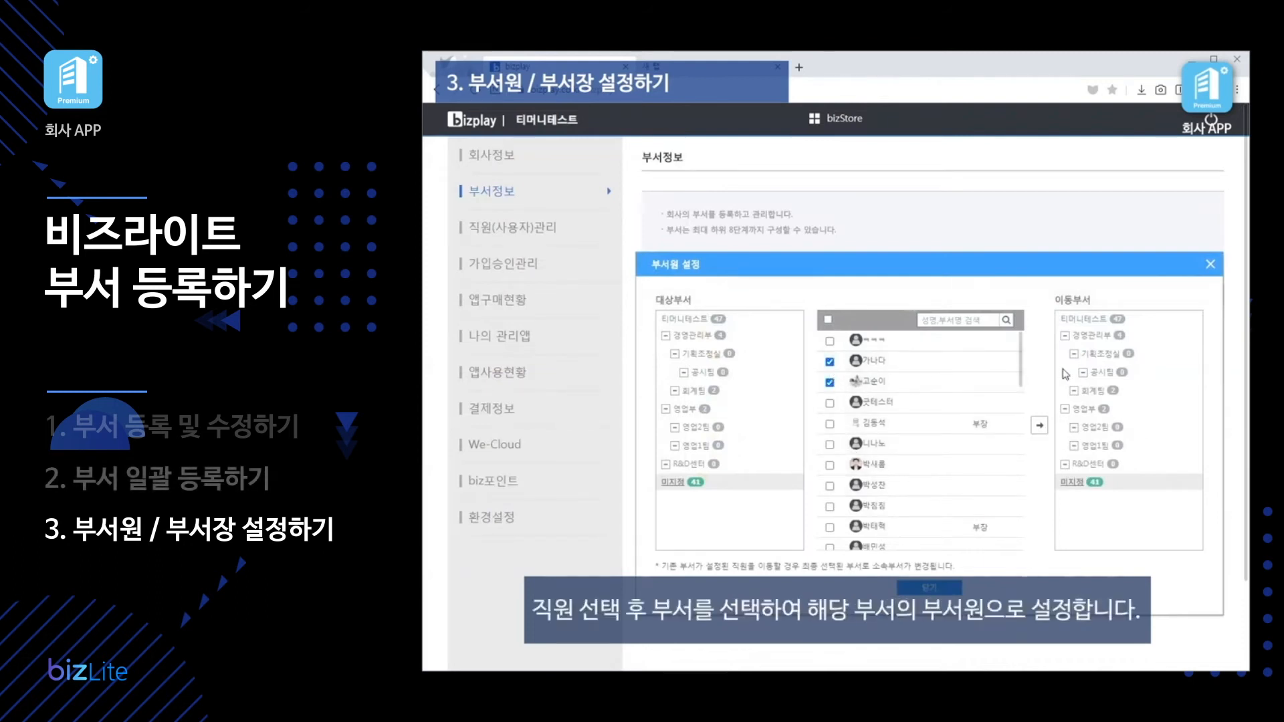
click(1086, 361)
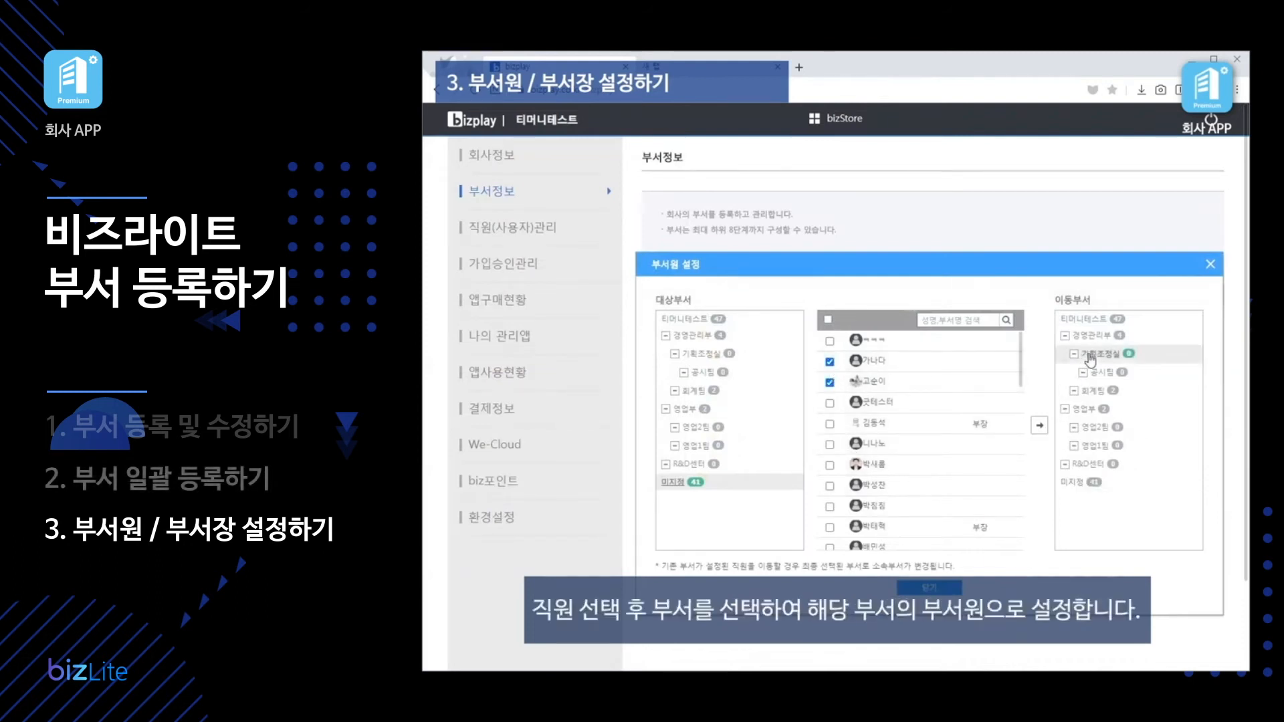
click(1039, 428)
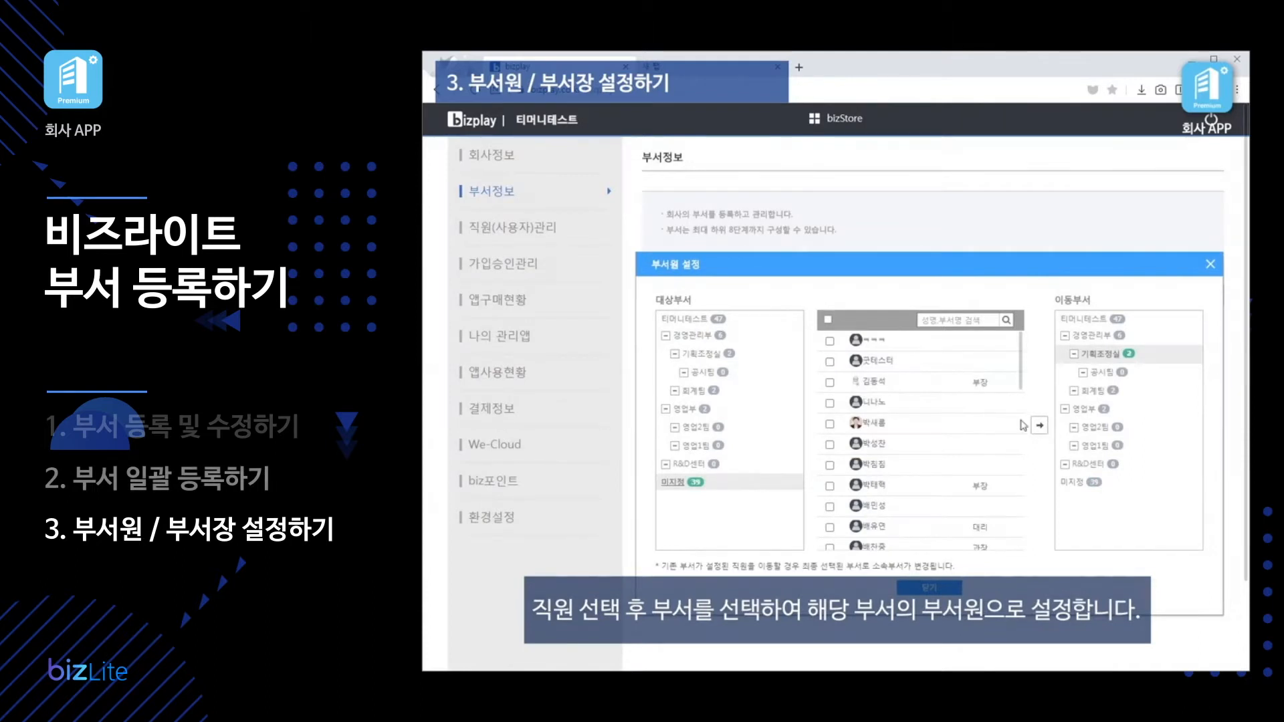
click(934, 591)
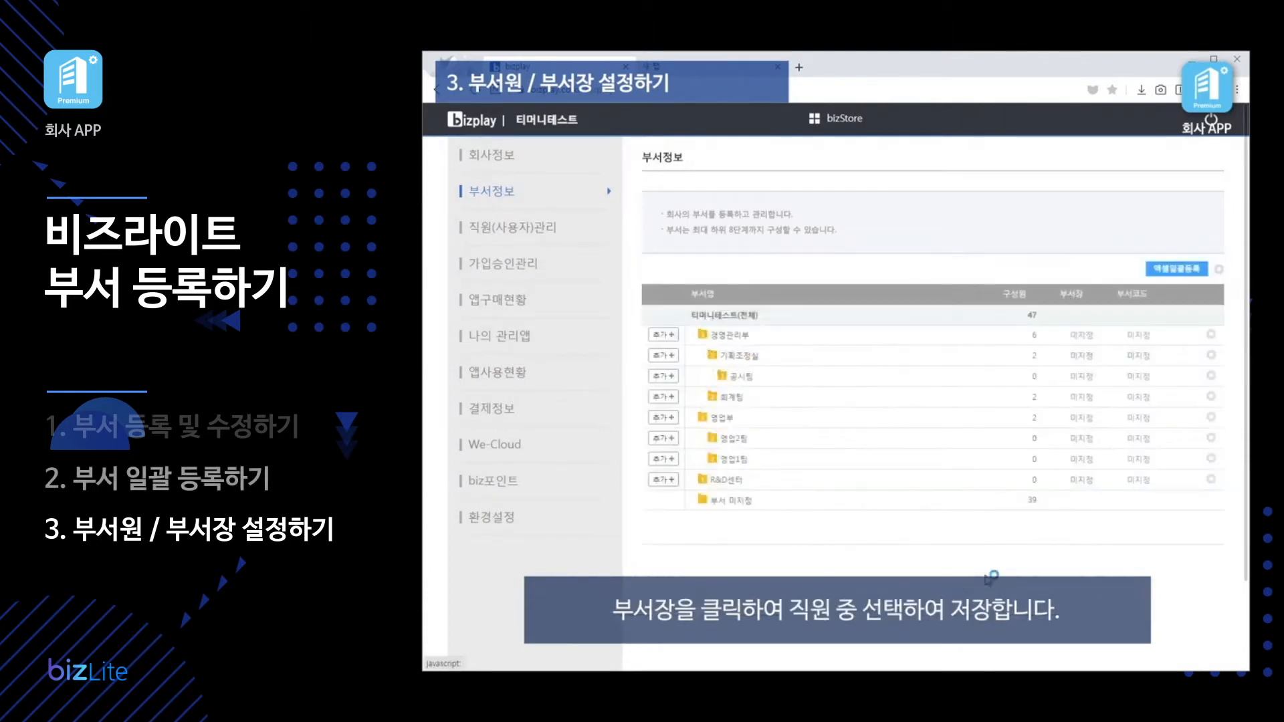
- Pick an employee as 기획조정실's department head and save it
click(1088, 359)
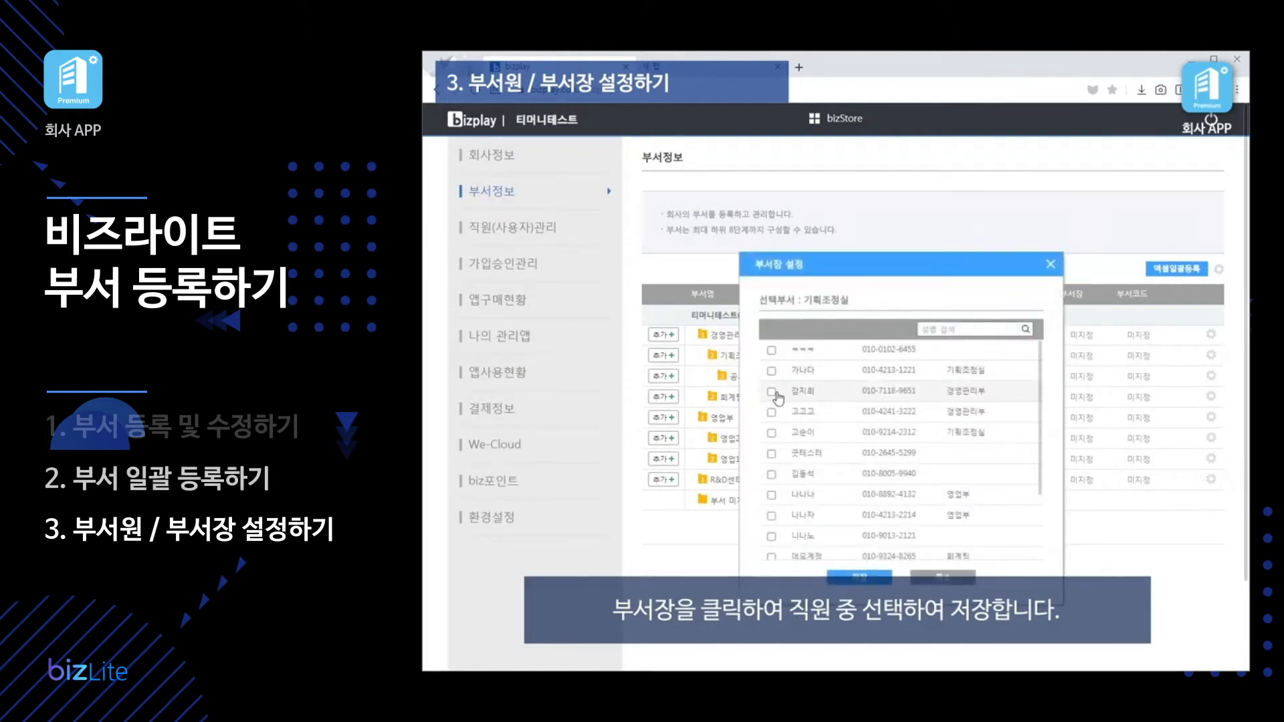
click(865, 579)
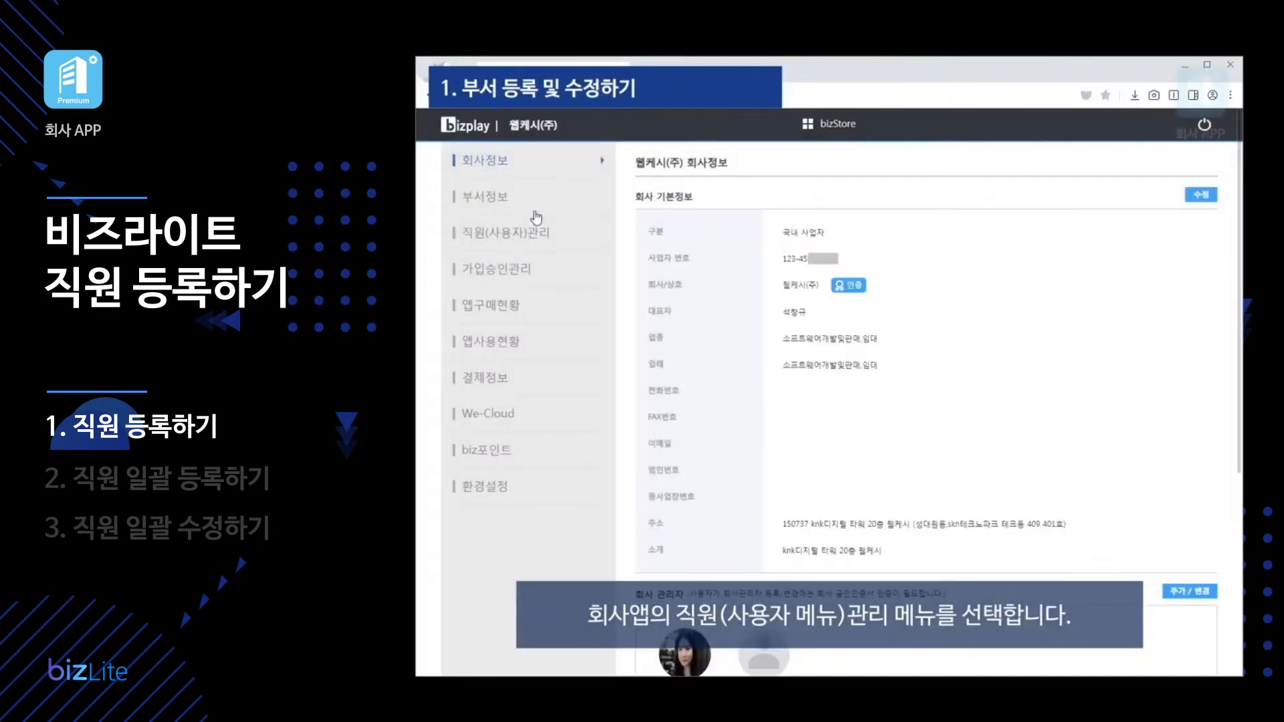
- Start a manual single-employee registration (직원등록 > 직접등록) in 직원(사용자)관리
click(536, 233)
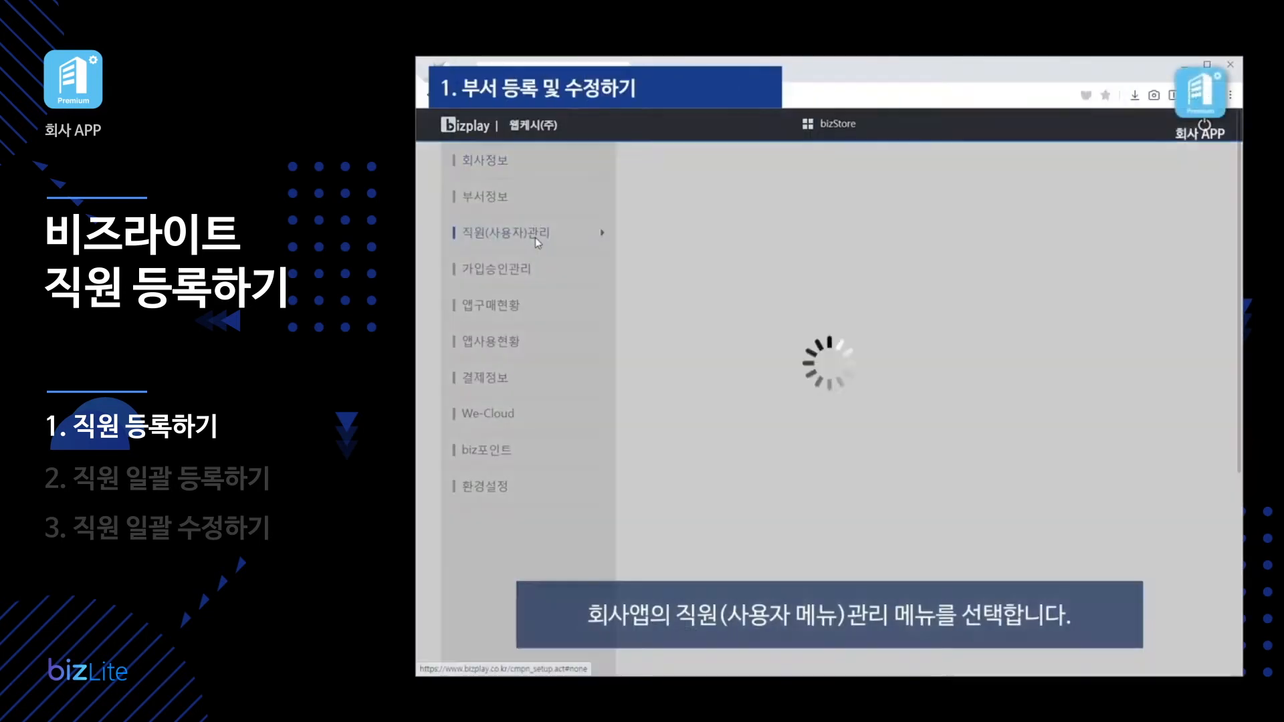
click(1126, 193)
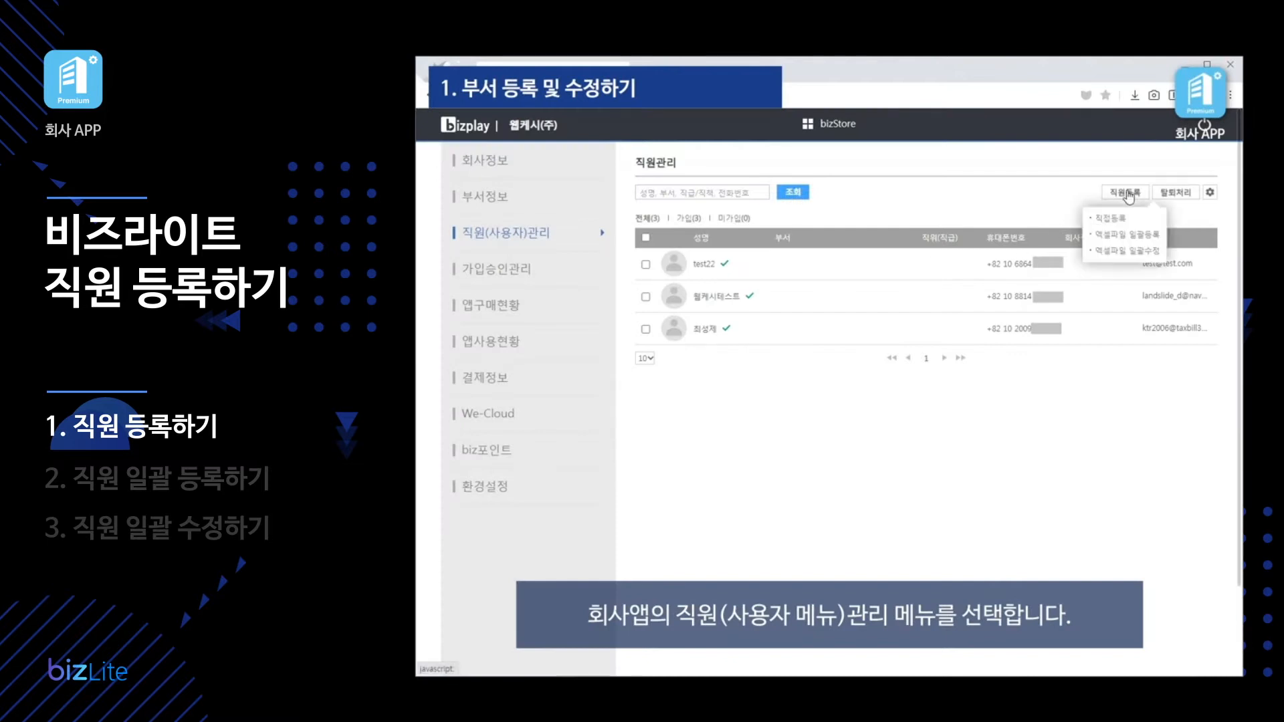
click(1123, 221)
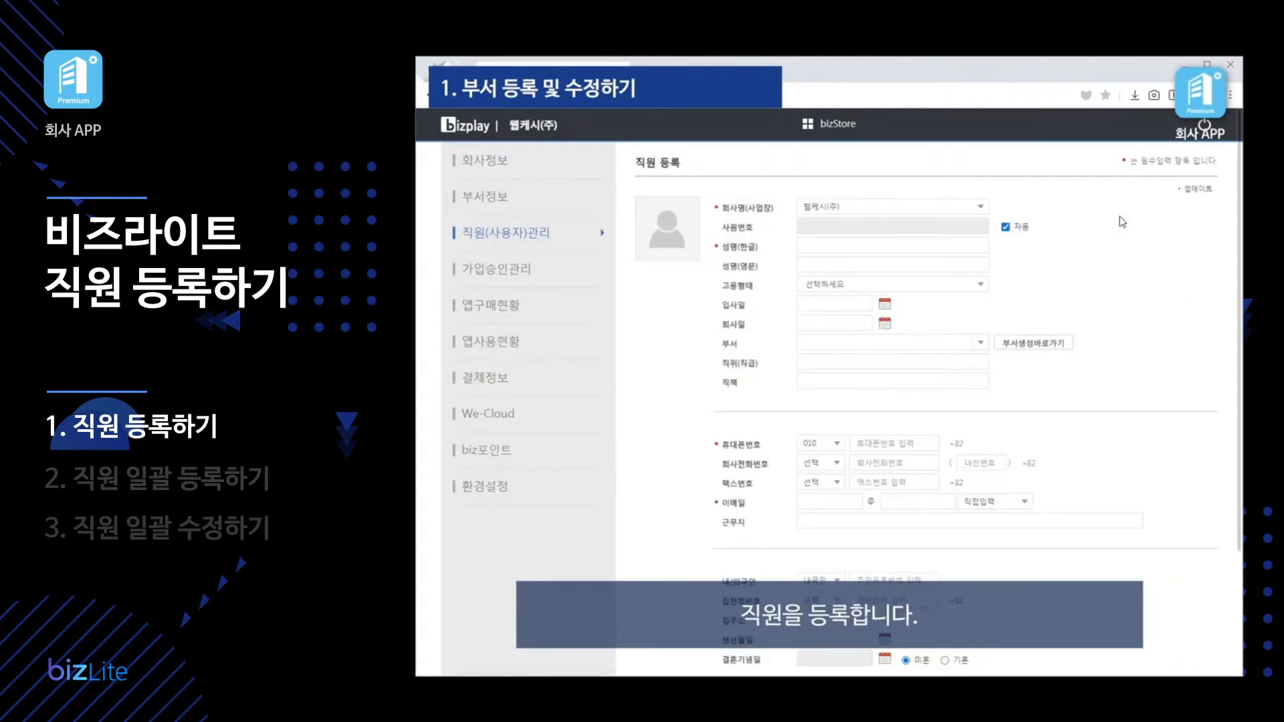
- Enter the new employee's mobile number and an e-mail address on naver.com
click(888, 443)
text(97)
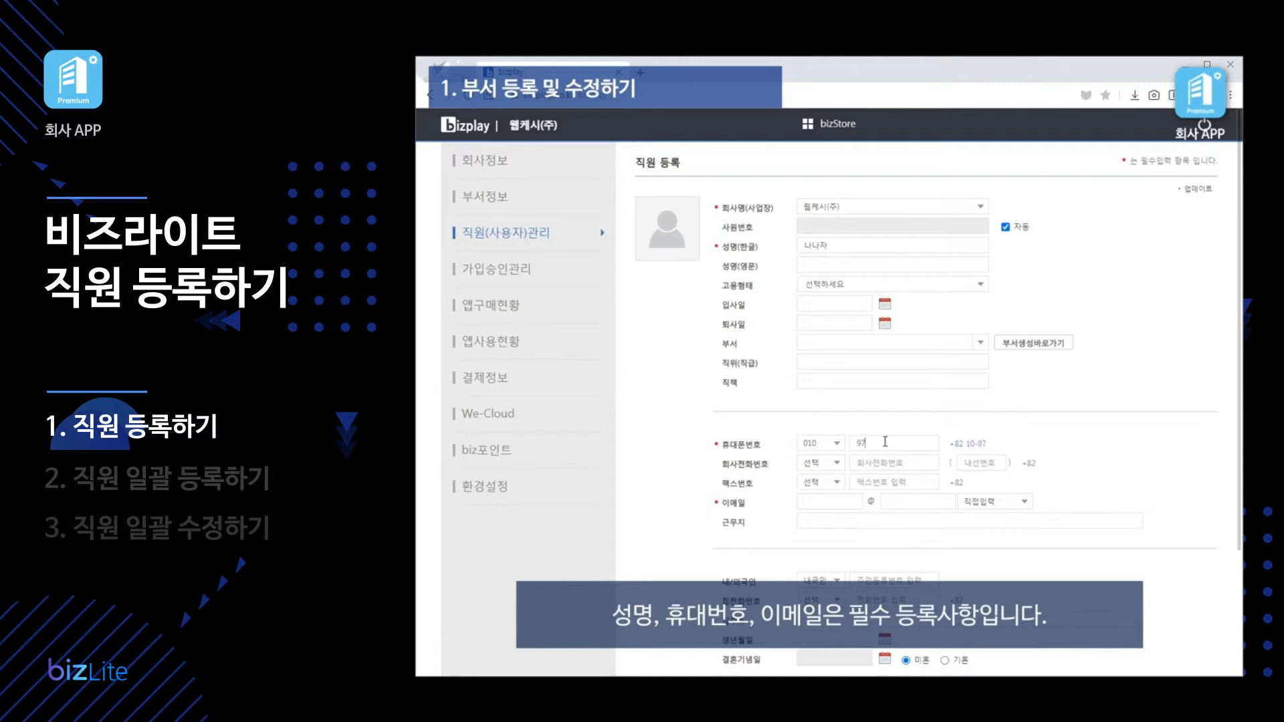
text(0)
scroll(845, 468, down, 1)
click(845, 439)
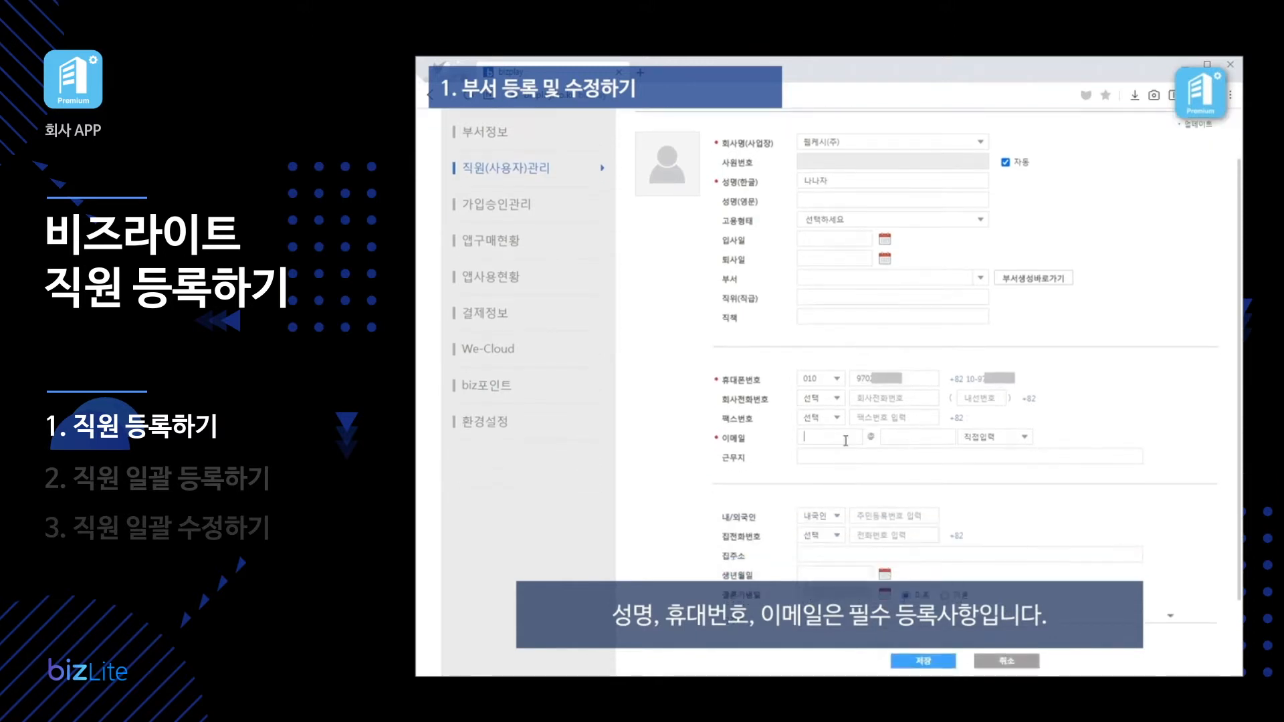
text(ㄴㅣ)
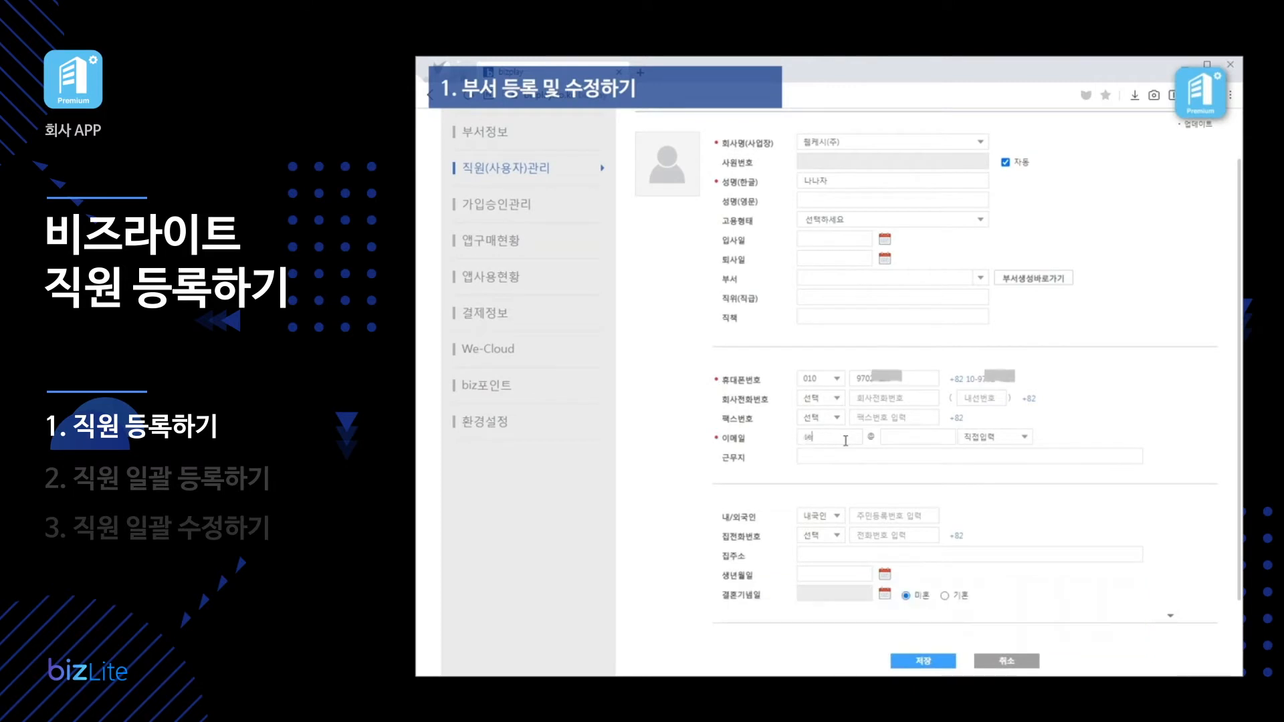
click(992, 439)
click(986, 466)
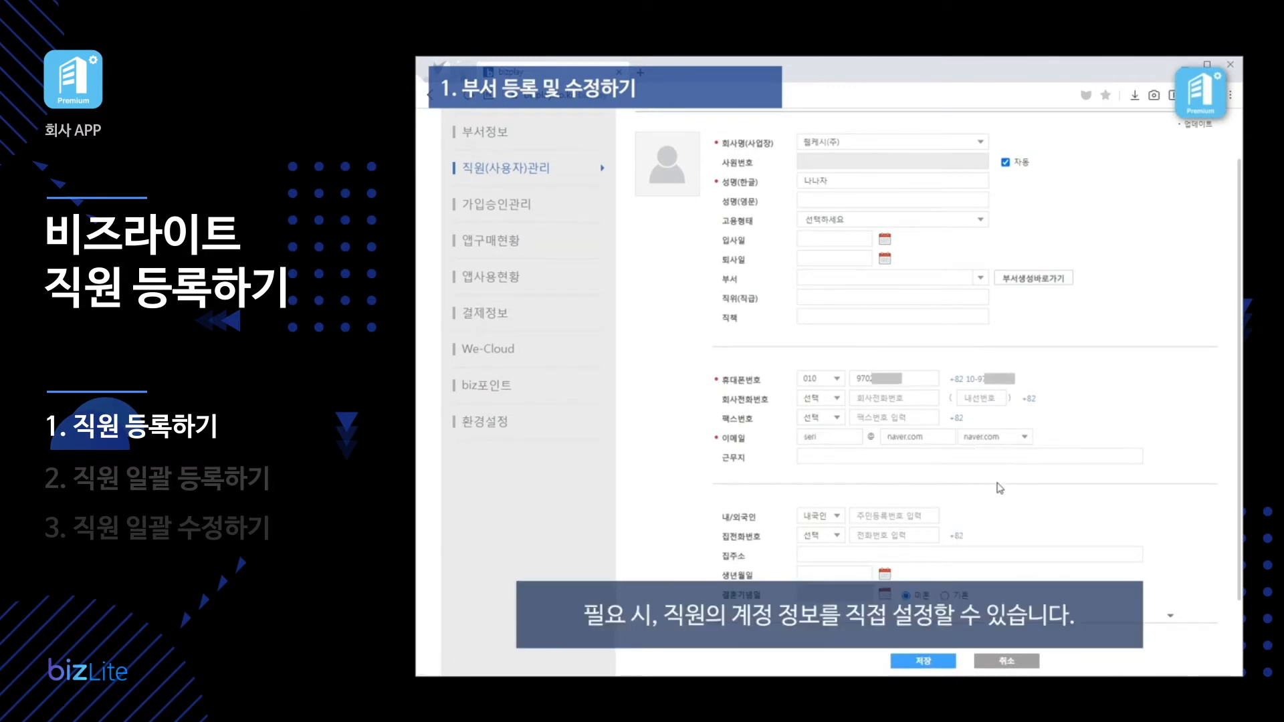
- Give the employee a login ID and temporary password, then save the registration
scroll(948, 525, down, 2)
click(1170, 550)
scroll(1170, 544, down, 1)
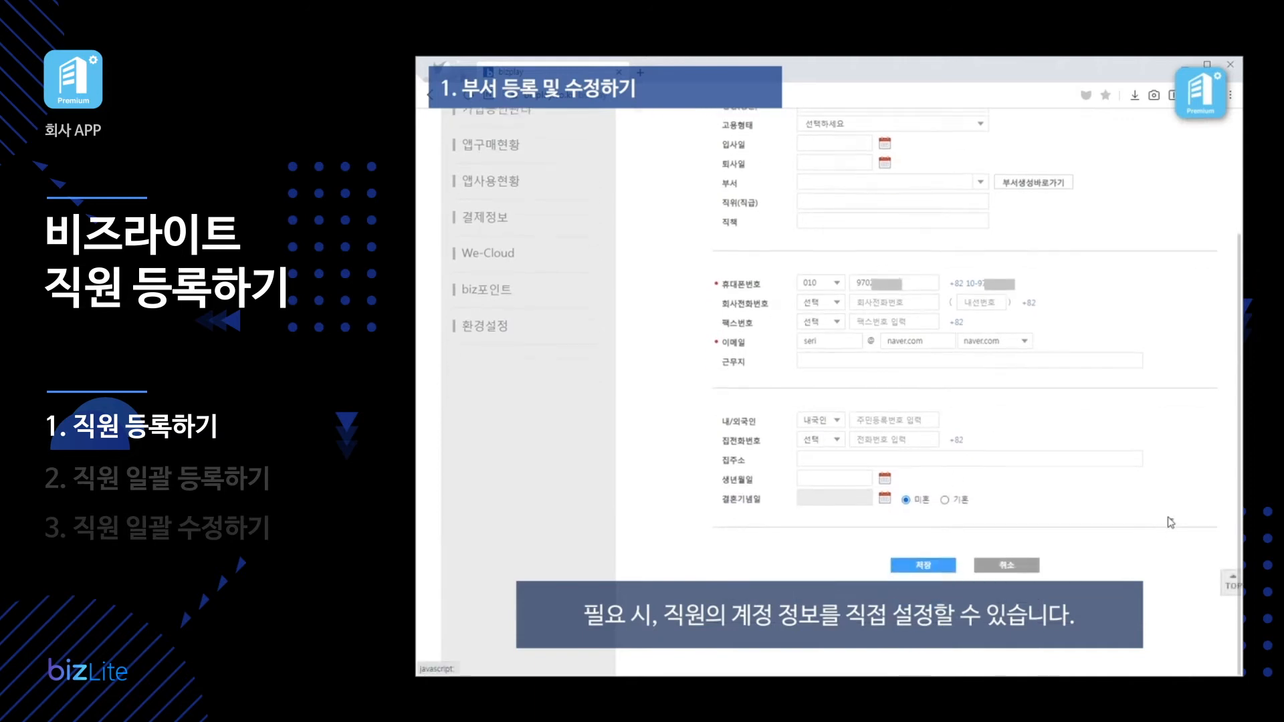
scroll(920, 523, down, 1)
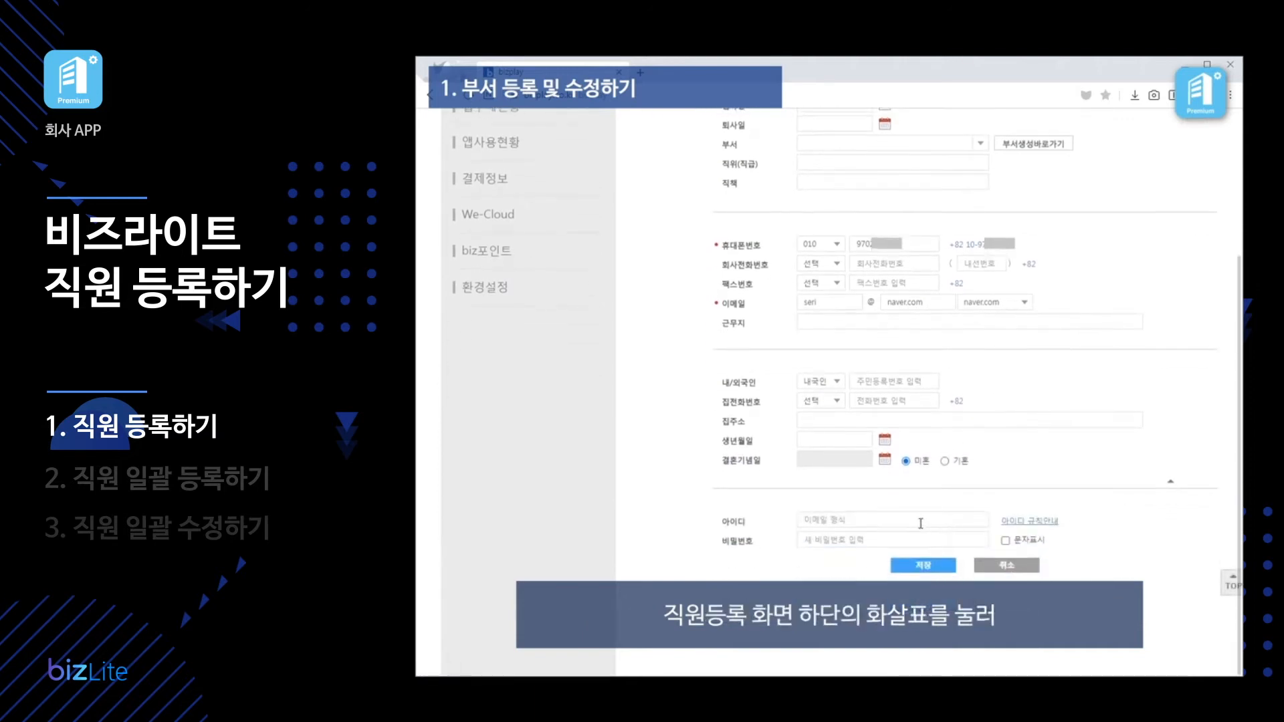
text(test20200903)
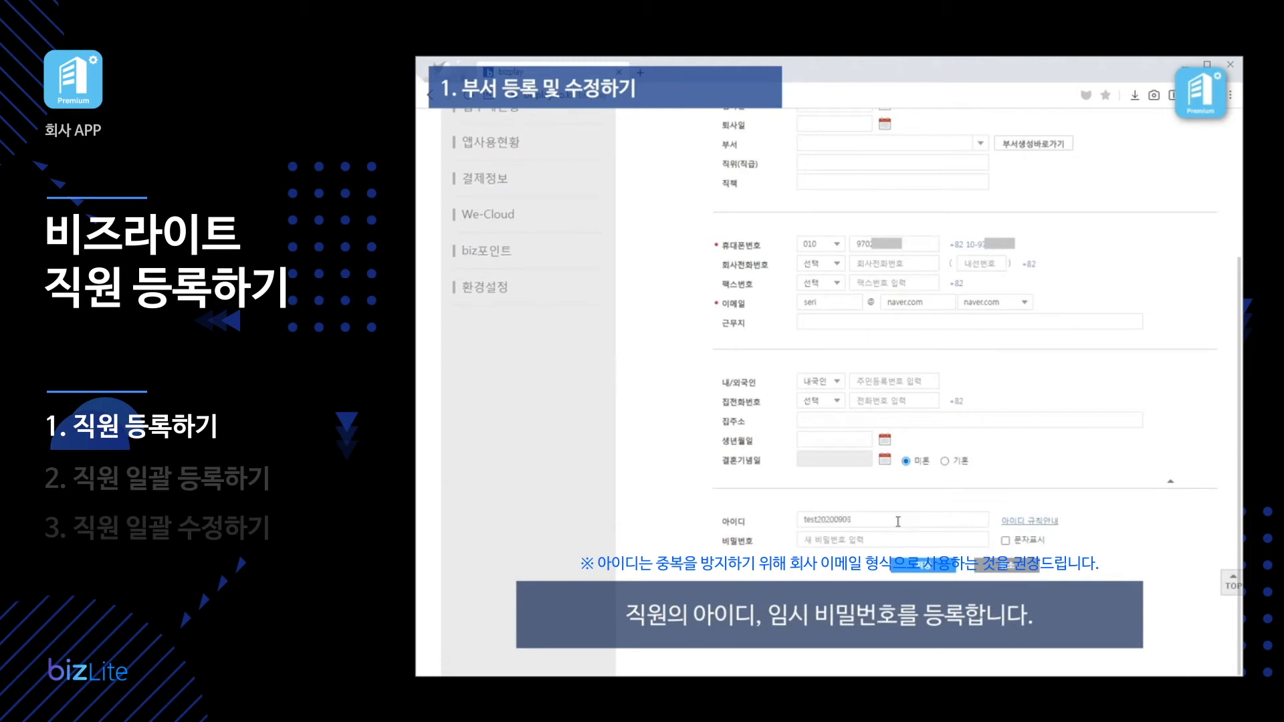
click(893, 541)
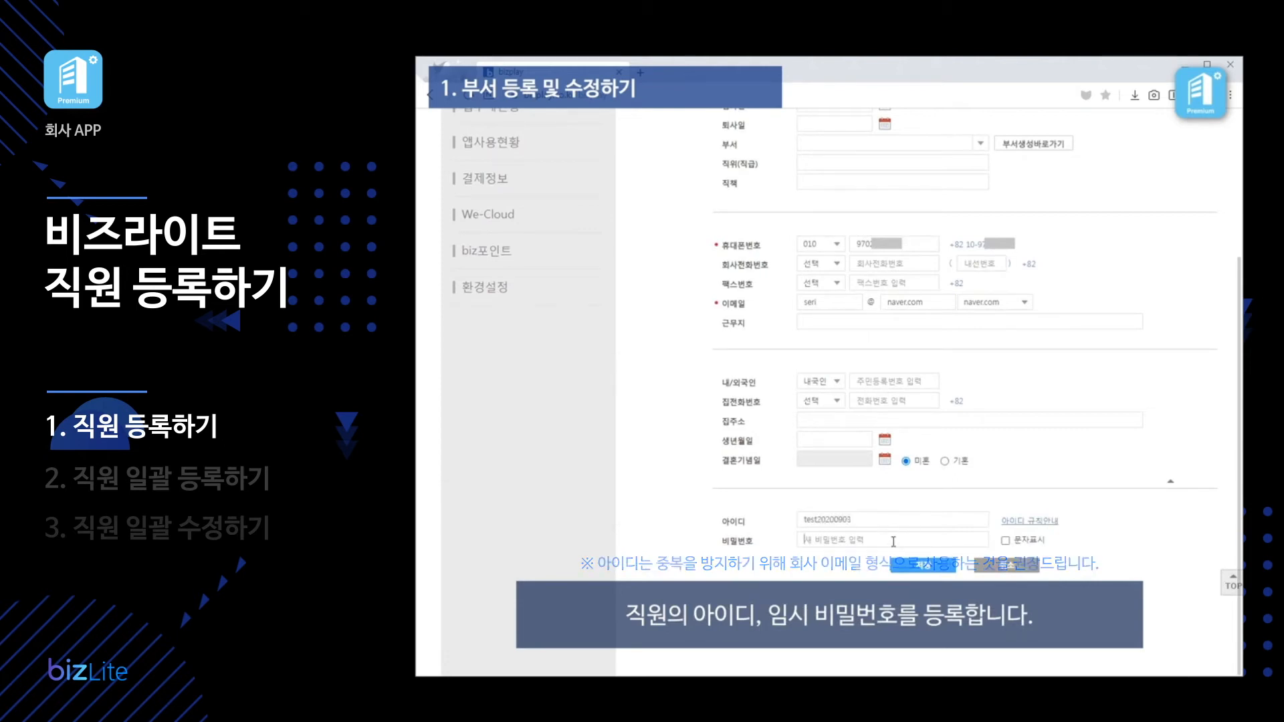
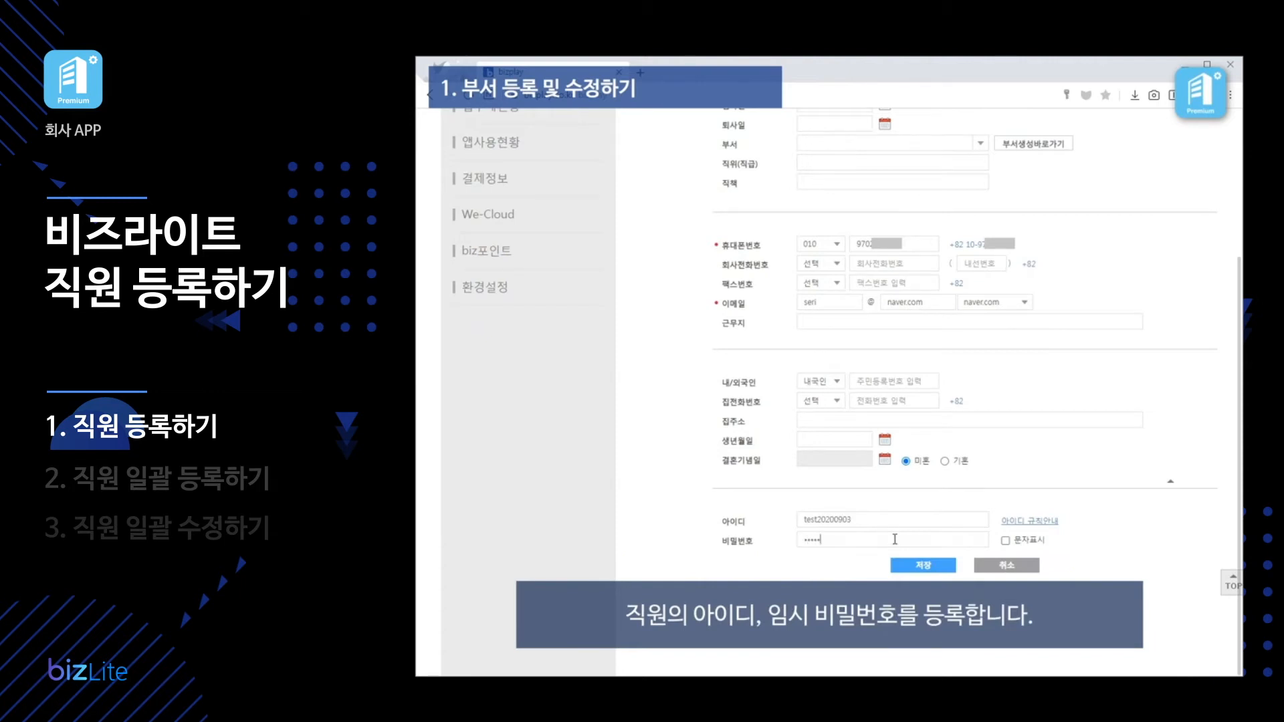
click(923, 565)
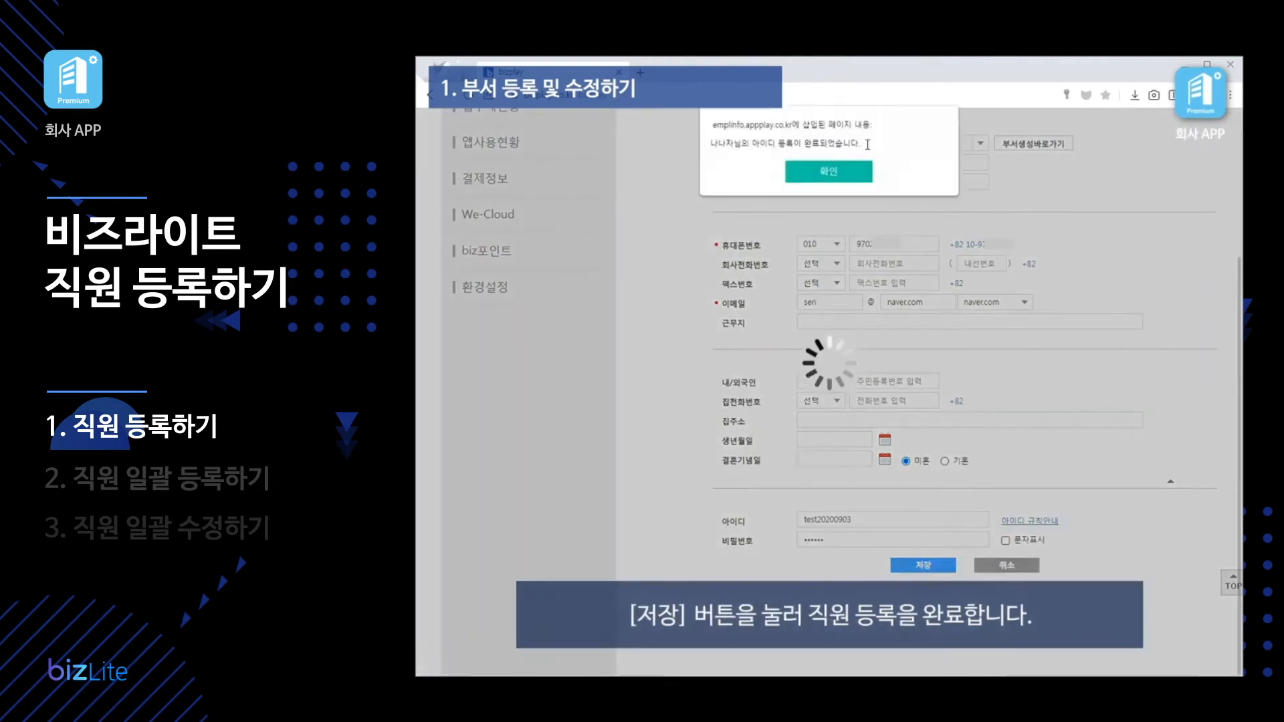
click(828, 171)
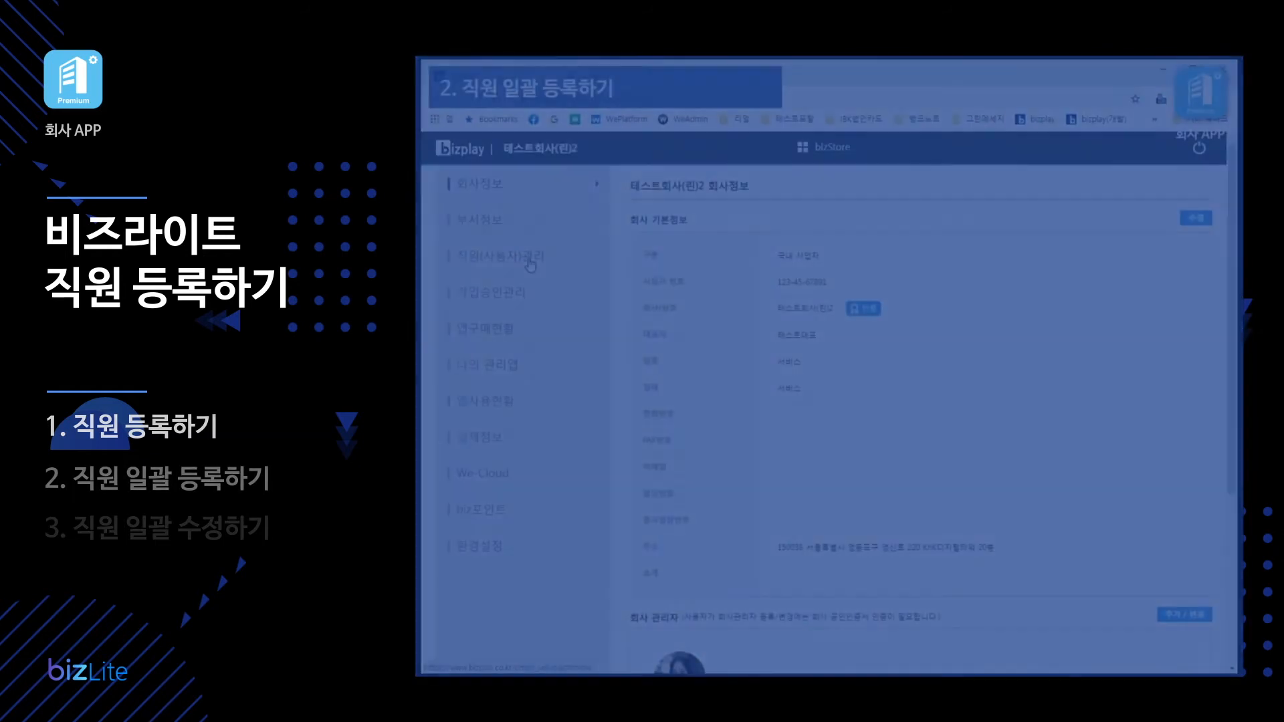
- Go to 엑셀파일 일괄등록, then download and open the empl_sample (4).xls template
click(528, 259)
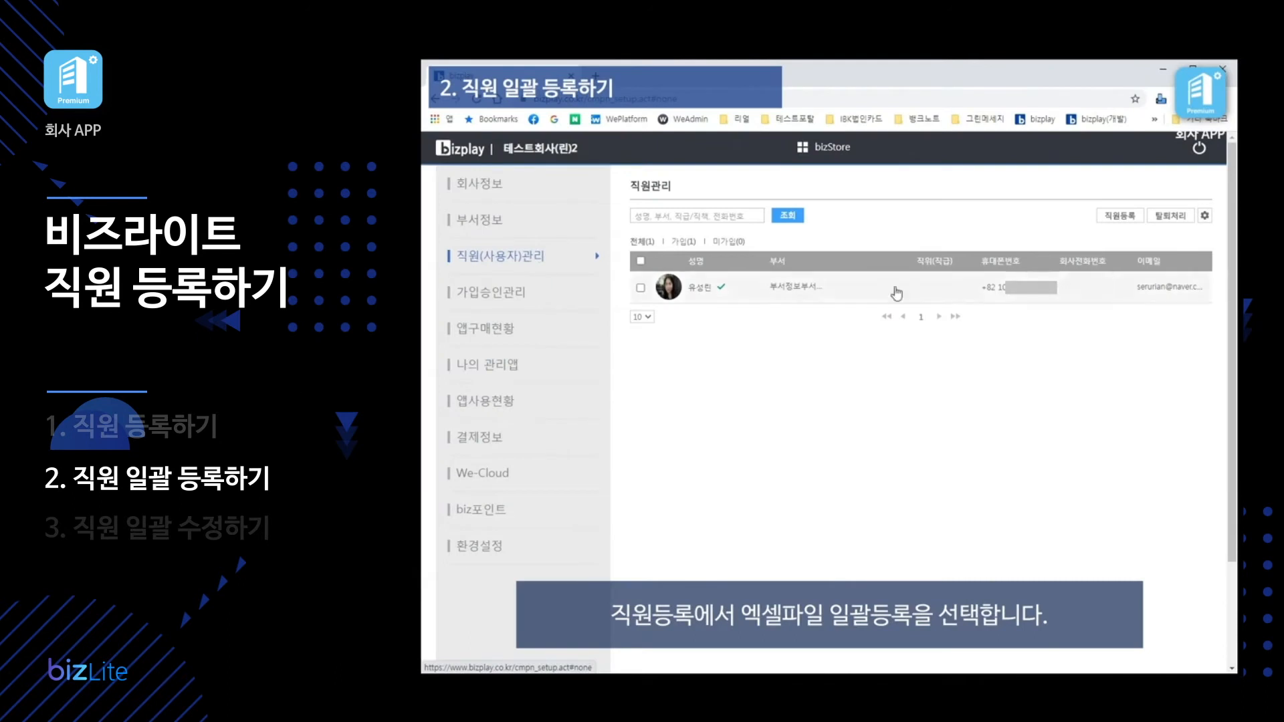
click(1121, 217)
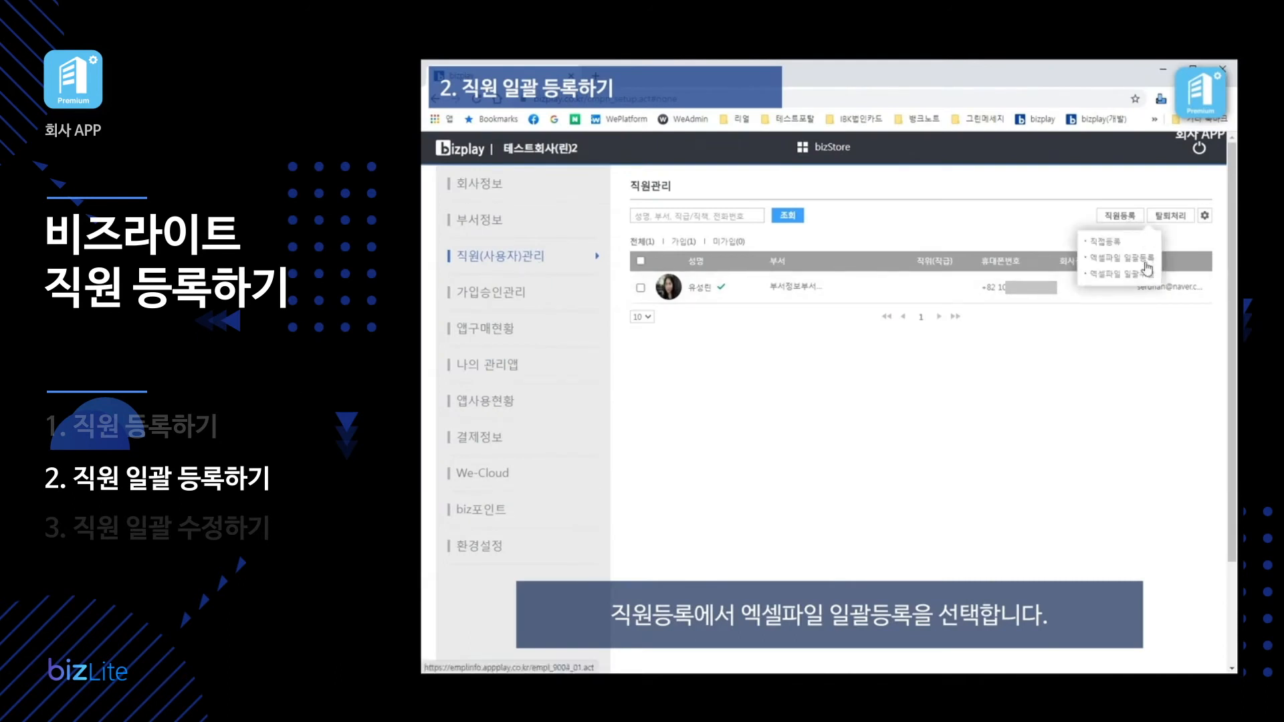
click(1130, 258)
click(1057, 328)
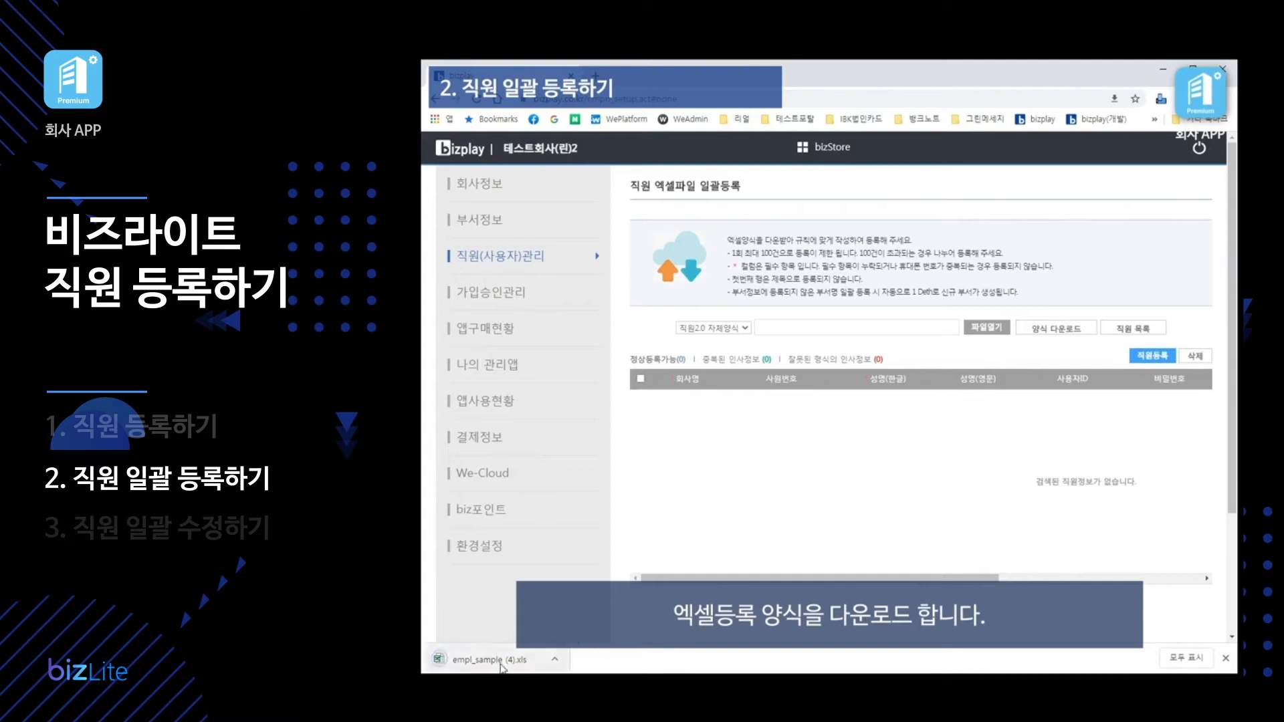
click(525, 652)
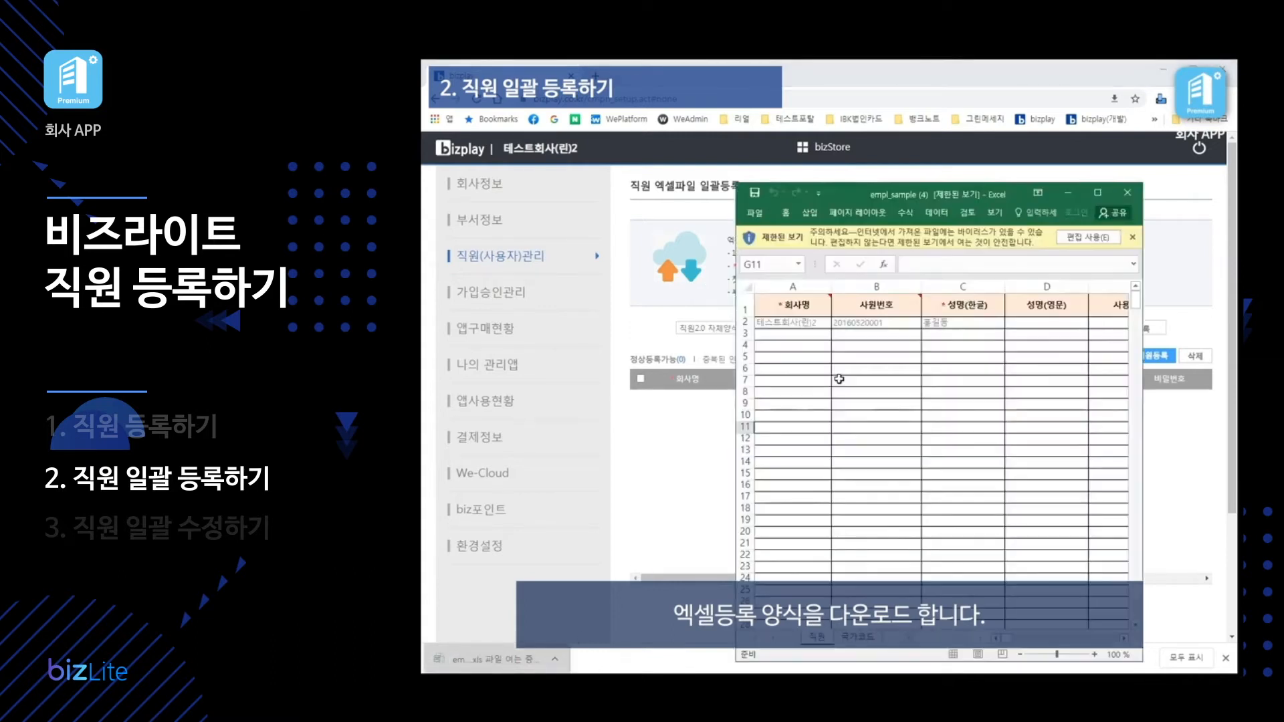
- Copy the company name 테스트회사(린)2 from A2 down through rows 3–5
click(1106, 238)
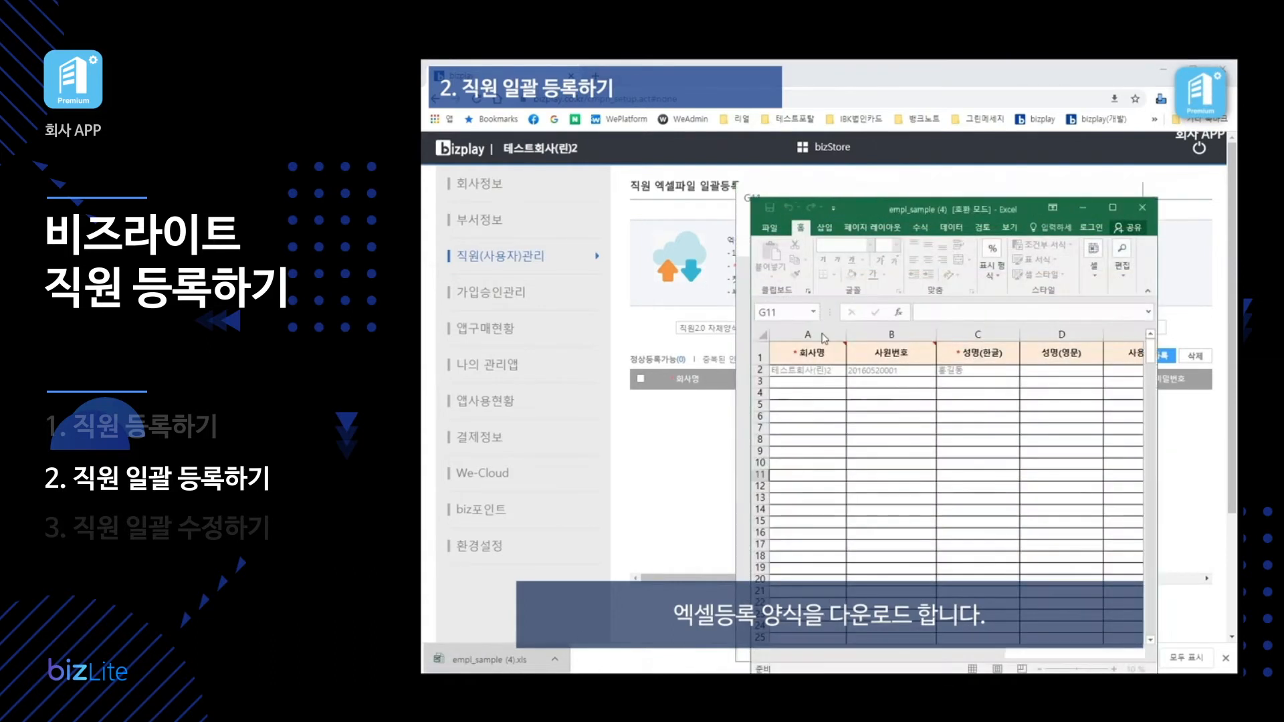
click(840, 372)
drag(845, 375, 845, 413)
click(853, 418)
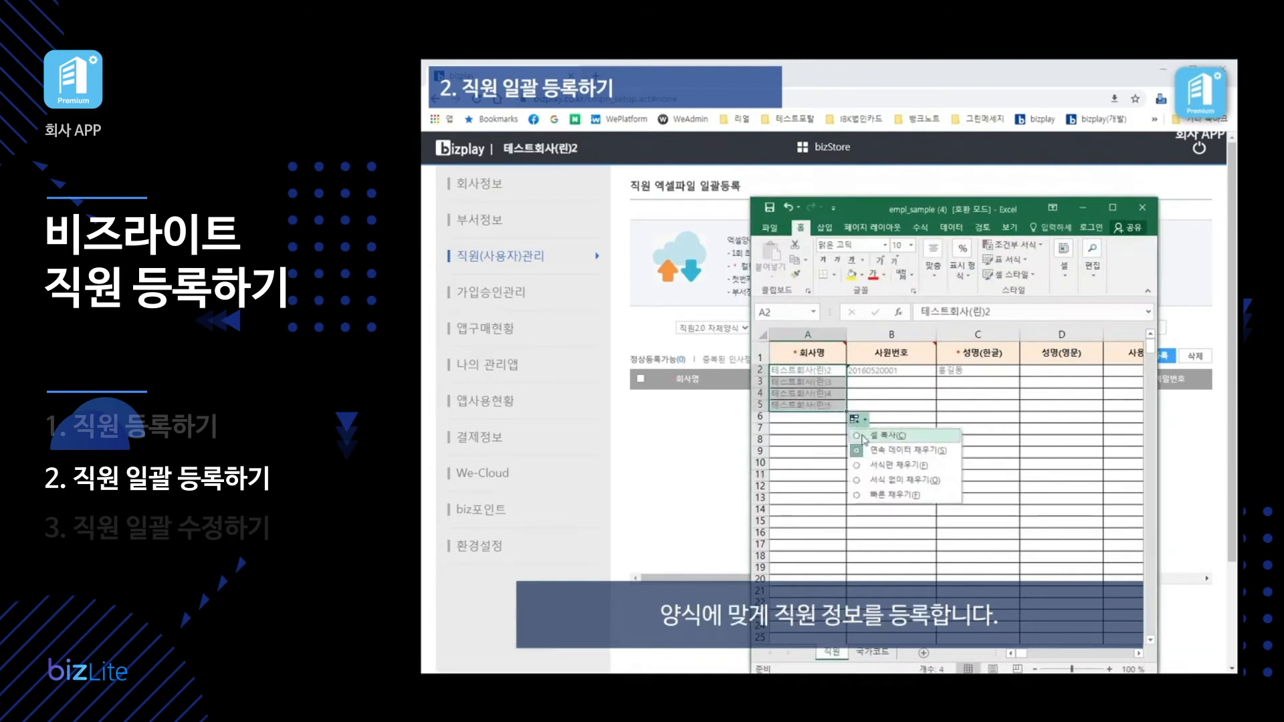
click(868, 435)
click(1008, 372)
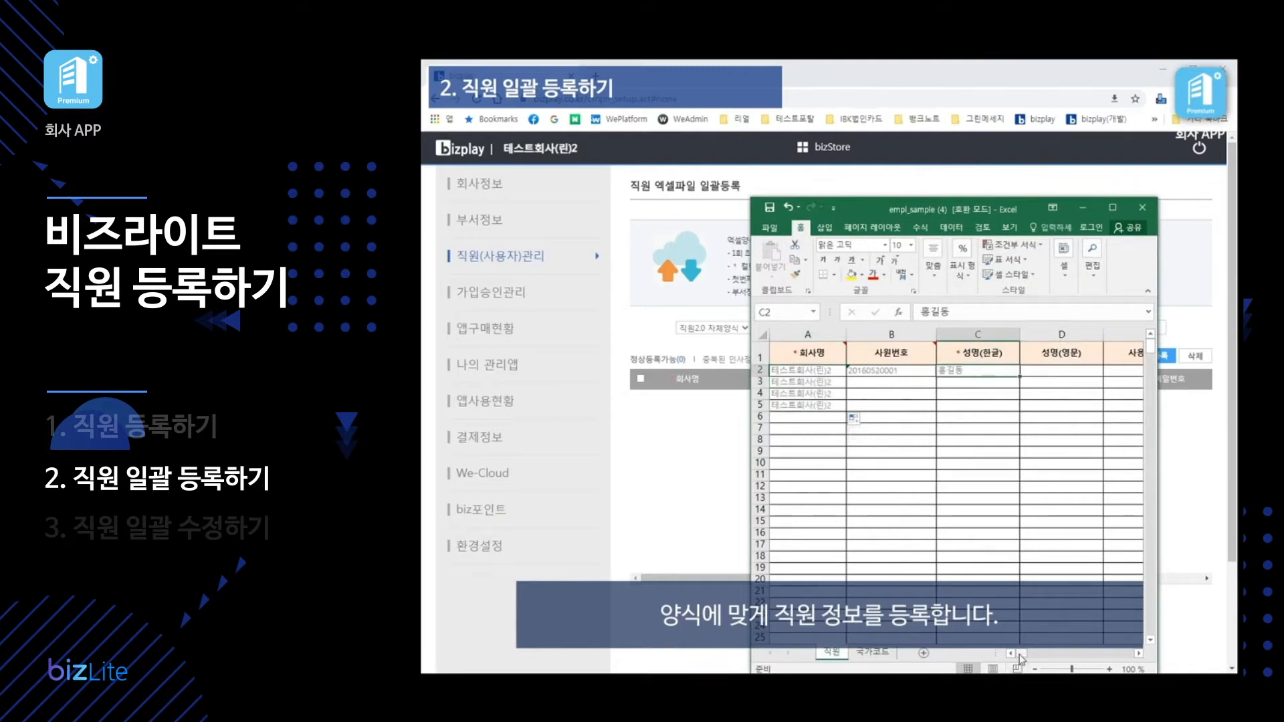
drag(1021, 660, 1033, 660)
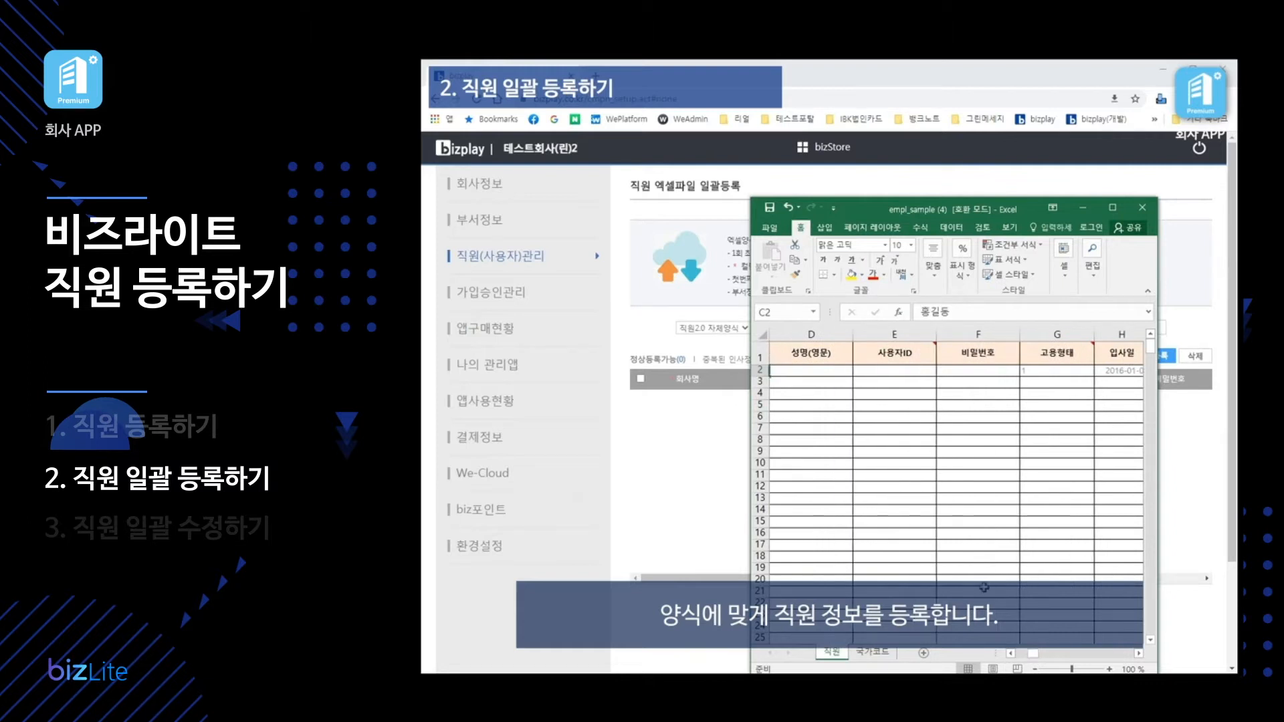
- Enter a user ID in E2 and a password in F2
click(897, 371)
text(testtset1)
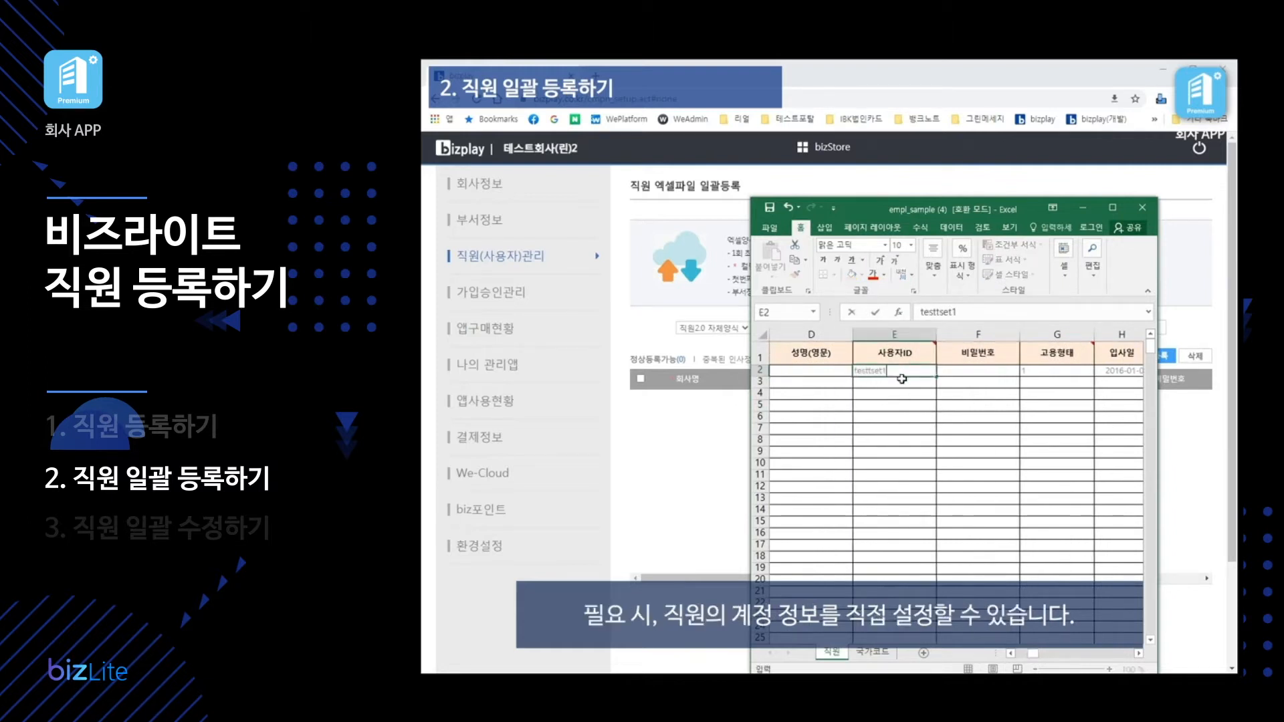
key(Tab)
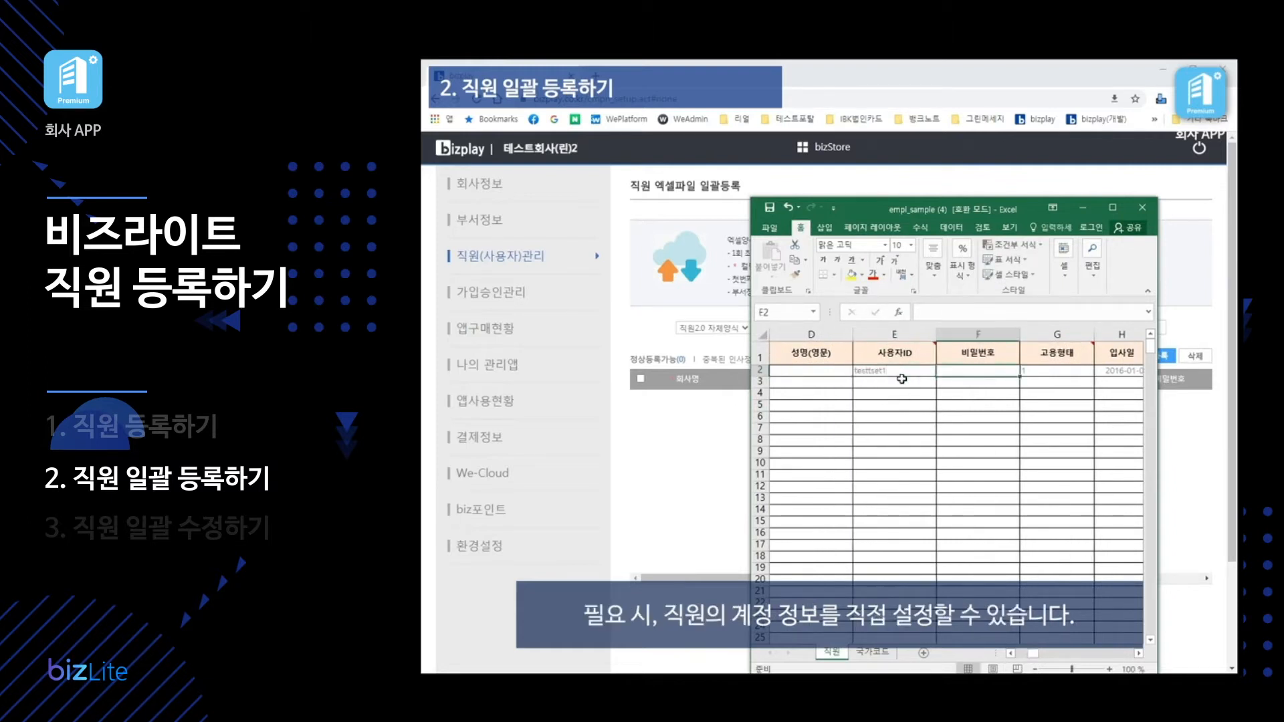
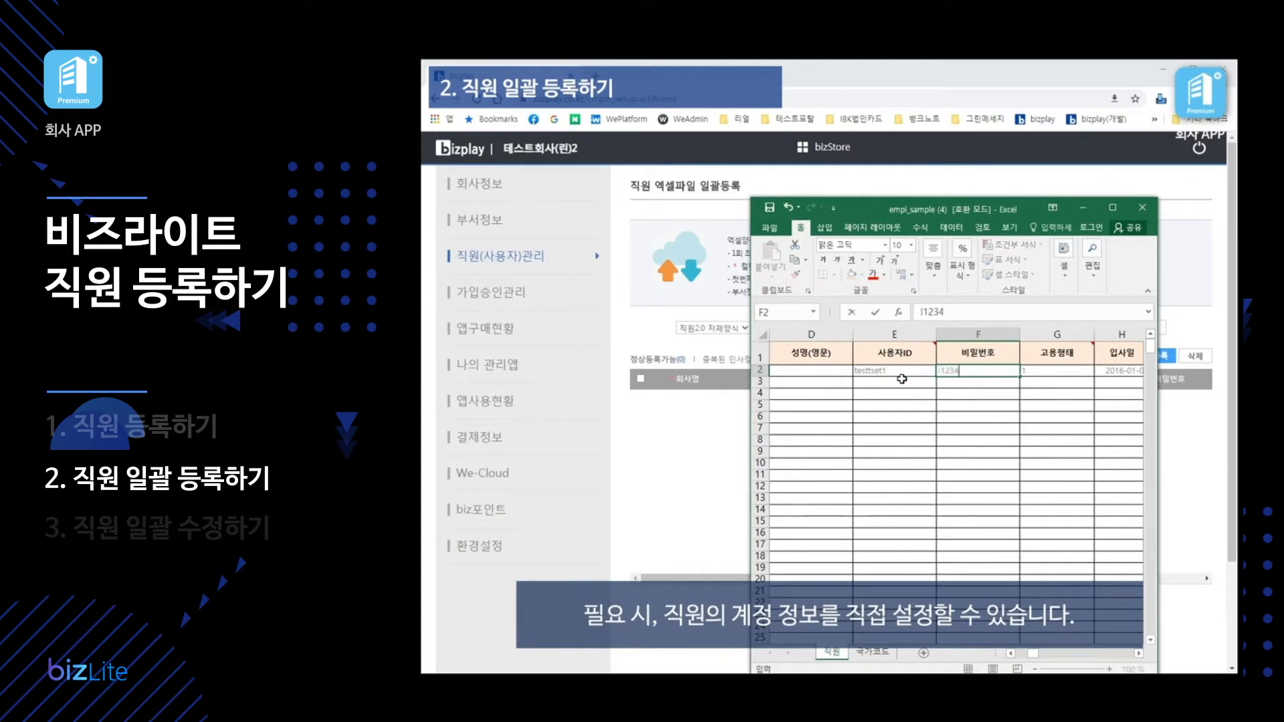
key(Tab)
key(Tab)
key(Tab)
key(Tab)
key(Tab)
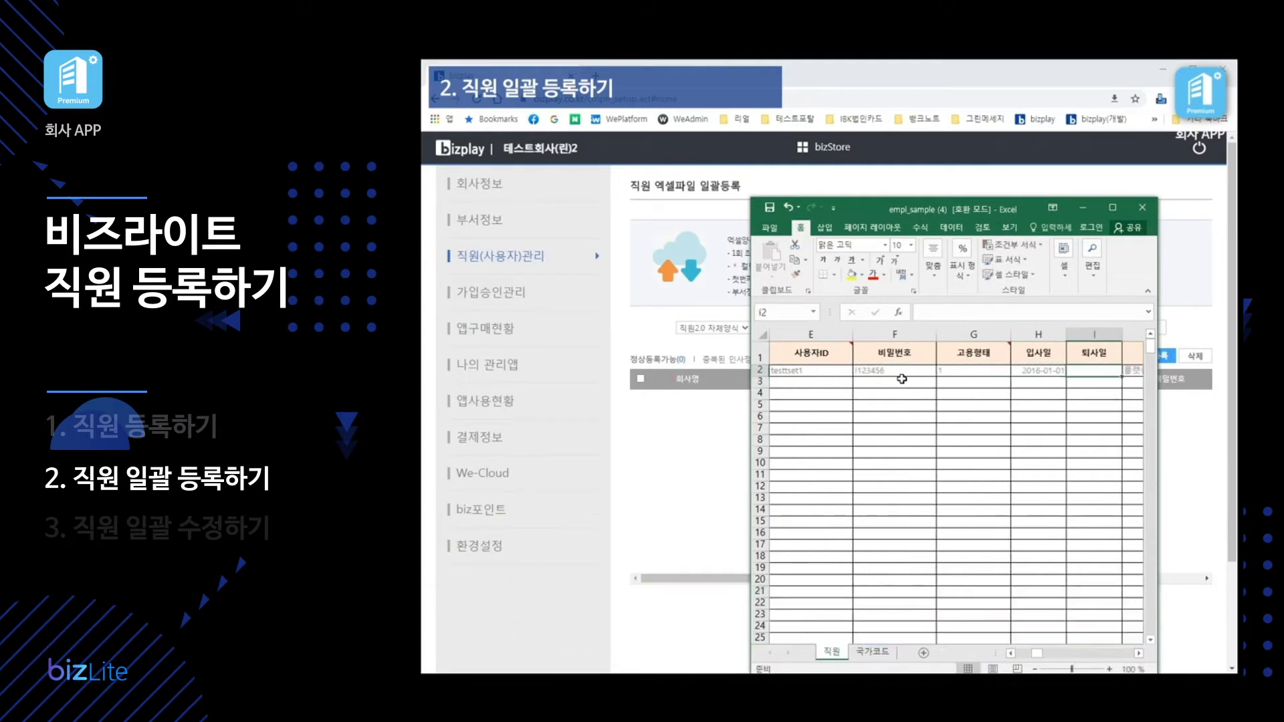
key(Tab)
key(Tab)
key(Tab)
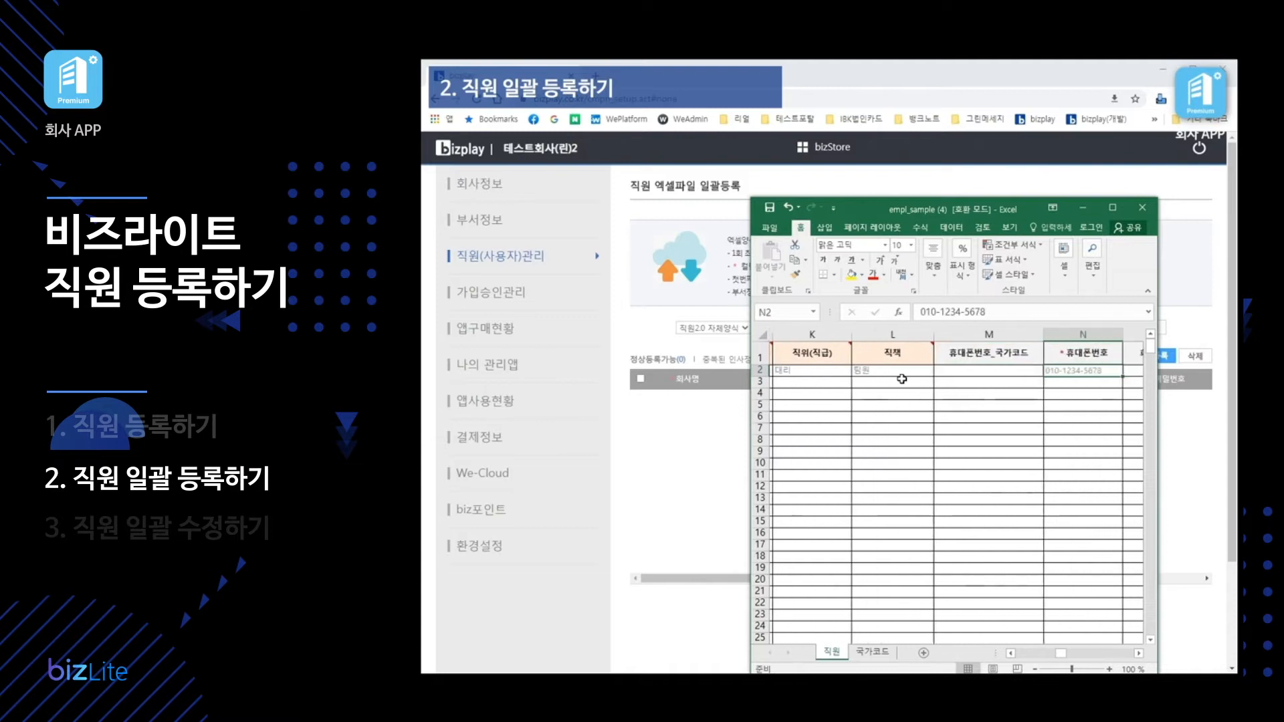
key(Tab)
key(shift+Tab)
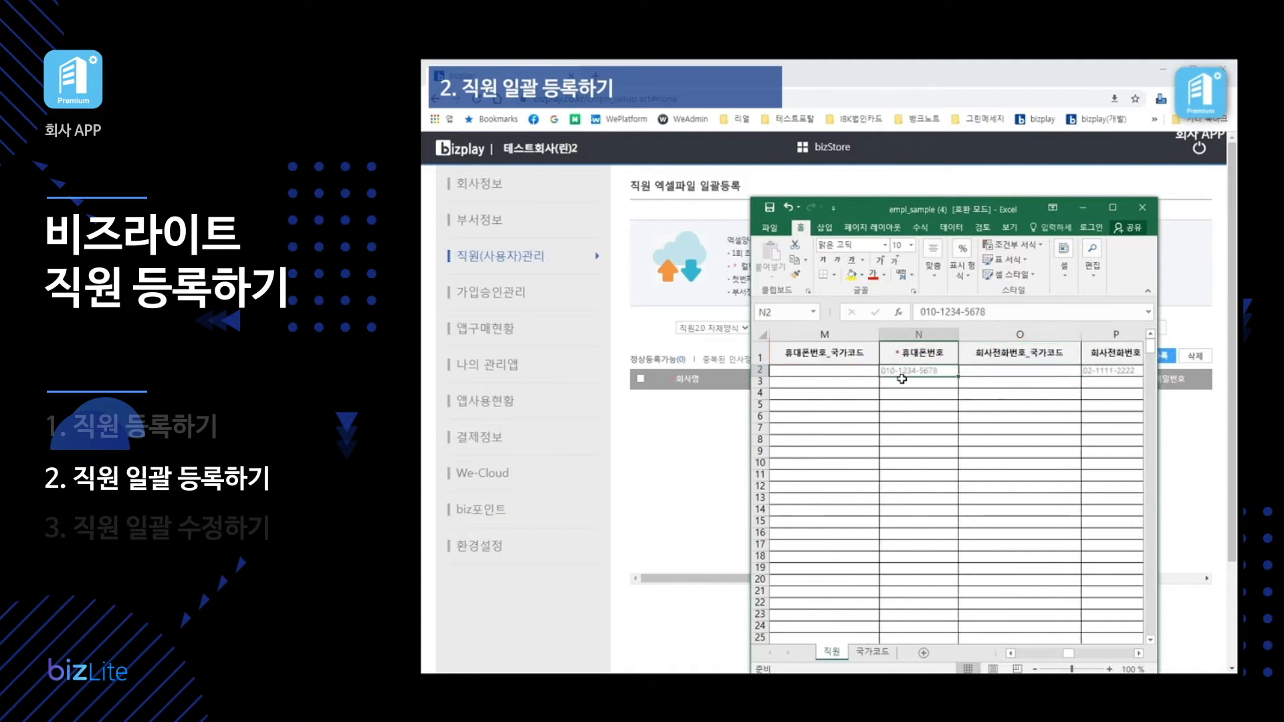
key(Tab)
key(Tab)
key(Tab)
key(Tab)
key(Tab)
key(Tab)
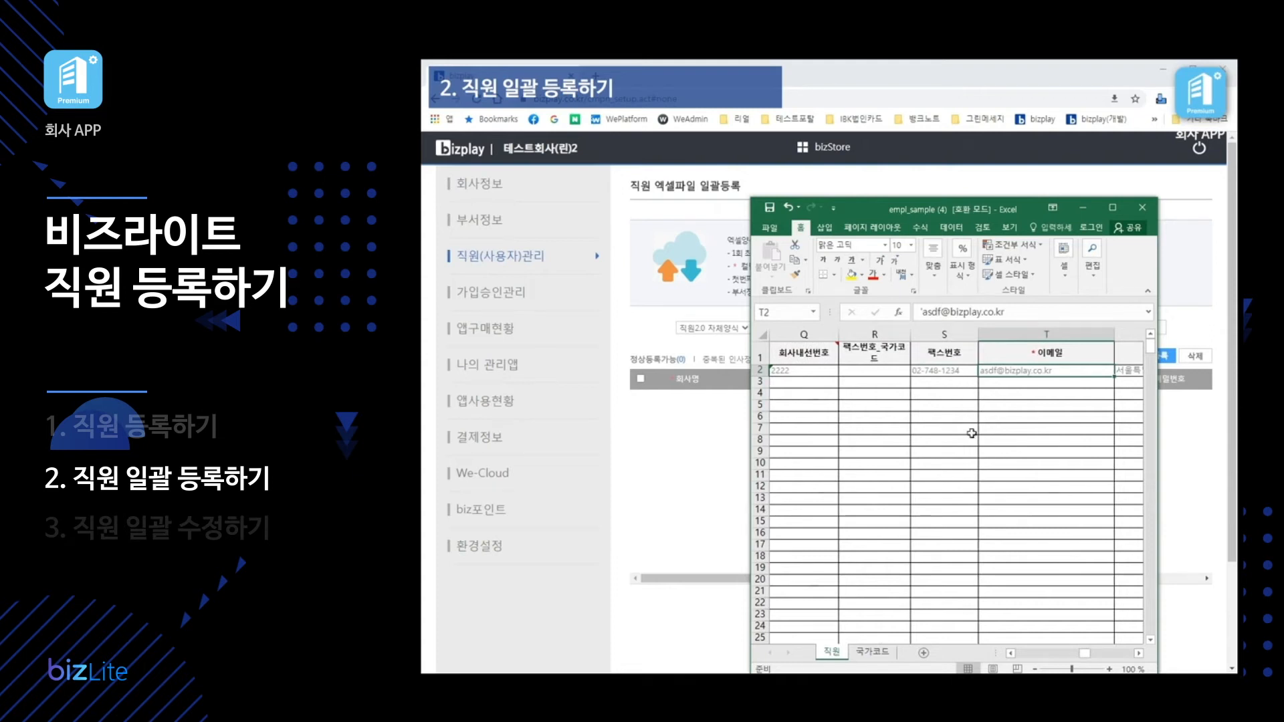
- Save the template despite the compatibility warning and close Excel
click(770, 207)
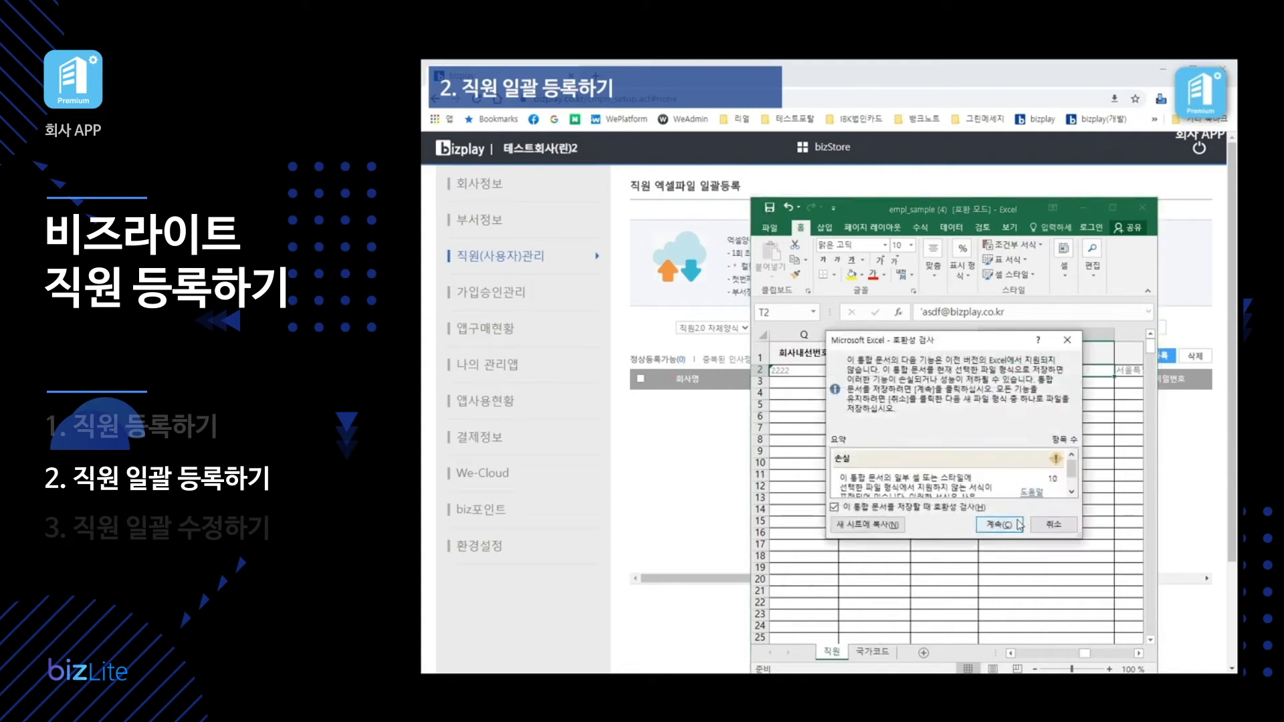
click(1010, 523)
click(1142, 207)
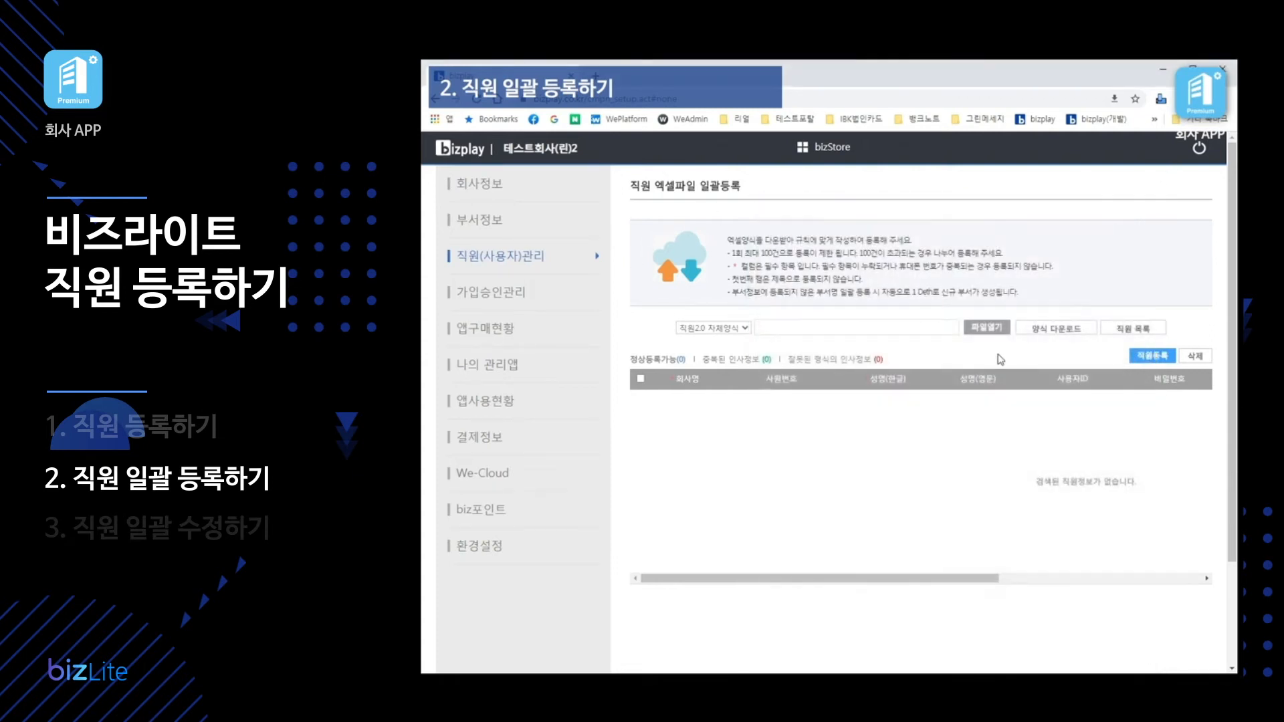
- Upload empl_sample(샘플).xls and load its employees into the table
click(994, 334)
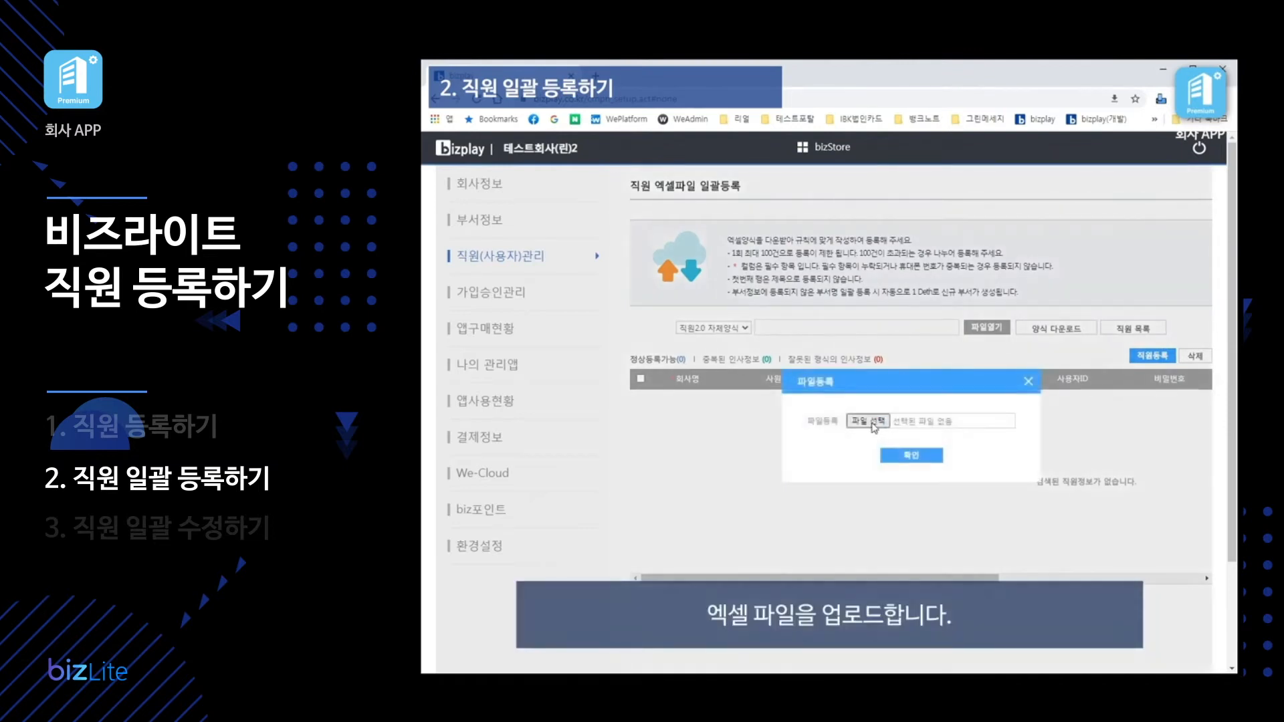
click(870, 421)
click(699, 203)
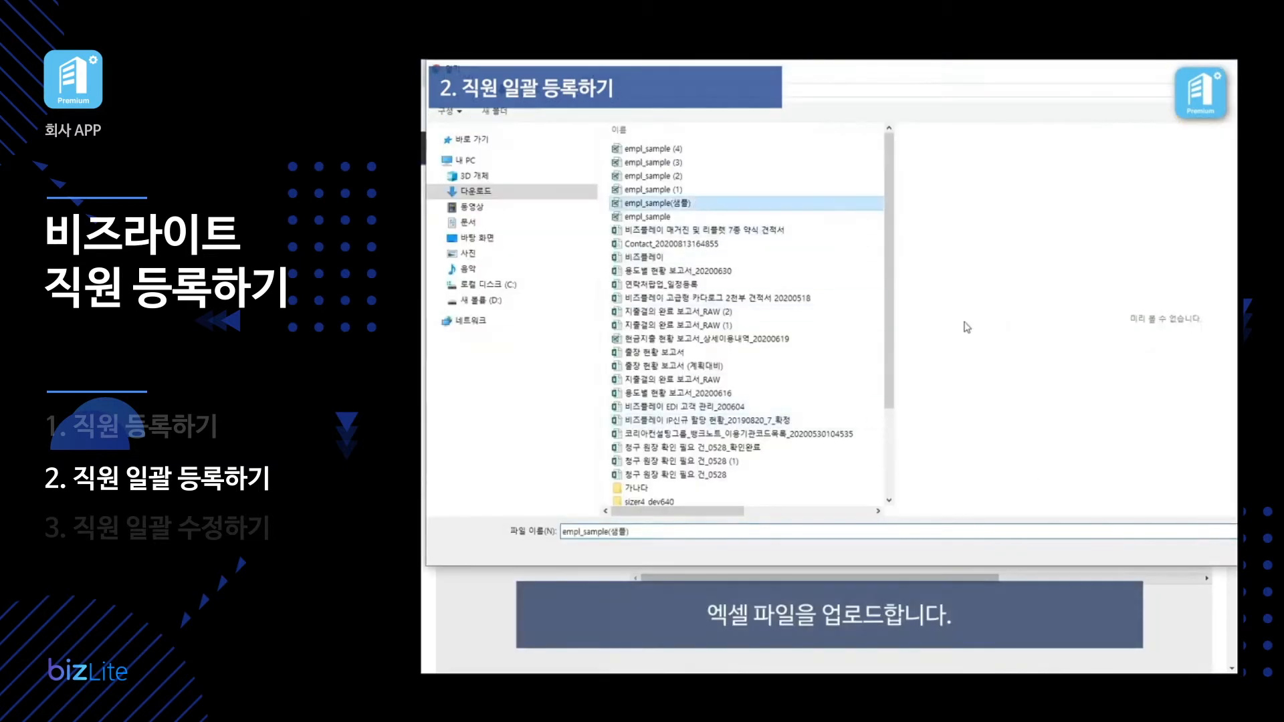
key(Return)
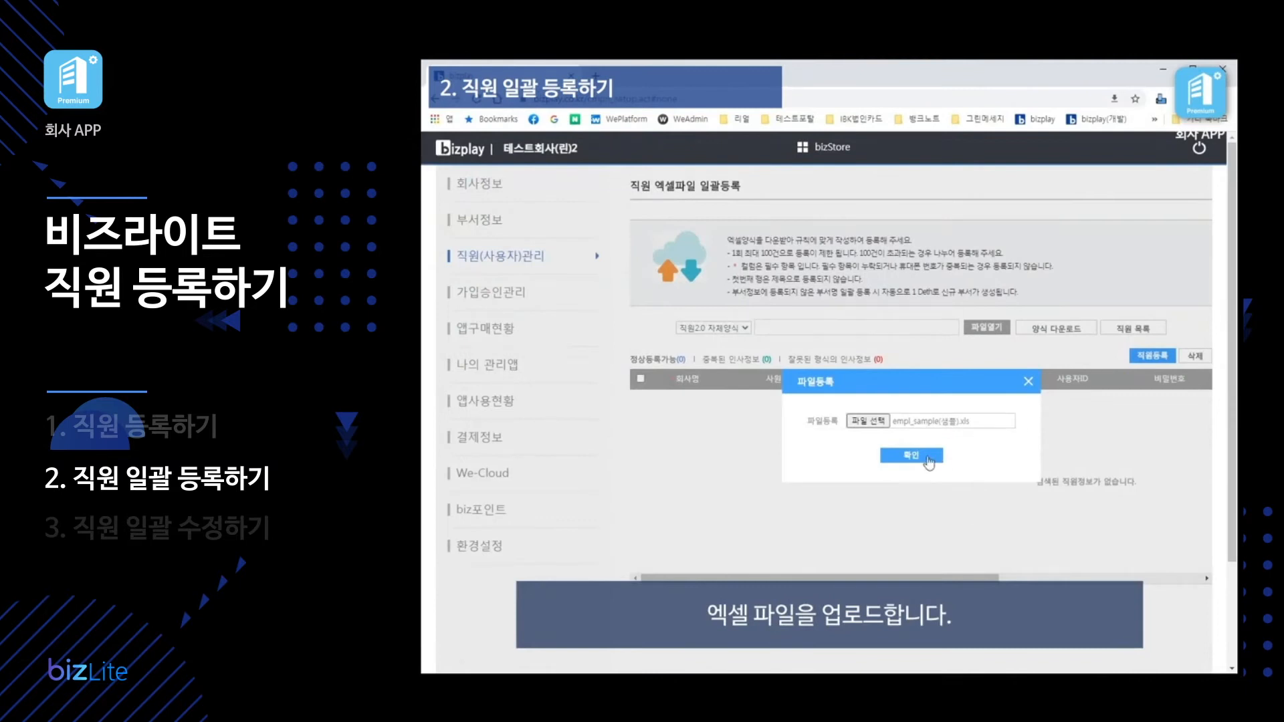
click(911, 455)
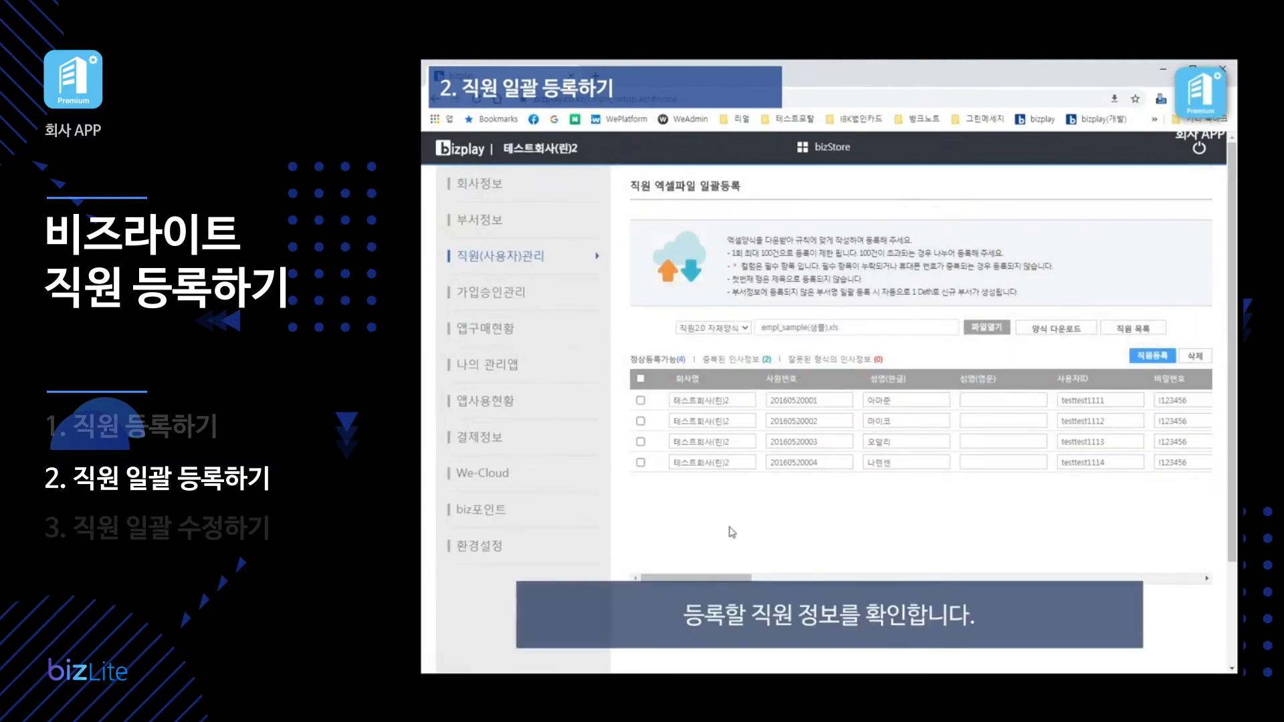
- Review the duplicate records, then select all six employees and register them
click(753, 365)
drag(740, 577, 961, 574)
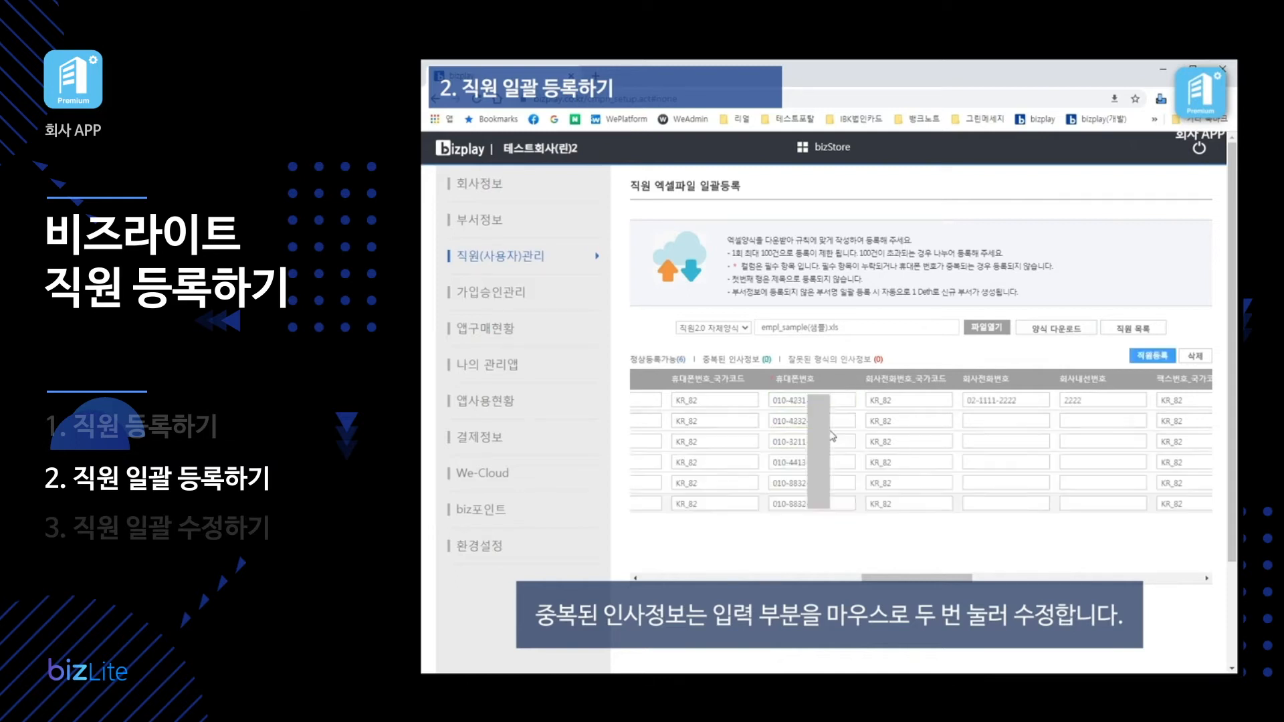
drag(773, 575, 653, 573)
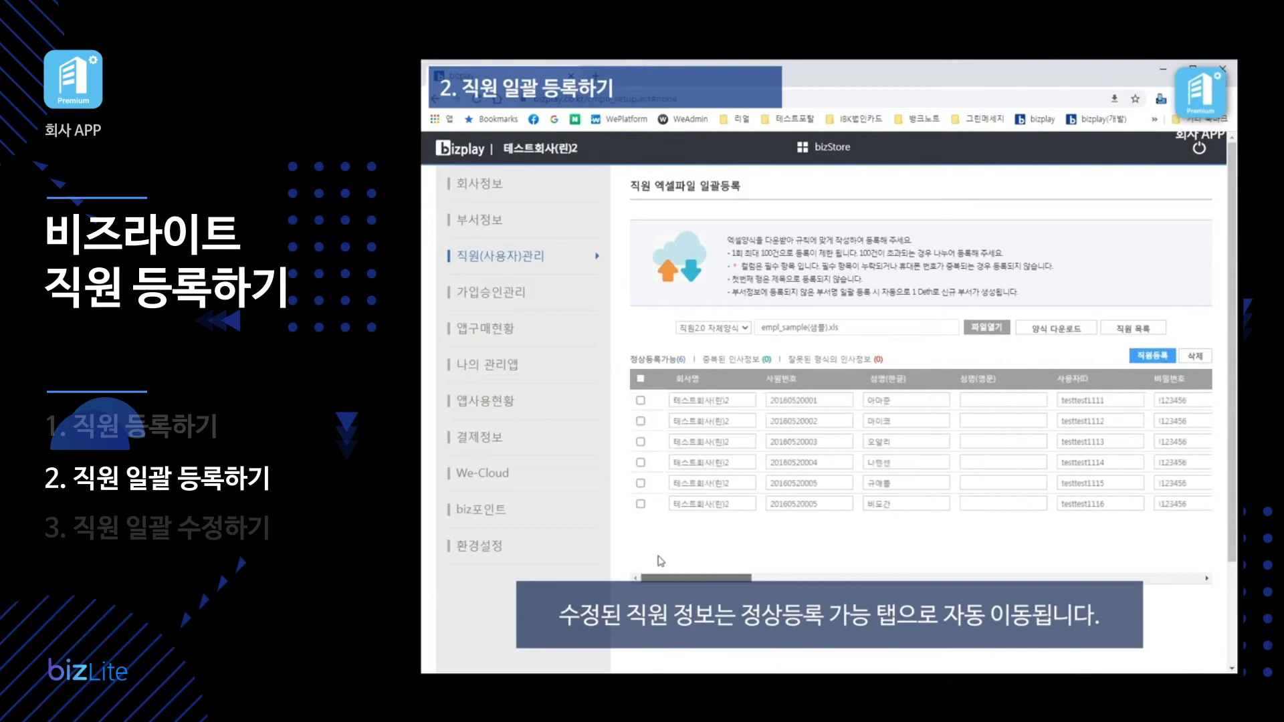
click(640, 379)
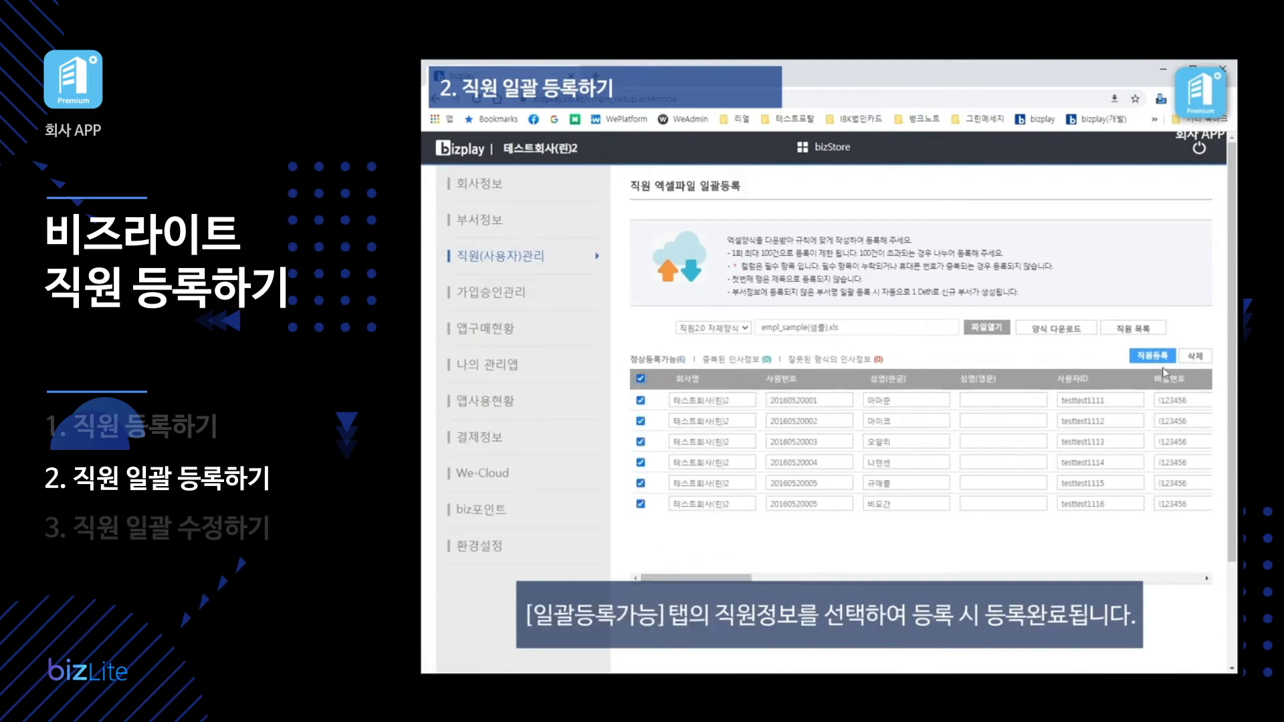
click(1158, 358)
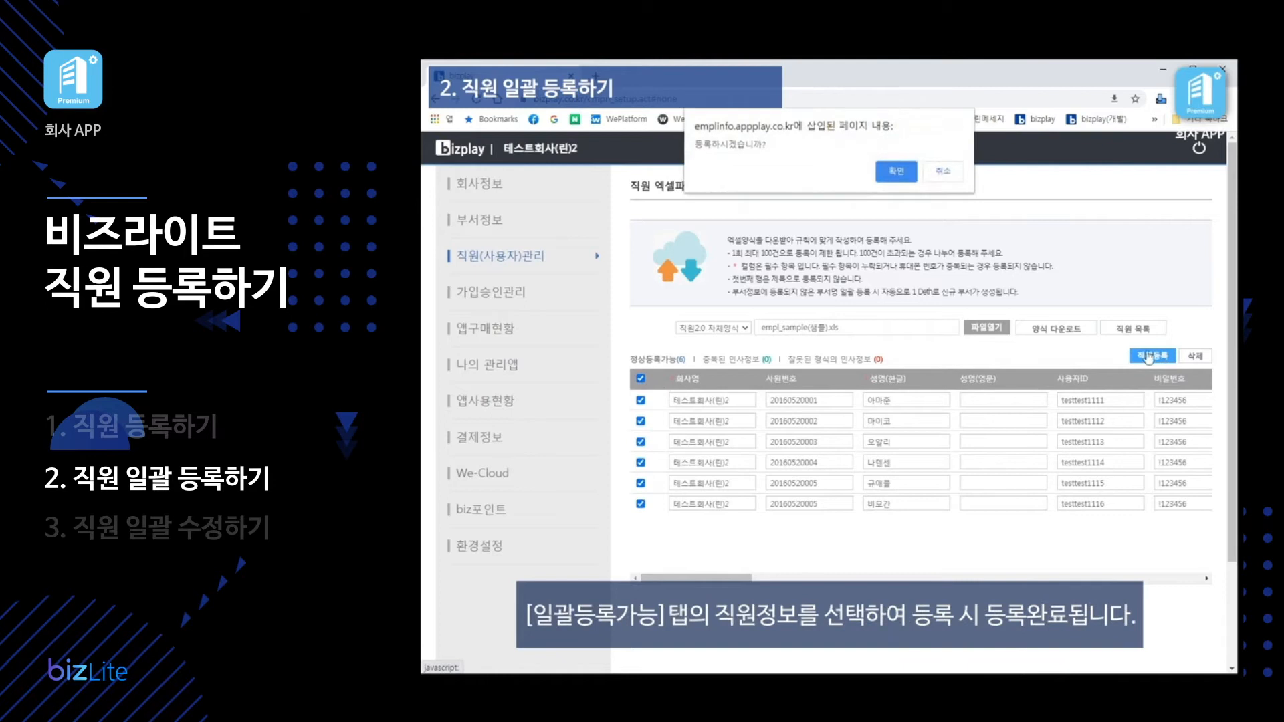
click(898, 171)
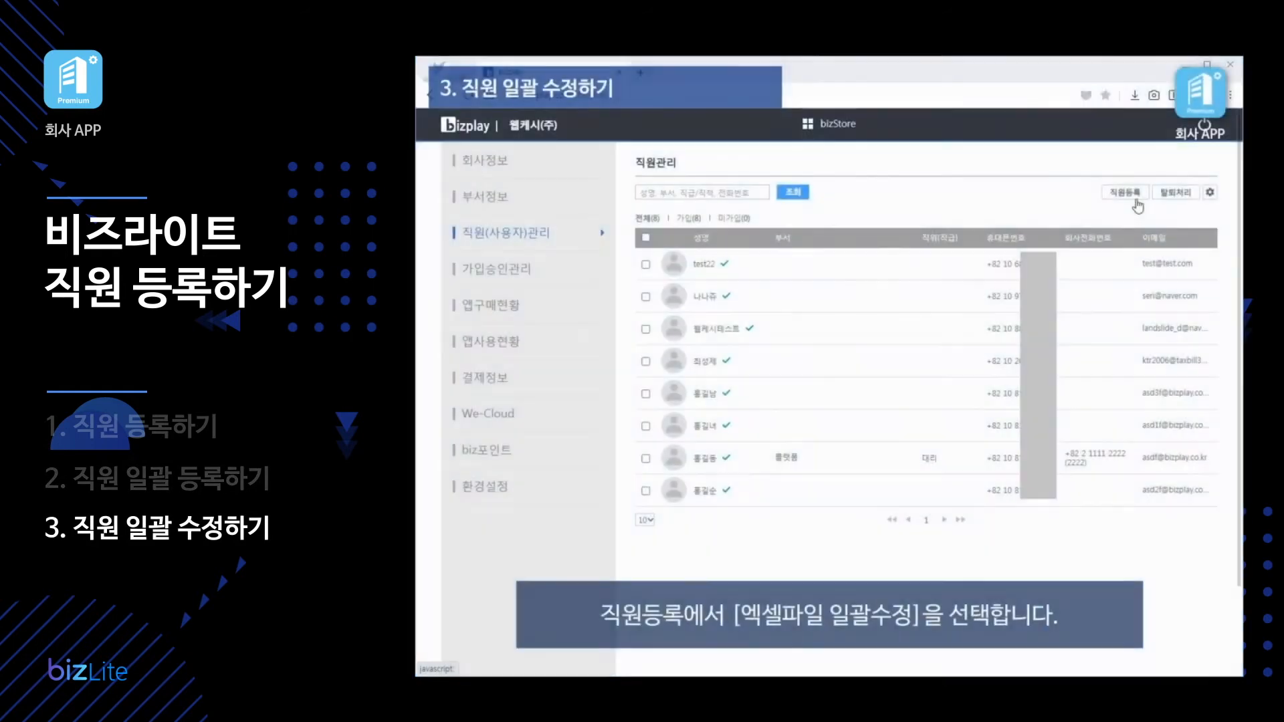
- Go to 엑셀파일 일괄수정, then download and open the 직원일괄수정 (1).xls template
click(1138, 206)
click(1146, 251)
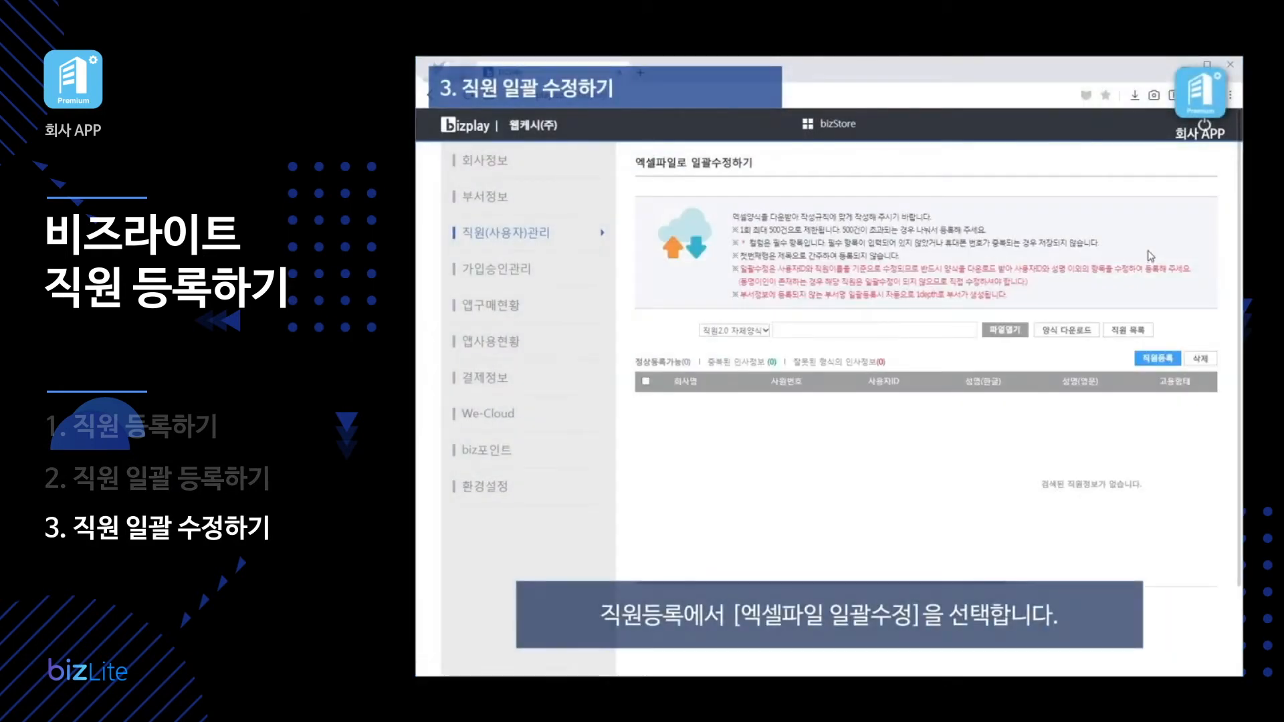
click(1081, 333)
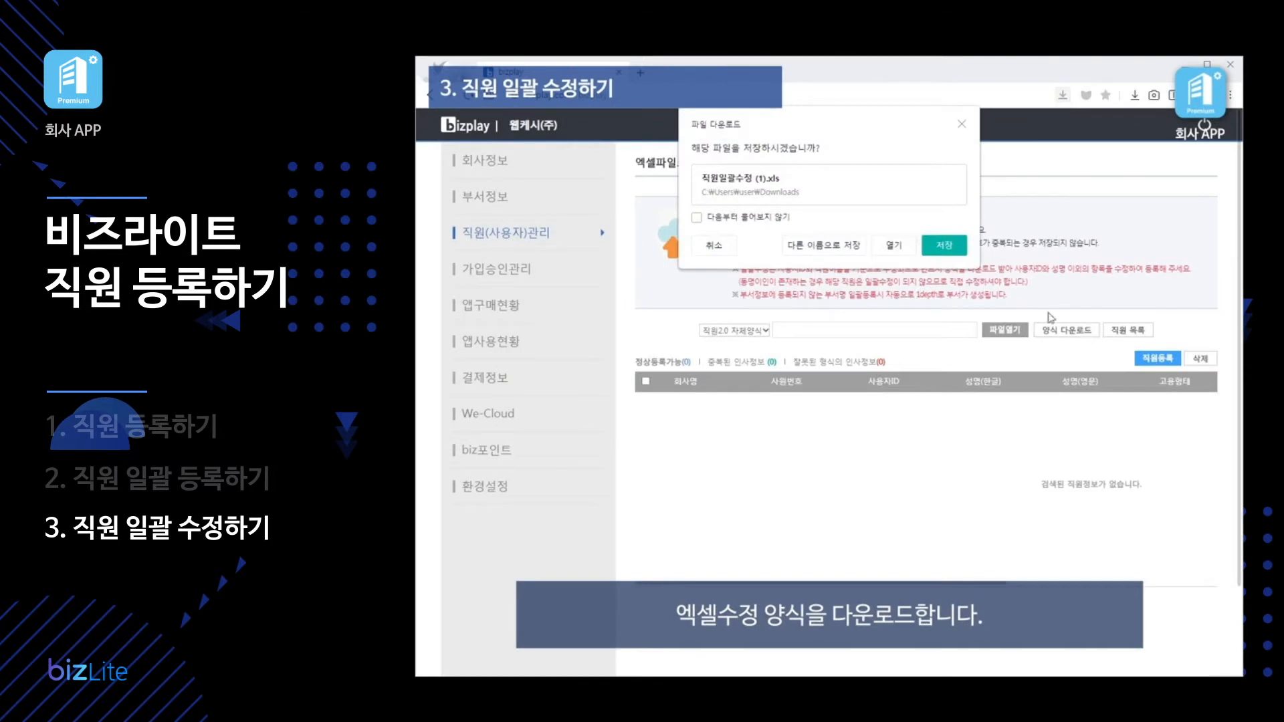
click(894, 247)
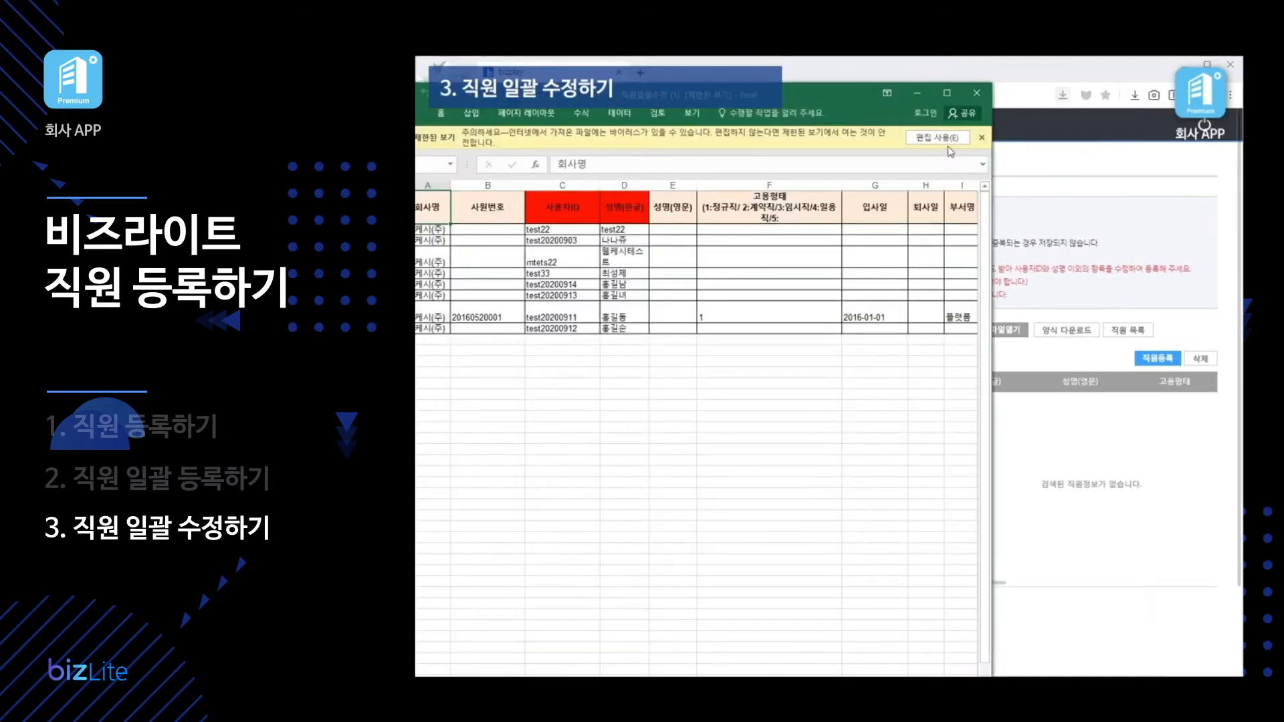
- Replace the first employee's e-mail in S2 with a new naver.com address
click(943, 138)
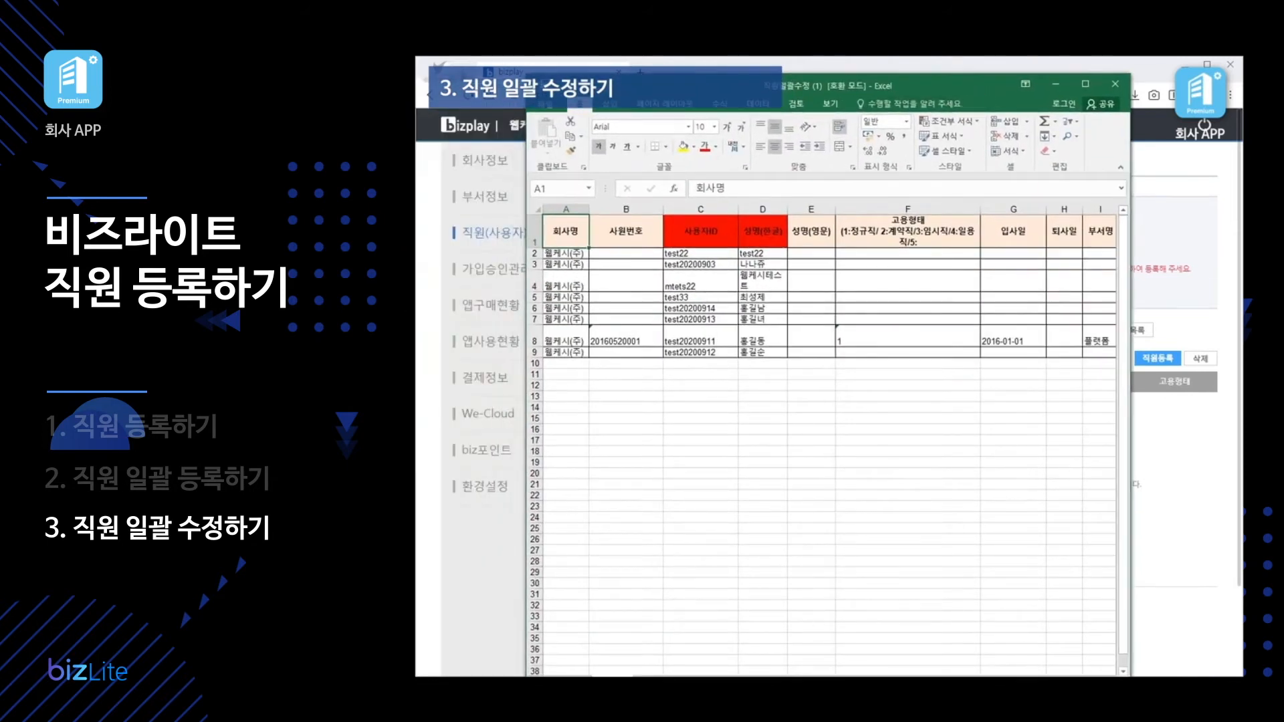
scroll(830, 438, right, 6)
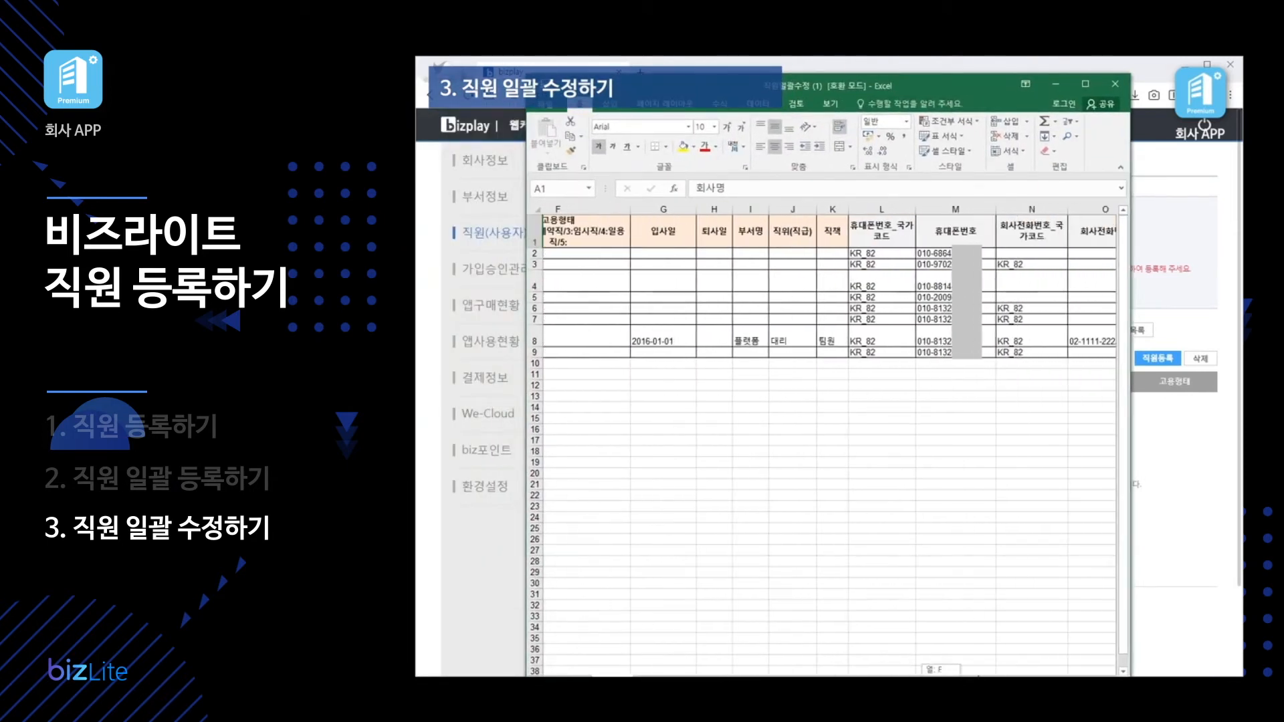
drag(986, 676, 1025, 675)
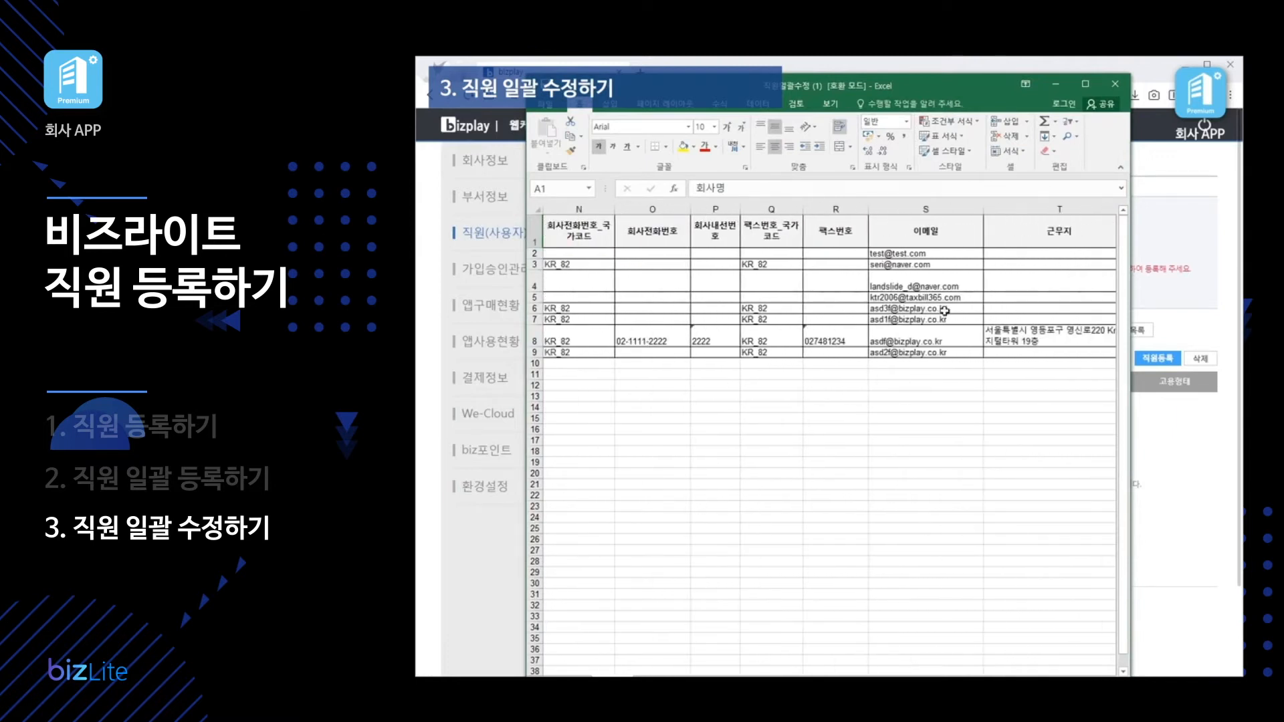
click(937, 255)
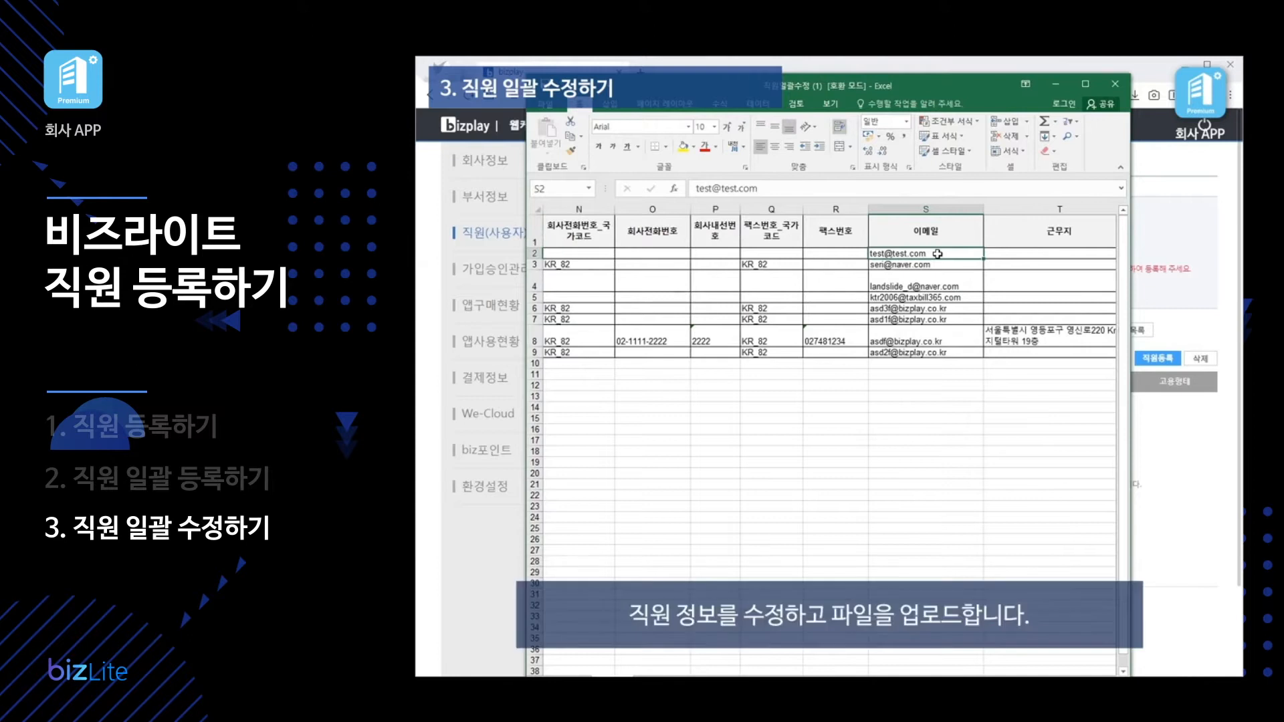
key(BackSpace)
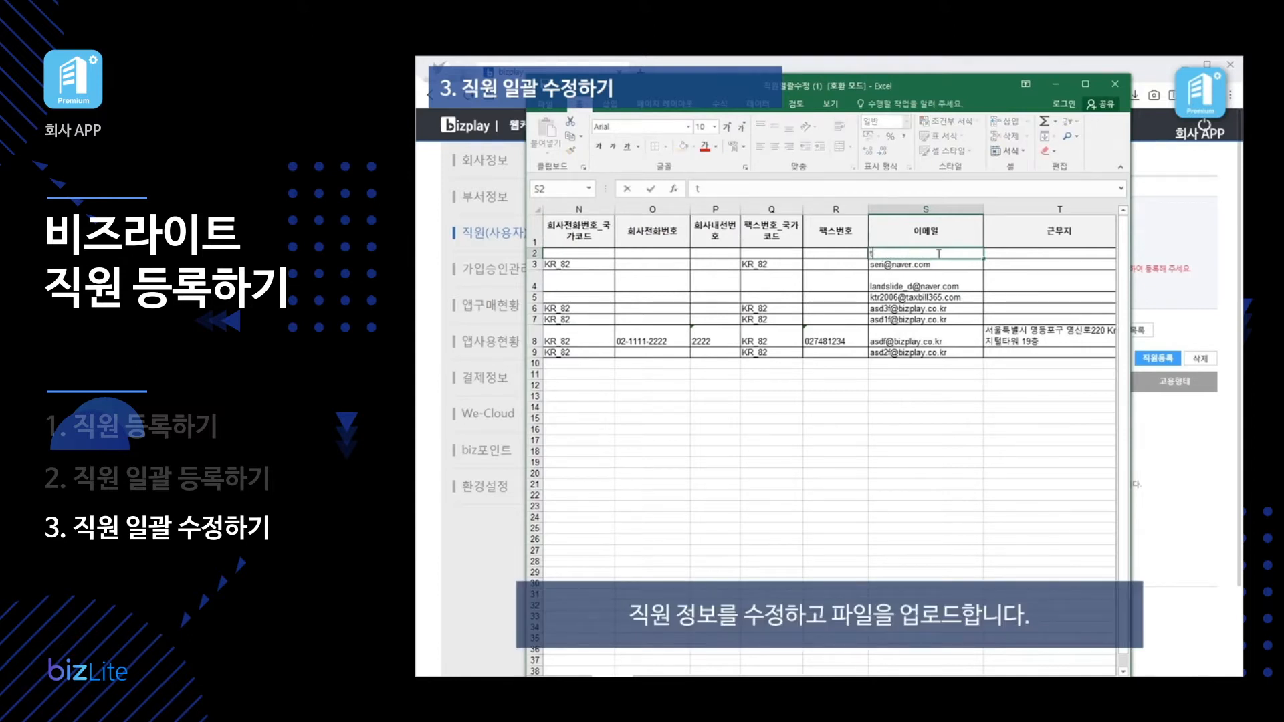
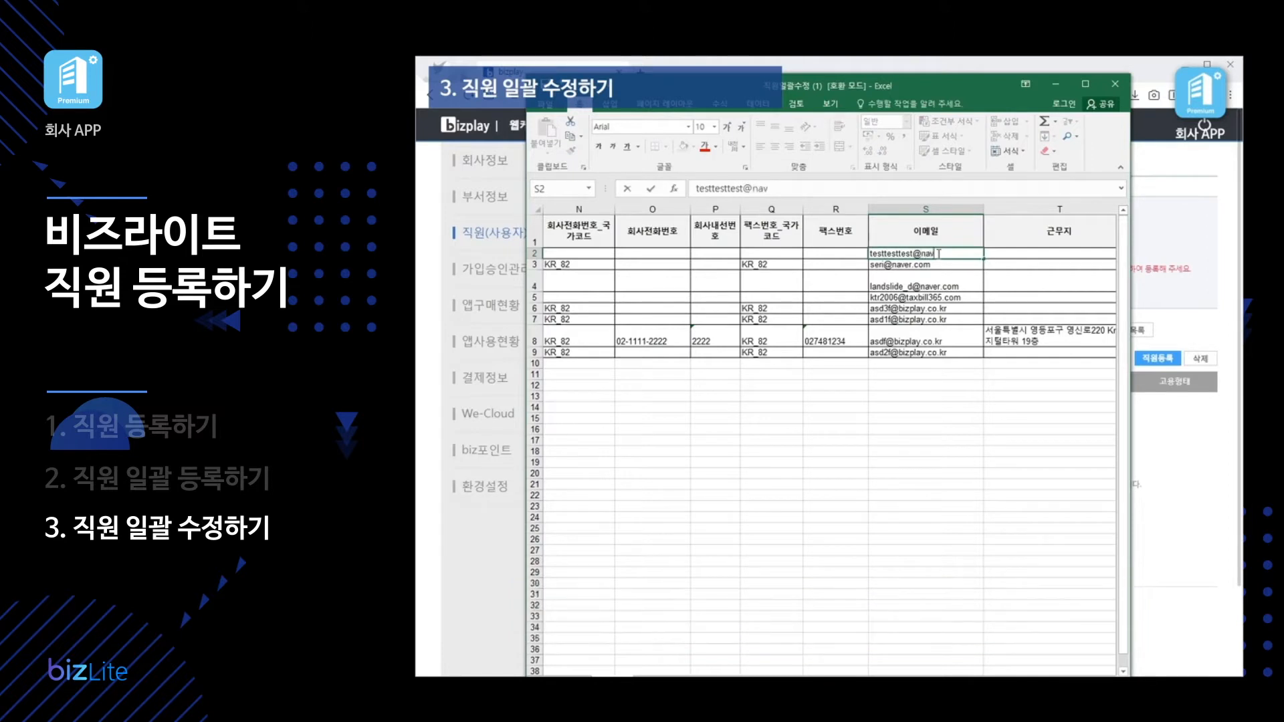
key(Return)
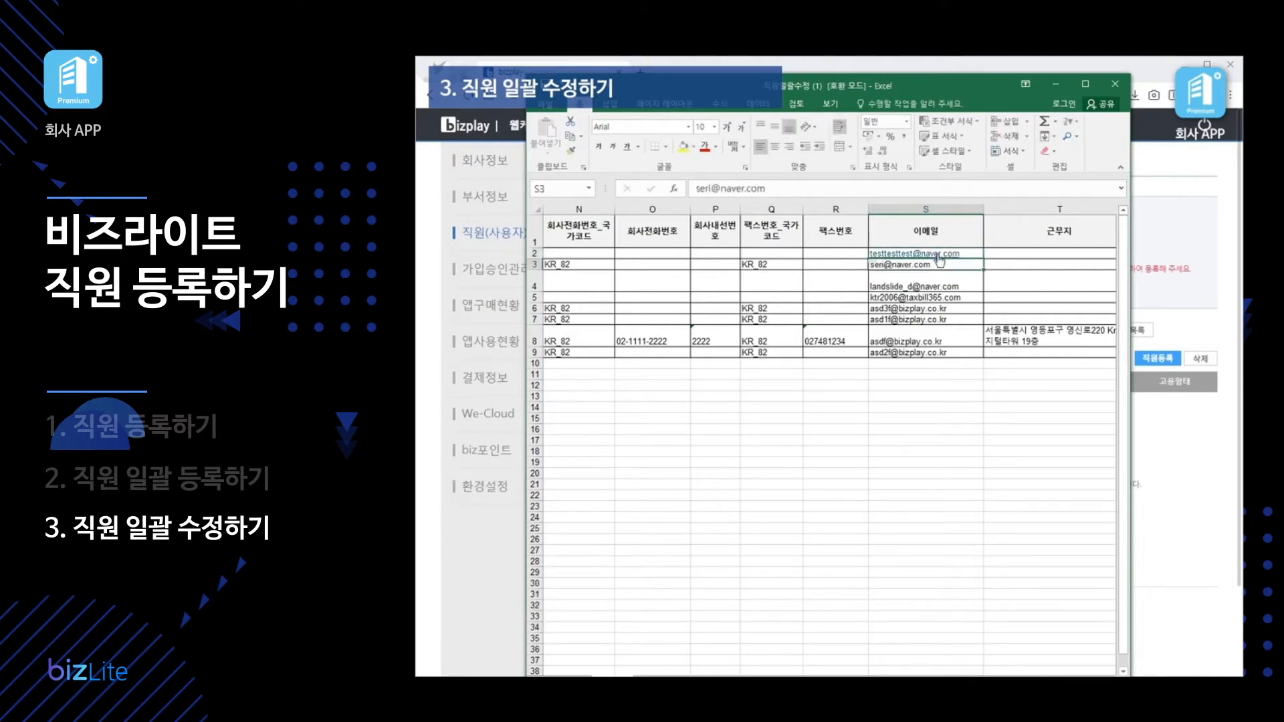
- Save the workbook through the compatibility warning and close Excel
drag(1023, 673, 786, 672)
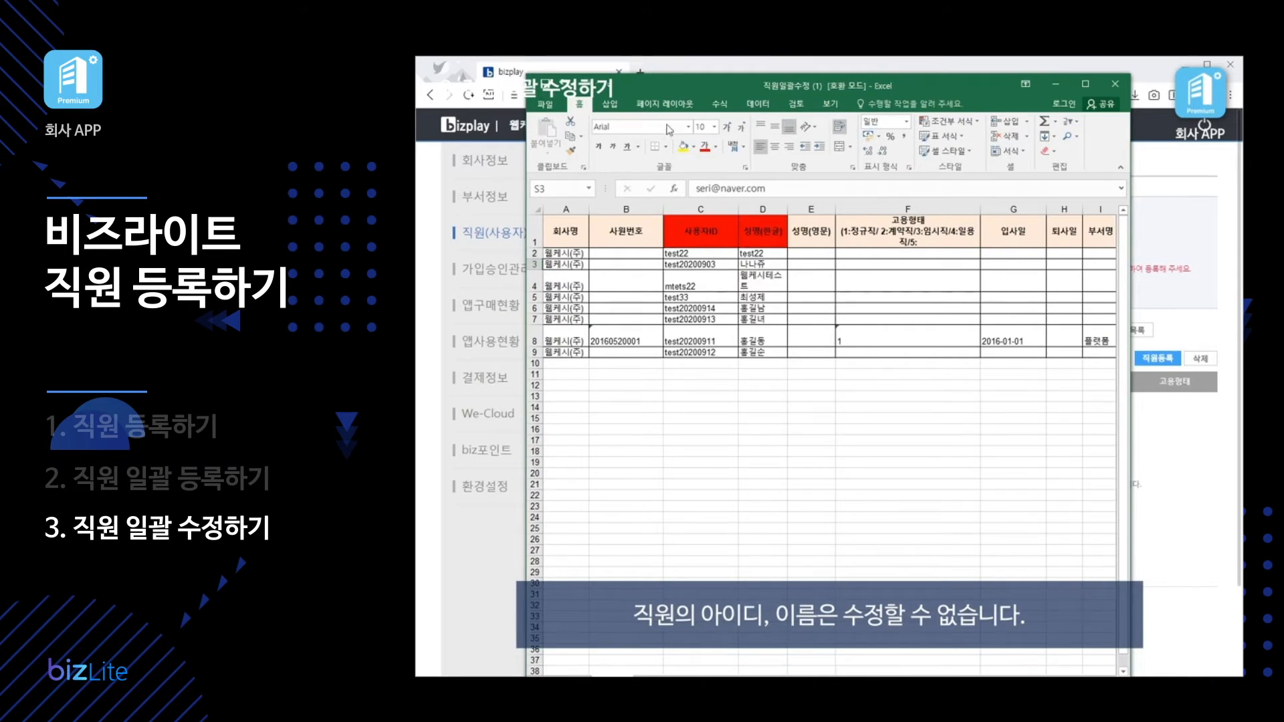
key(ctrl+s)
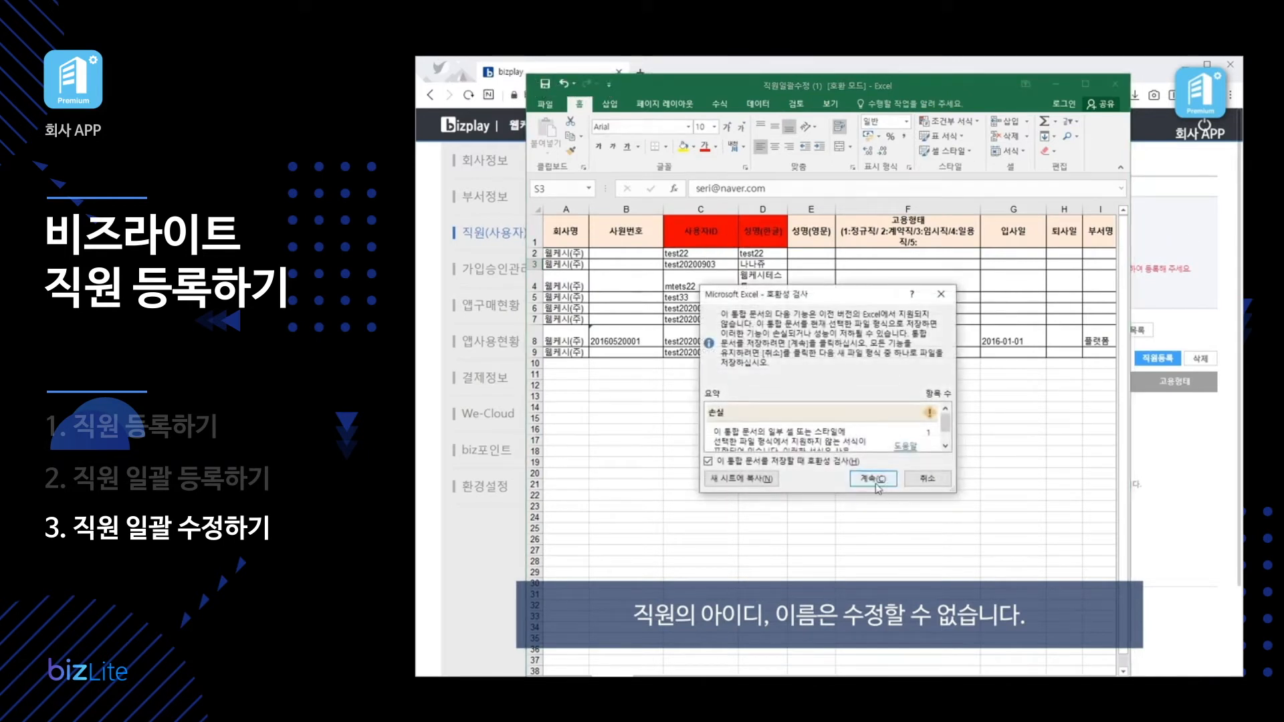
click(876, 480)
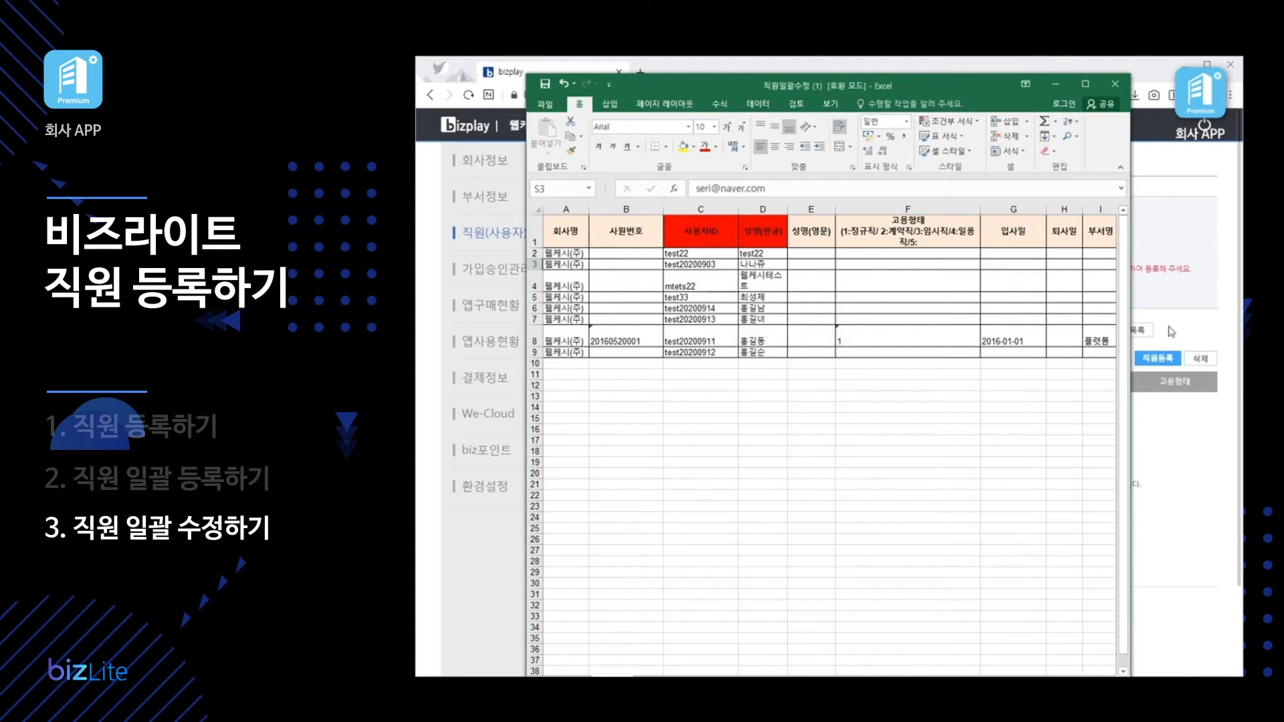
click(1194, 335)
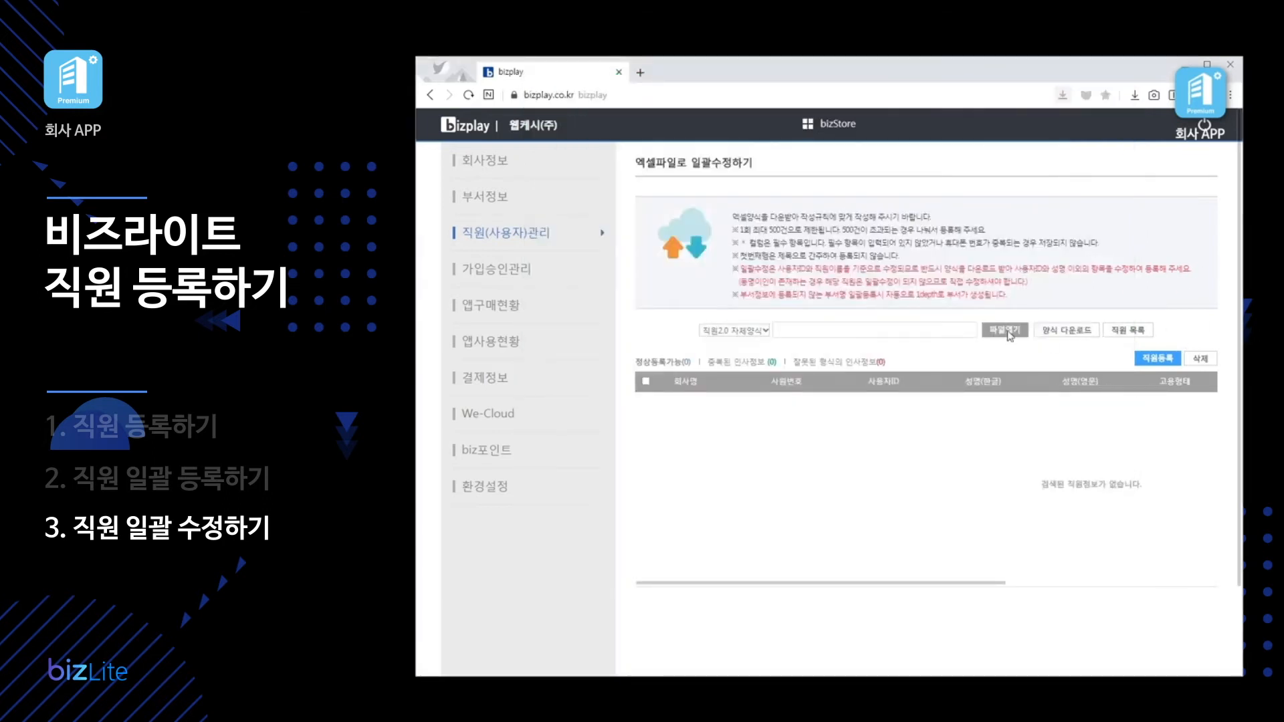
click(1009, 336)
- Upload the edited 직원일괄수정 (1).xls and save all listed employees' modifications
click(896, 401)
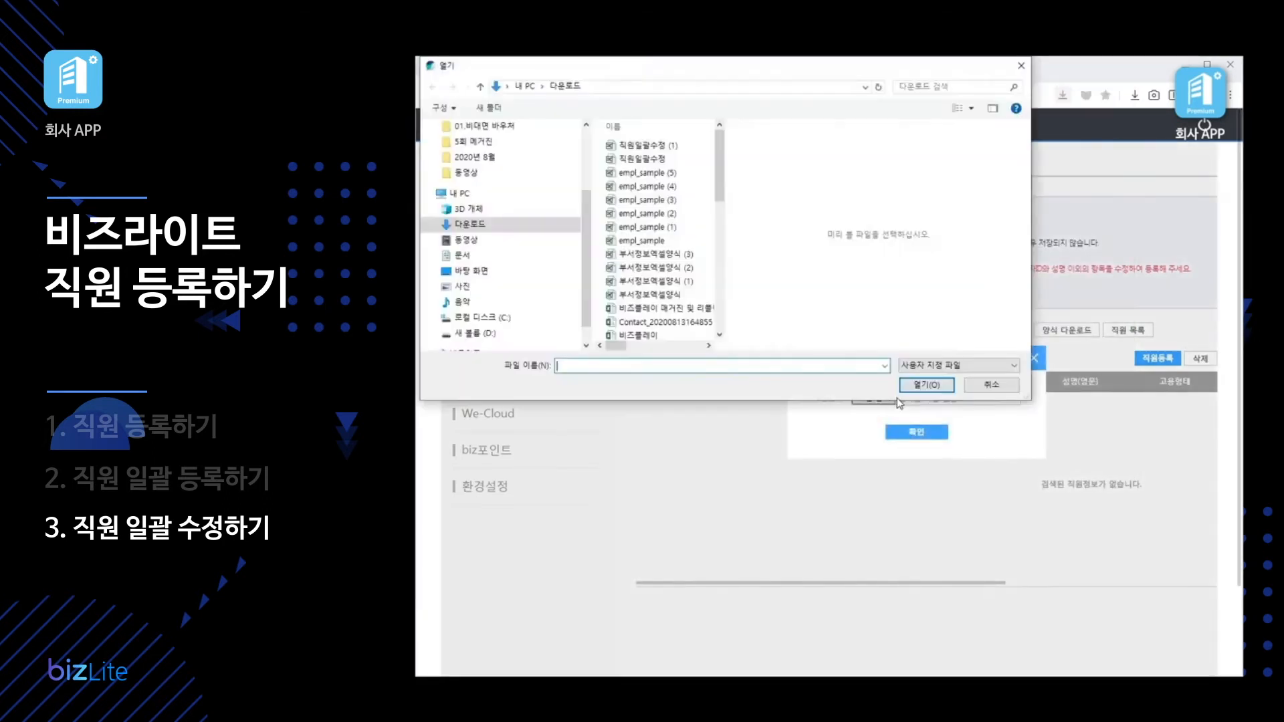
click(693, 147)
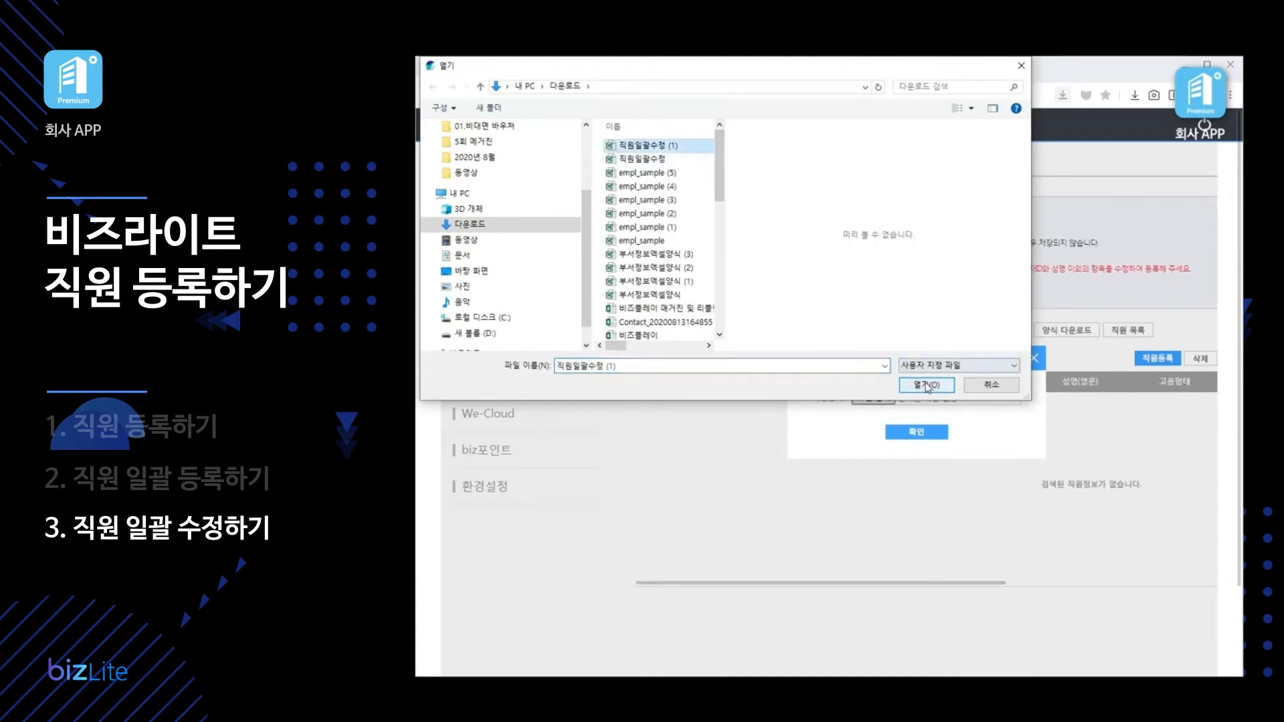
click(926, 386)
click(930, 433)
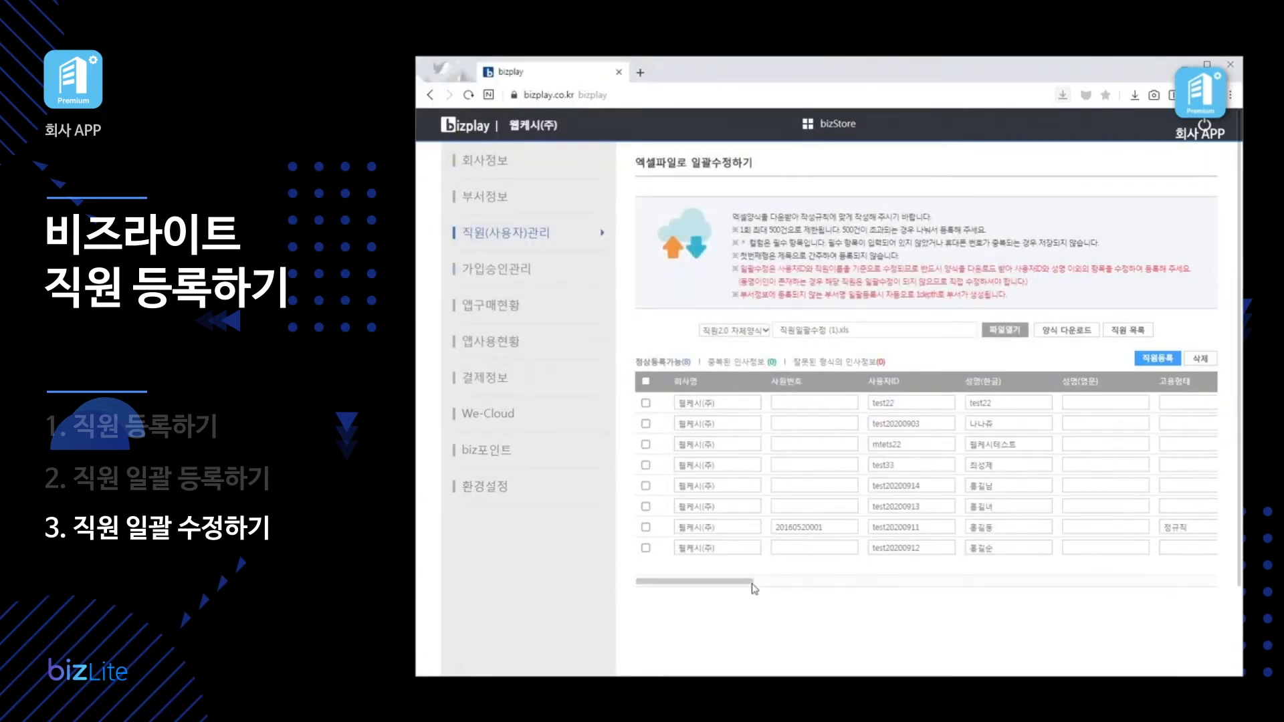
drag(753, 587, 1055, 559)
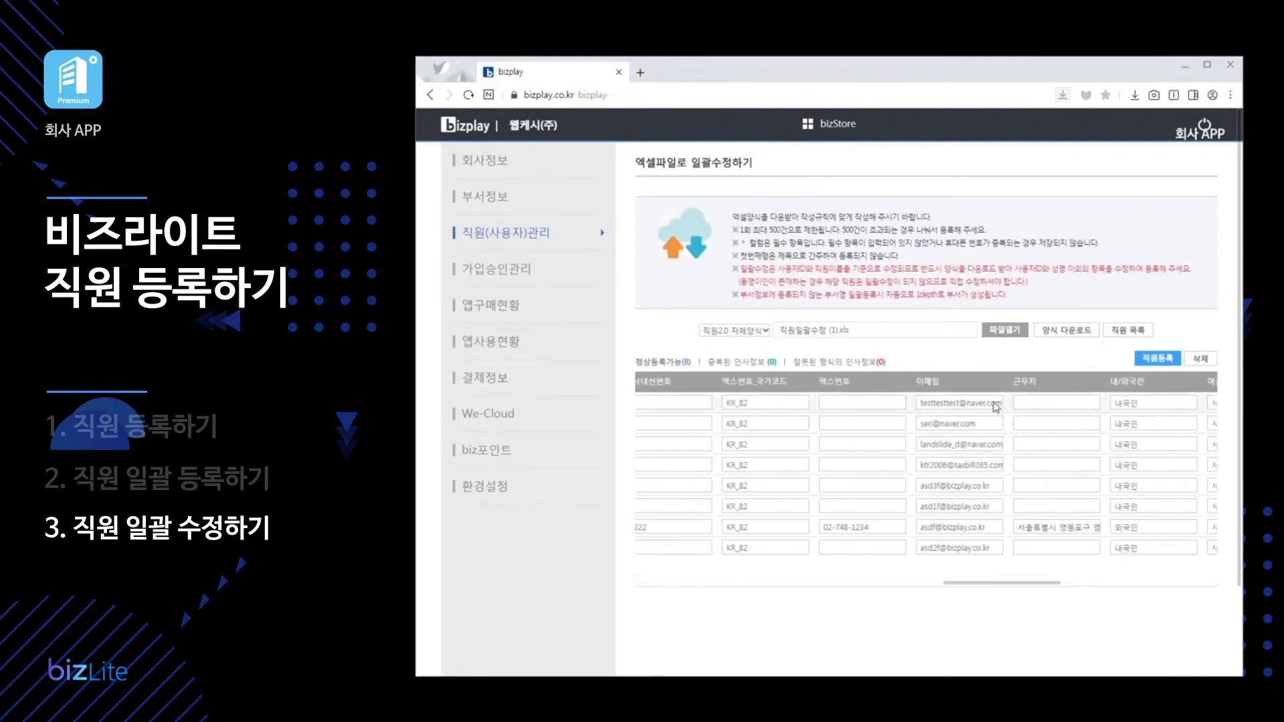
drag(981, 586, 668, 598)
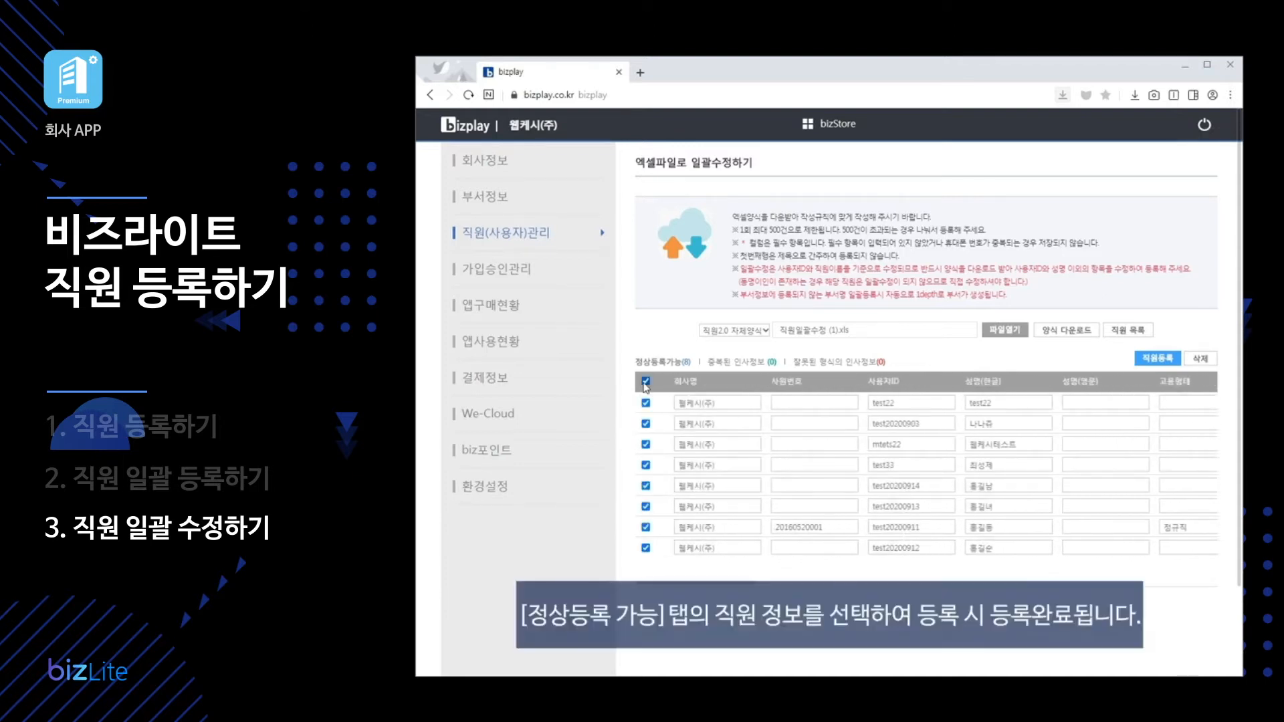
click(1169, 361)
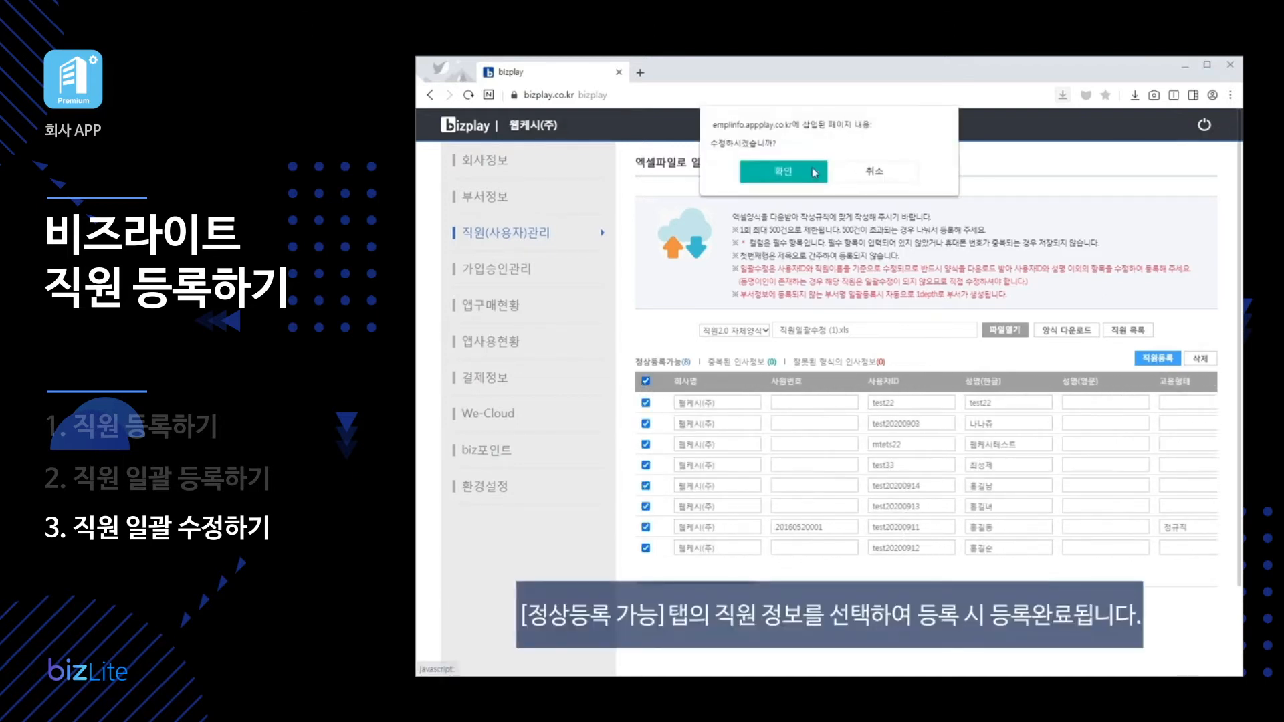
click(814, 173)
click(818, 172)
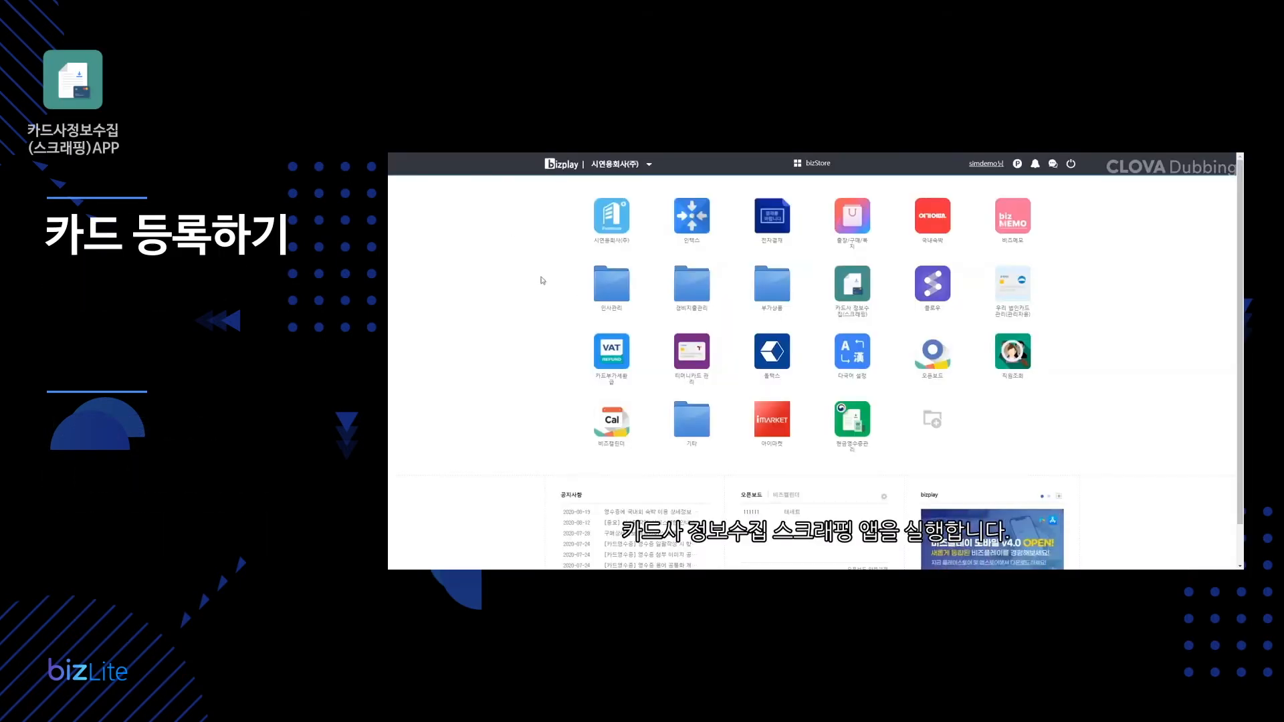
- In 카드사 정보수집, register a new card company, choosing 삼성카드 and reaching its login form
click(860, 294)
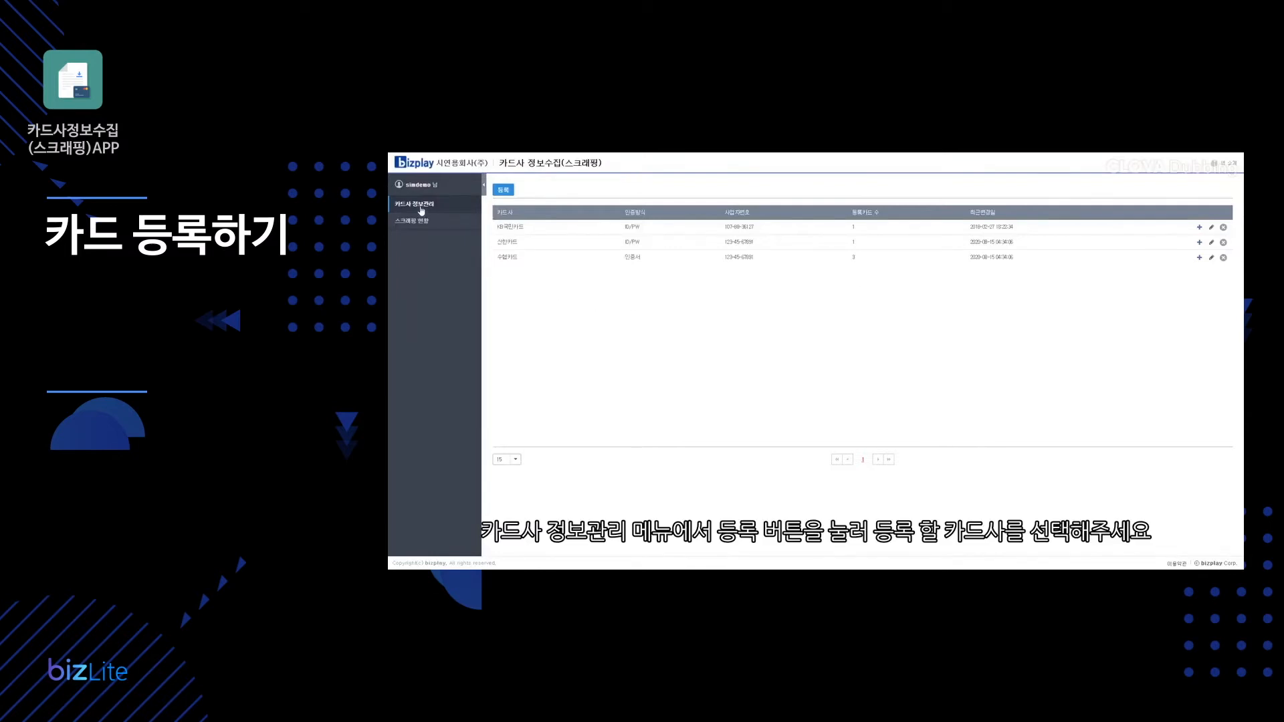
click(505, 193)
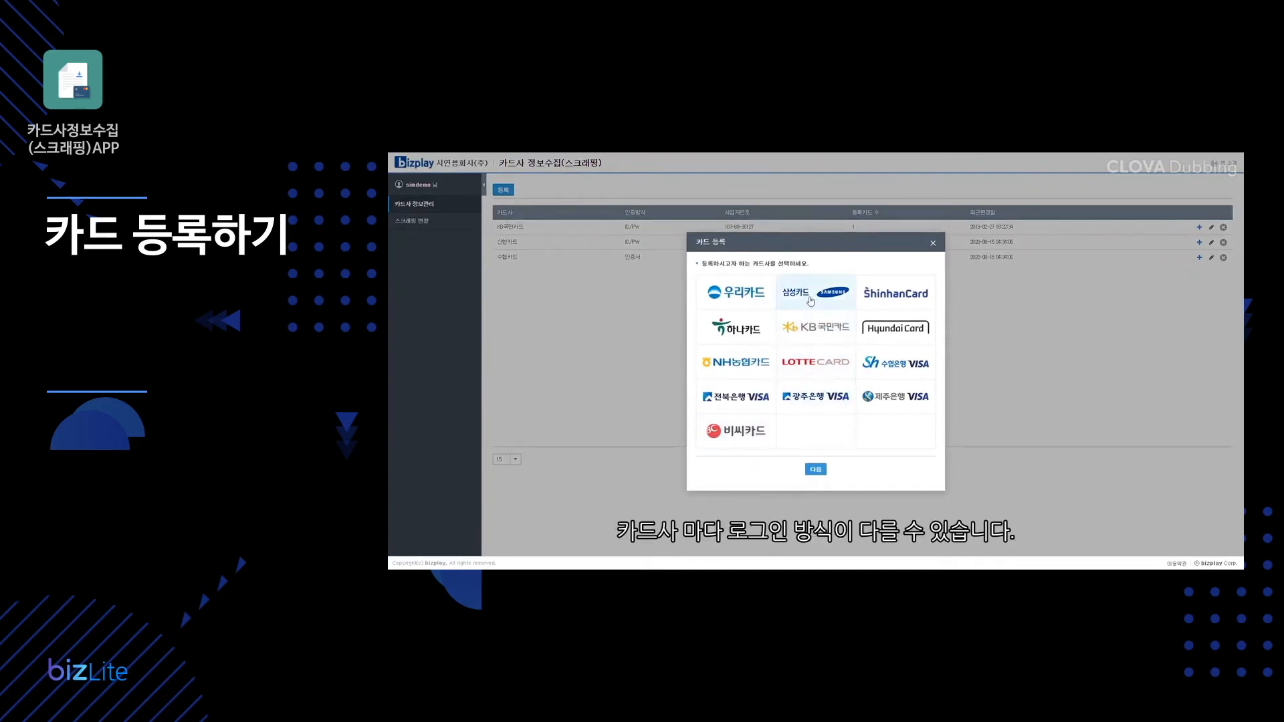
click(810, 300)
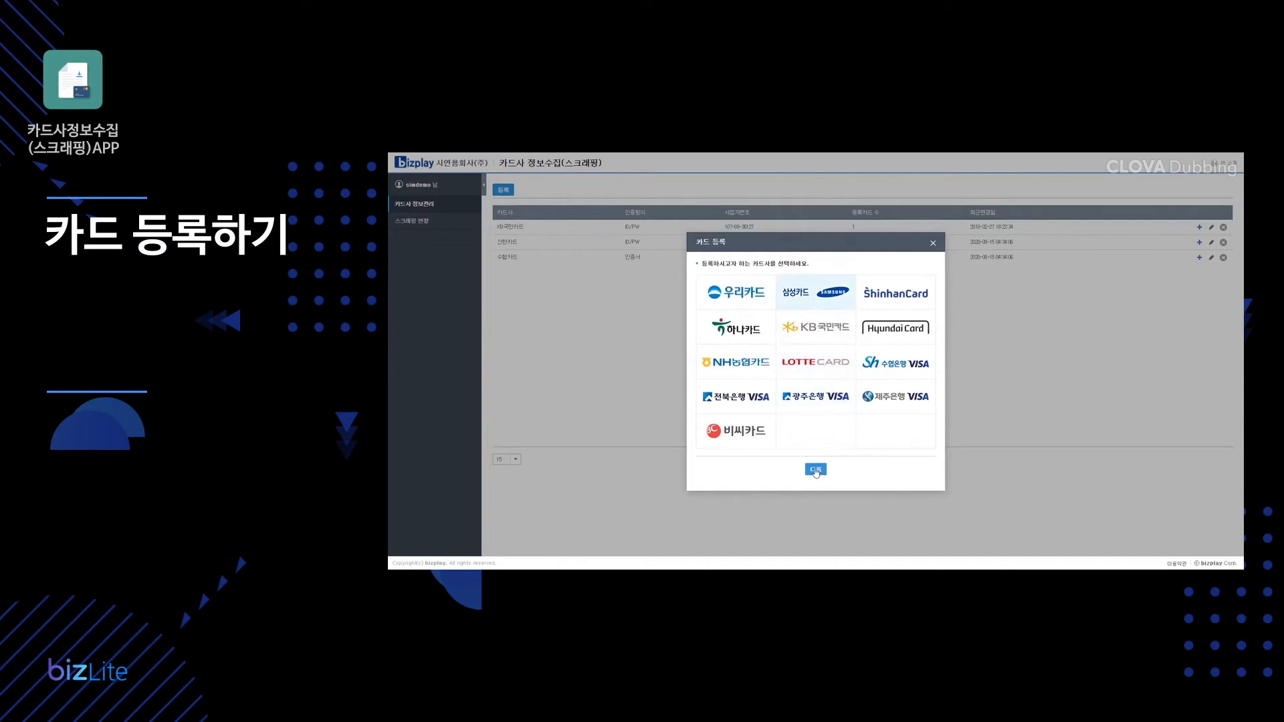
click(815, 470)
click(790, 315)
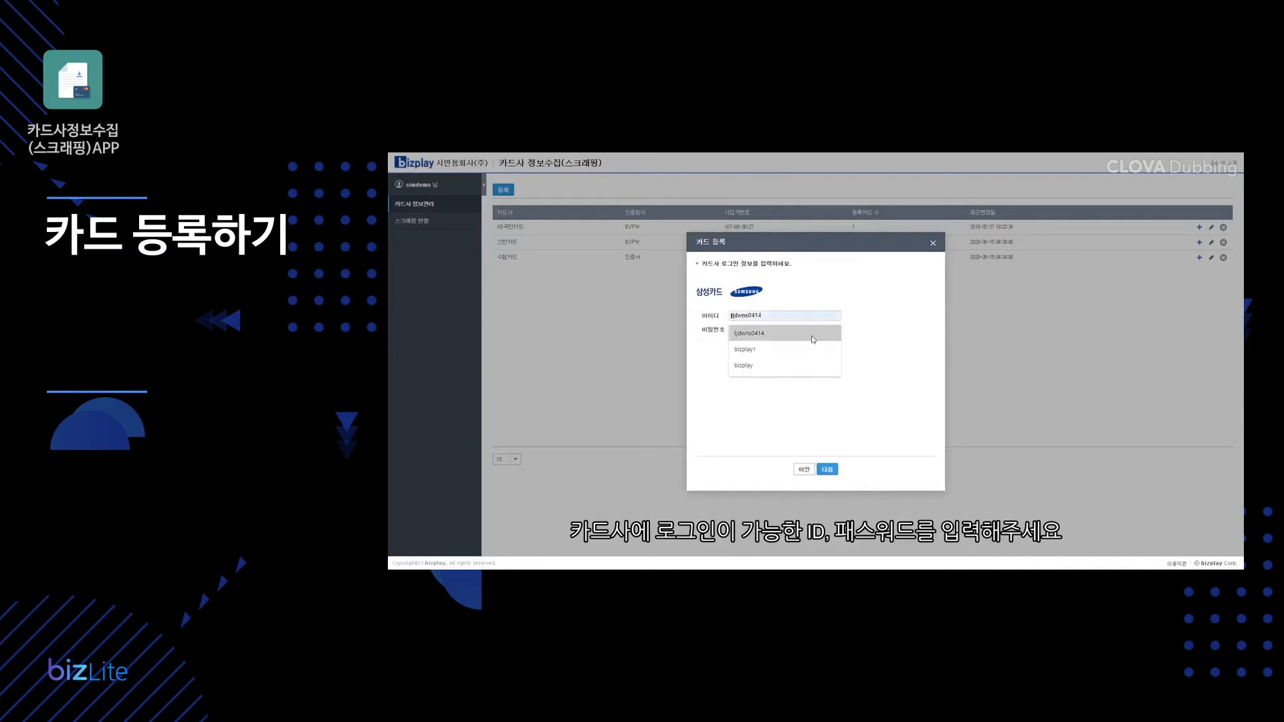
- Log in to the Samsung Card account with the saved ID and the account password
click(804, 348)
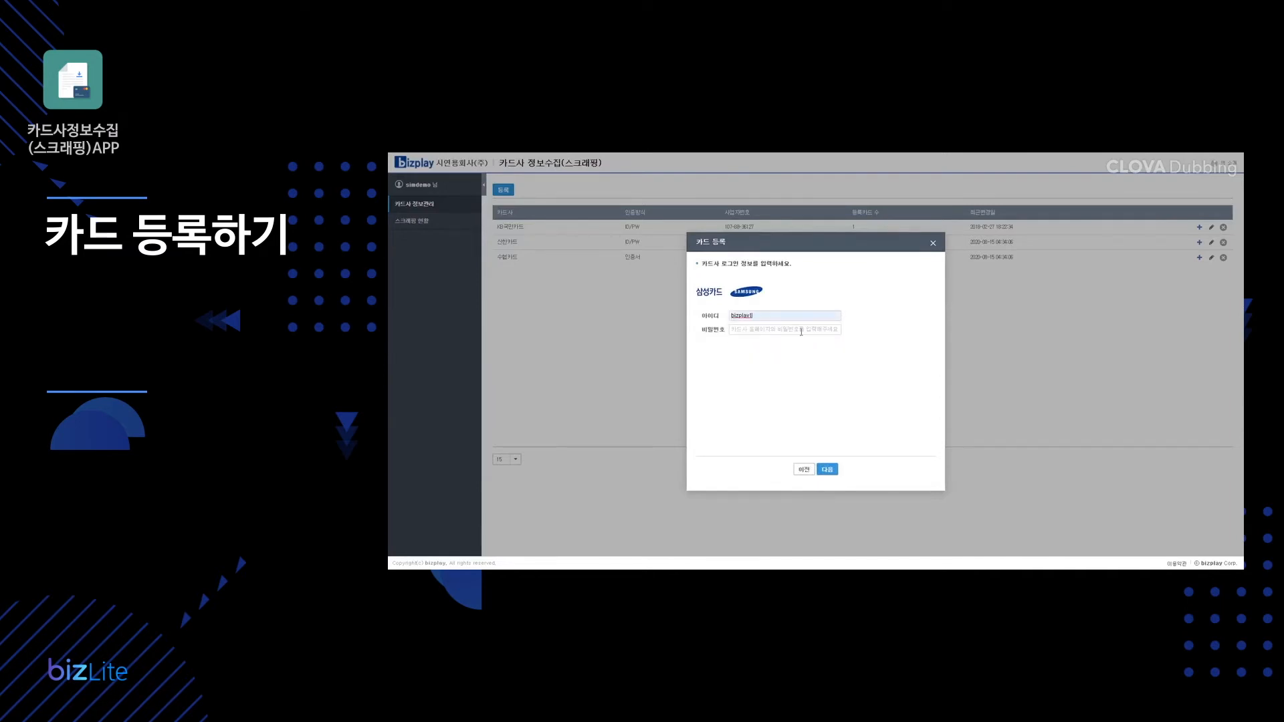
text(*)
click(826, 473)
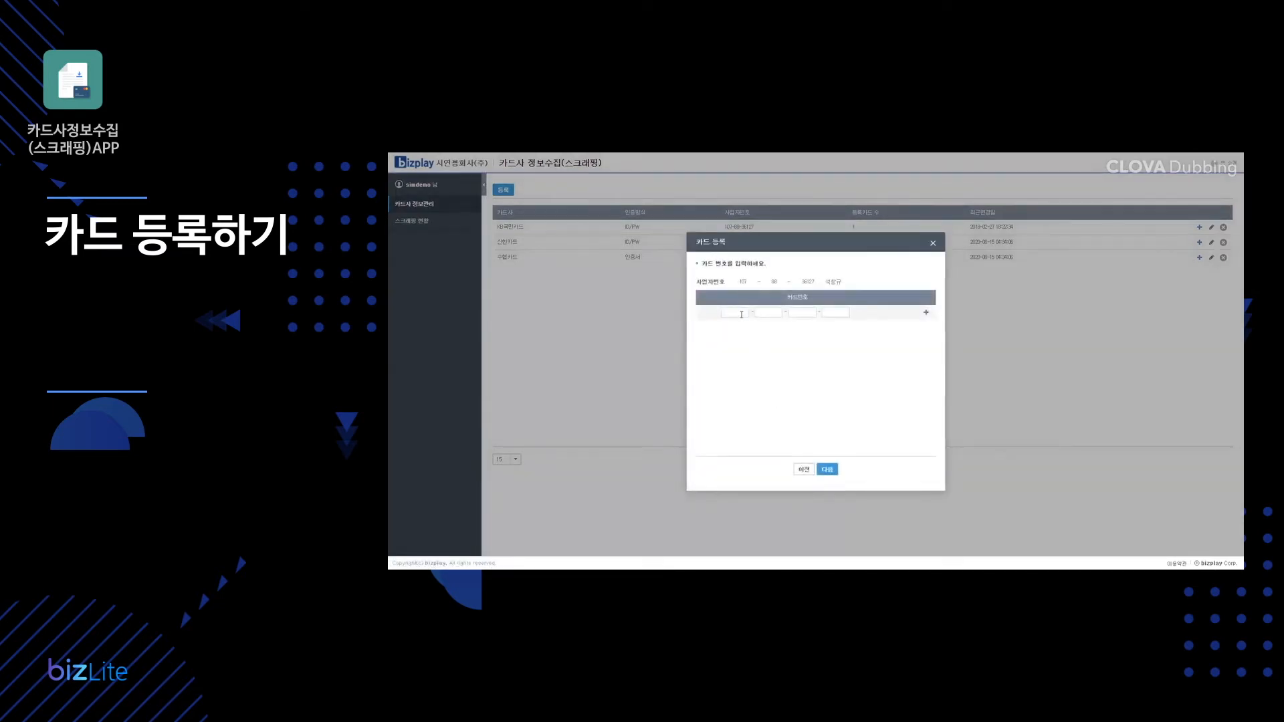
- Enter the card number and submit it to complete the 삼성카드 registration
click(742, 314)
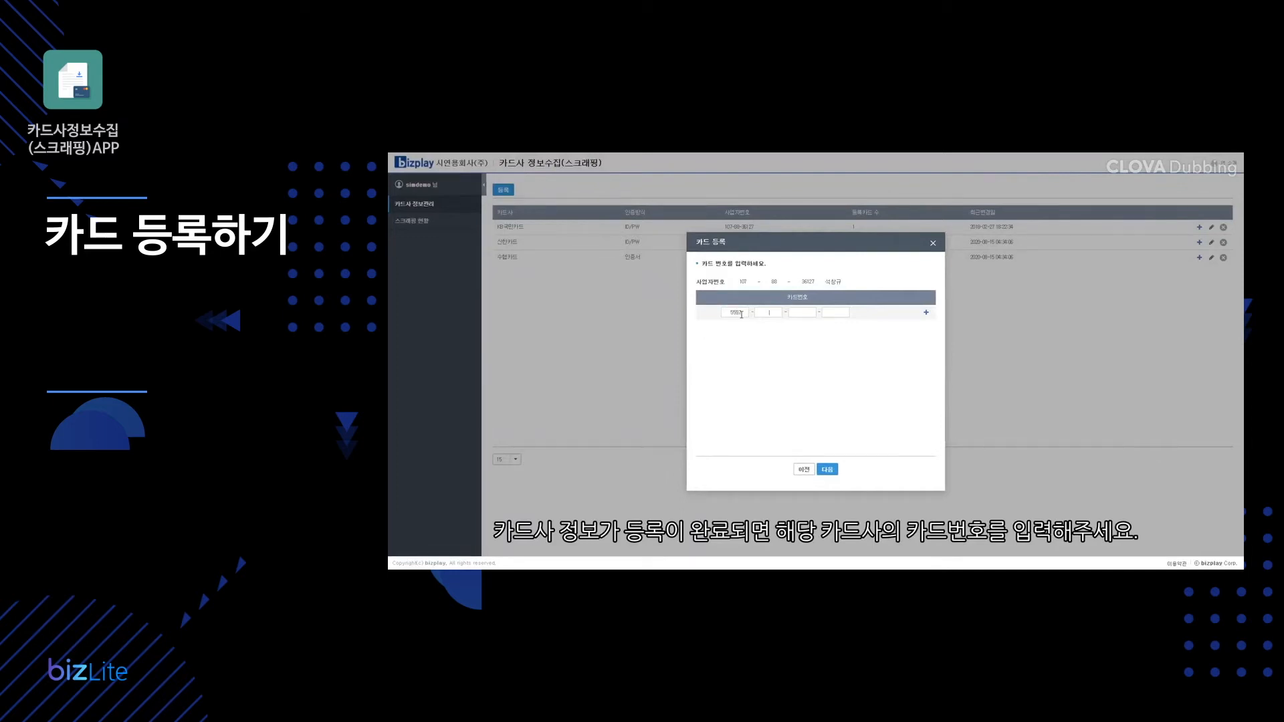
text(41)
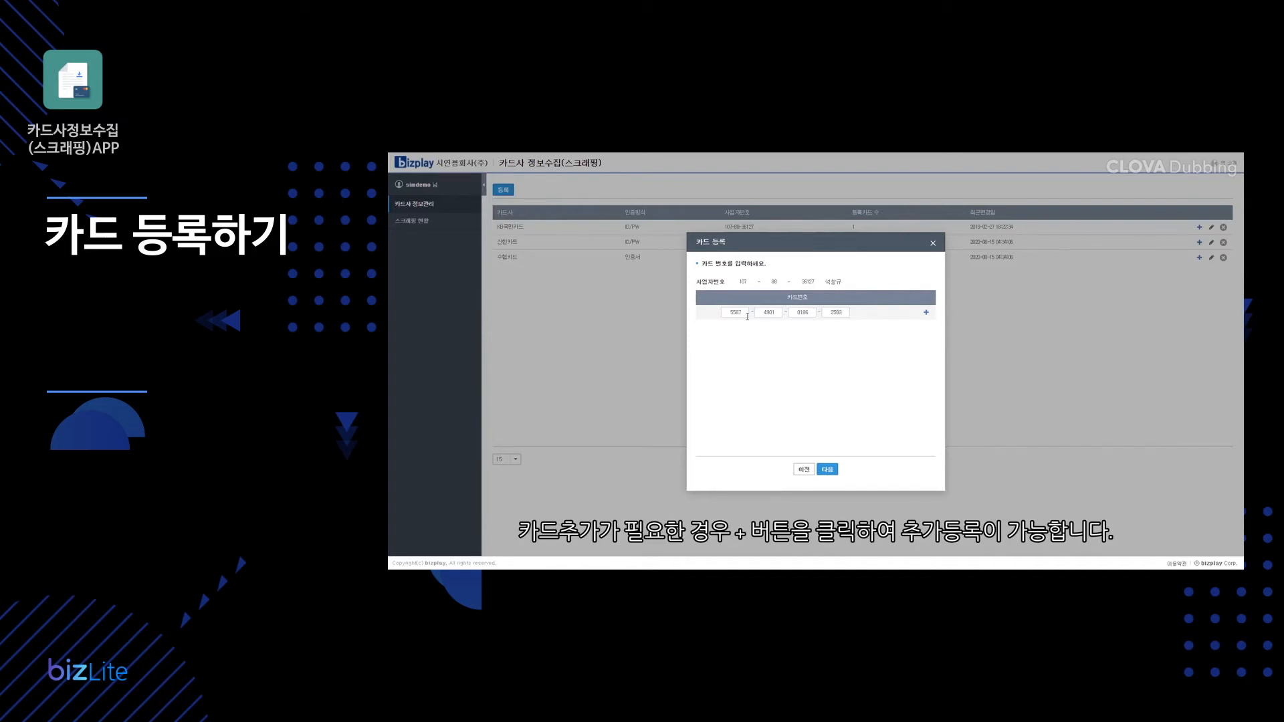
click(829, 470)
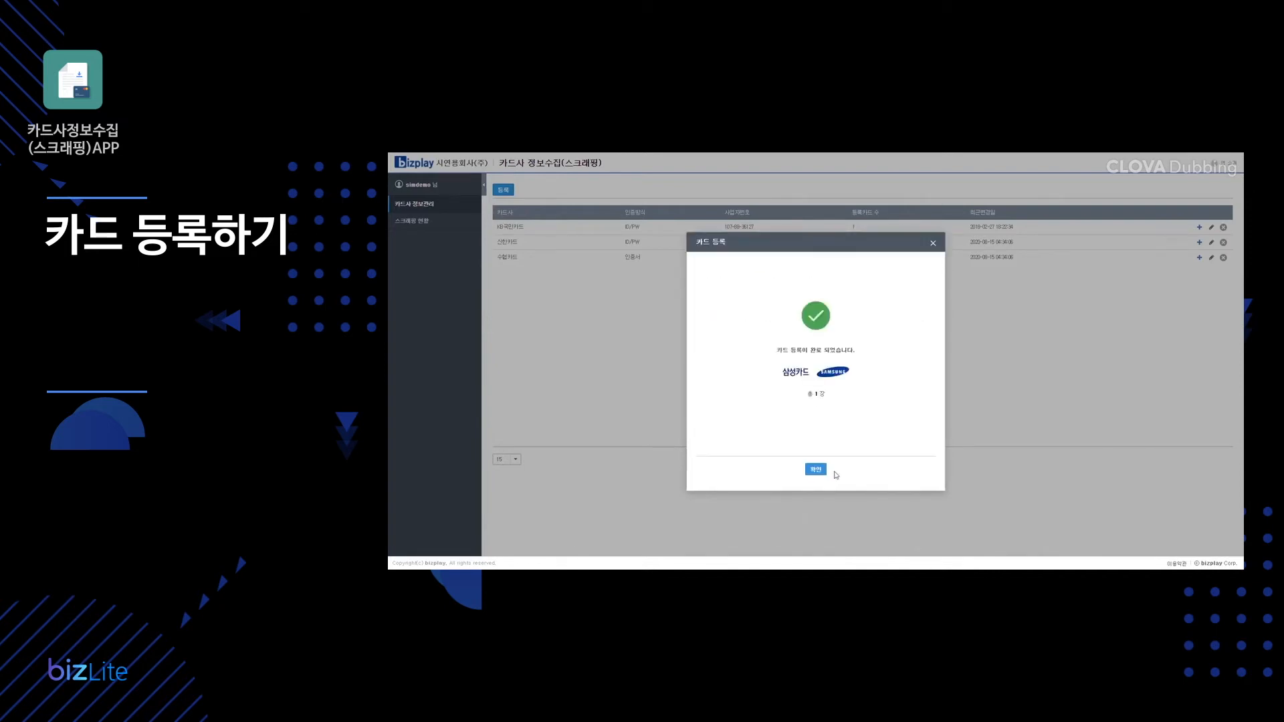
- Dismiss the completion message, check the new 삼성카드 row, and go to 스크래핑 현황
click(816, 470)
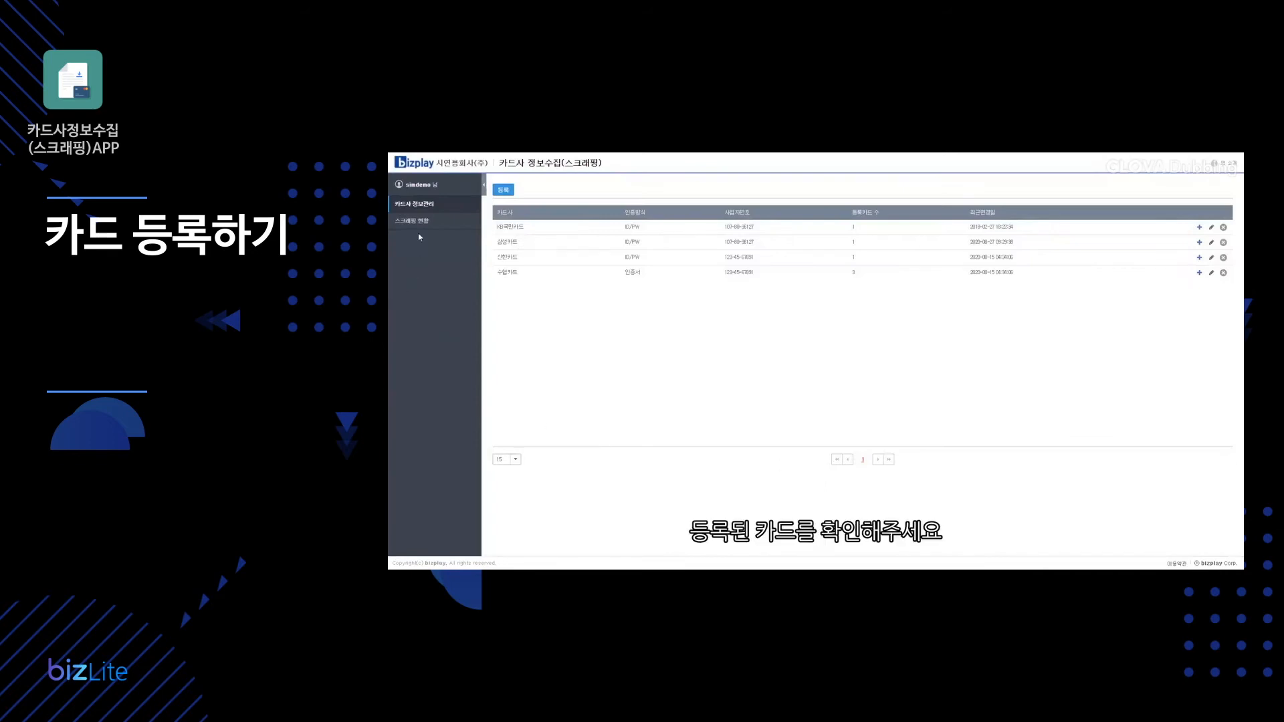
drag(489, 244, 523, 246)
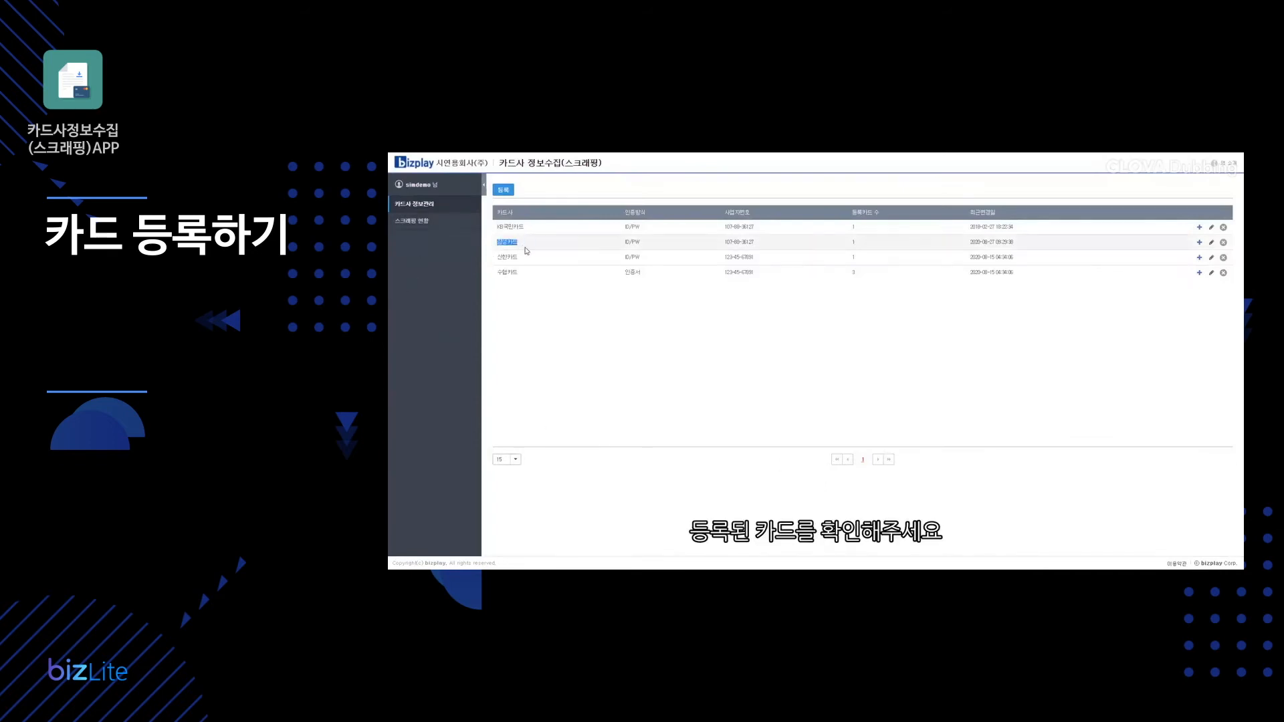
click(524, 324)
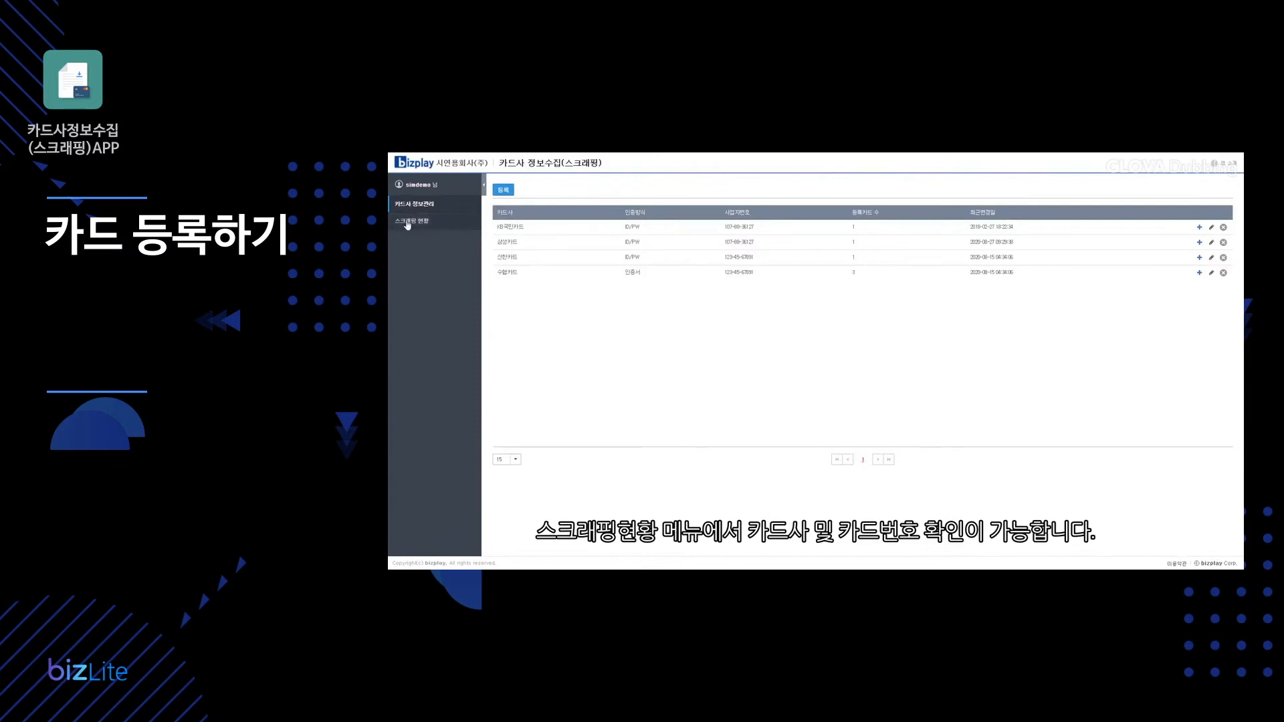
click(407, 223)
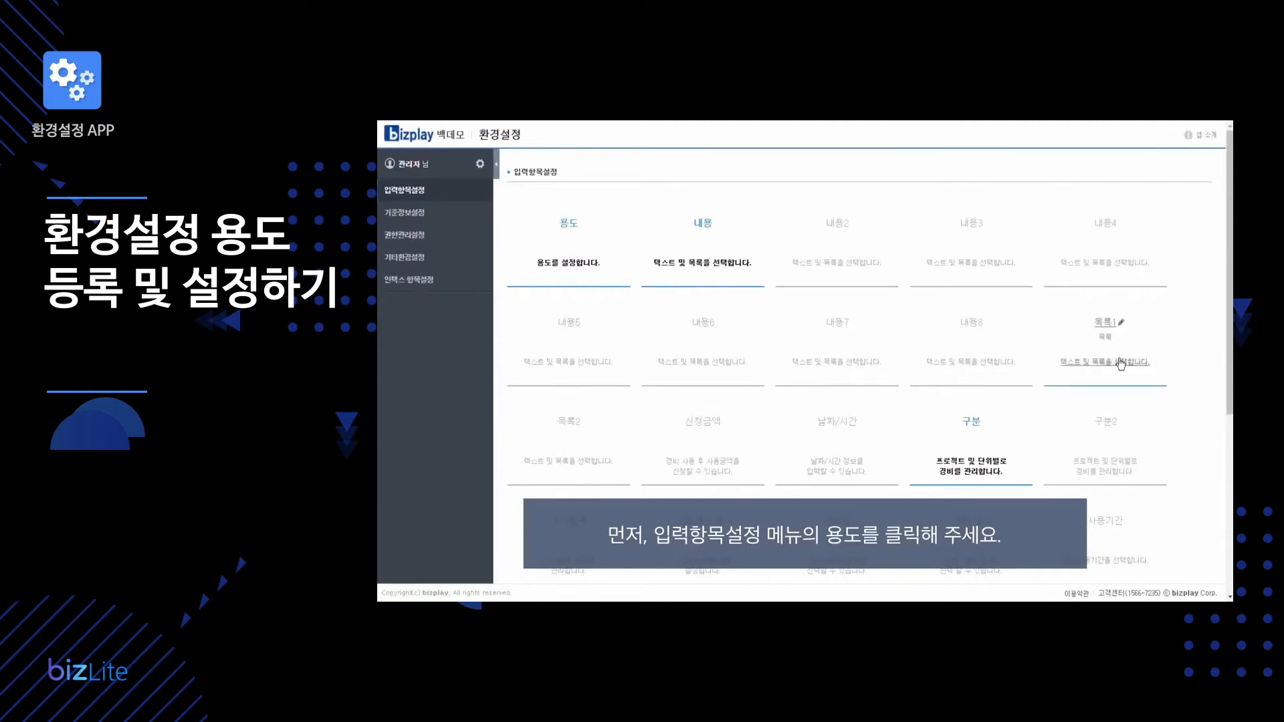
- Open the 용도 list and briefly include inactive usages, leaving only 점심식대 and 저녁식대 shown
click(588, 269)
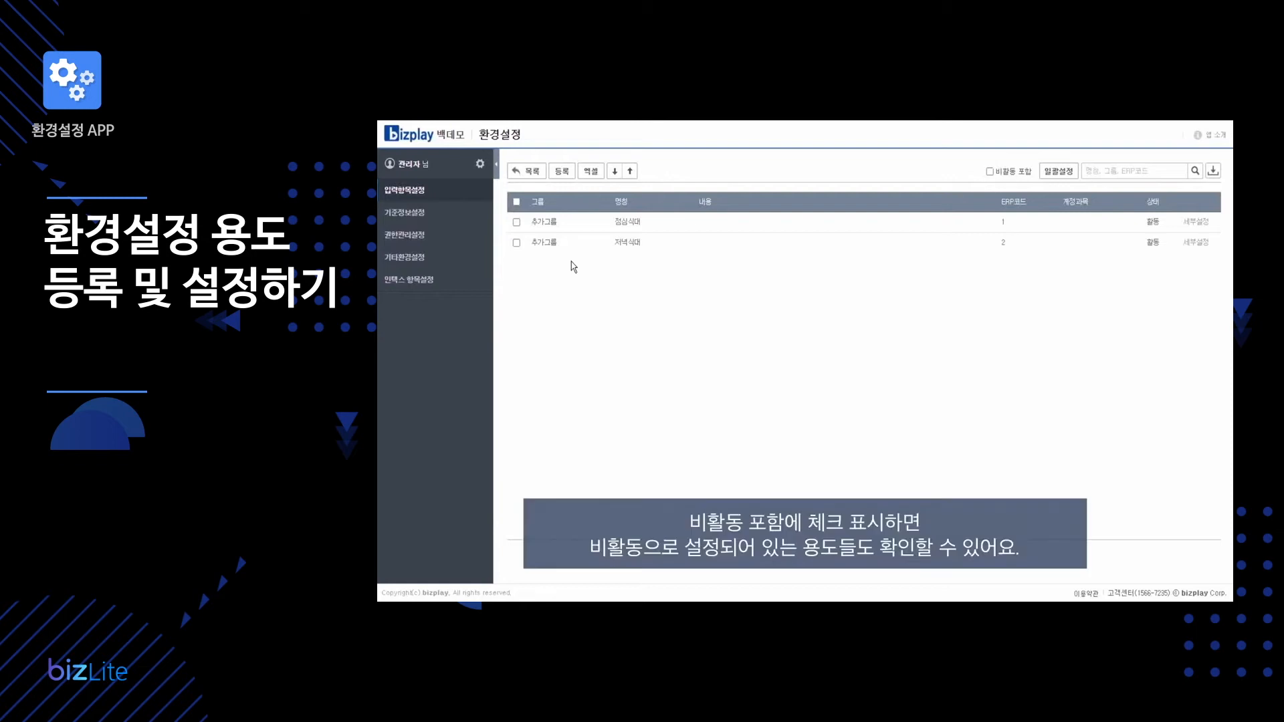
click(990, 172)
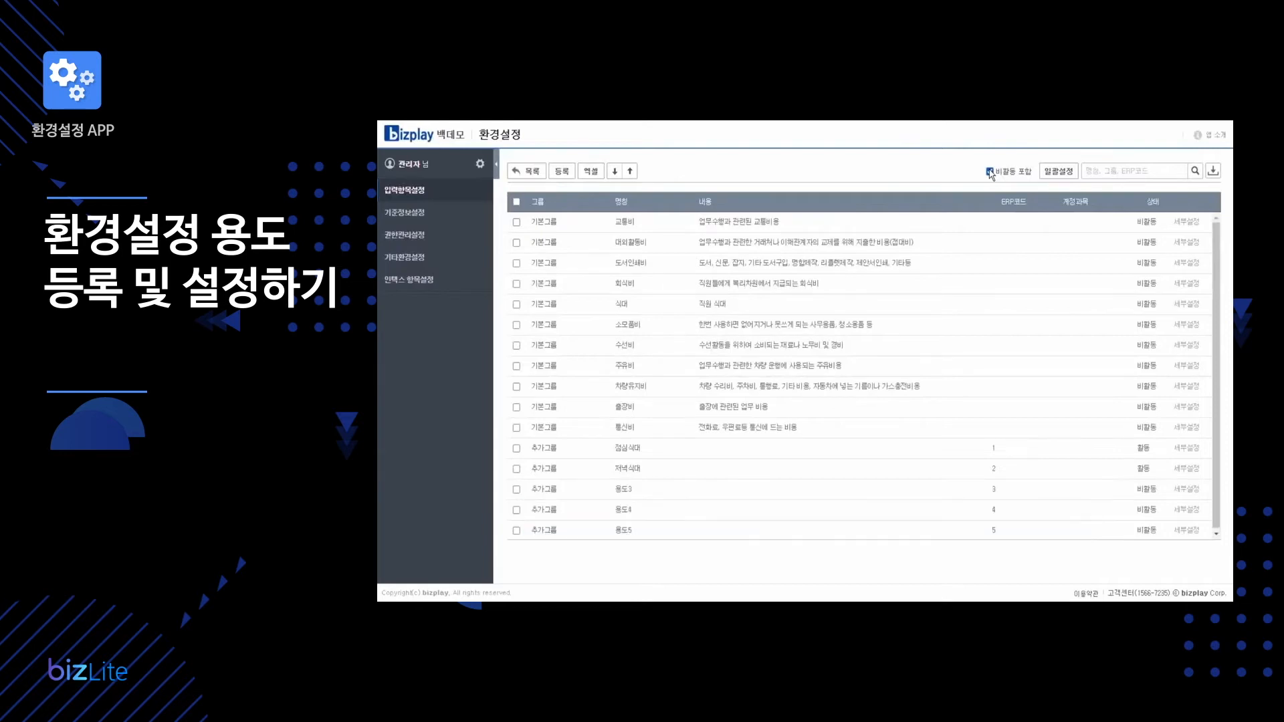
click(991, 172)
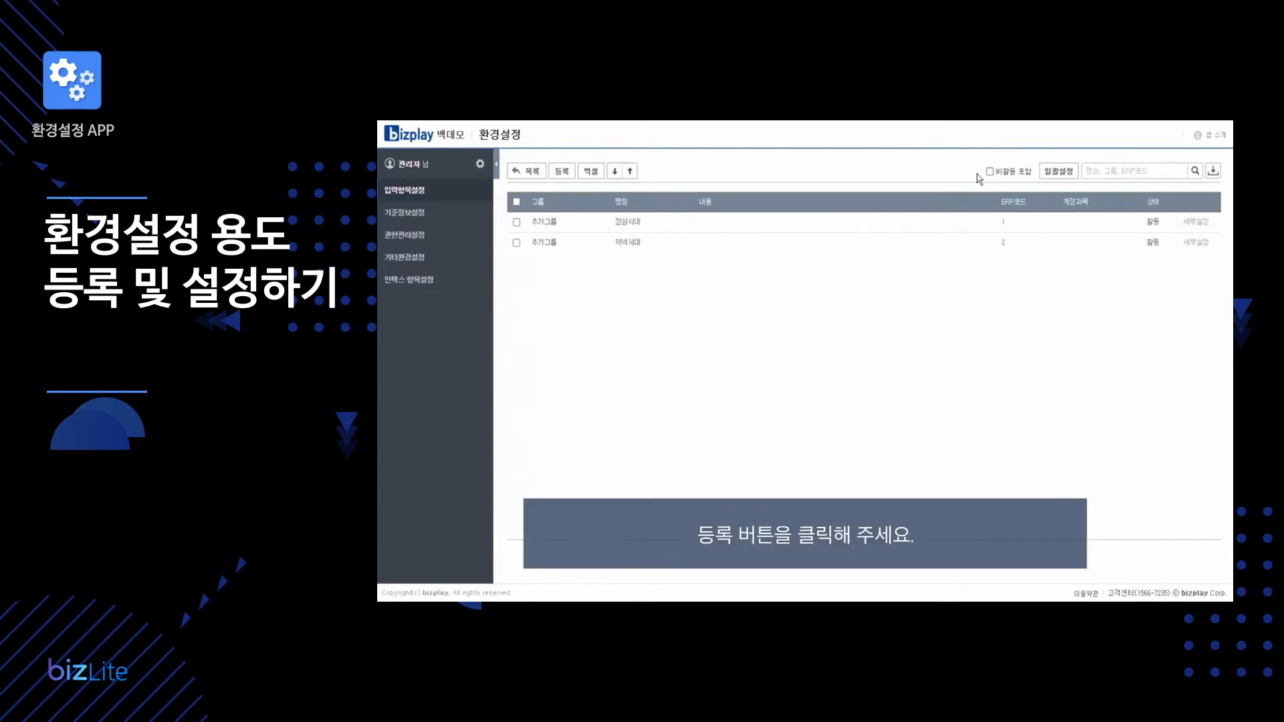
- Register a new usage named '방금등록한 따끈한 용도' with a short description
click(561, 171)
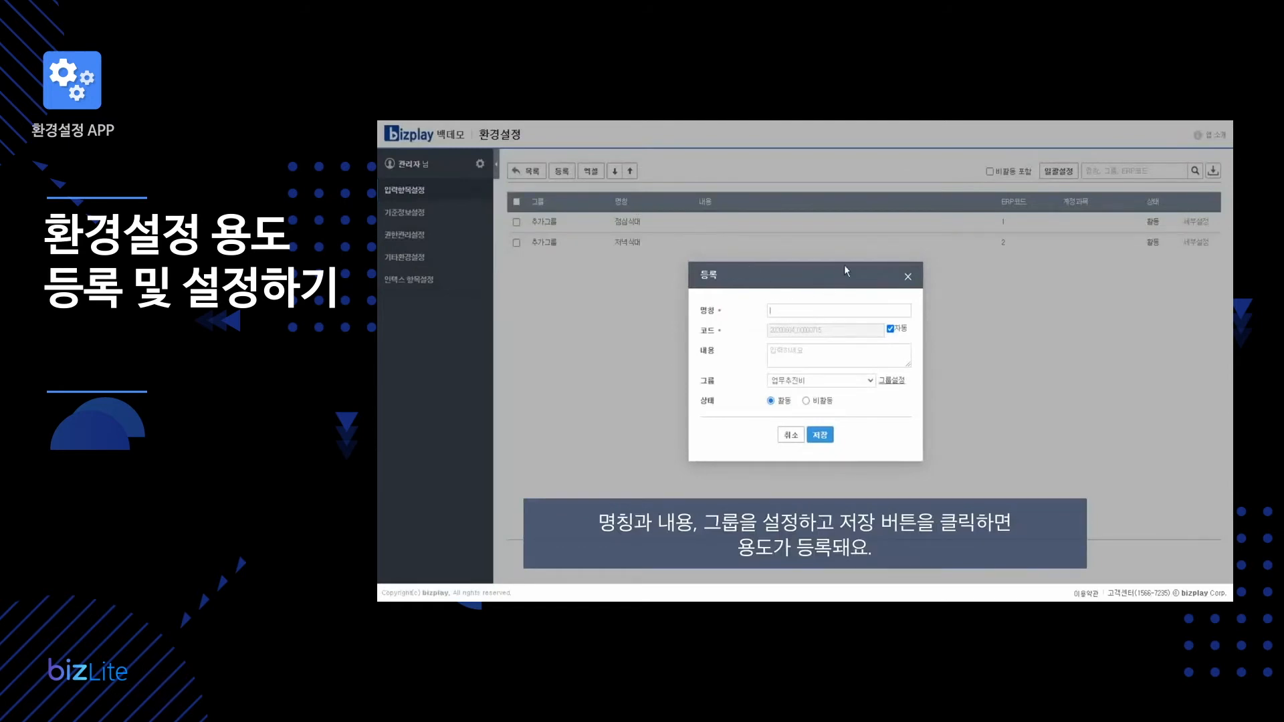
text(방금등록회)
text( 때)
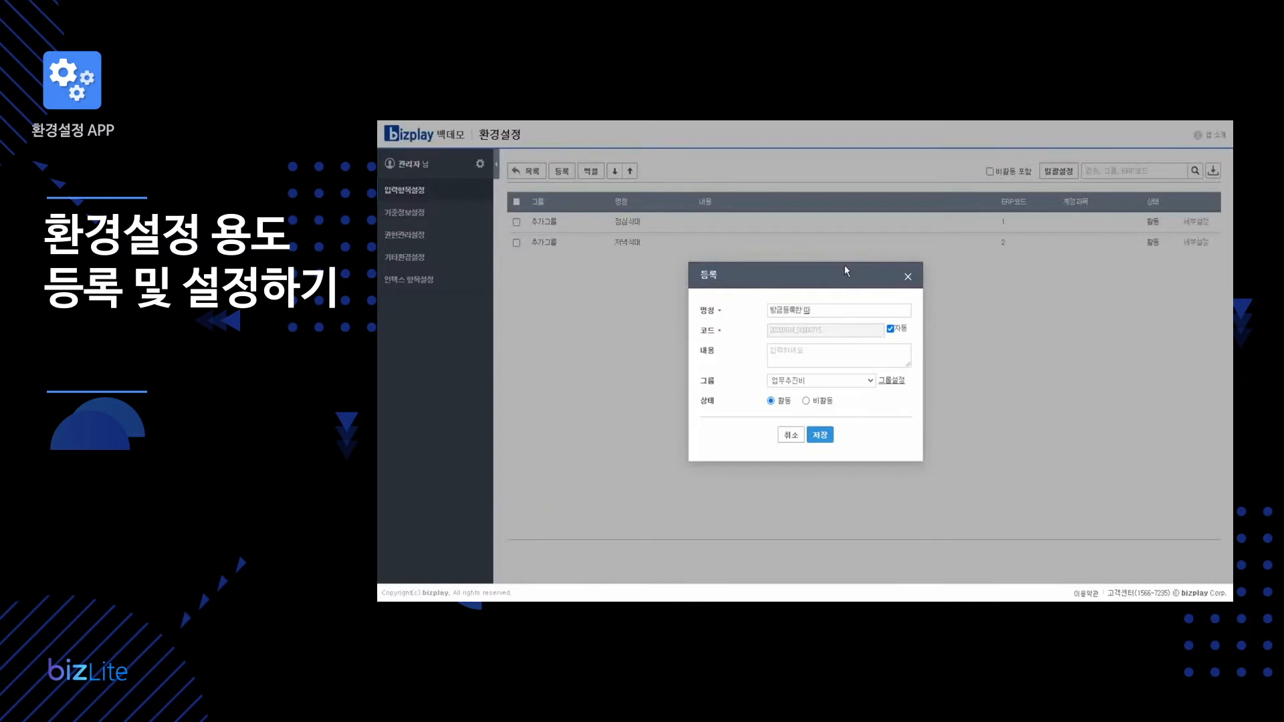
text(끈한 용디)
click(789, 361)
text(등록하예습니다)
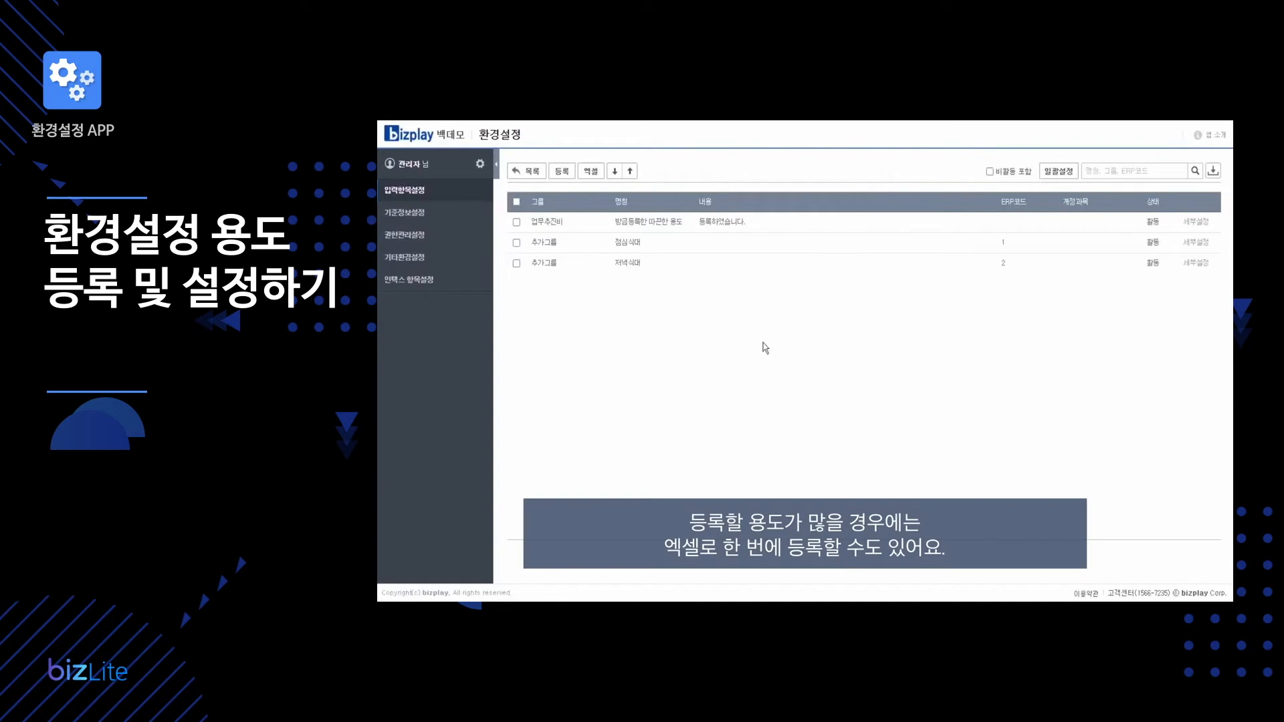
click(592, 172)
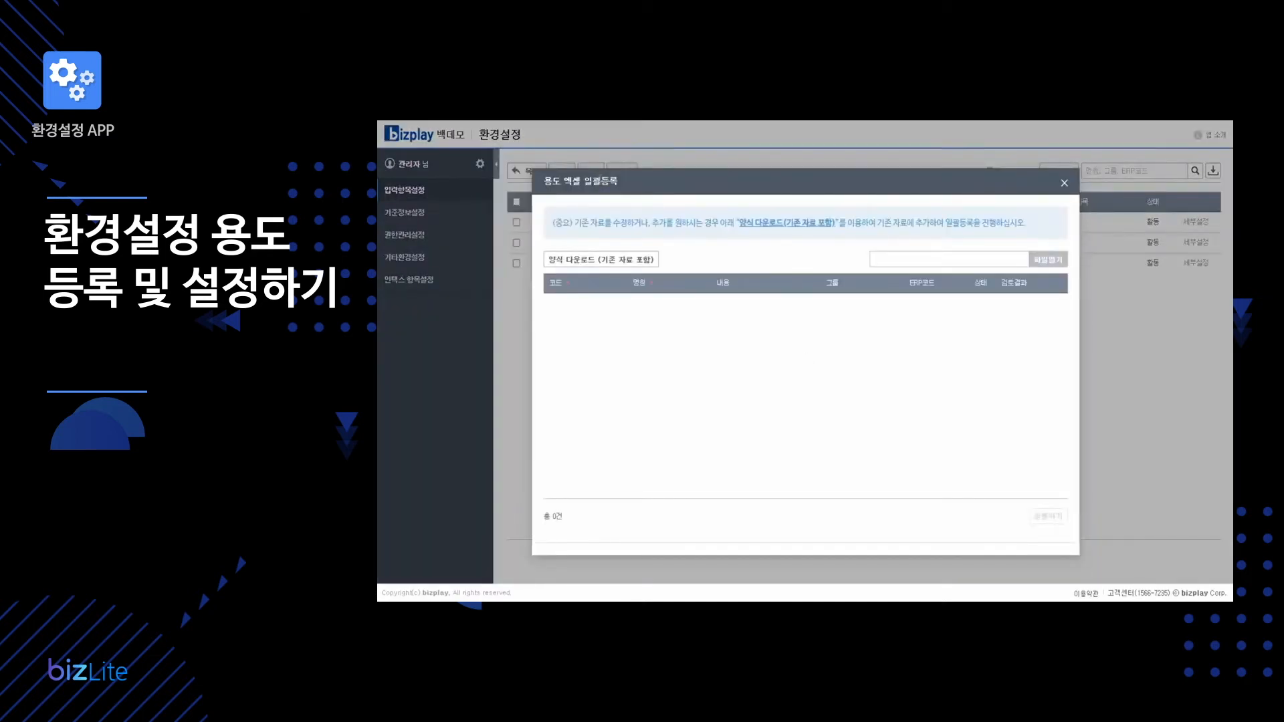
click(597, 262)
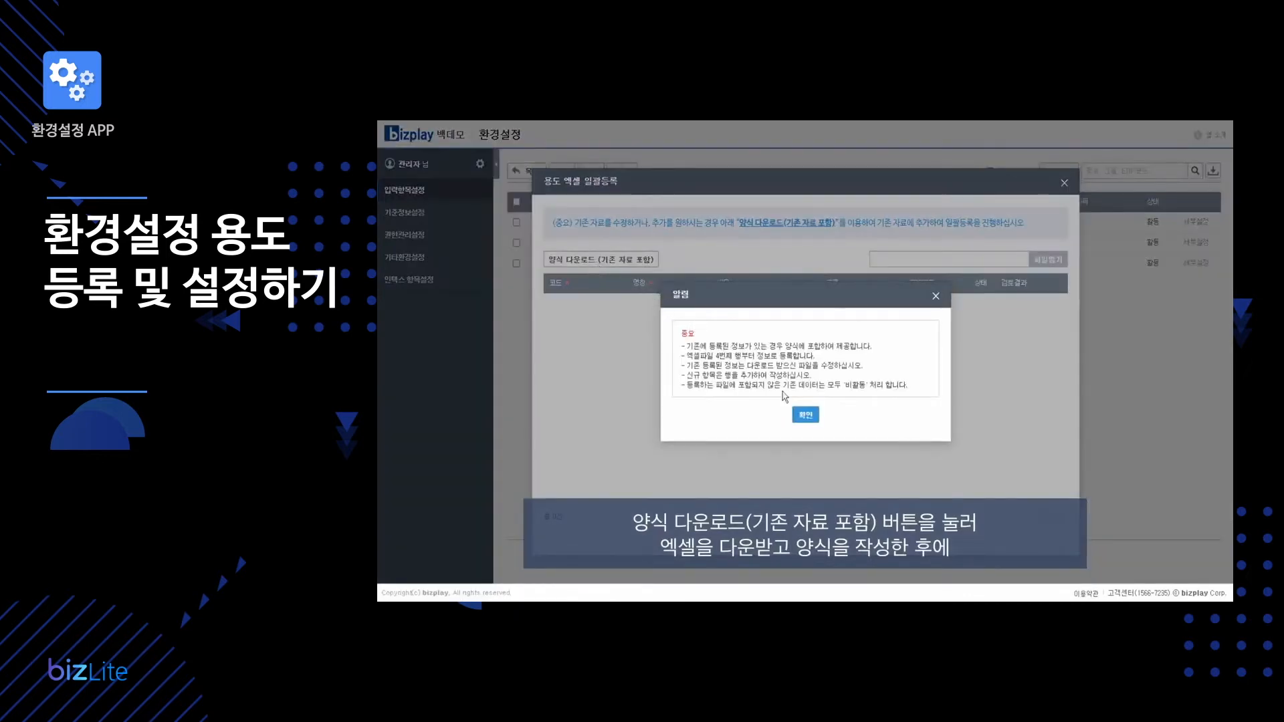
click(805, 415)
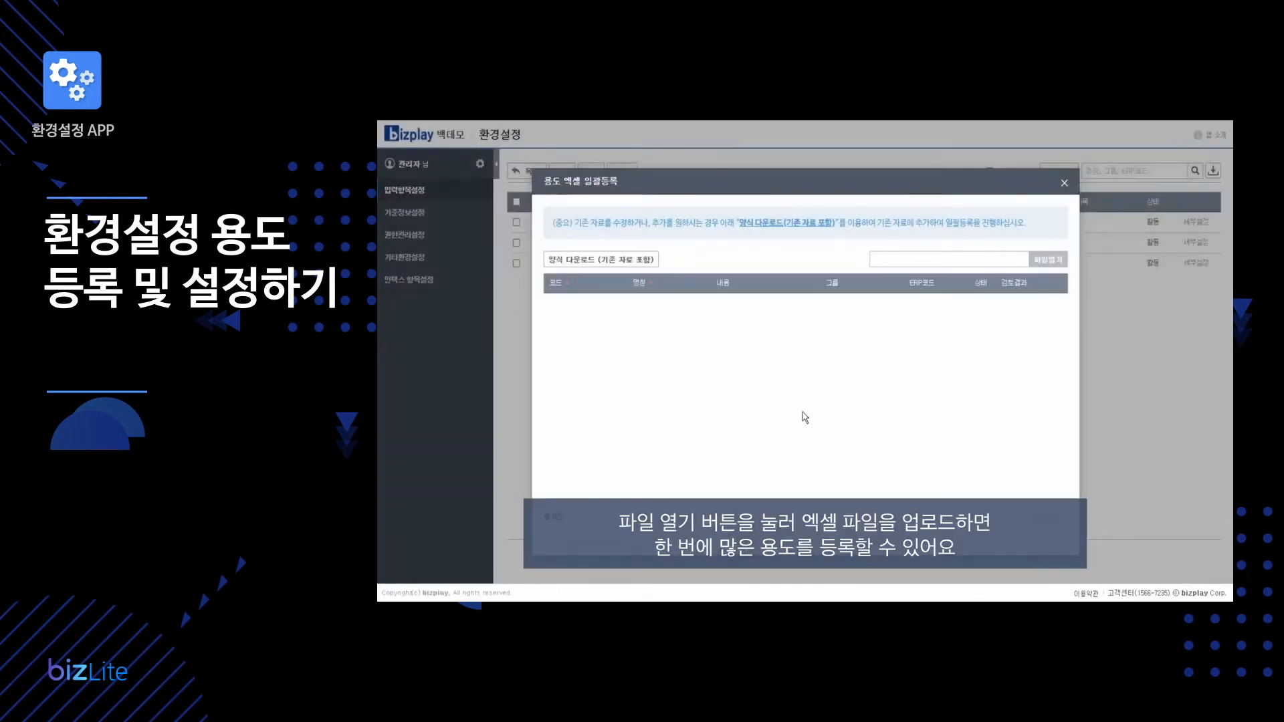
click(1042, 265)
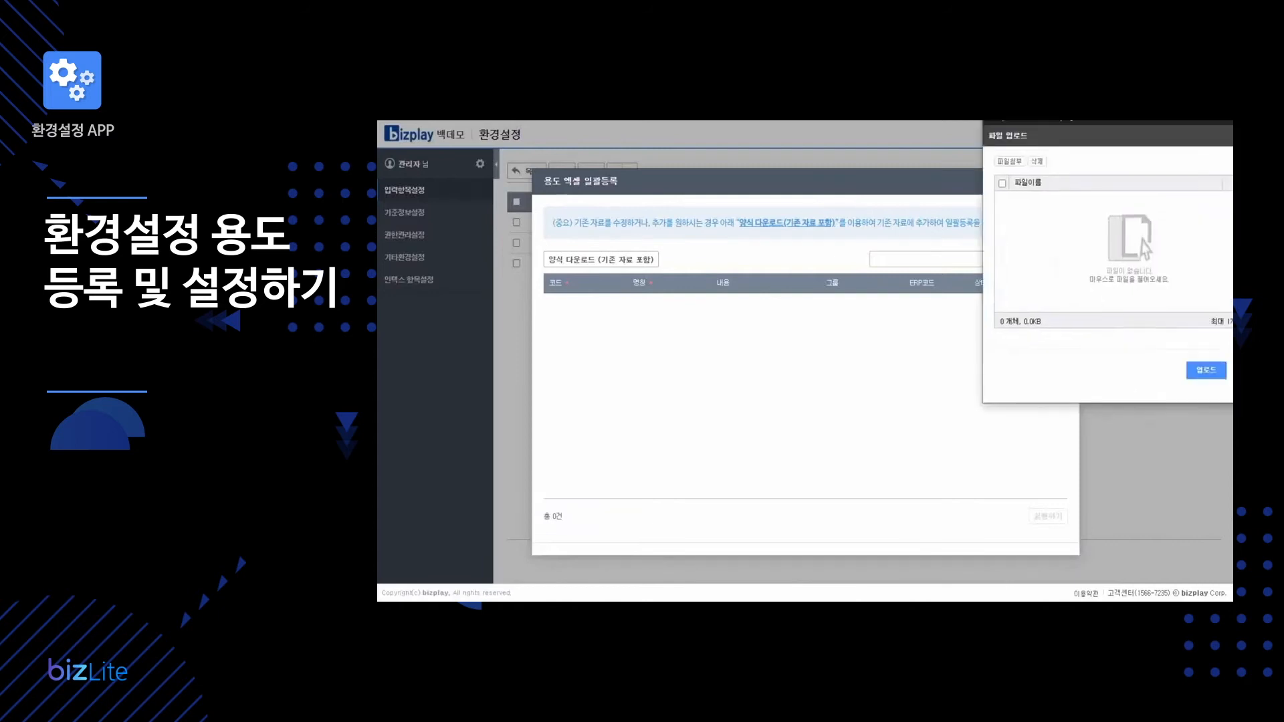
drag(1123, 103, 937, 194)
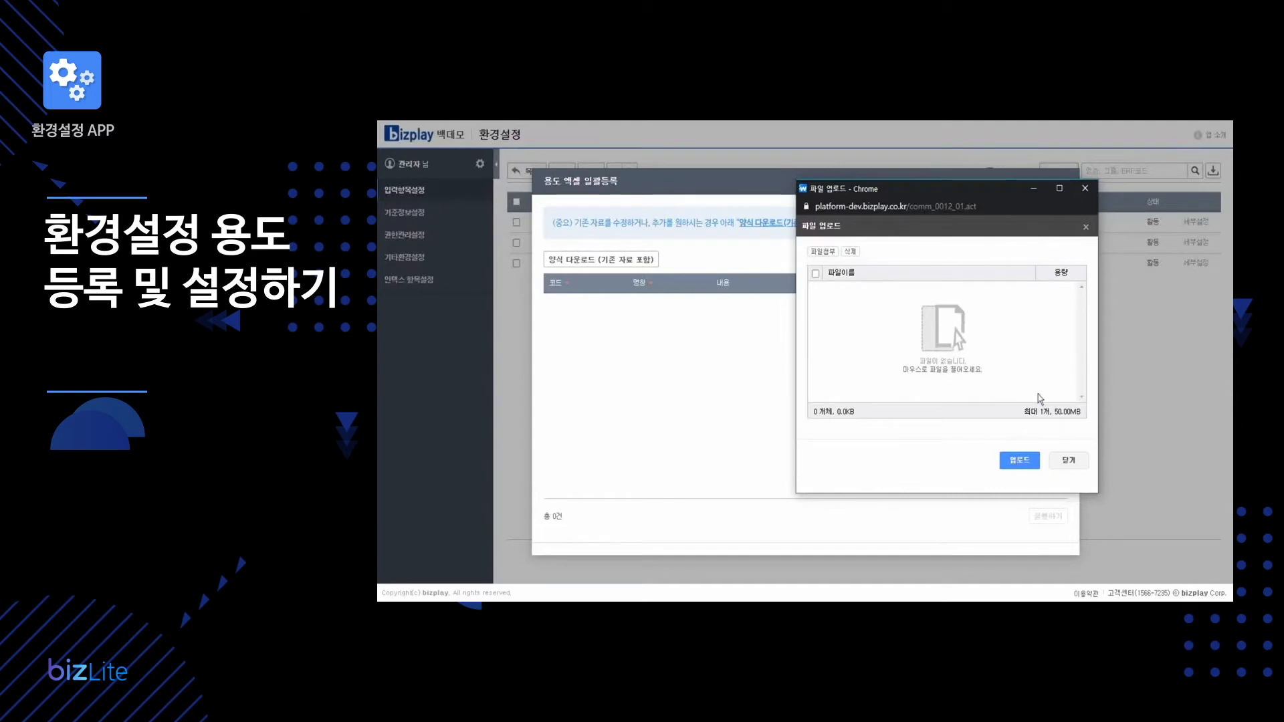
click(1084, 188)
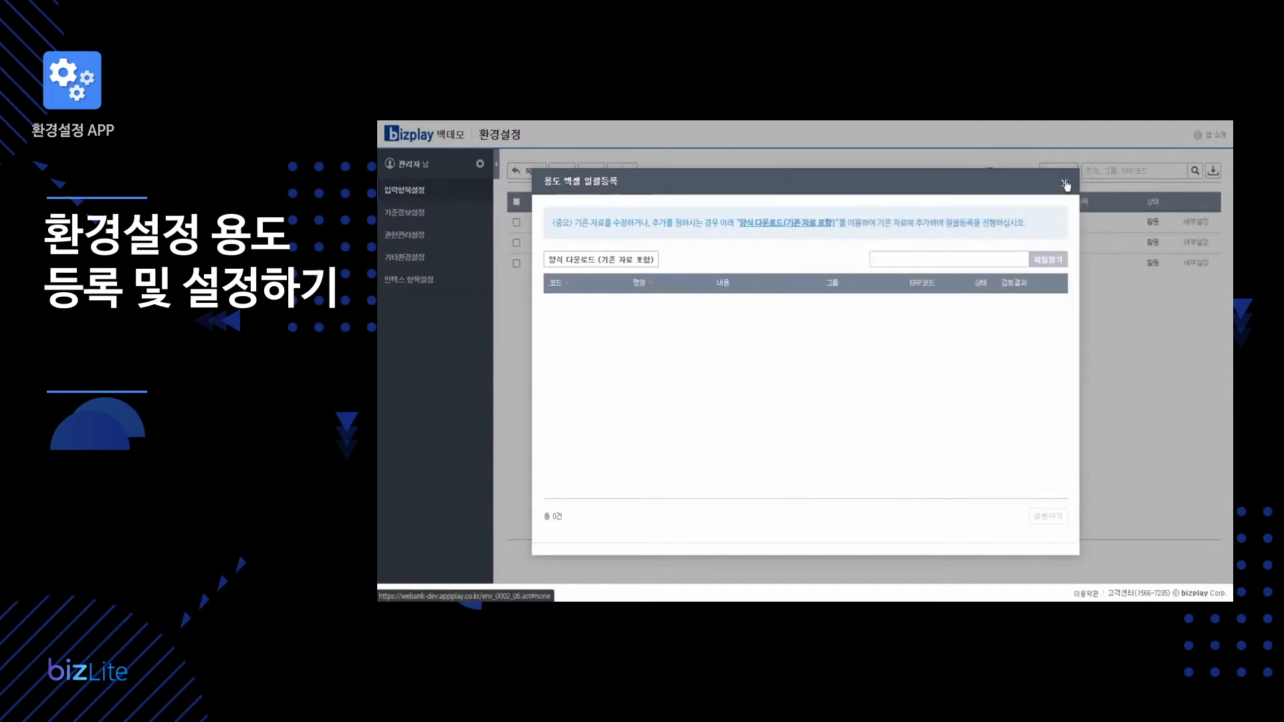
click(1064, 183)
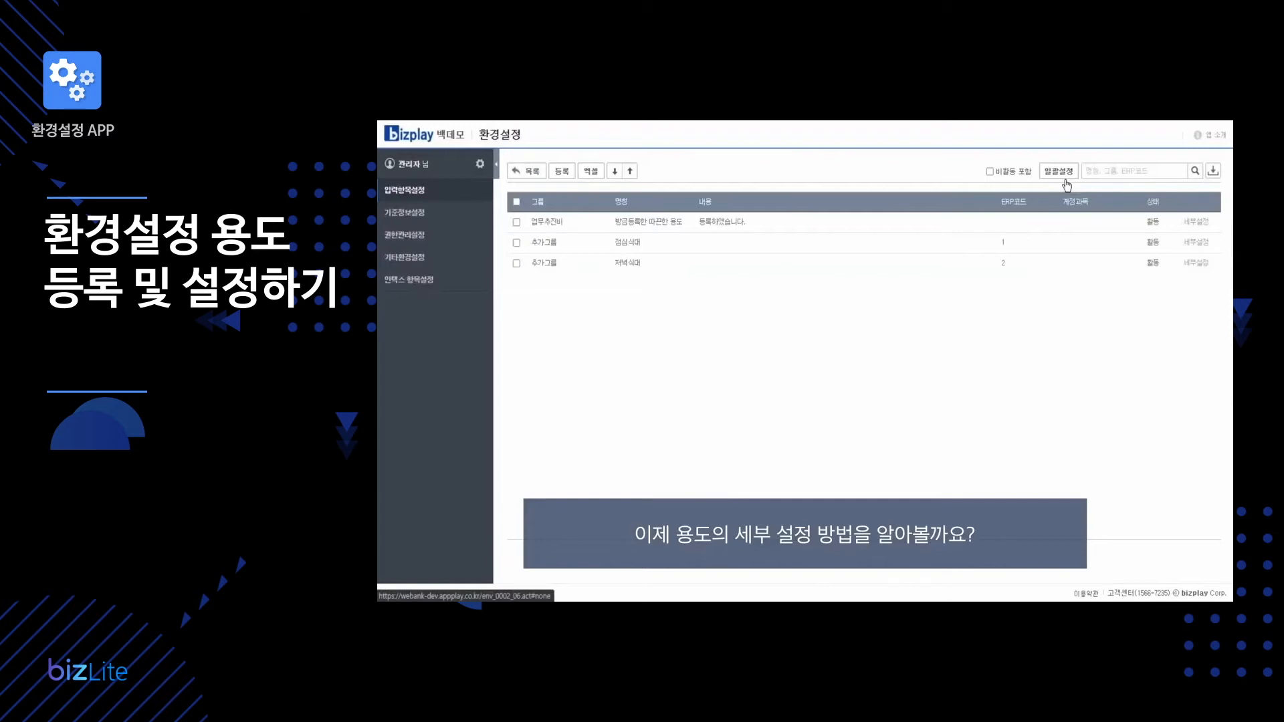
- In the new usage's 세부설정, turn off the 사용자 item and make 내용 required
click(1192, 224)
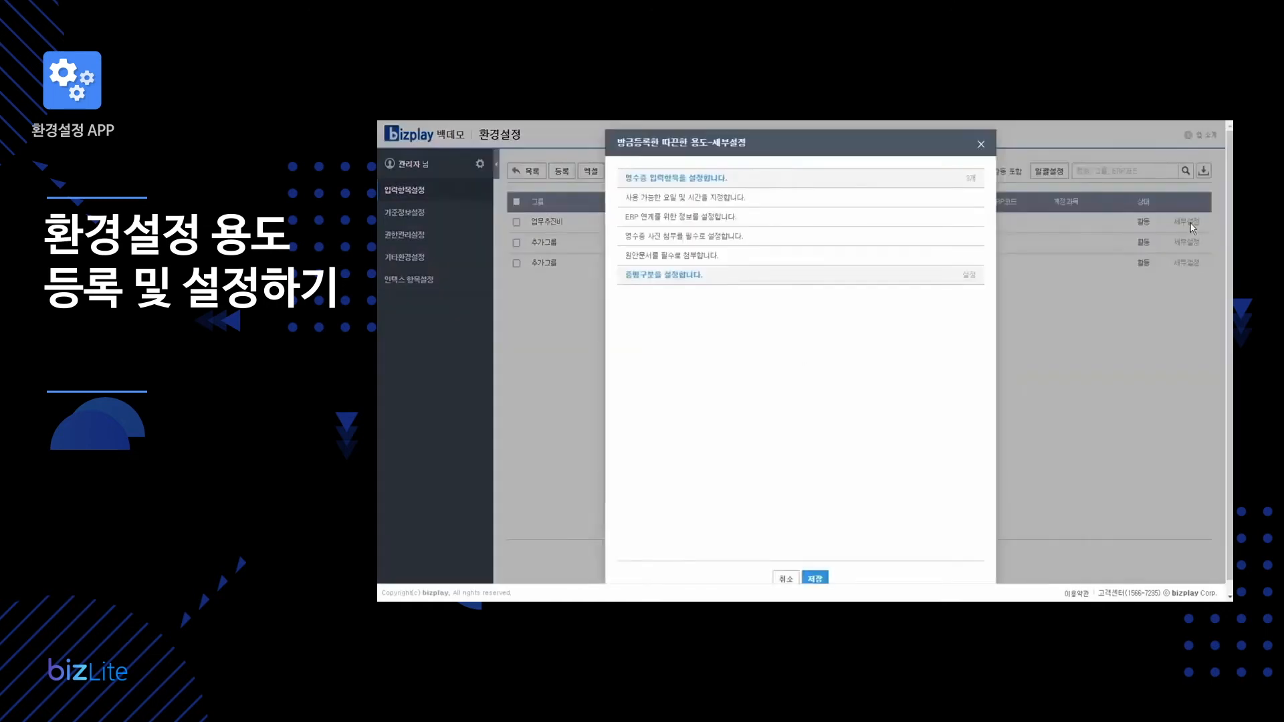
click(728, 180)
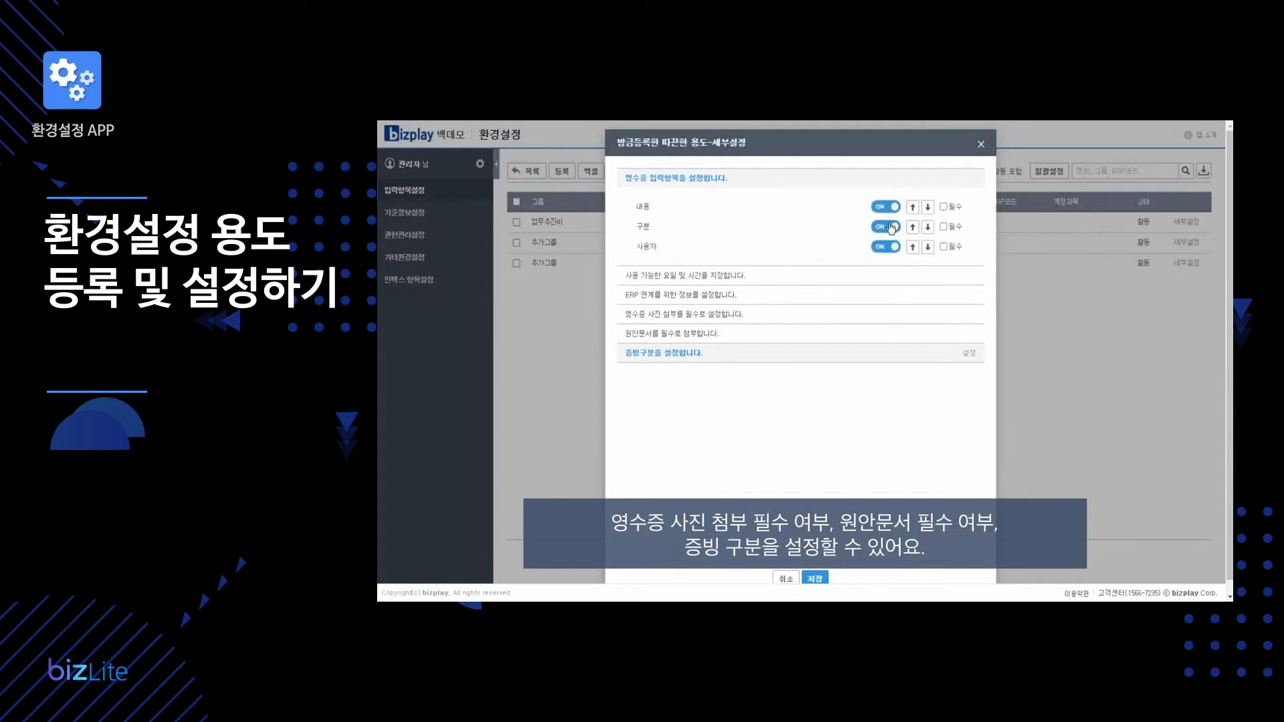
click(886, 247)
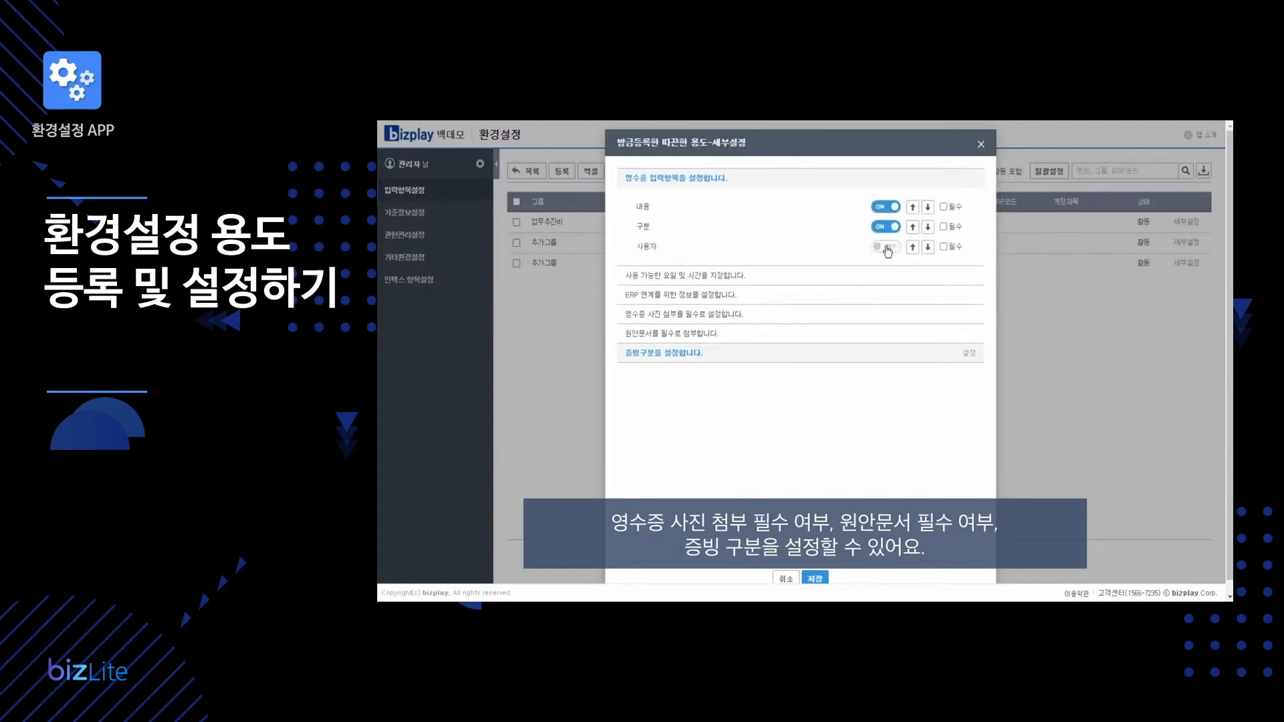
click(944, 207)
- Allow use Monday through Thursday with a time range ending at 23:00
click(799, 277)
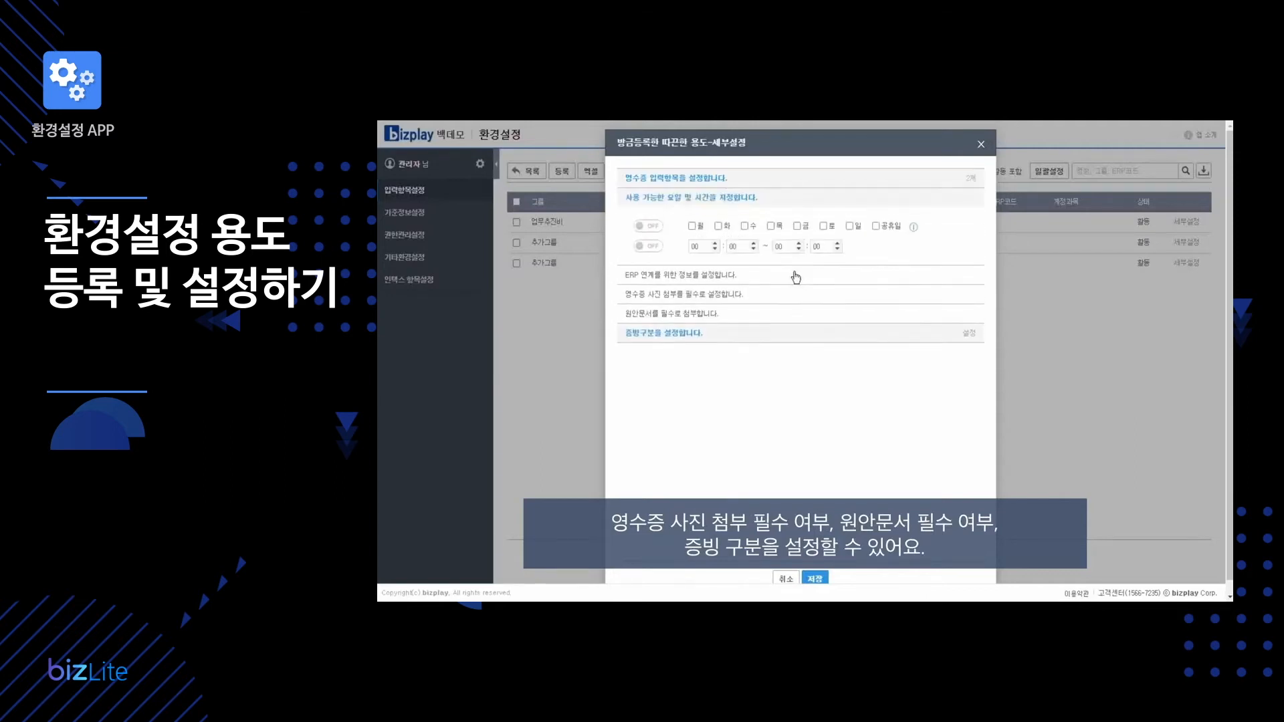
click(692, 227)
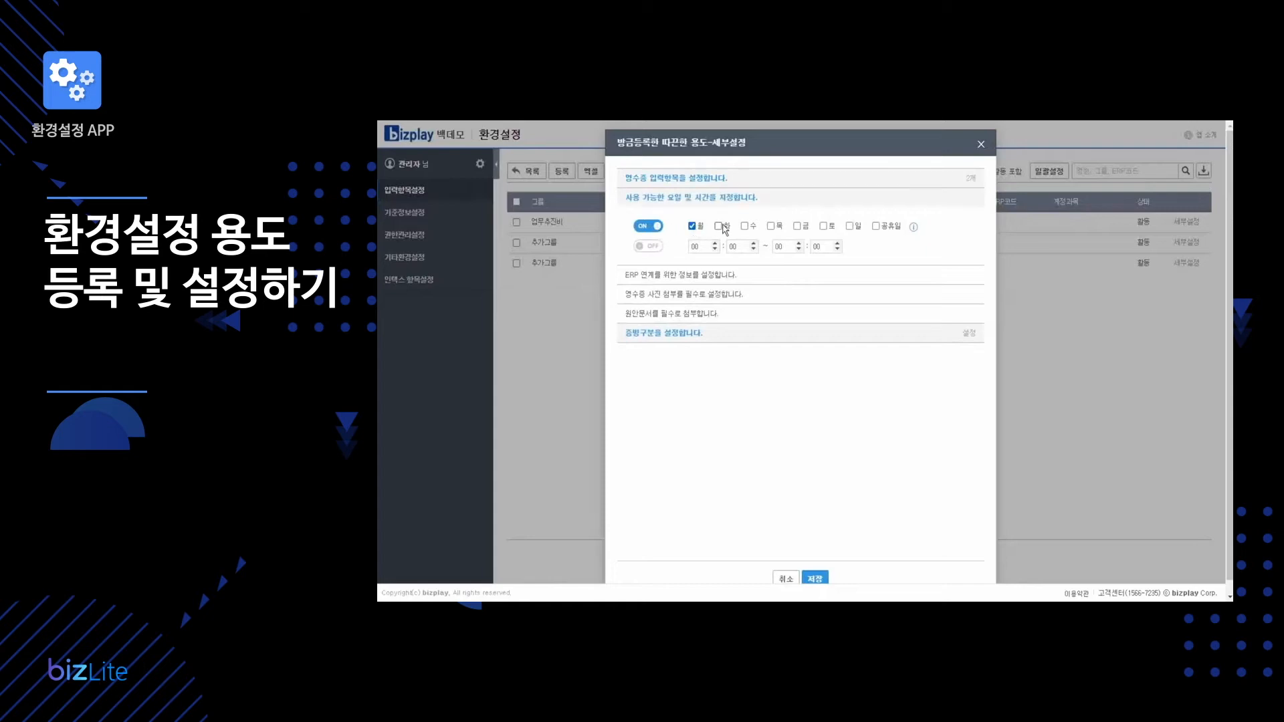
click(718, 227)
click(745, 226)
click(771, 226)
click(662, 247)
click(798, 250)
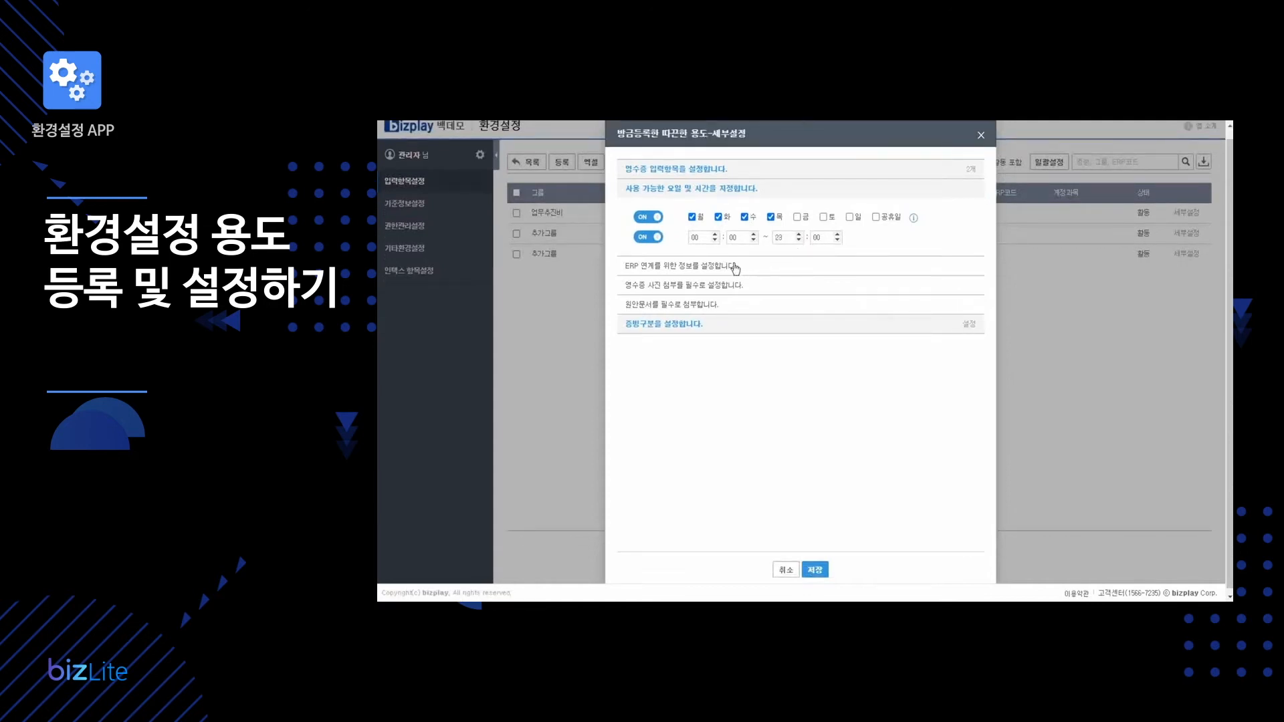
- Link account 식대 and require a receipt photo and original document
click(685, 267)
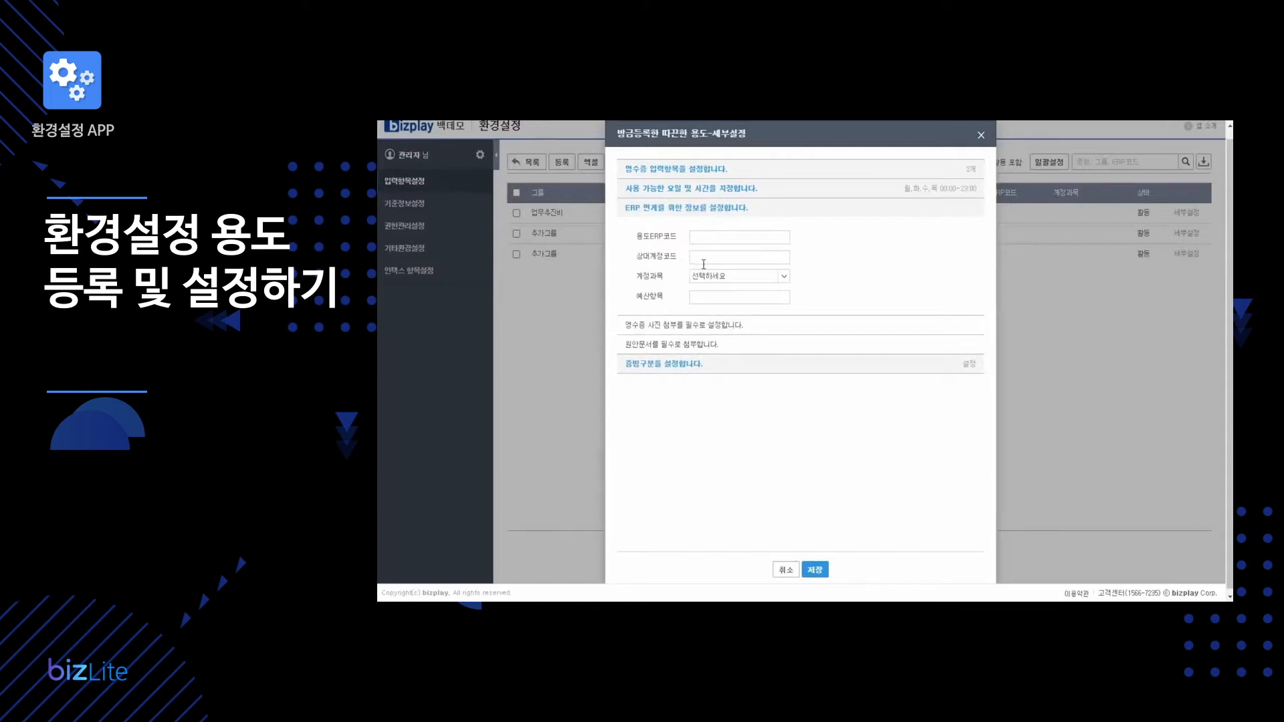
click(784, 277)
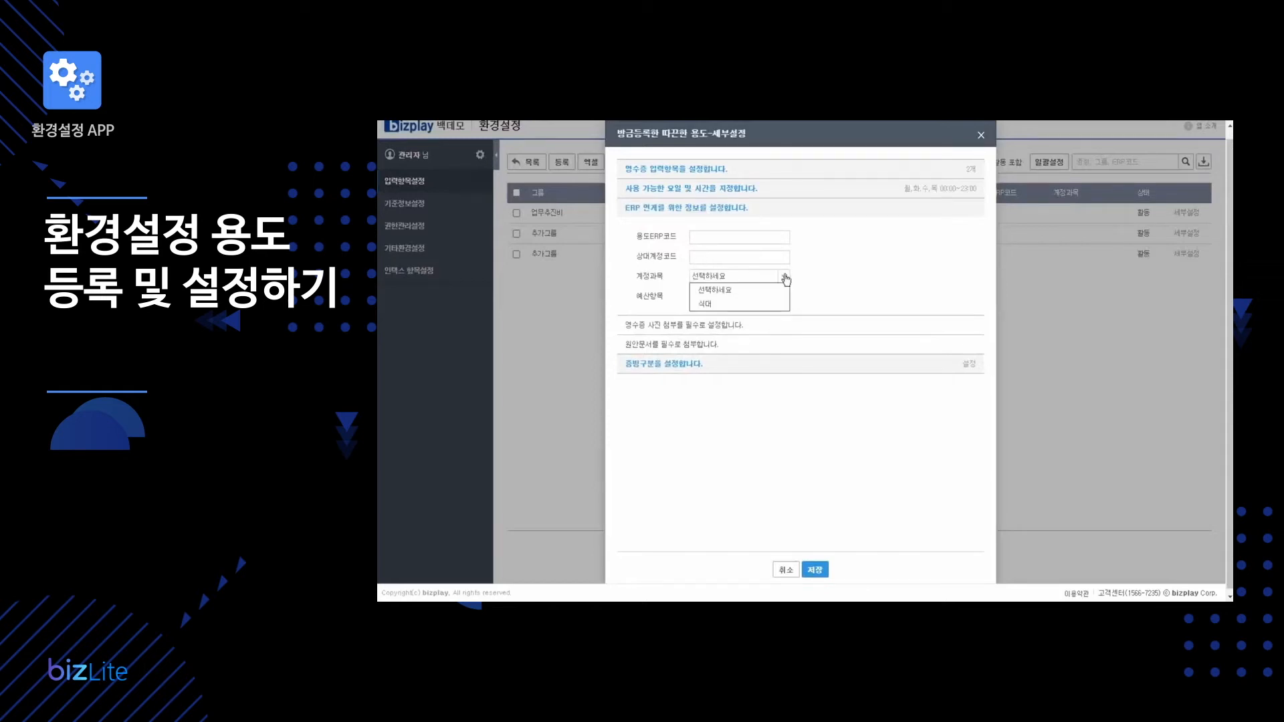
click(729, 304)
click(668, 326)
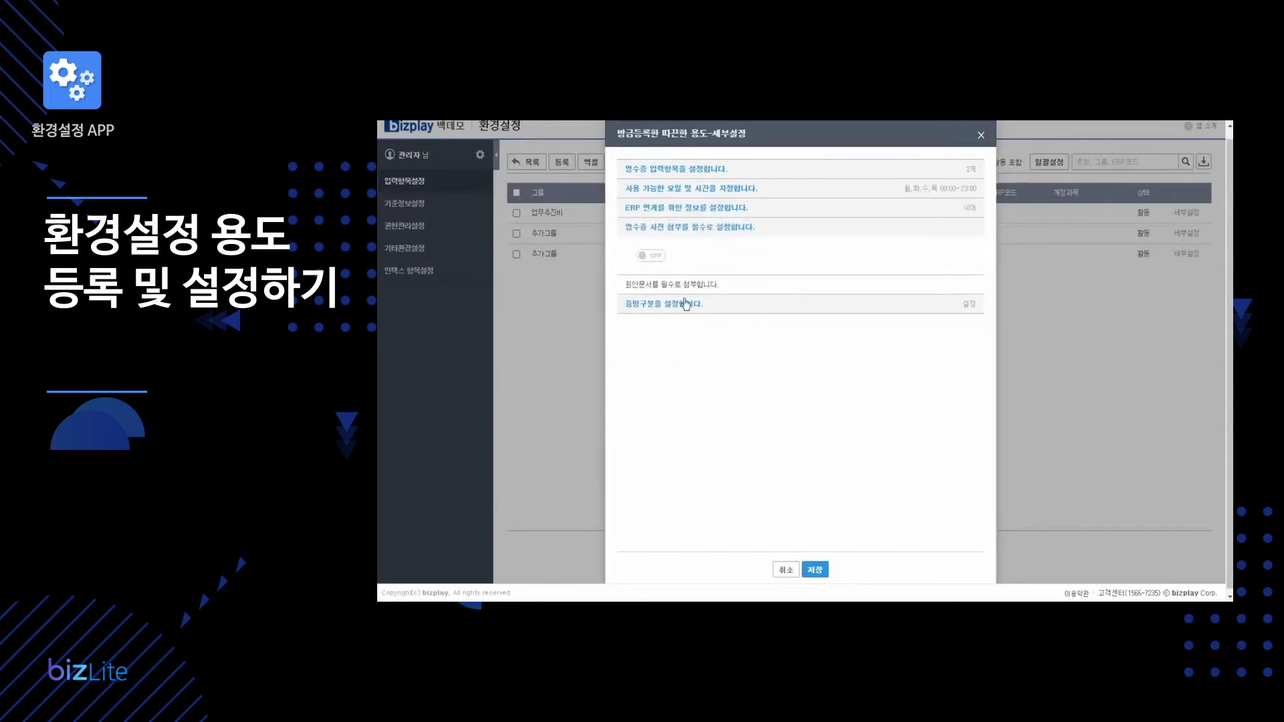
click(656, 259)
click(674, 285)
click(654, 276)
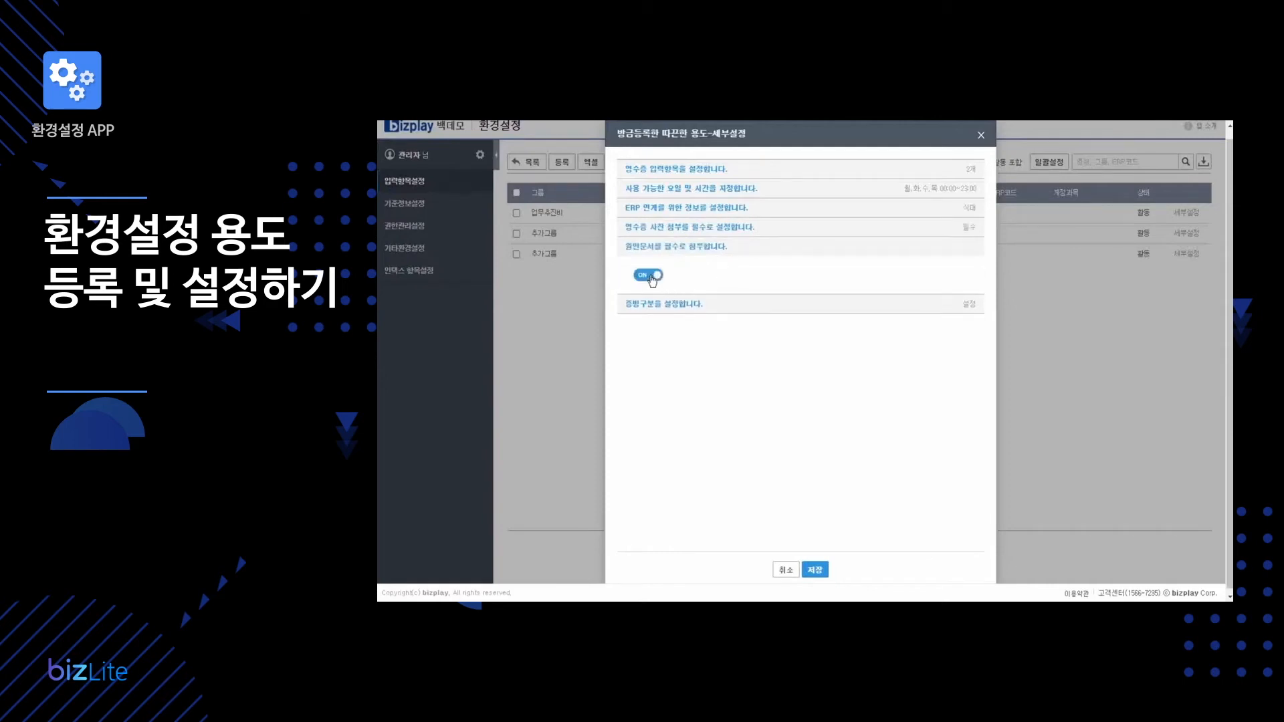
- Drop 교통카드, 기타증빙 and 개인카드 from the evidence types and save the settings
click(663, 305)
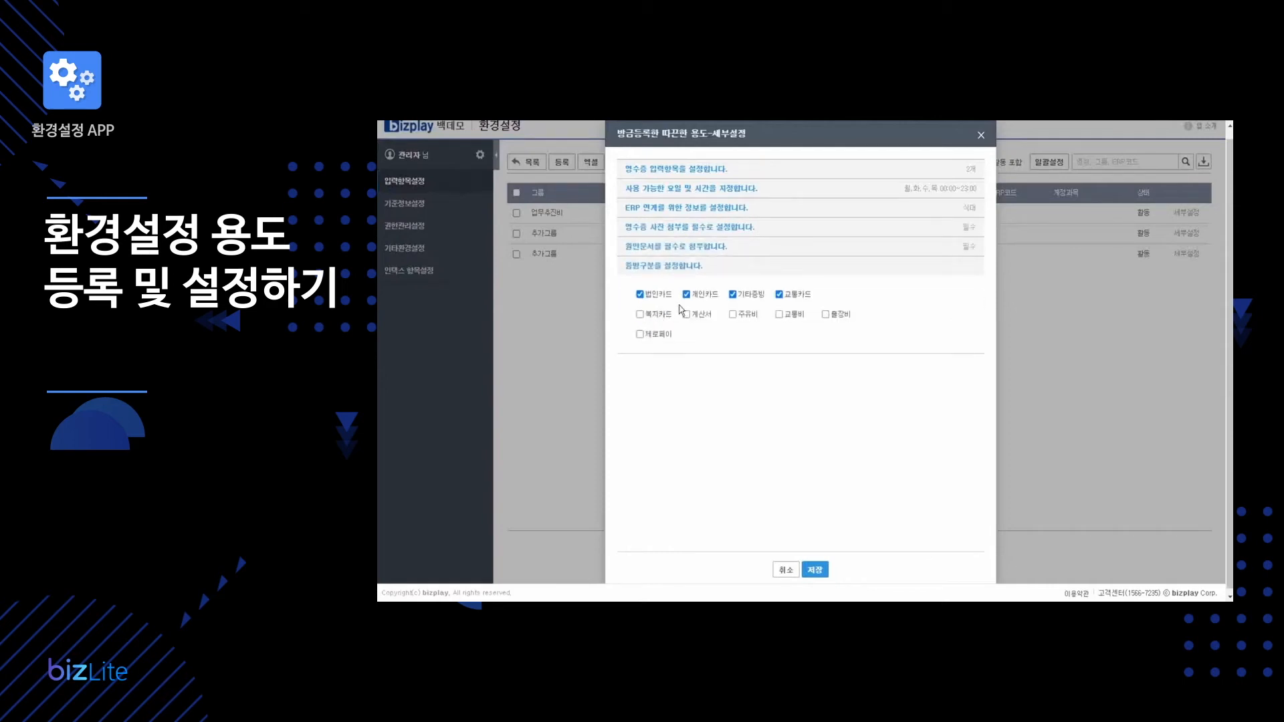
click(779, 295)
click(733, 294)
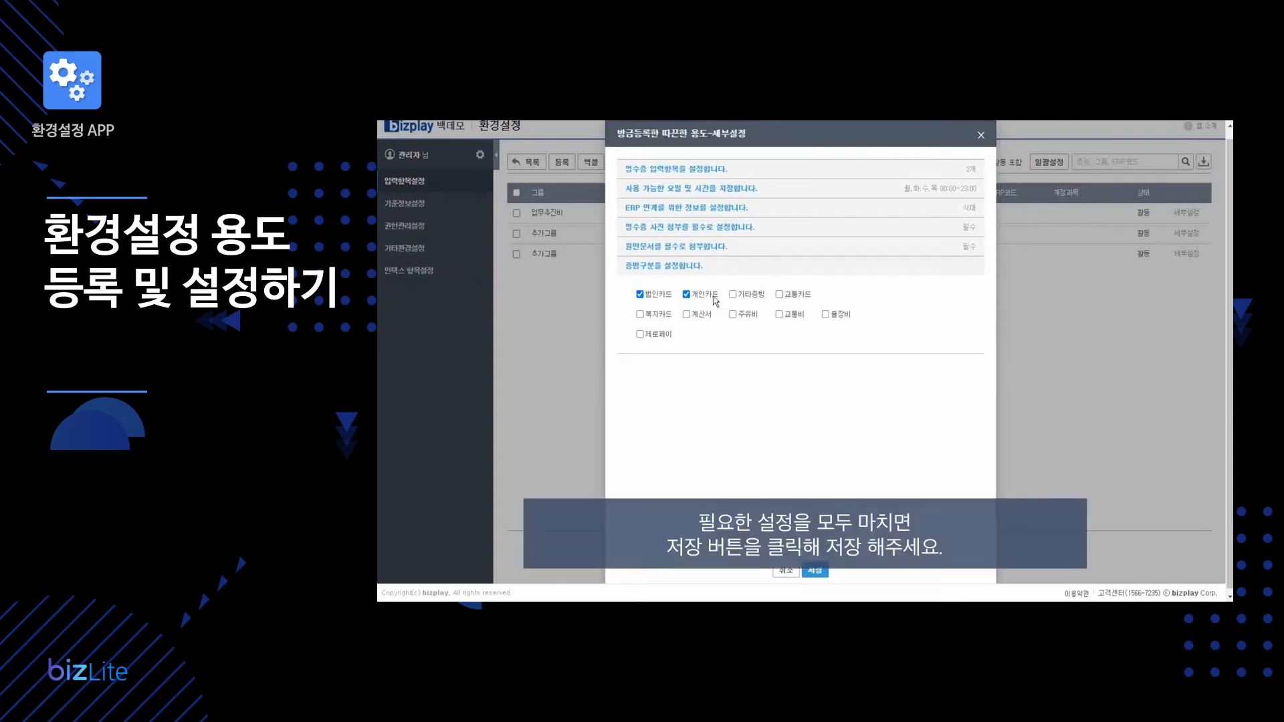
click(687, 295)
click(815, 571)
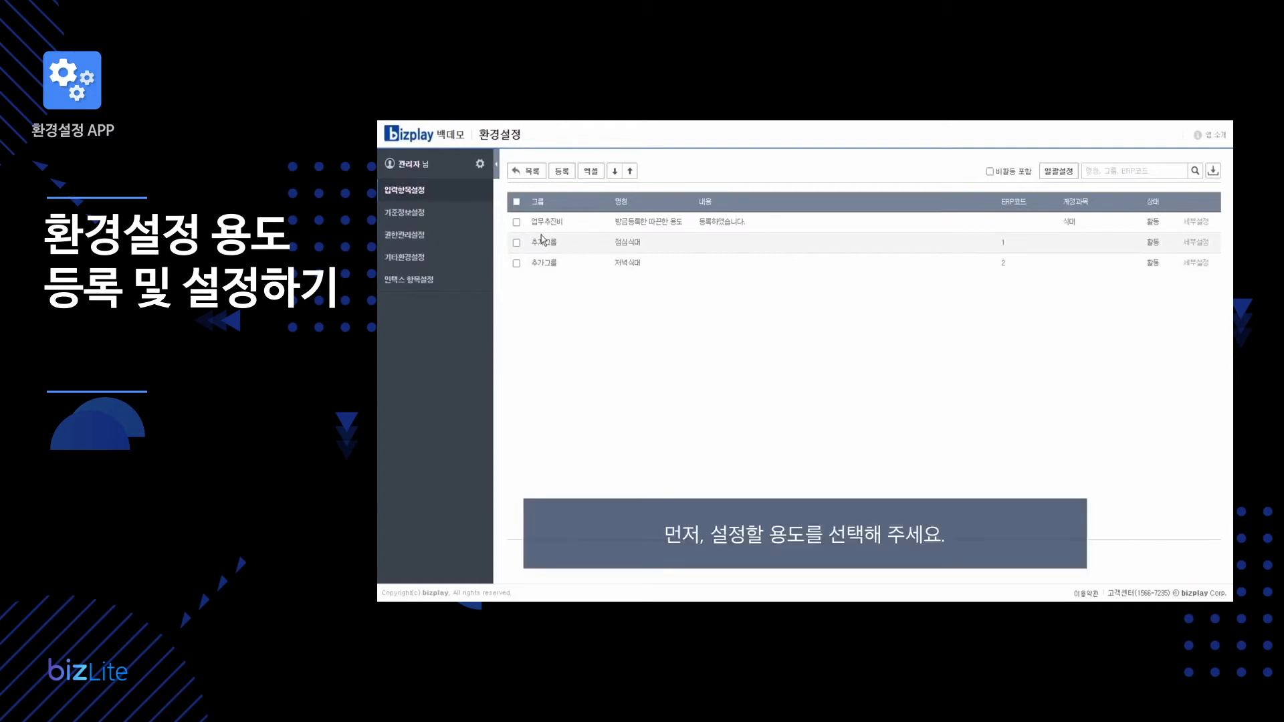
- Select 방금등록한 따끈한 용도 and 점심식대 and open 일괄설정 for them
click(516, 223)
click(517, 243)
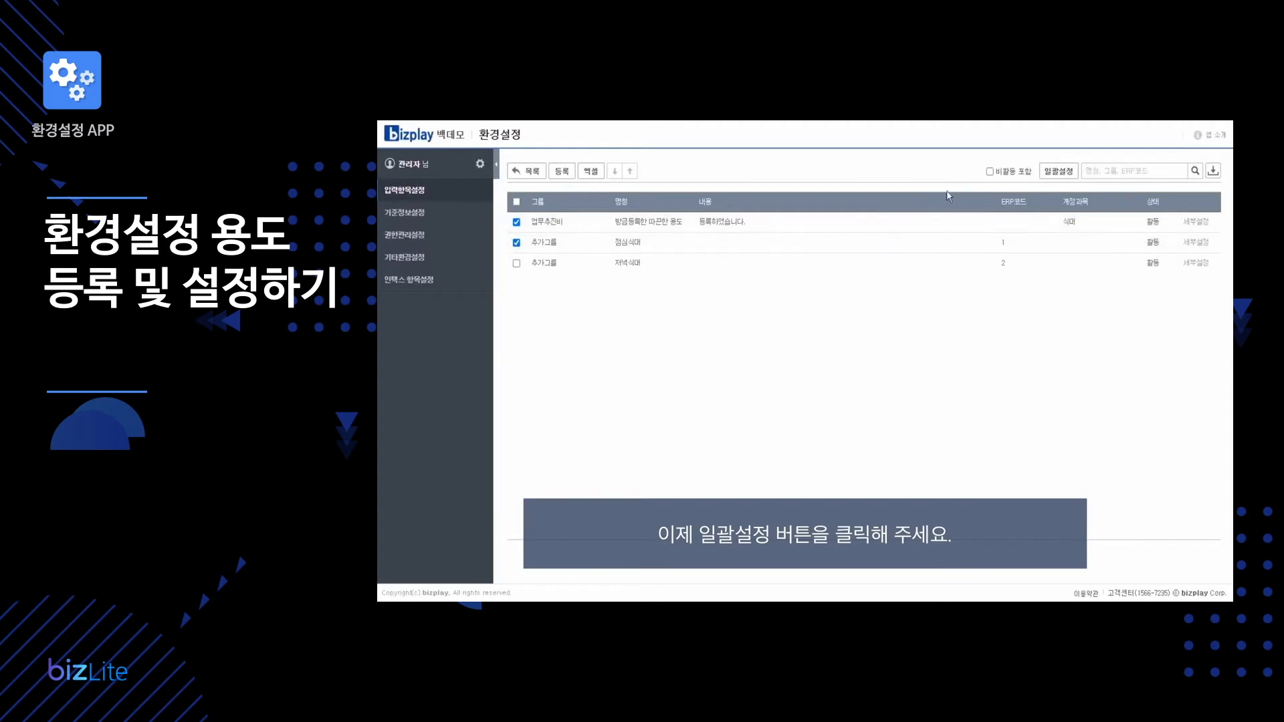
click(1057, 171)
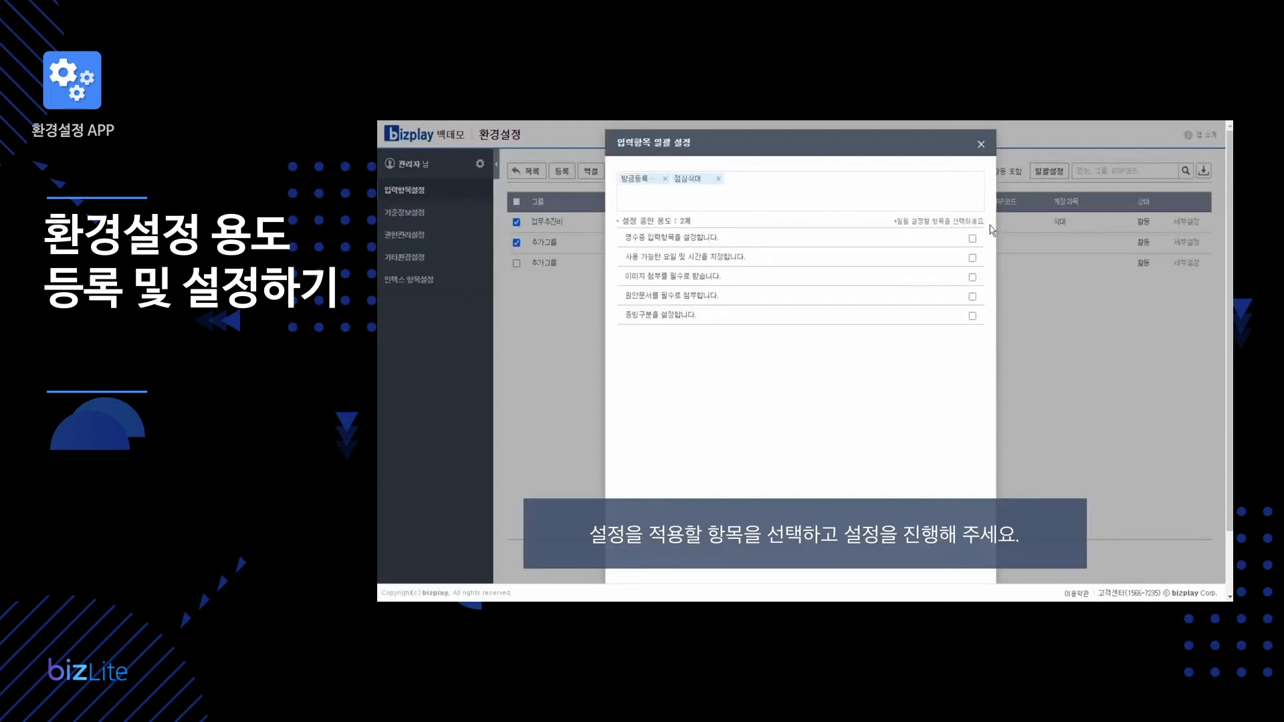
- Include input items in the bulk setting with 내용, 구분 and 사용자 switched on
click(973, 239)
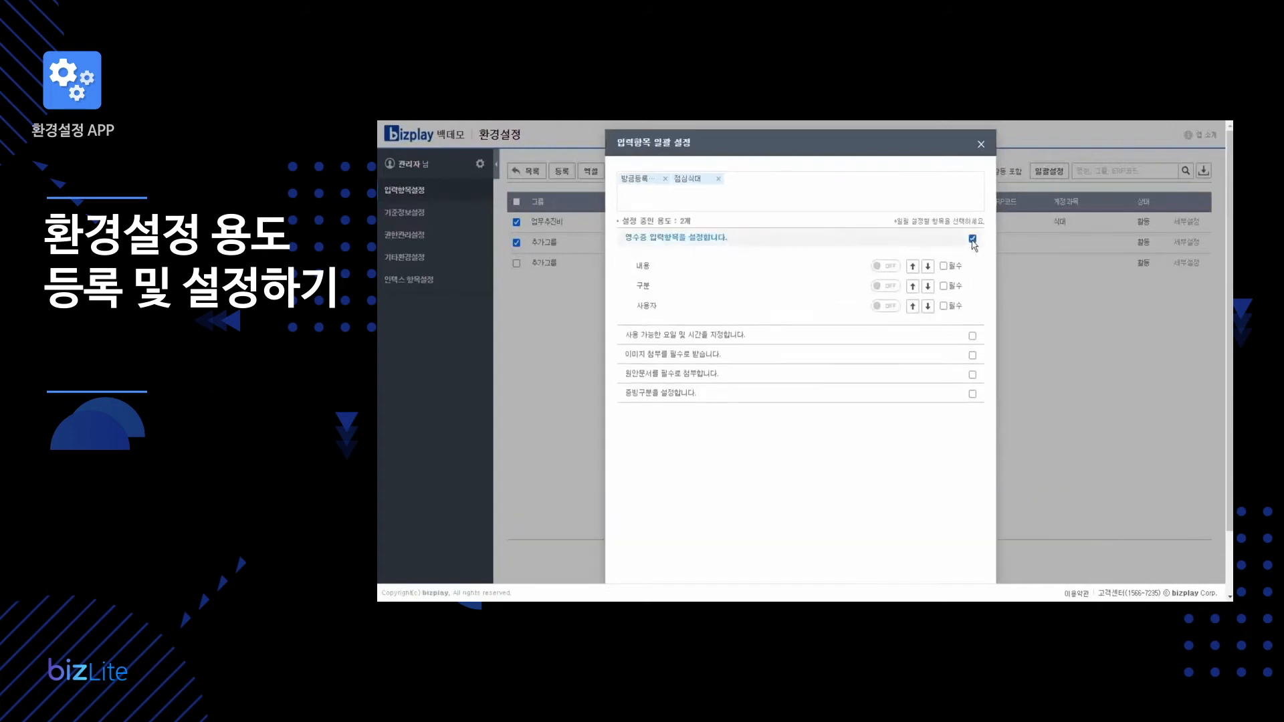
click(895, 266)
click(895, 287)
click(895, 307)
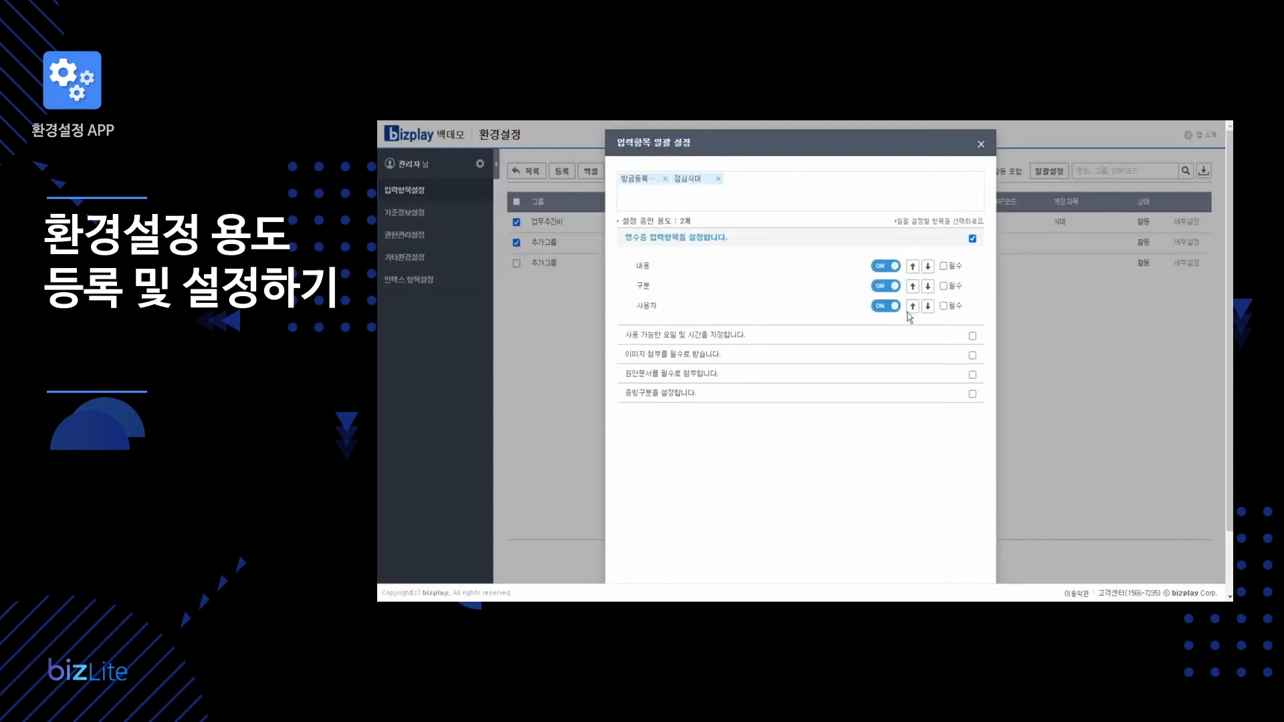
- Include usable hours with the time range switched on, ending at 23:59
click(973, 337)
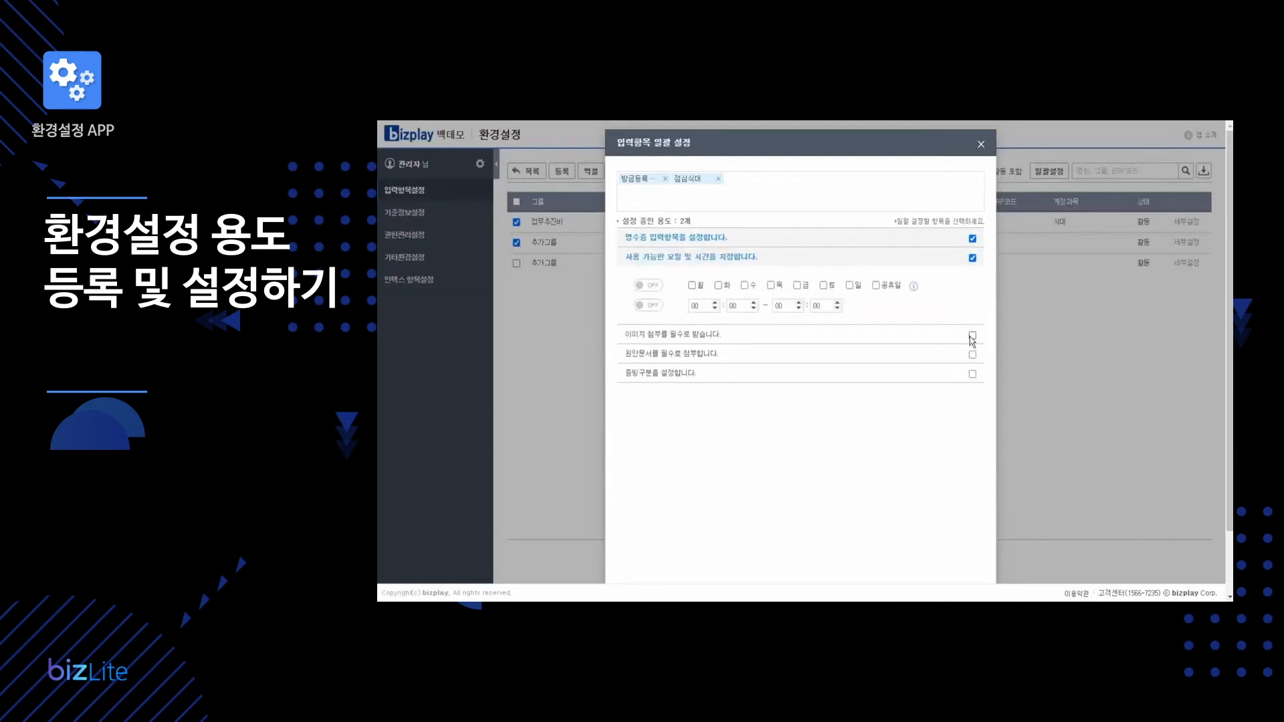
click(648, 305)
click(799, 309)
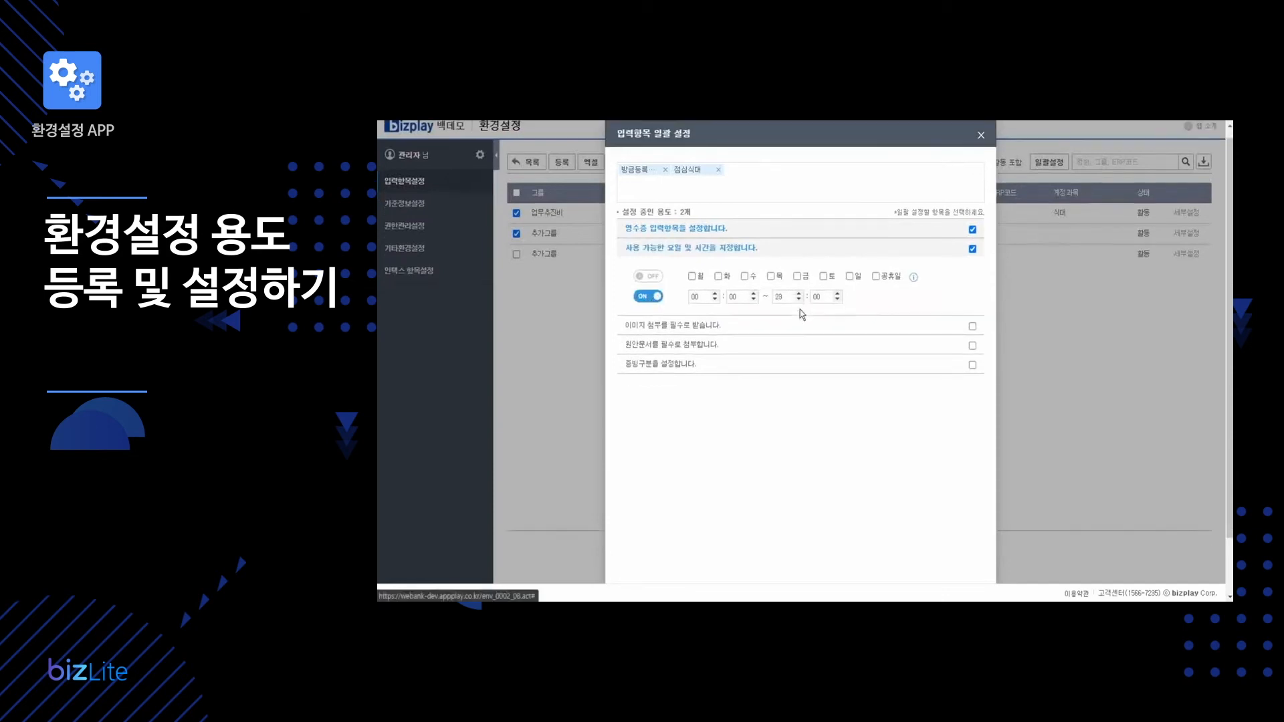
click(837, 300)
- Accept 법인카드, 개인카드 and 기타증빙 as evidence, then save and apply to both usages
click(973, 364)
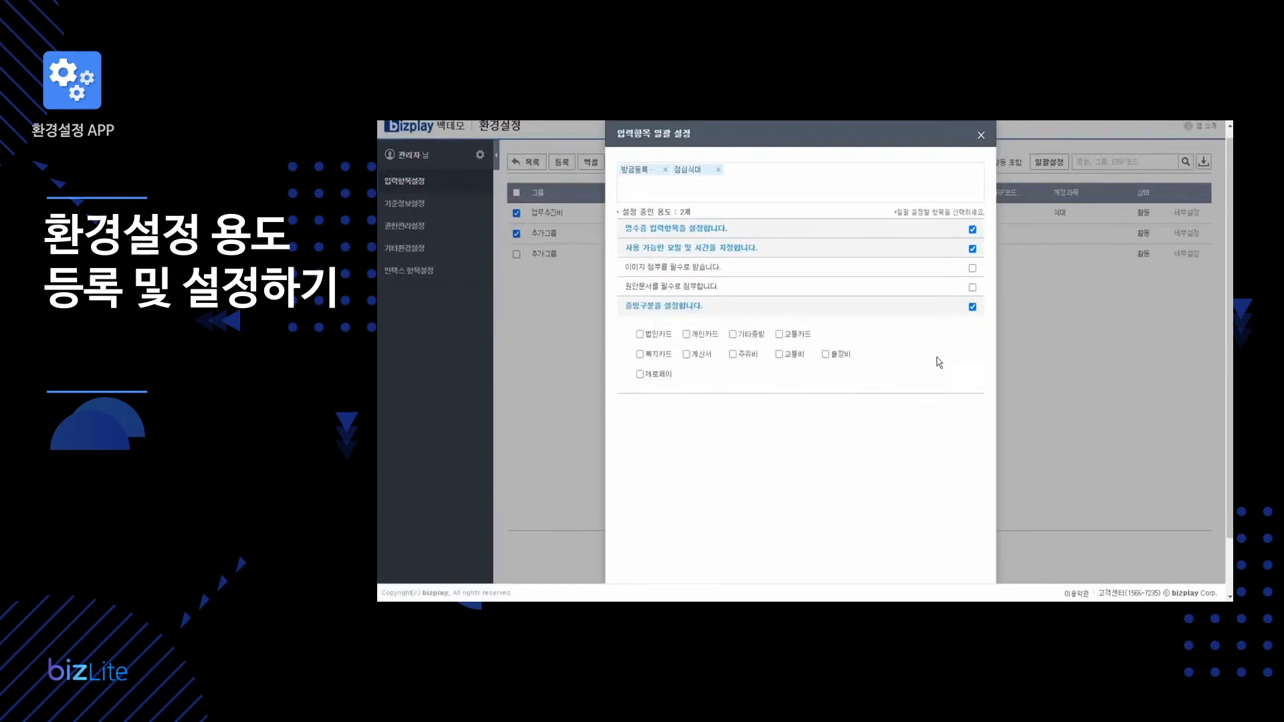
click(644, 336)
click(688, 336)
click(733, 335)
scroll(868, 347, down, 1)
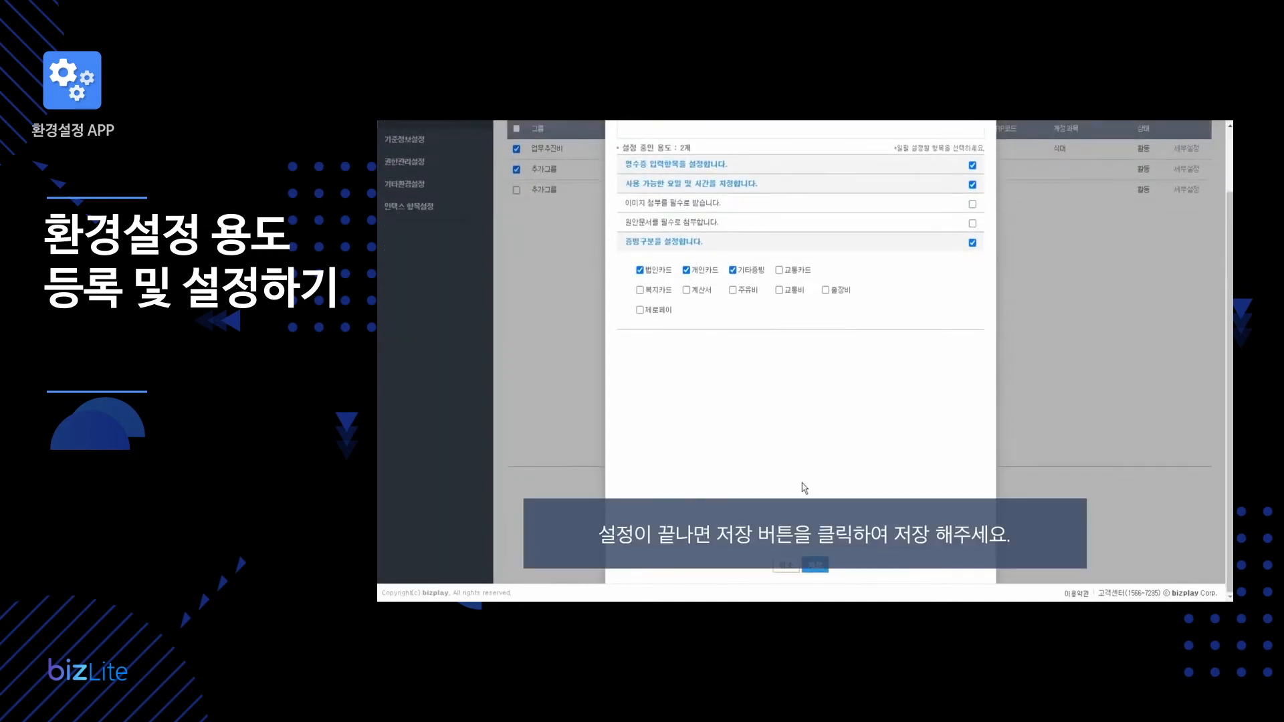
click(813, 568)
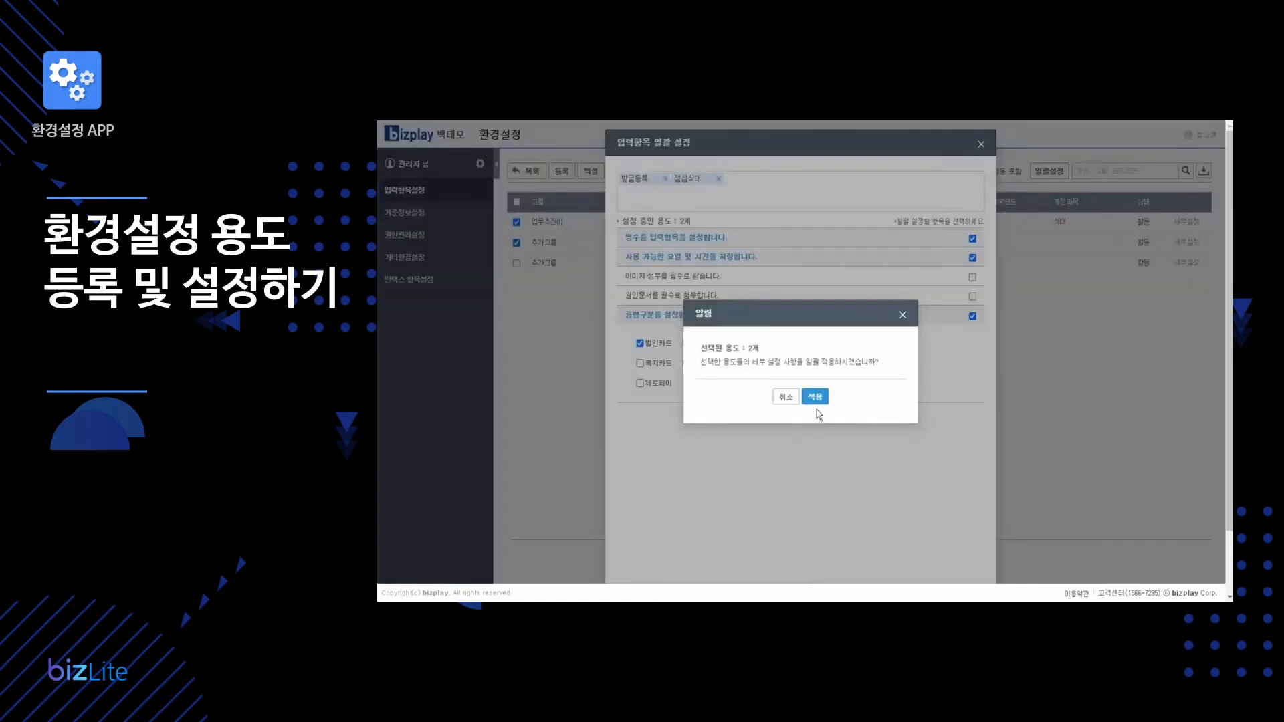
click(816, 397)
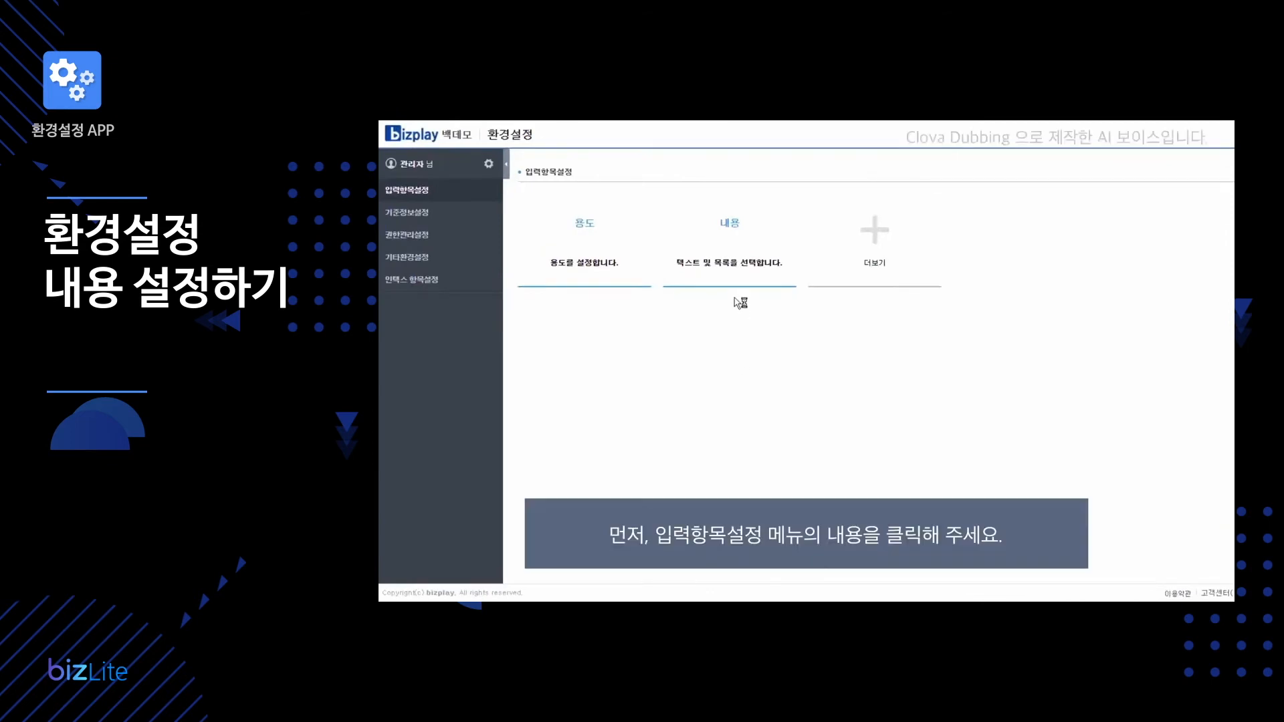
- Give 내용 text input with hint '출장지역을 입력하세요.' and a 20-character limit, then save
click(732, 268)
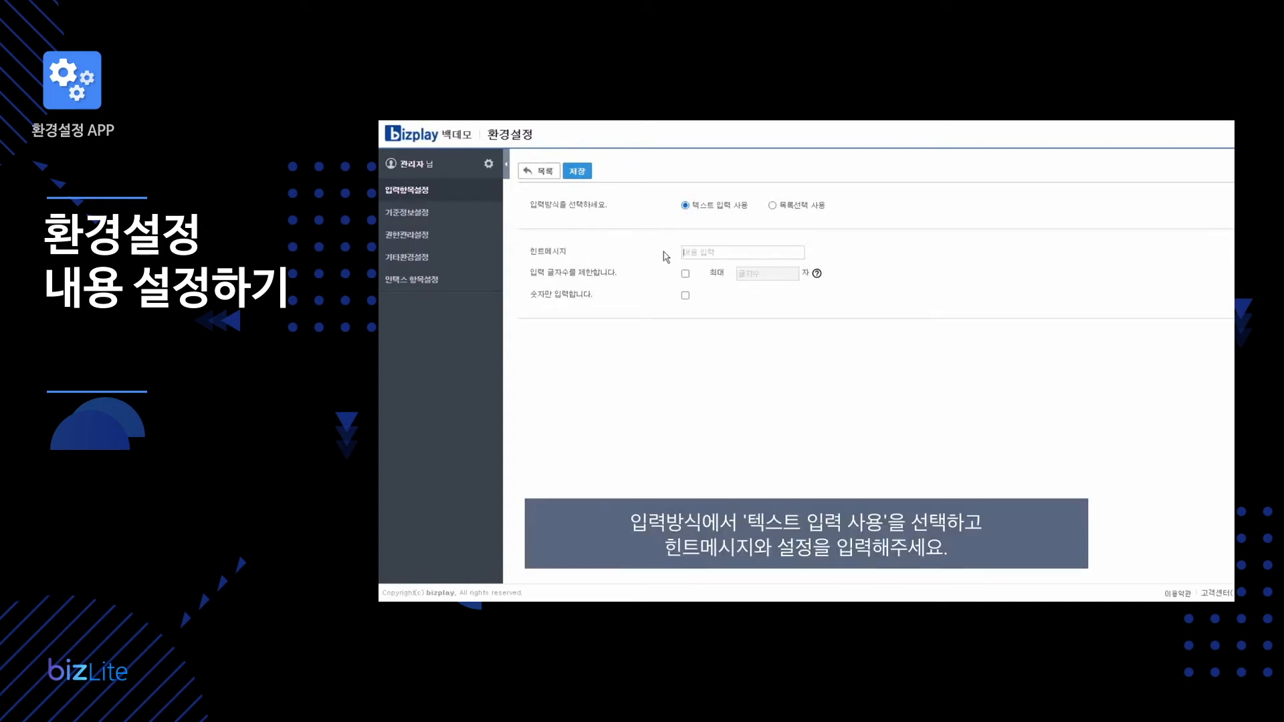
text(출장지역을 입력하세요.)
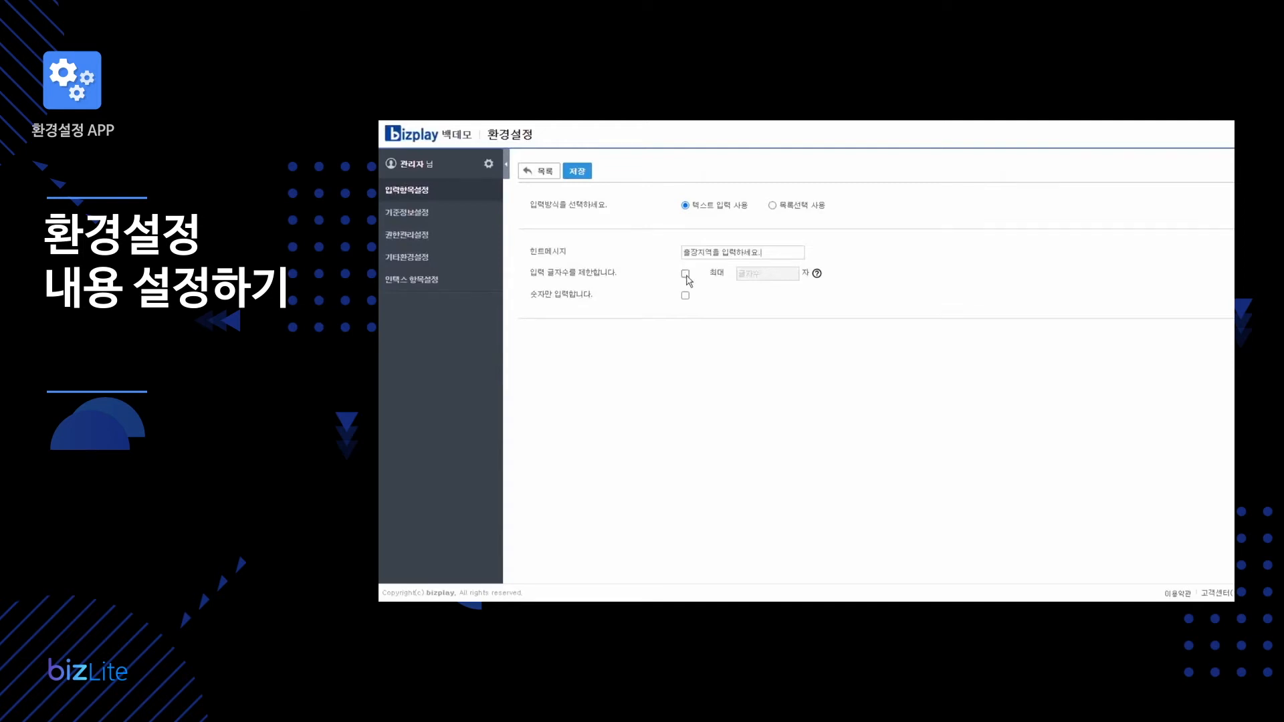
click(684, 273)
text(20)
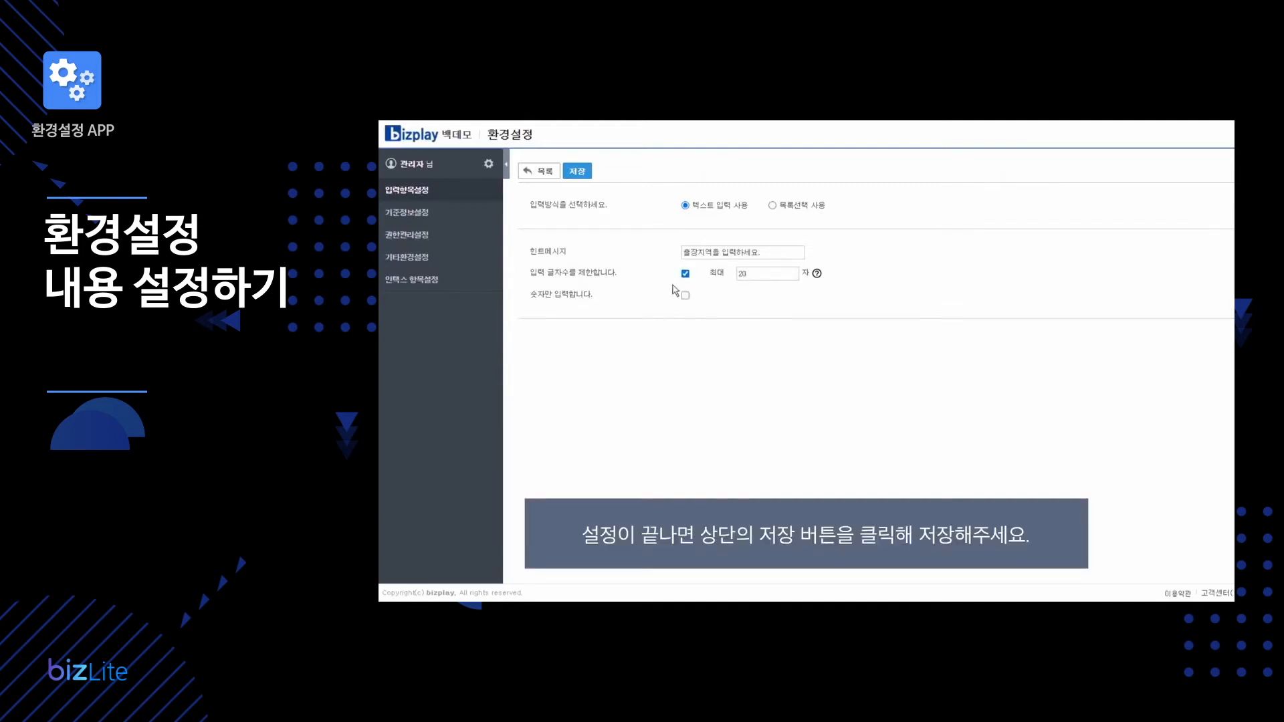
click(578, 173)
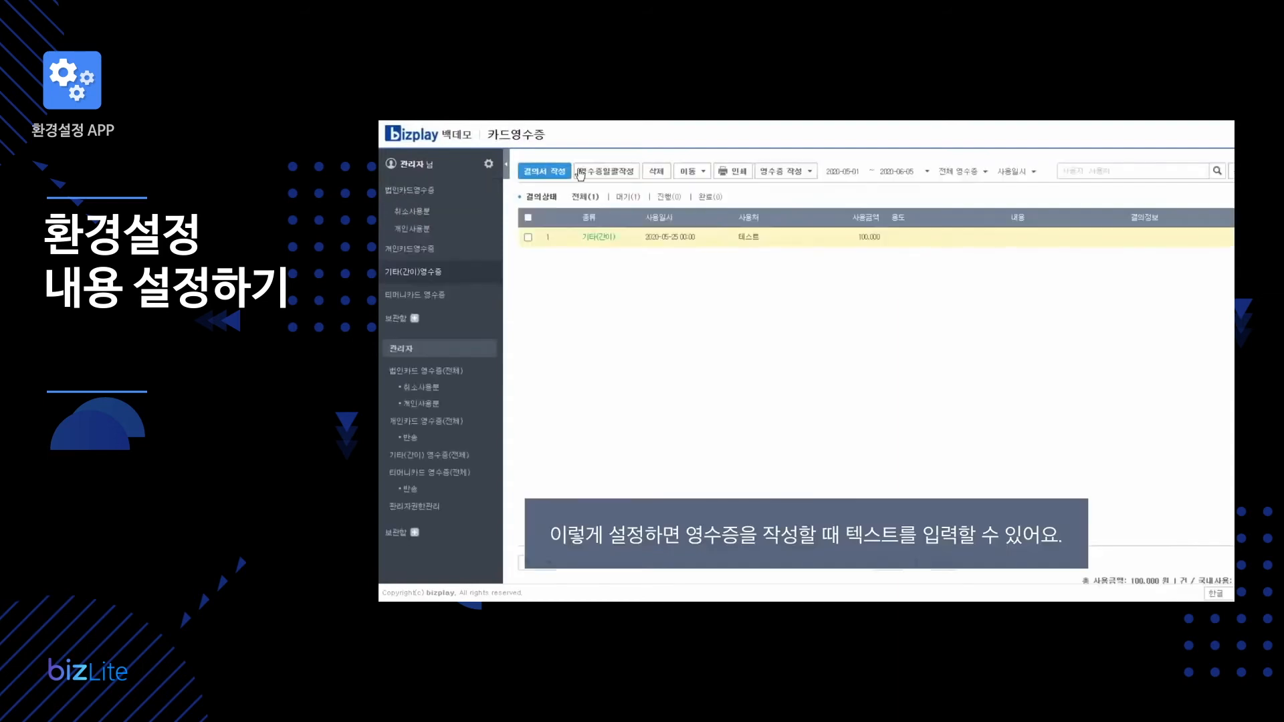
- On a test receipt, set usage 점심식대, enter 부산 in 내용, and close it
click(746, 240)
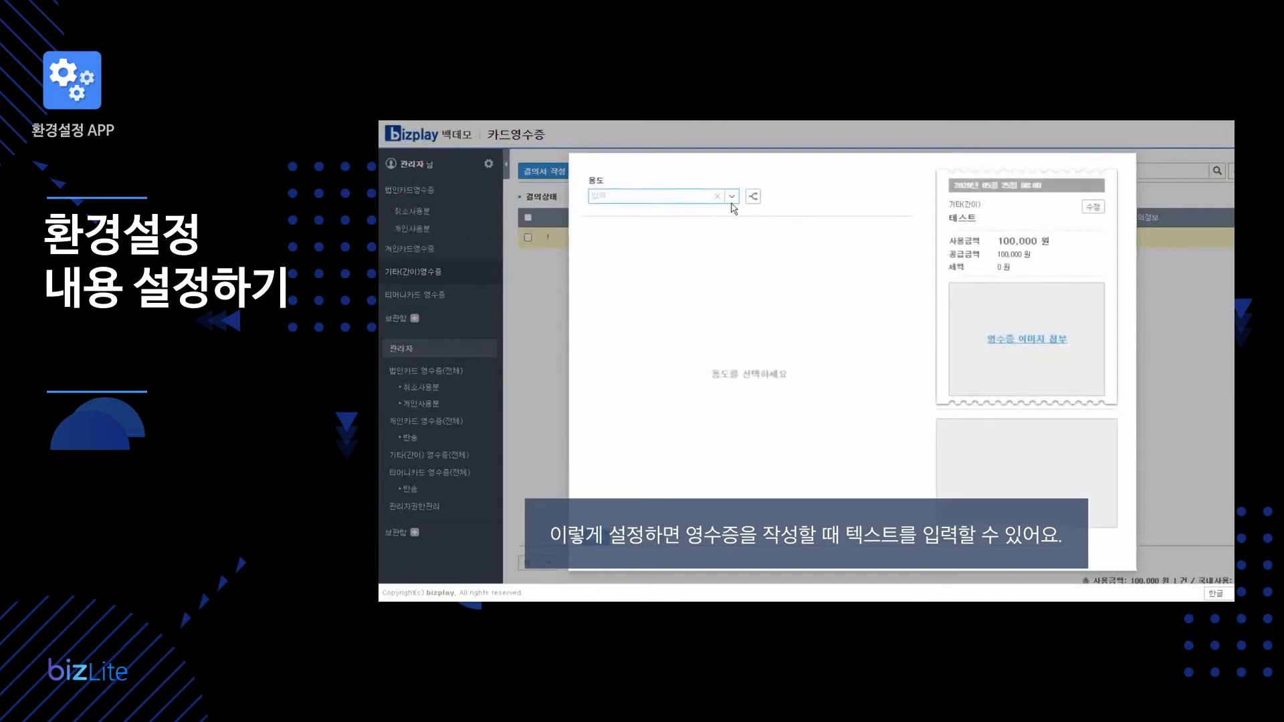
click(733, 197)
click(731, 226)
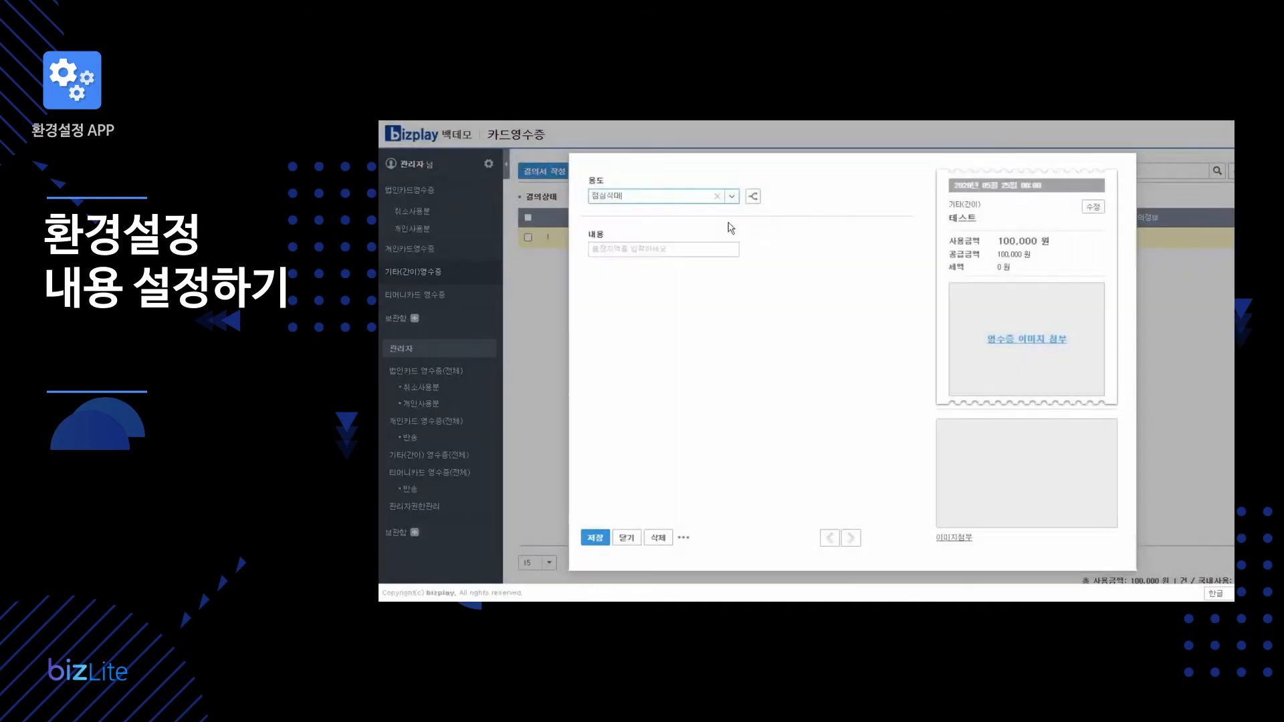
click(674, 248)
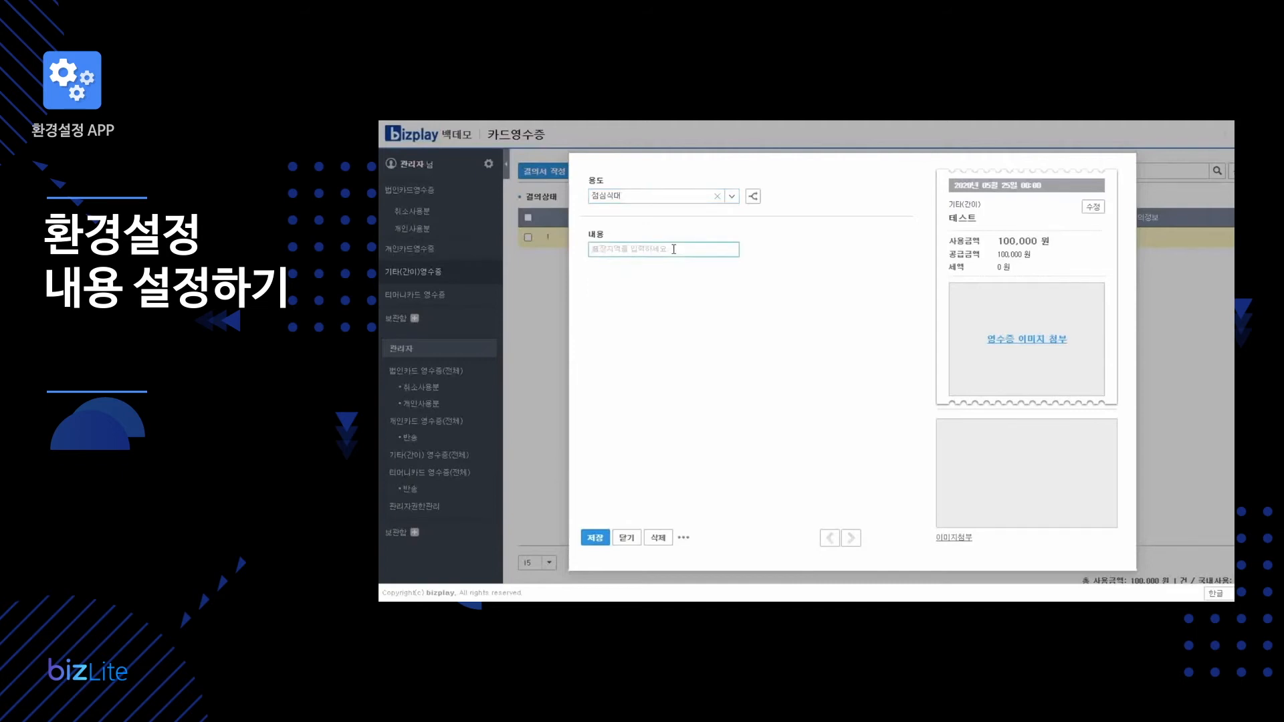
text(부새)
click(623, 536)
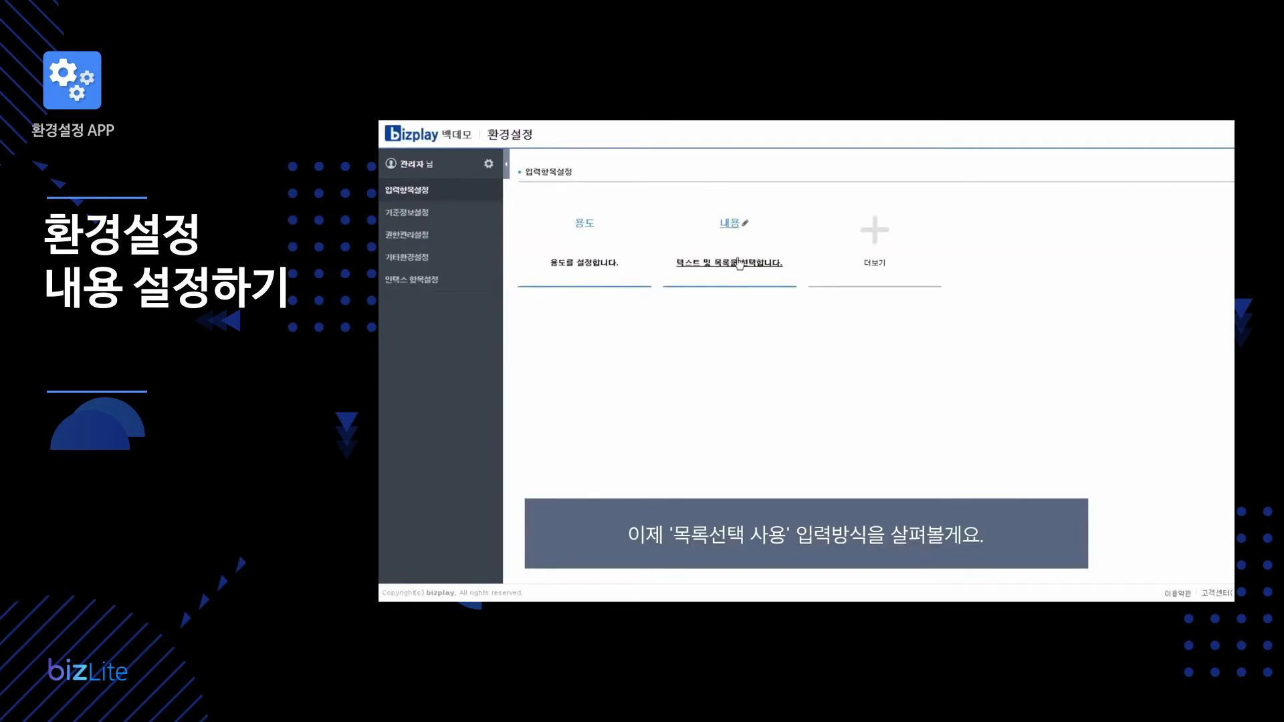
- Switch 내용 to 목록선택 with direct entry and a default value allowed
click(740, 263)
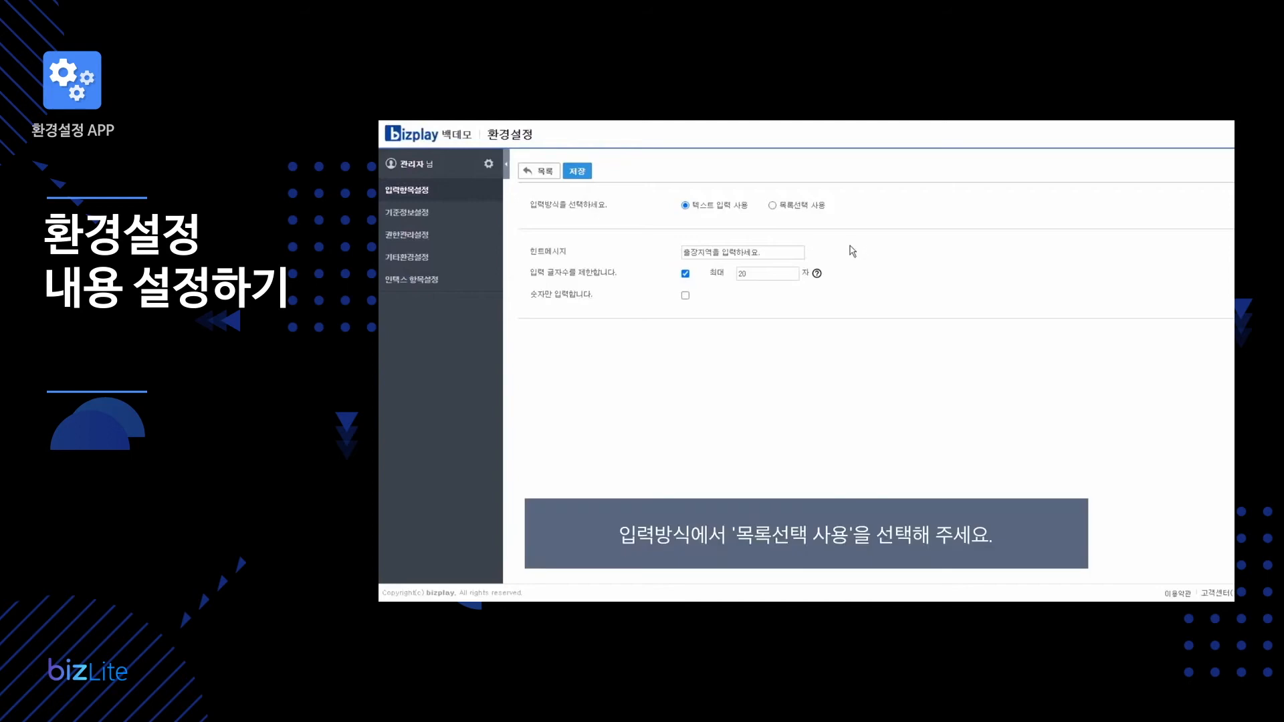
click(772, 206)
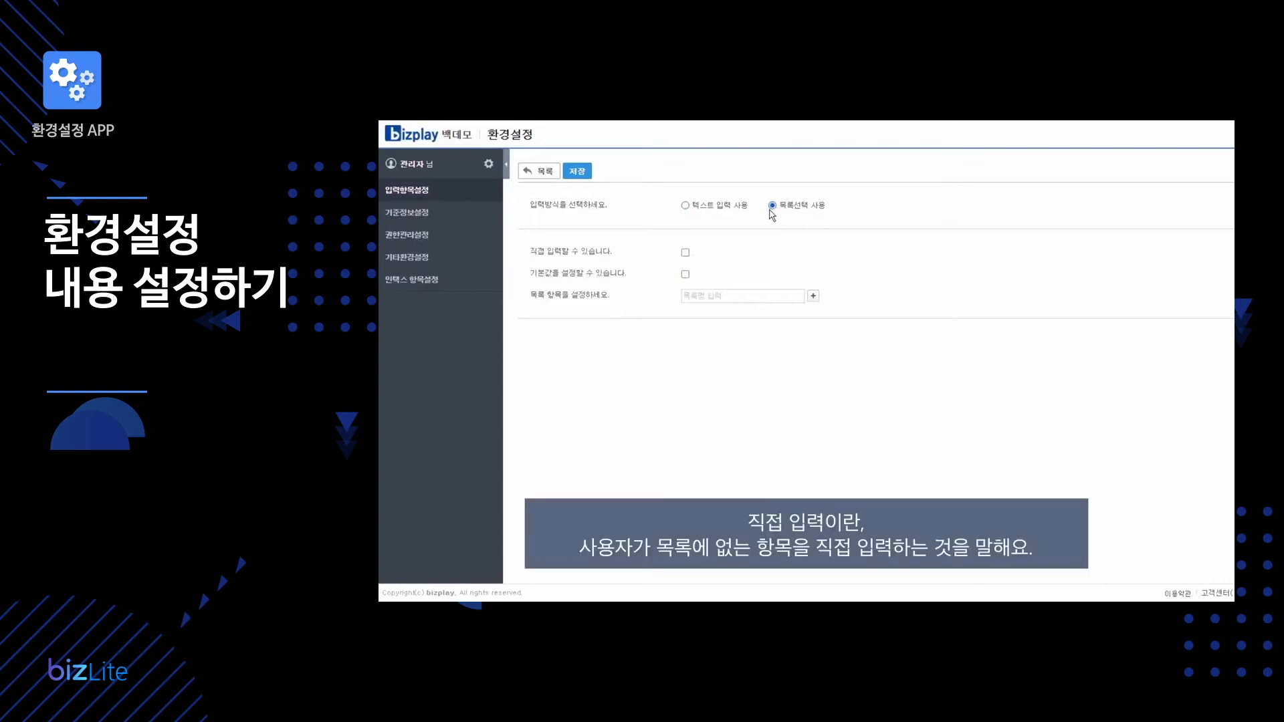
click(686, 252)
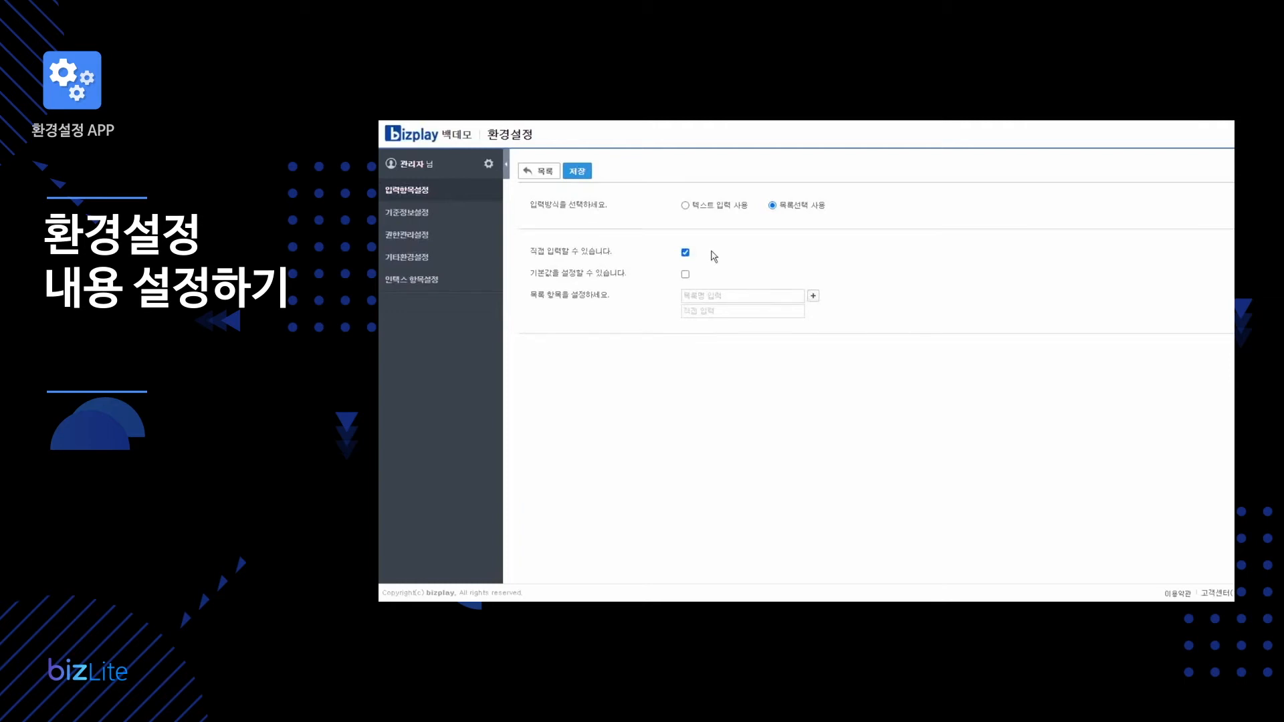
click(685, 275)
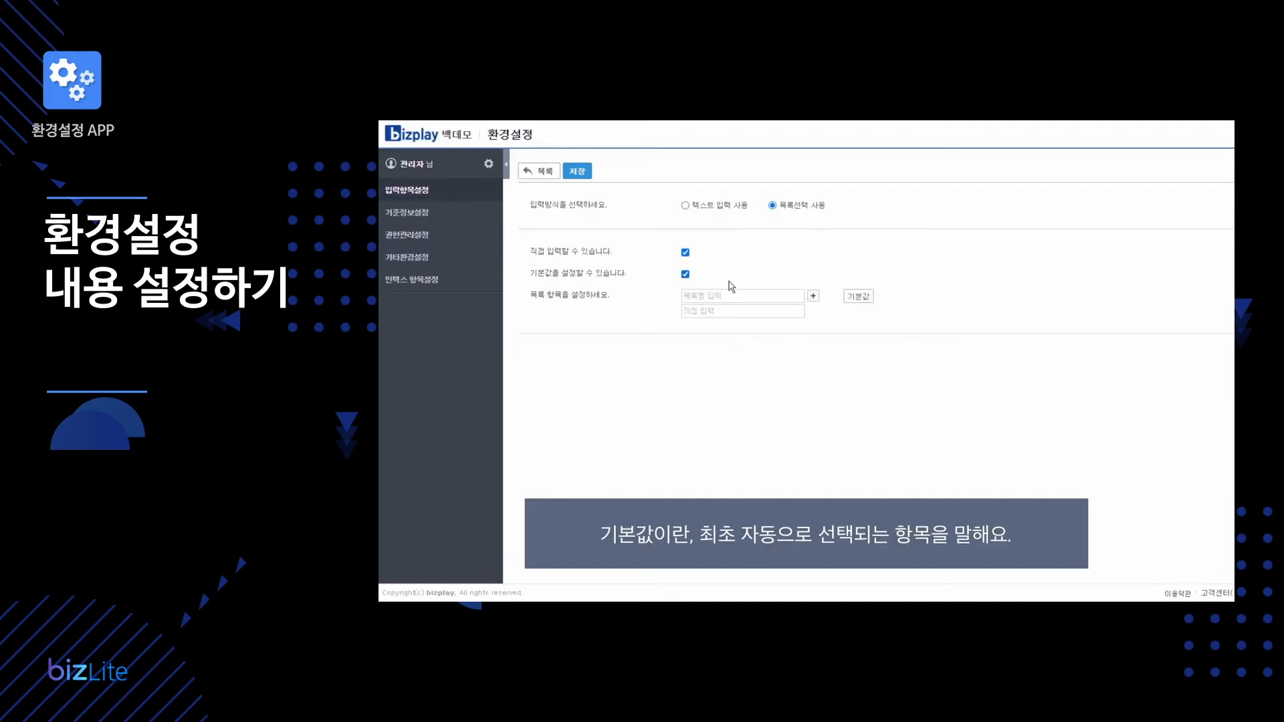
click(813, 298)
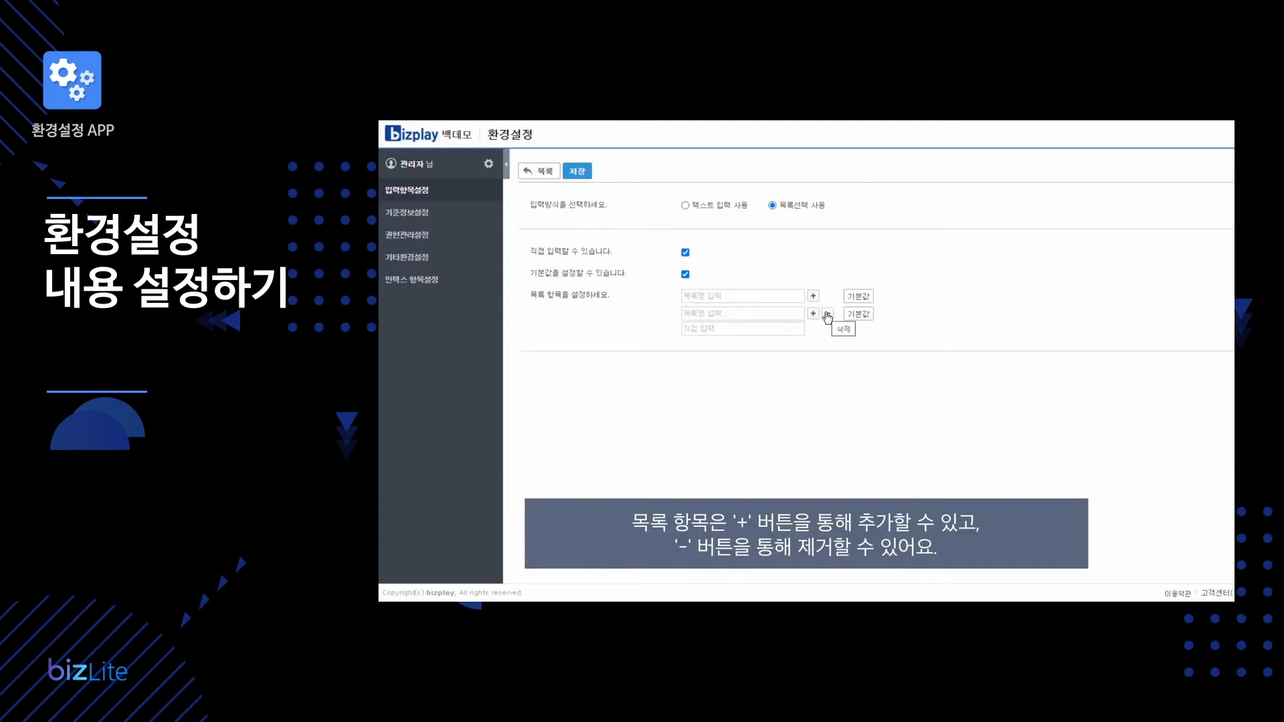
click(827, 315)
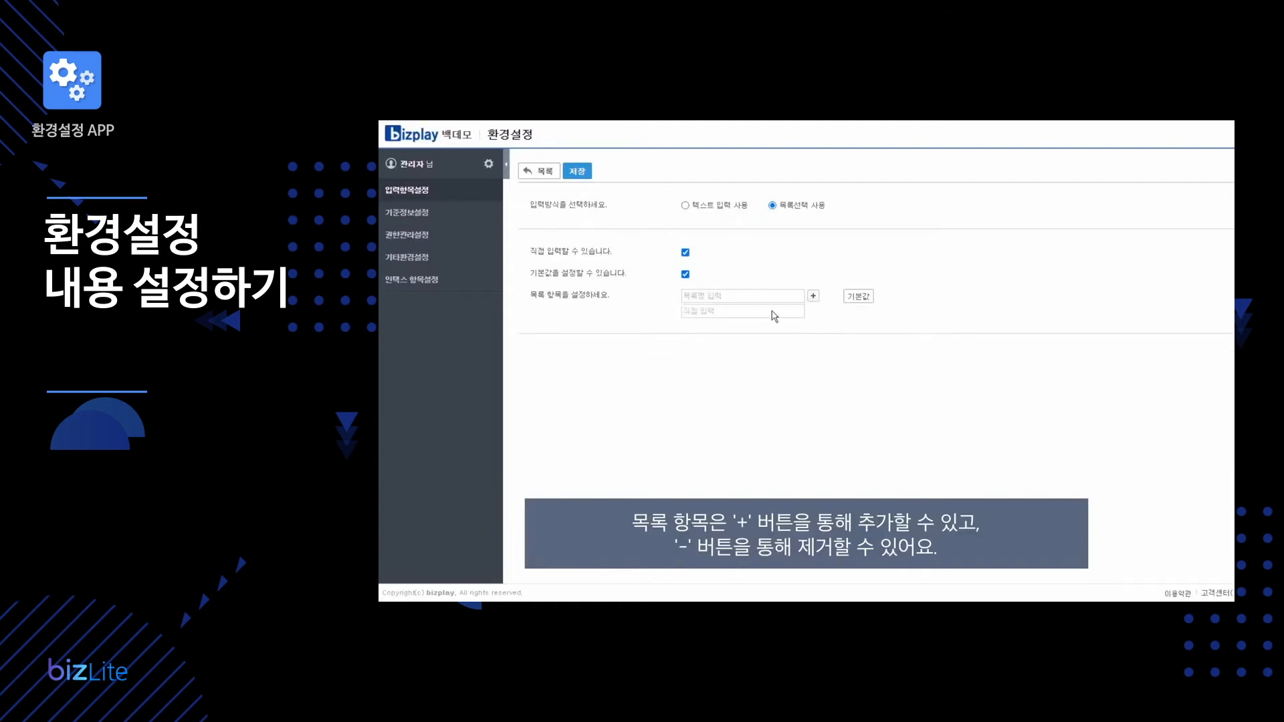
- Add list items 서울, 경기, 경상, 전라, make 서울 the default, and save
click(734, 293)
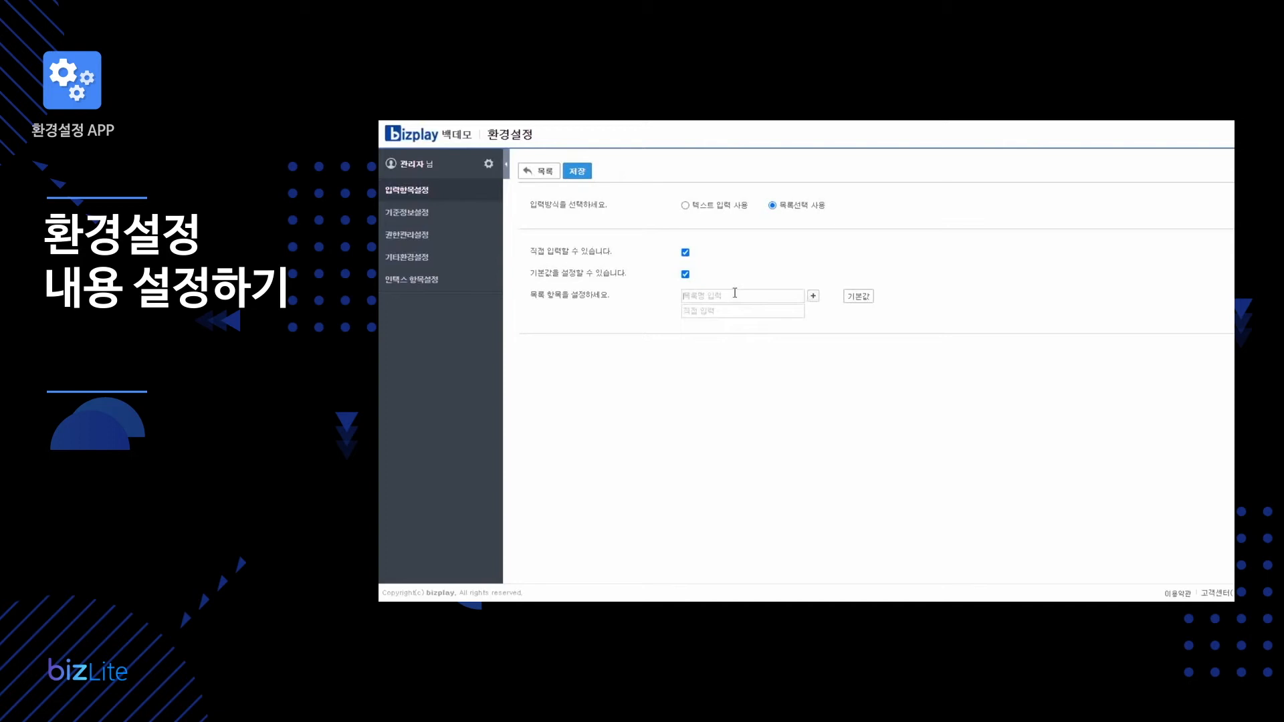
text(서울)
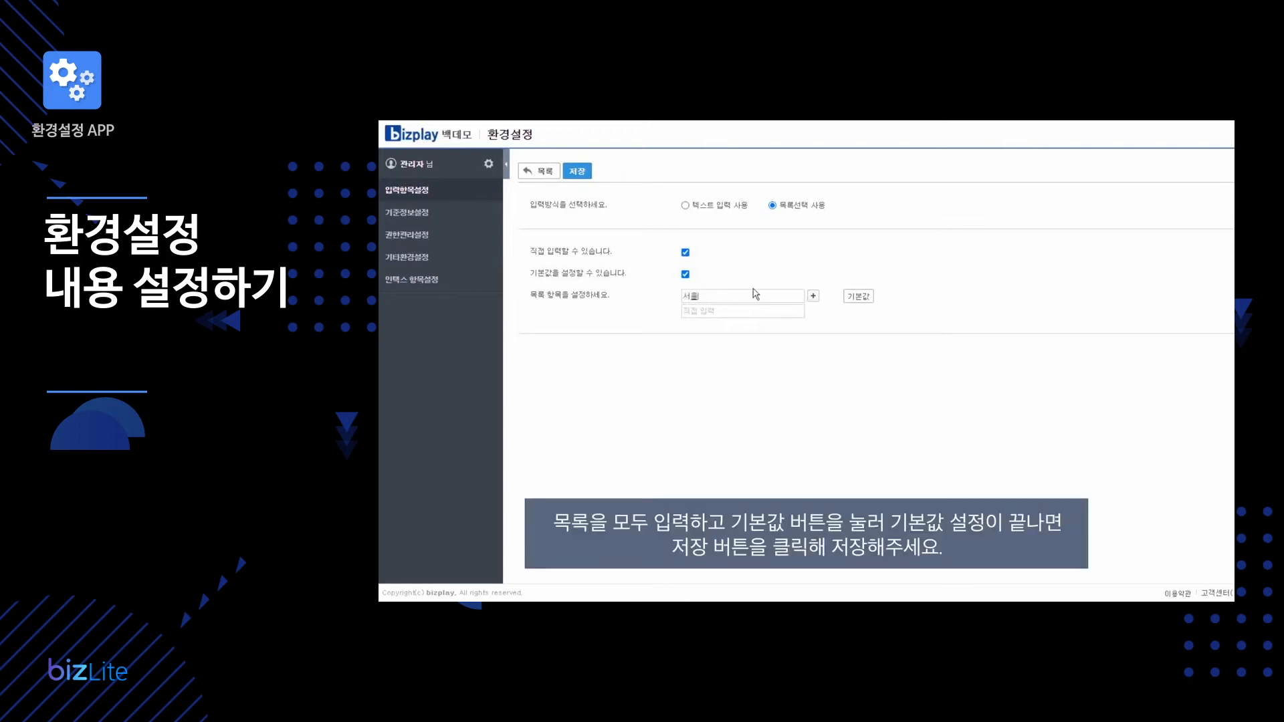
click(813, 295)
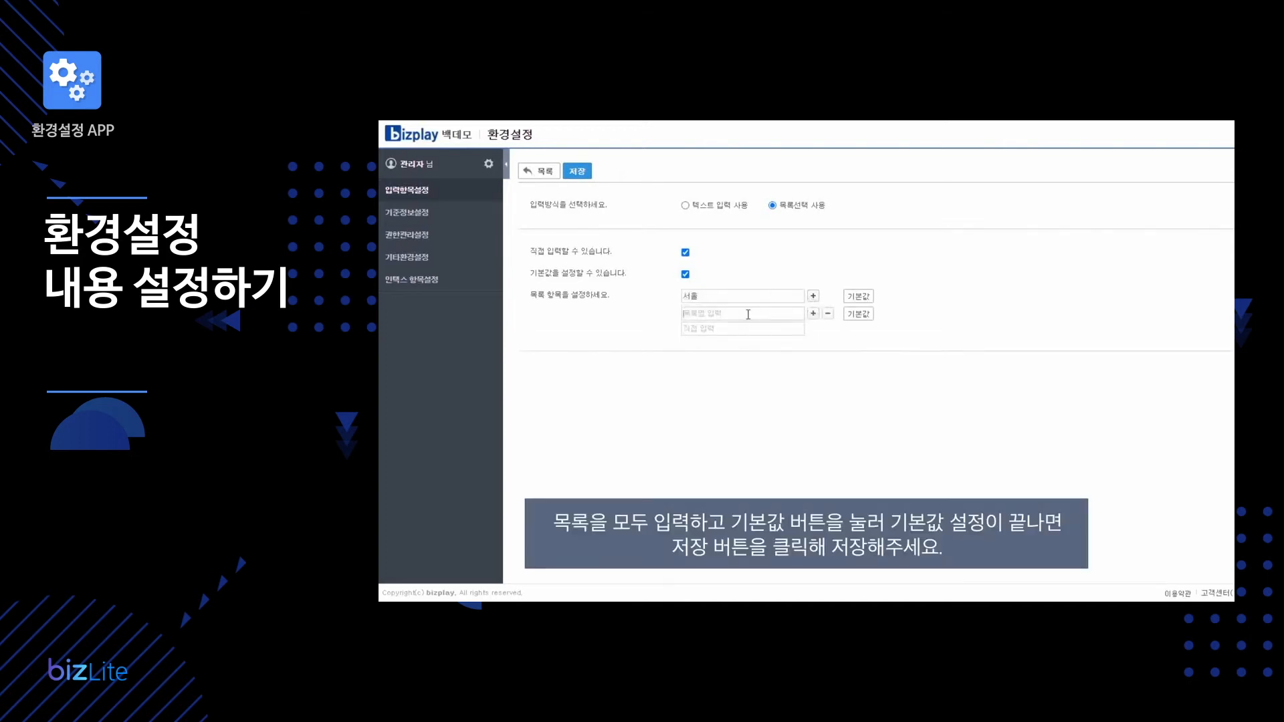
text(경기)
click(813, 313)
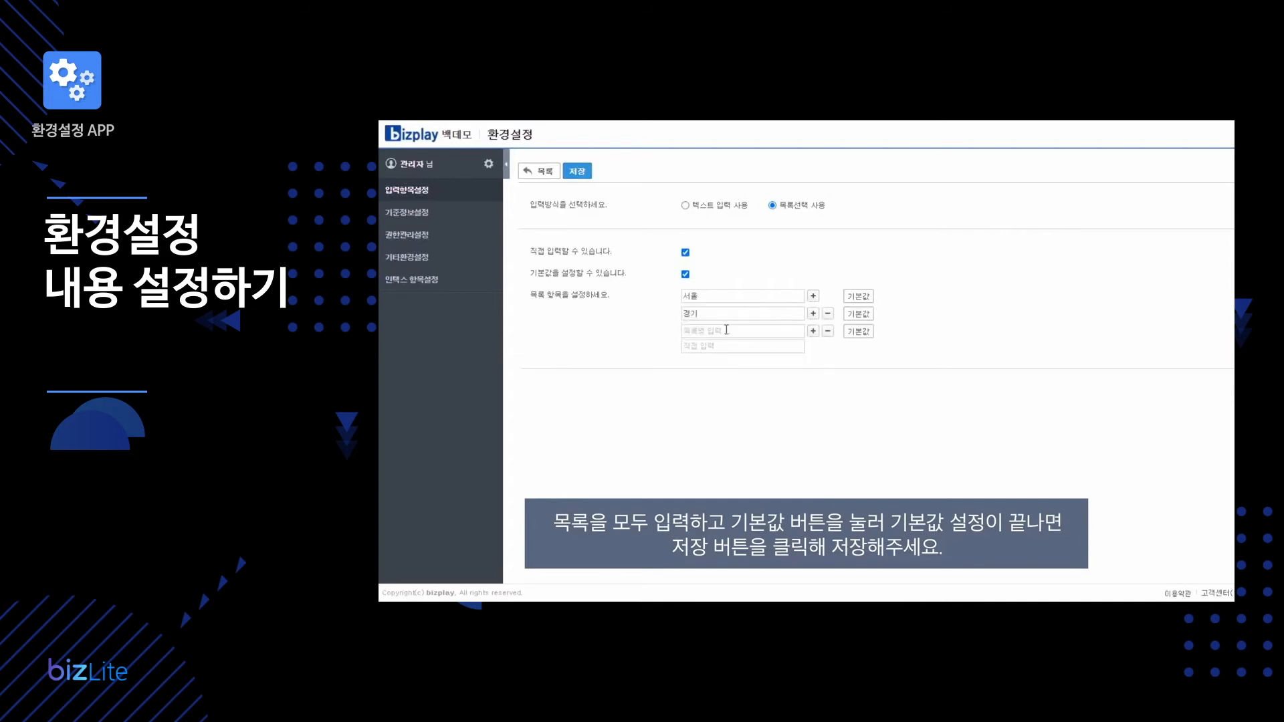
text(경시)
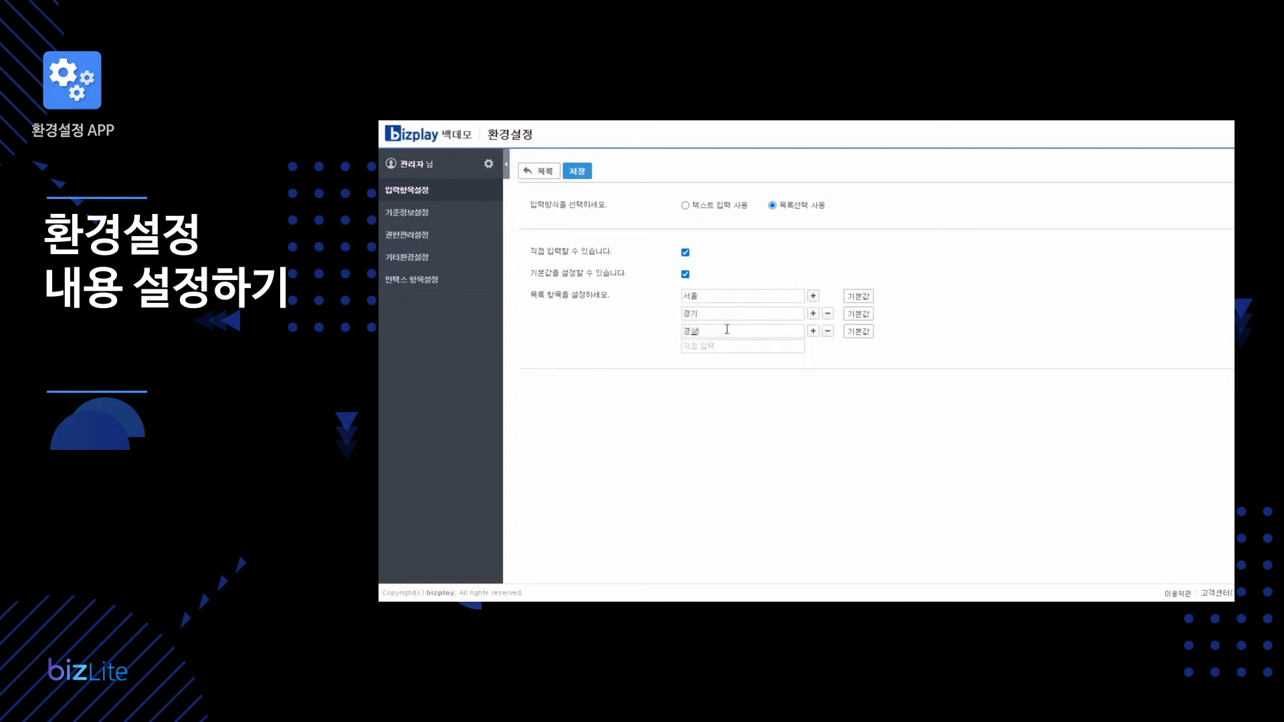
click(813, 331)
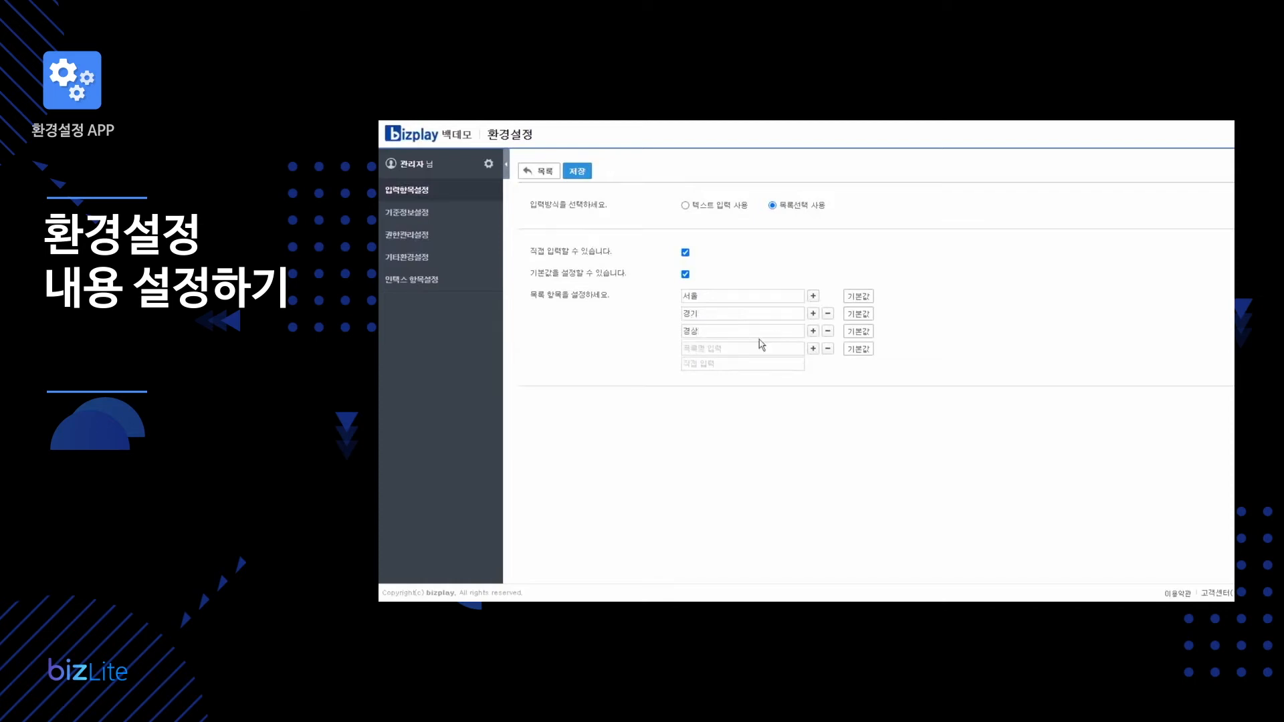
click(719, 347)
text(전례)
click(868, 298)
click(577, 172)
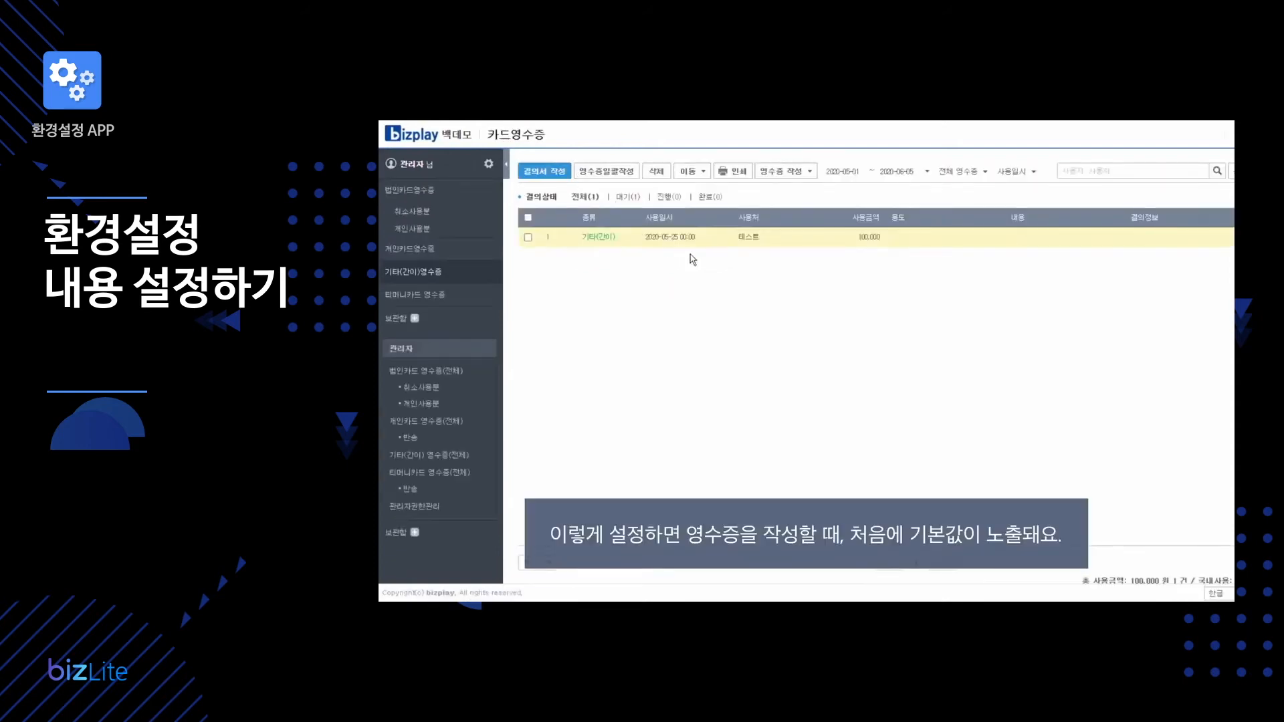
- Open the test receipt and set its 용도 to 점심식대
click(720, 239)
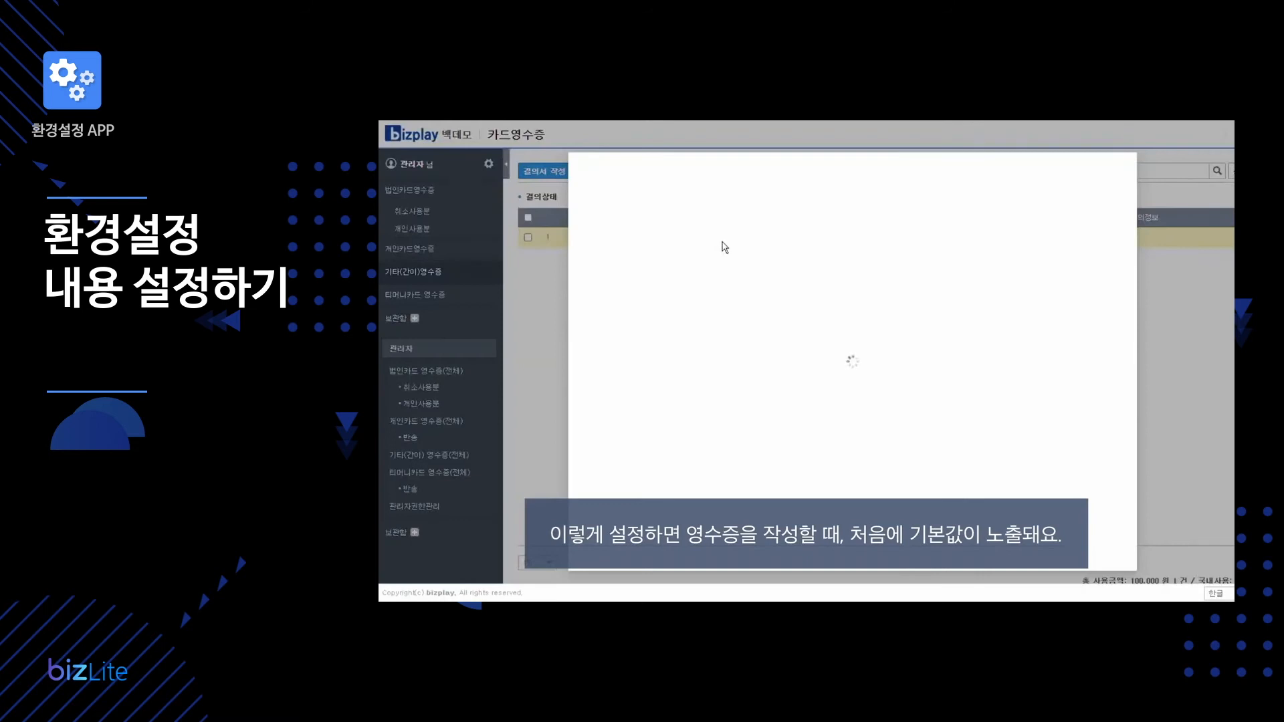
click(731, 197)
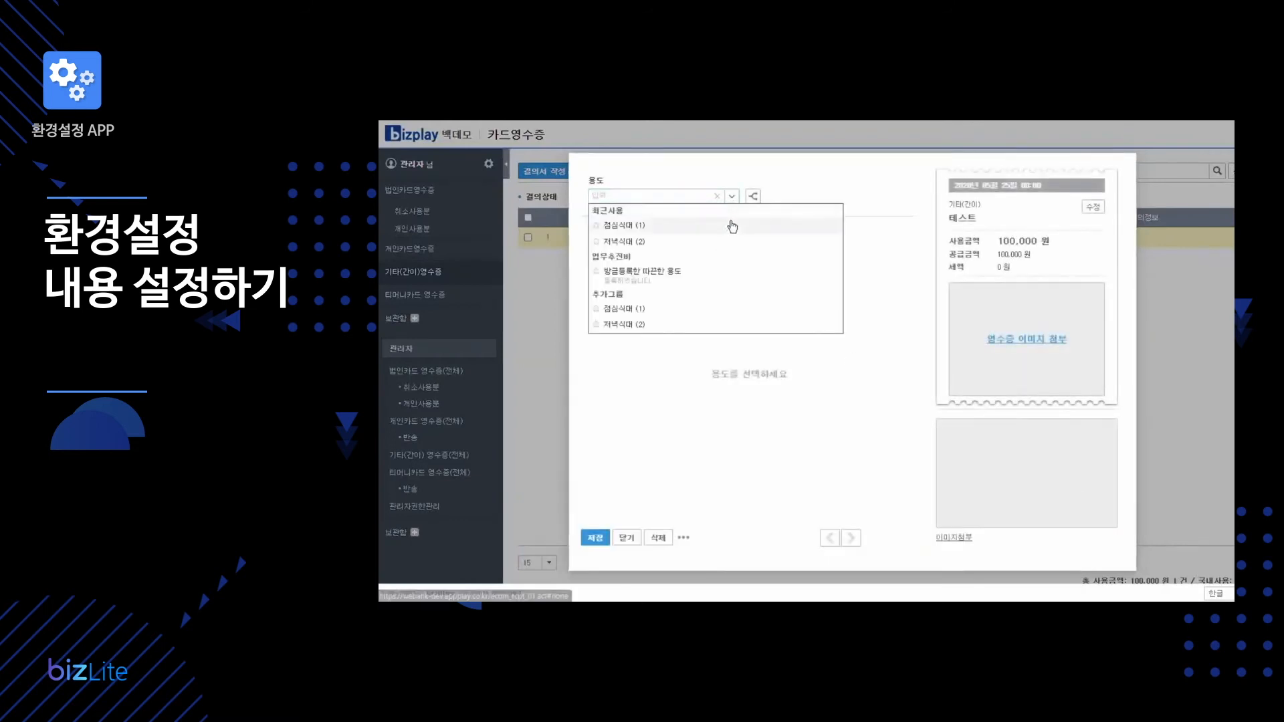
click(731, 230)
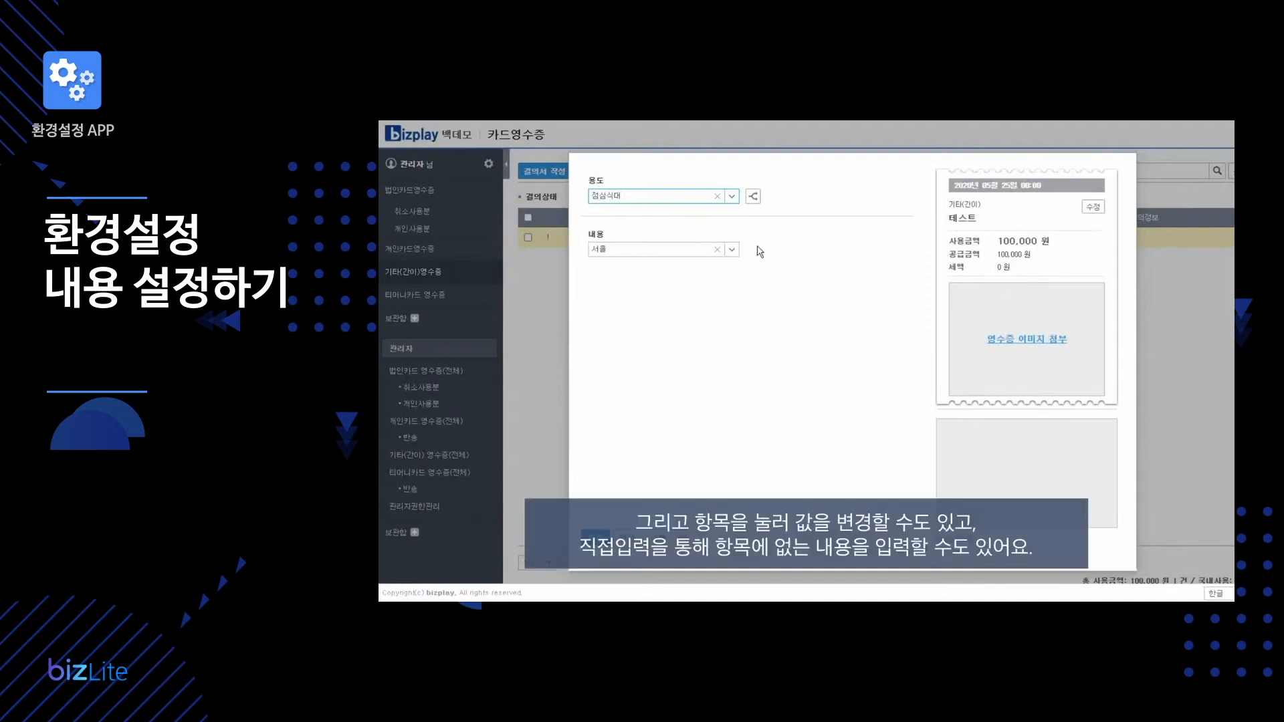
- Change 내용 from 서울 to 경기, then enter 제주 directly as the 내용 value
click(731, 249)
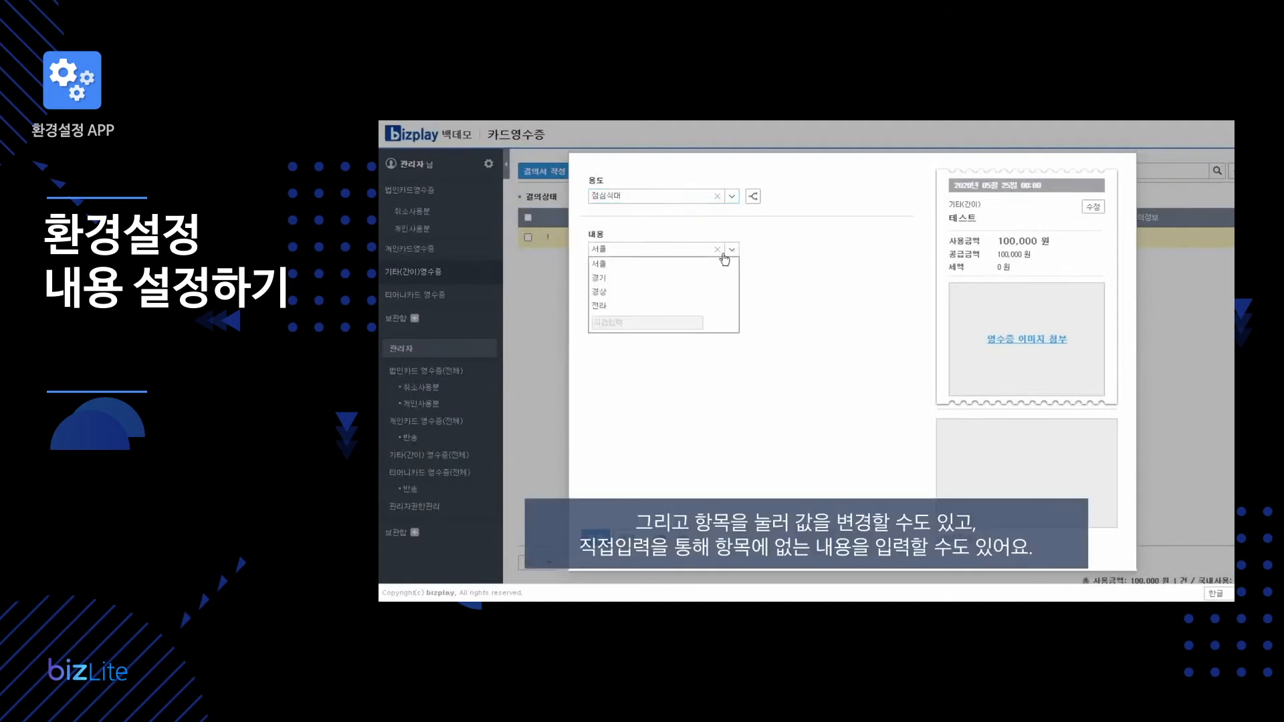
click(681, 279)
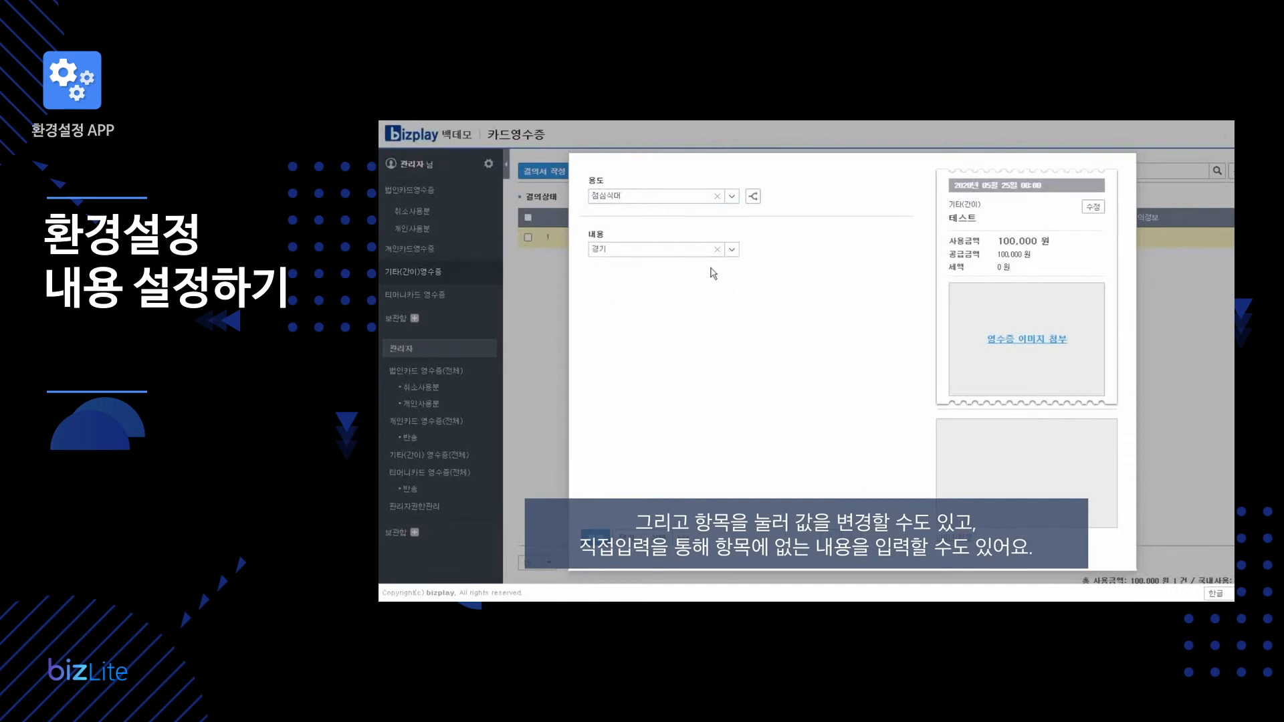
click(731, 251)
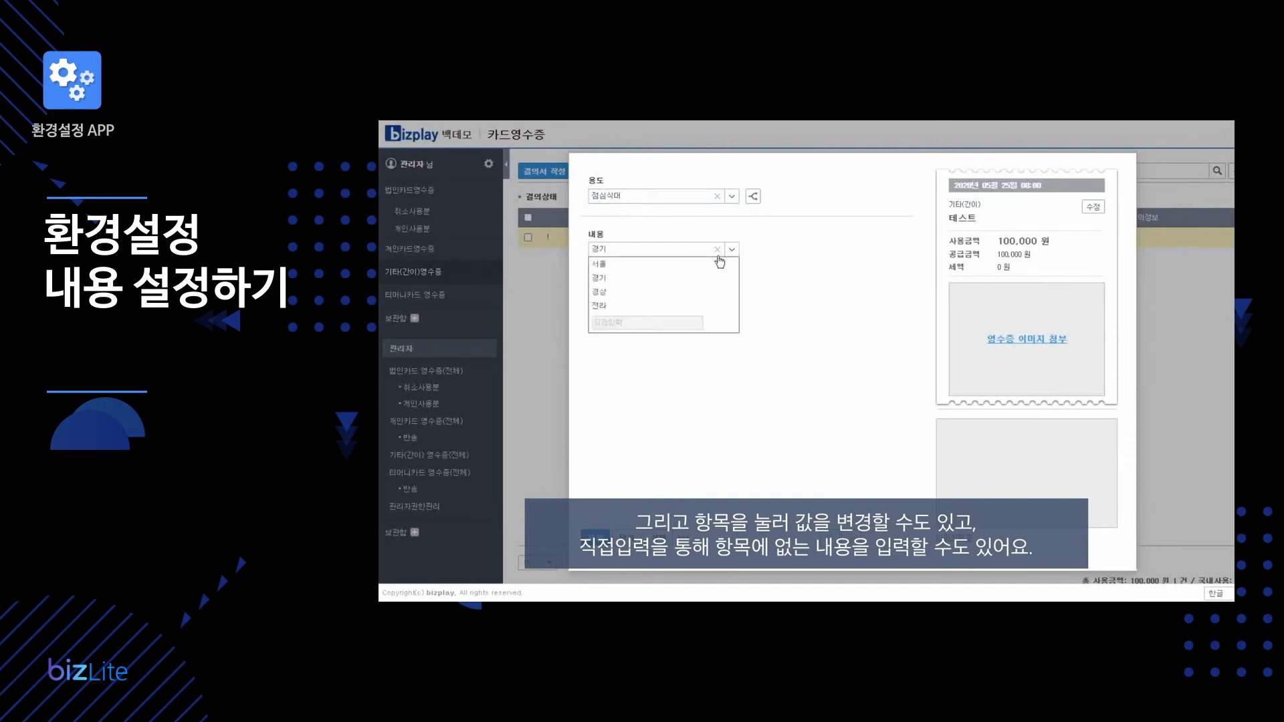
click(628, 322)
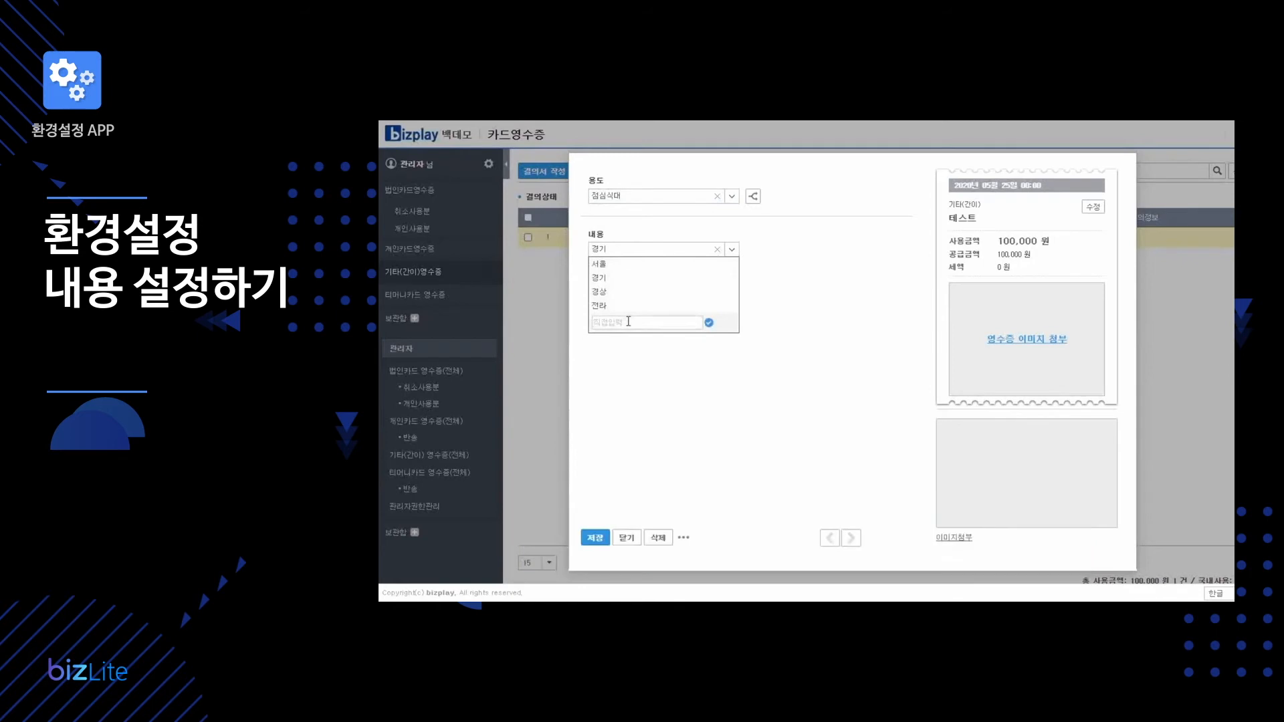
text(제주)
key(Return)
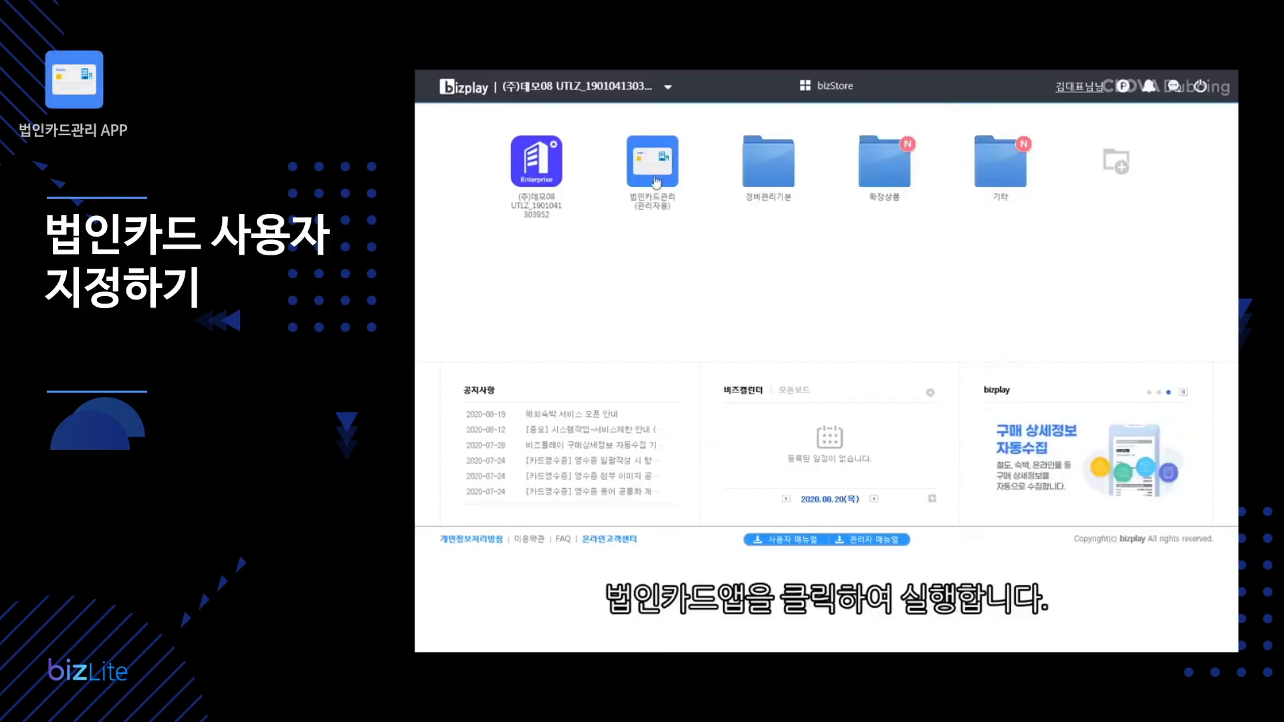
- In 법인카드관리, open the KB국민카드 card's user assignment with full details and the 추가 assignee choices
click(656, 180)
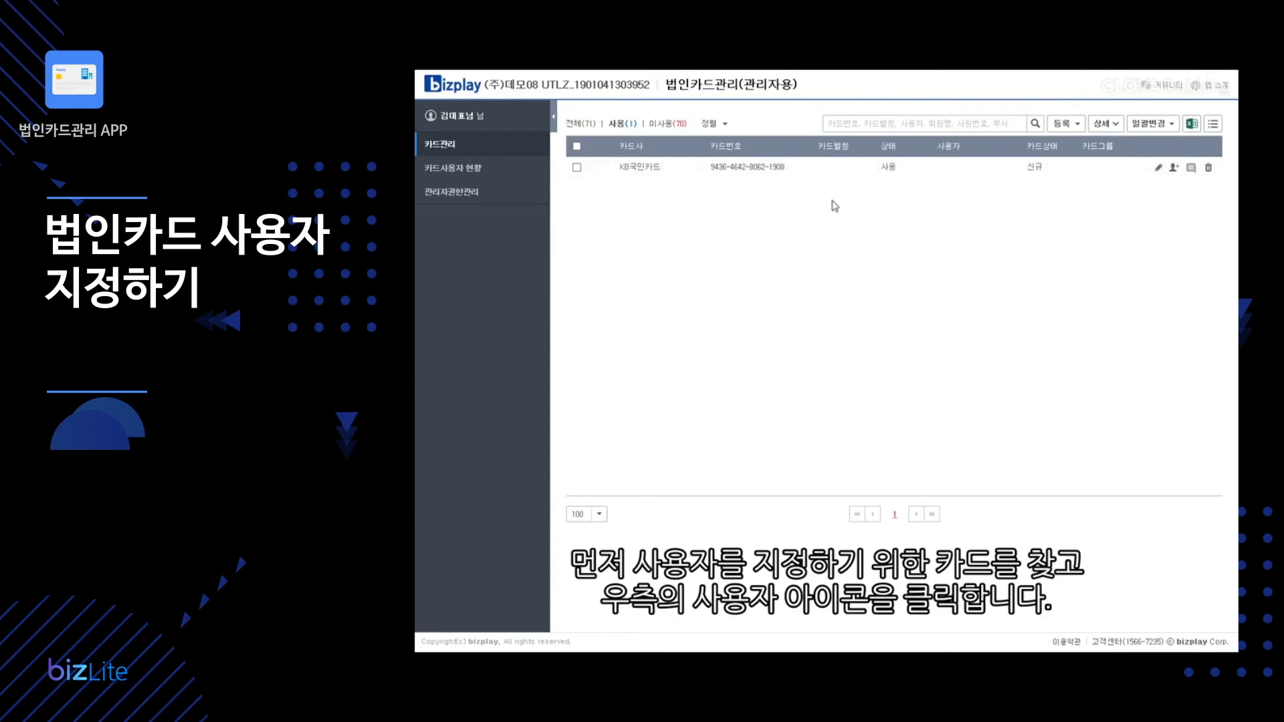
click(1175, 168)
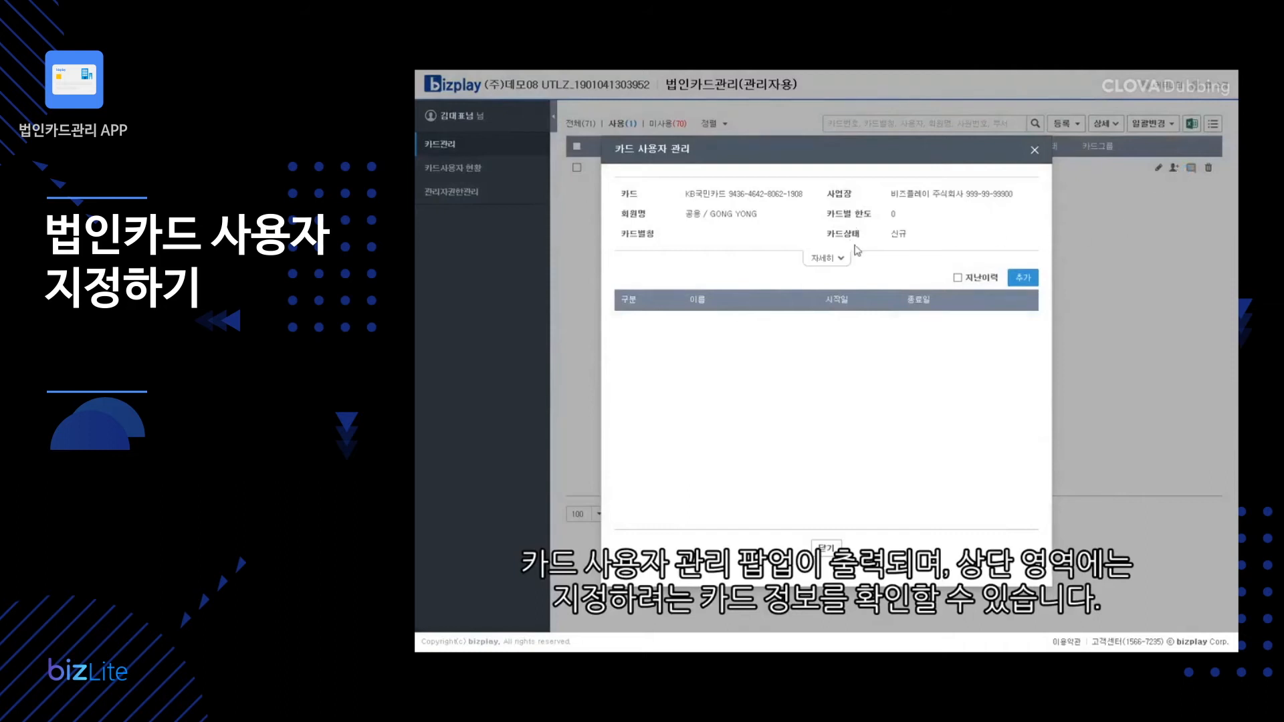
click(830, 261)
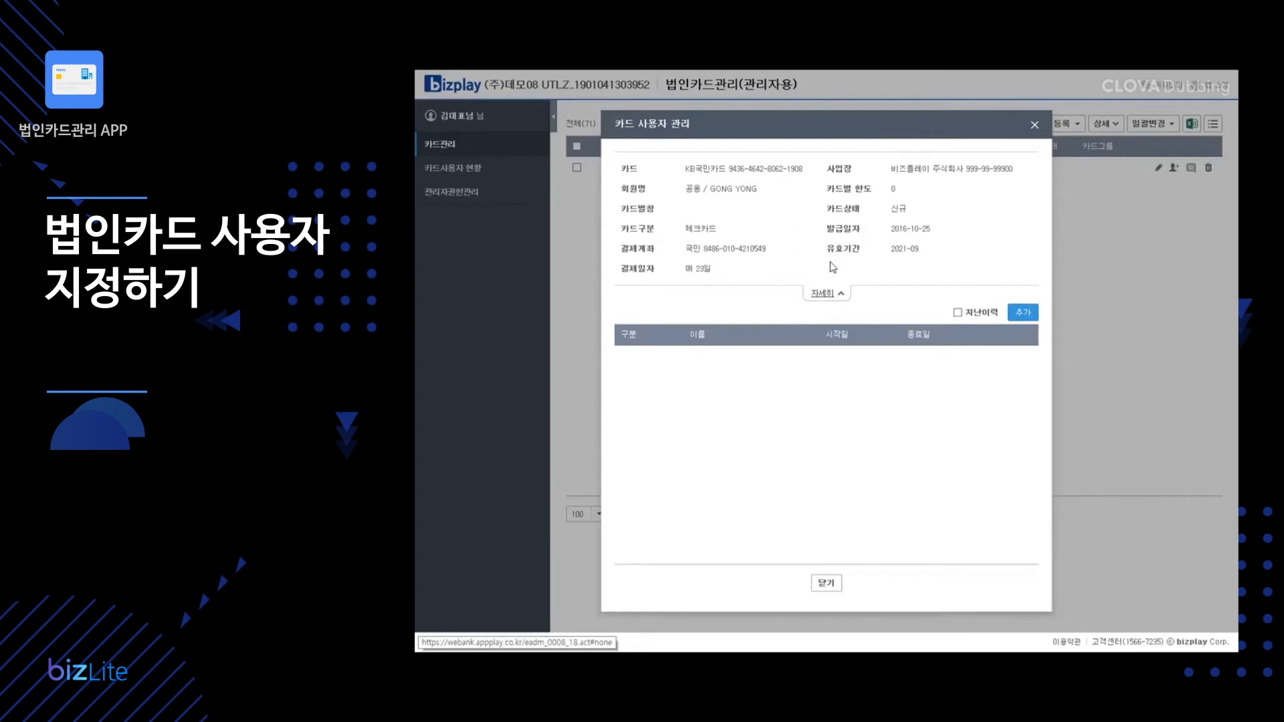
click(1023, 314)
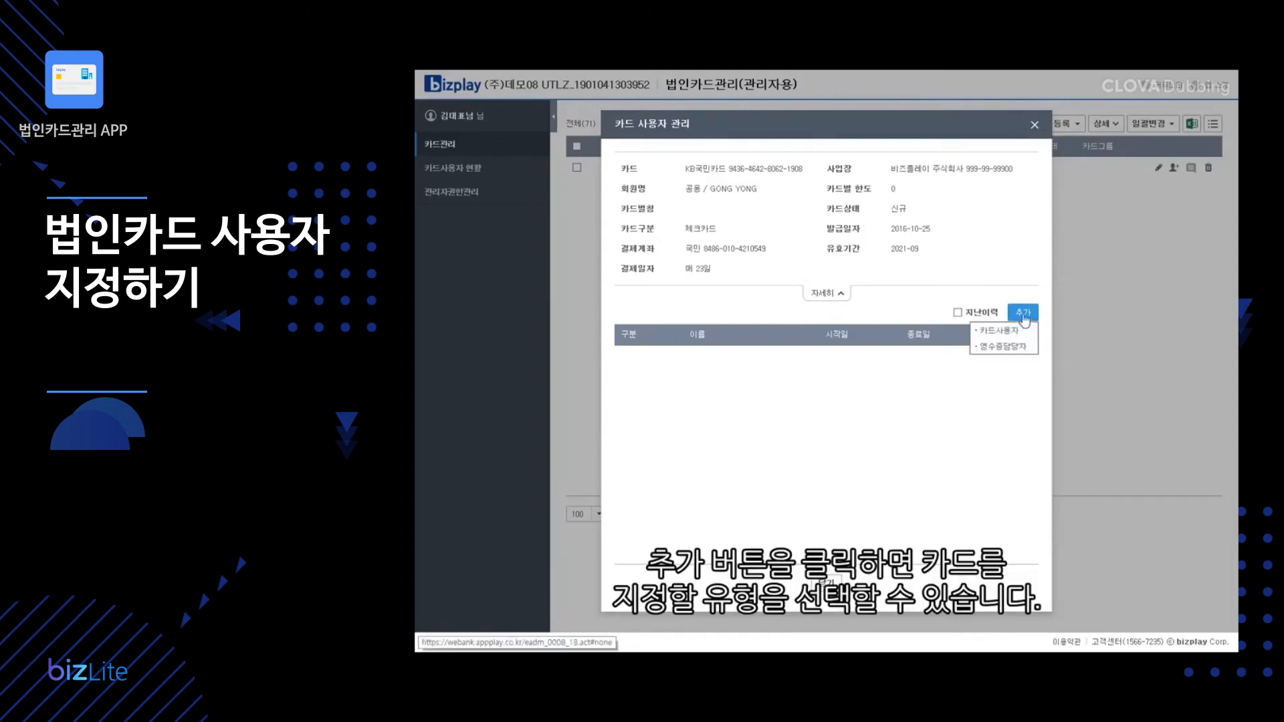
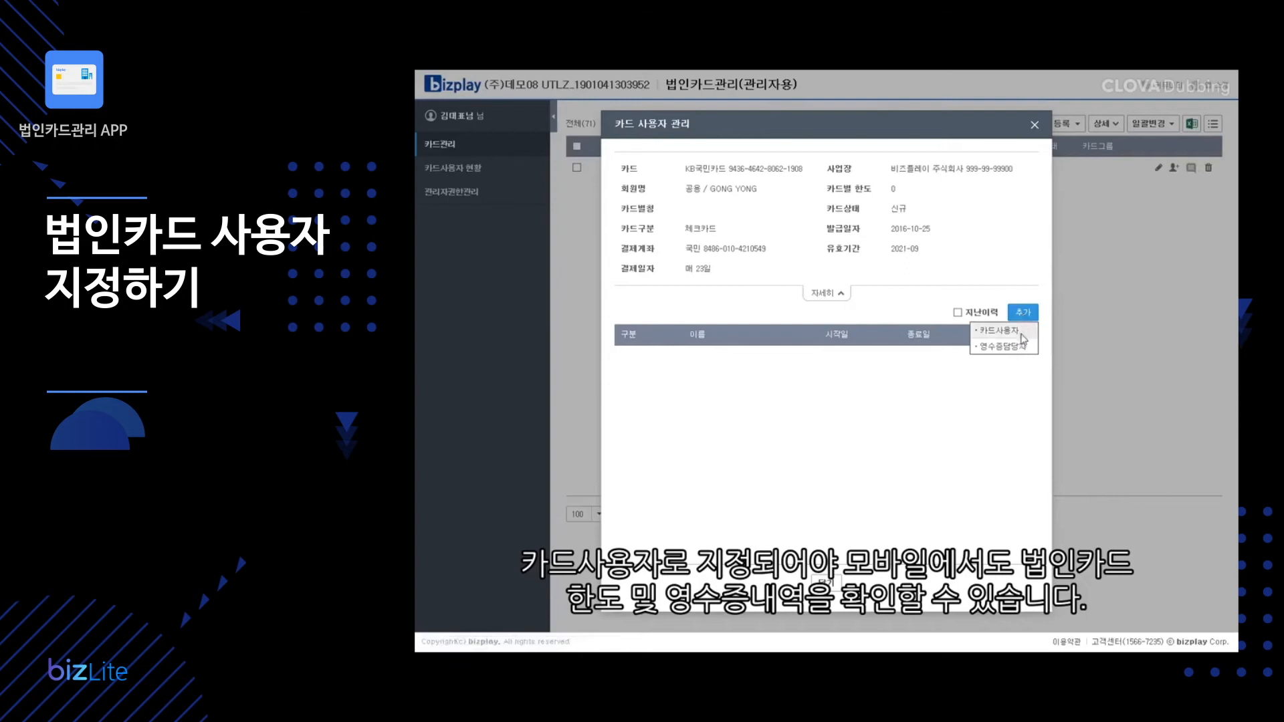
- Add the first listed employee as a 카드사용자 of the KB국민카드 card with a 기간 limit, and save
click(1021, 333)
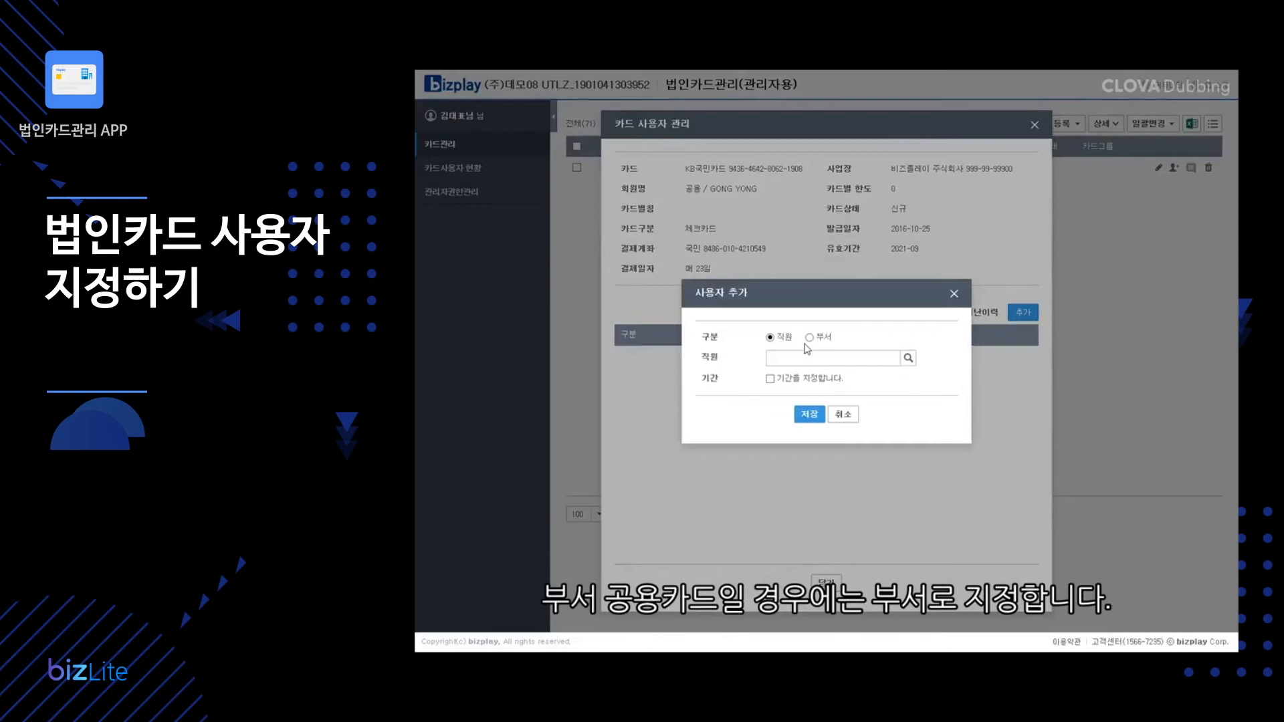
click(908, 359)
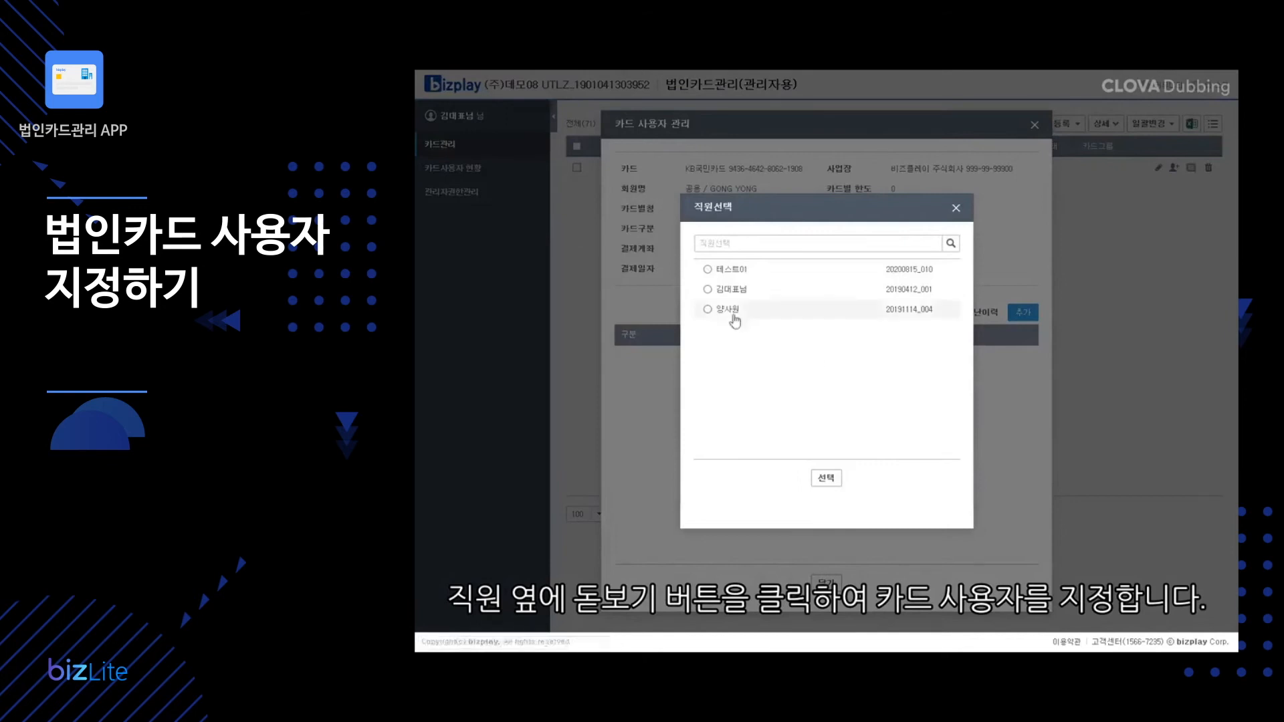
click(707, 269)
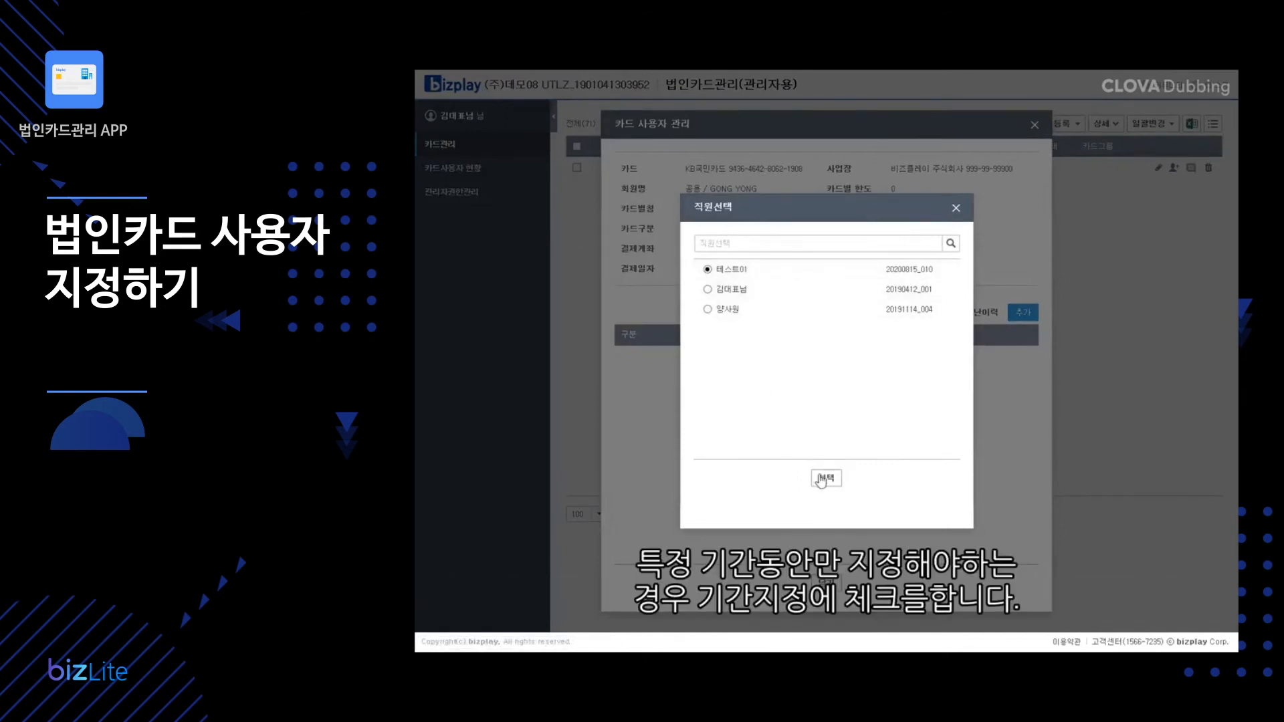
click(824, 479)
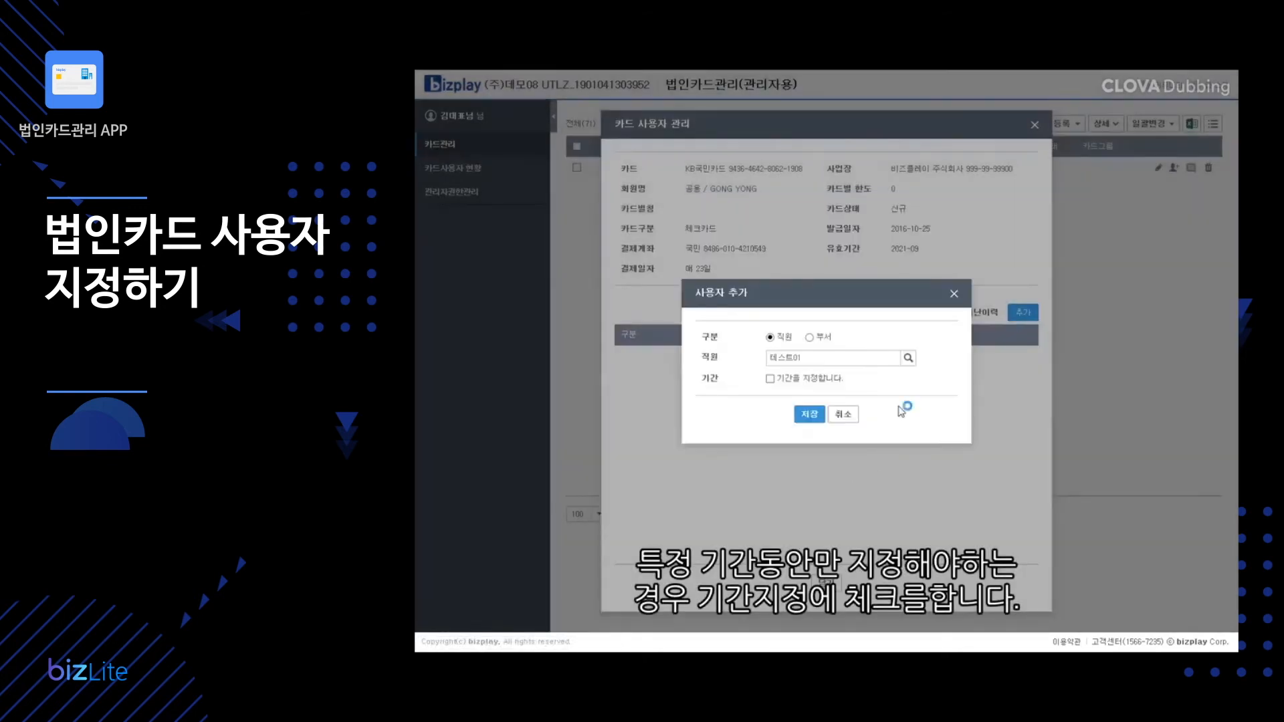
click(812, 380)
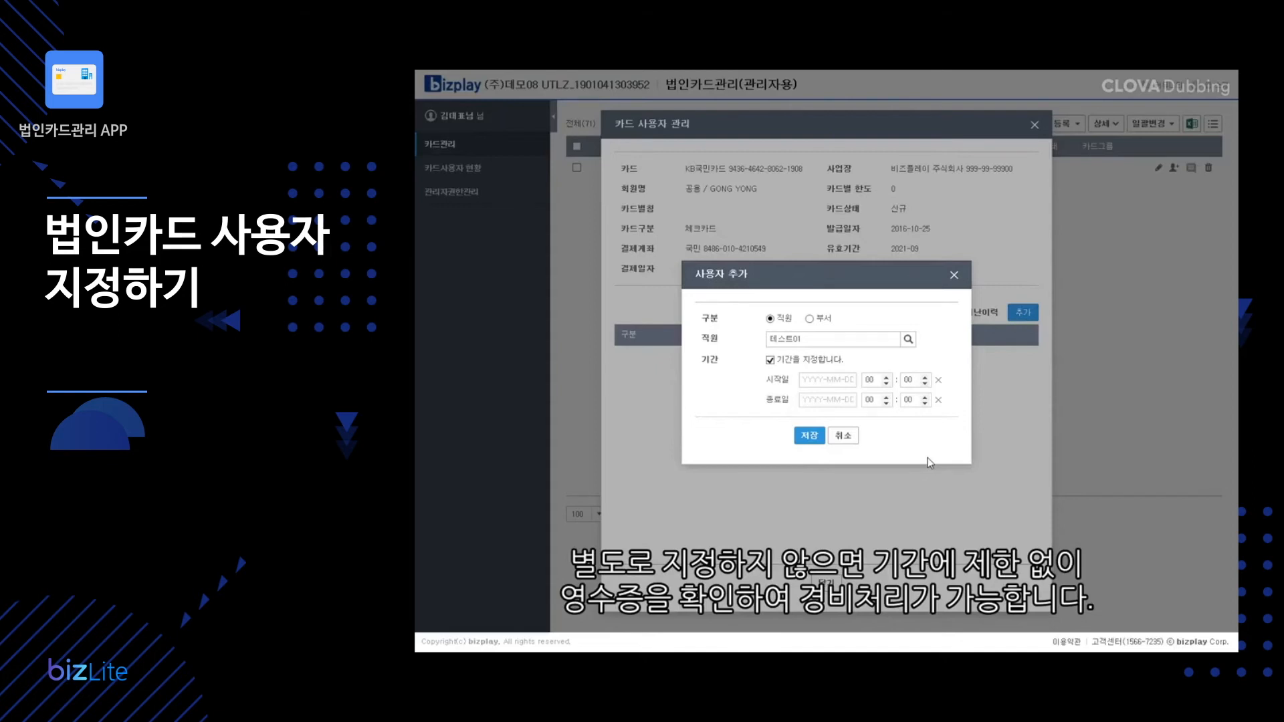
click(807, 438)
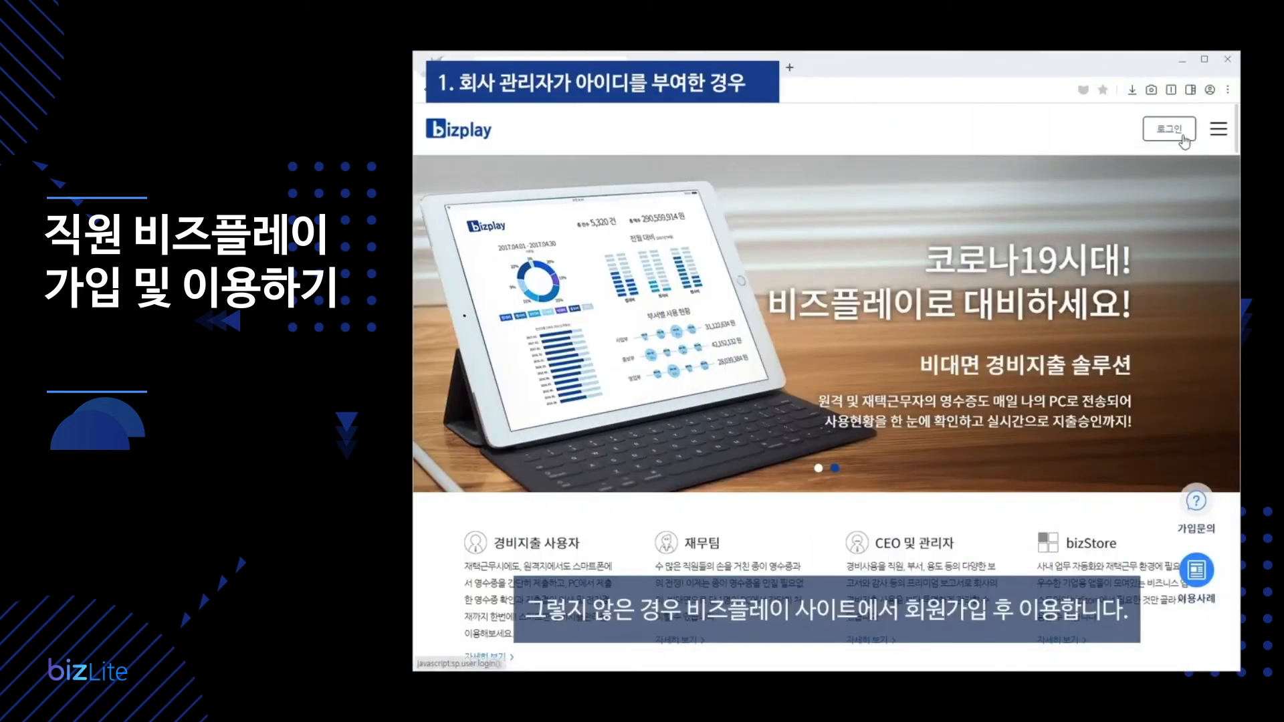
- Log in as the employee with the assigned ID and temporary password, then choose 지금 변경하기
click(1182, 141)
click(822, 202)
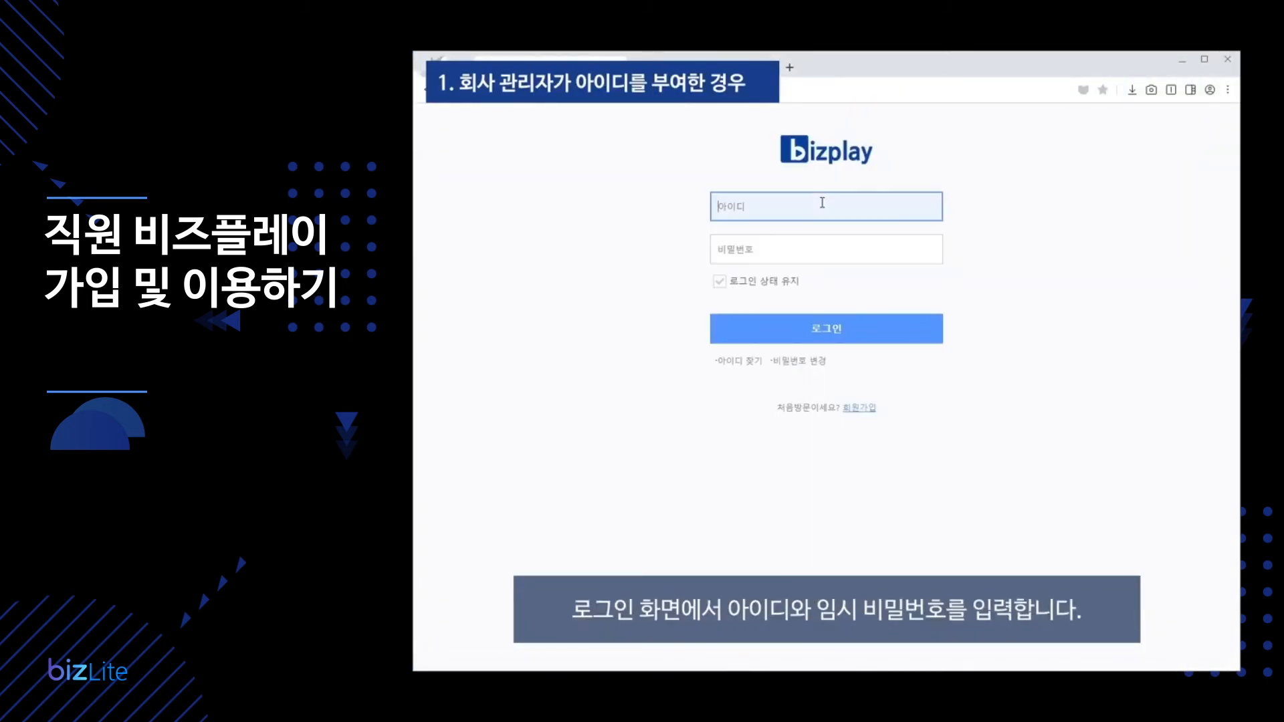
text(test200901)
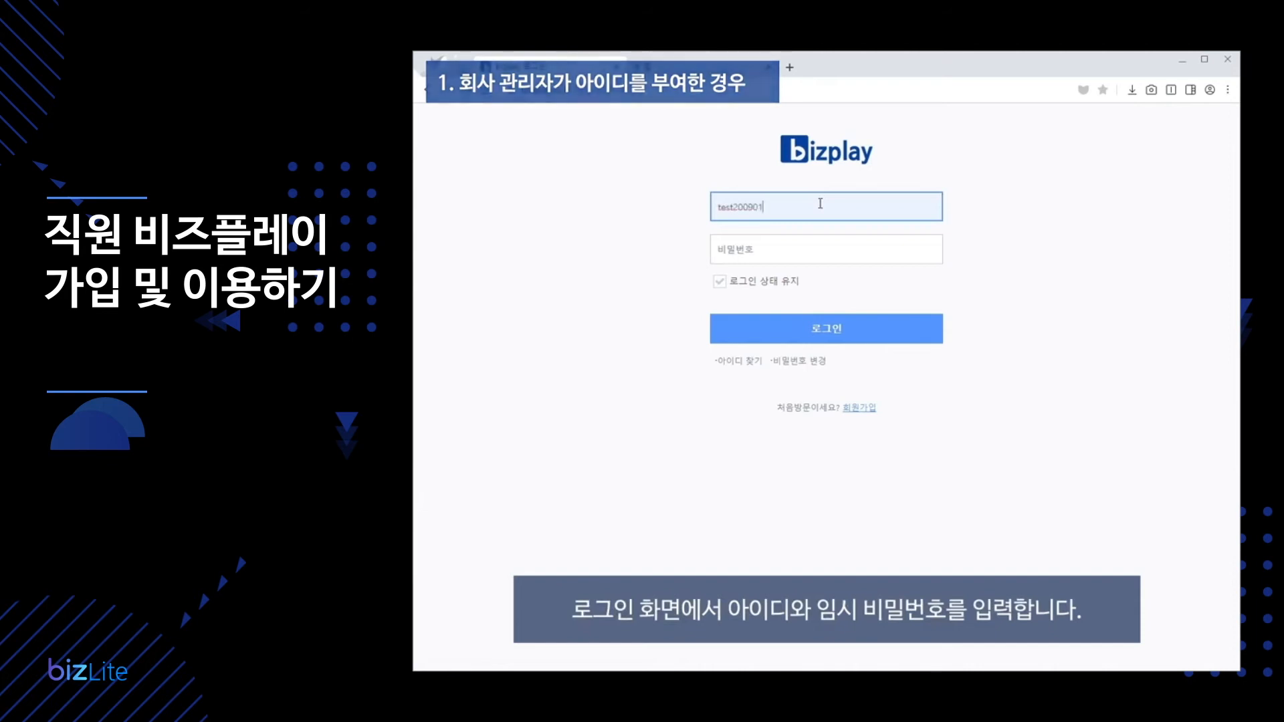
click(827, 253)
text(*)
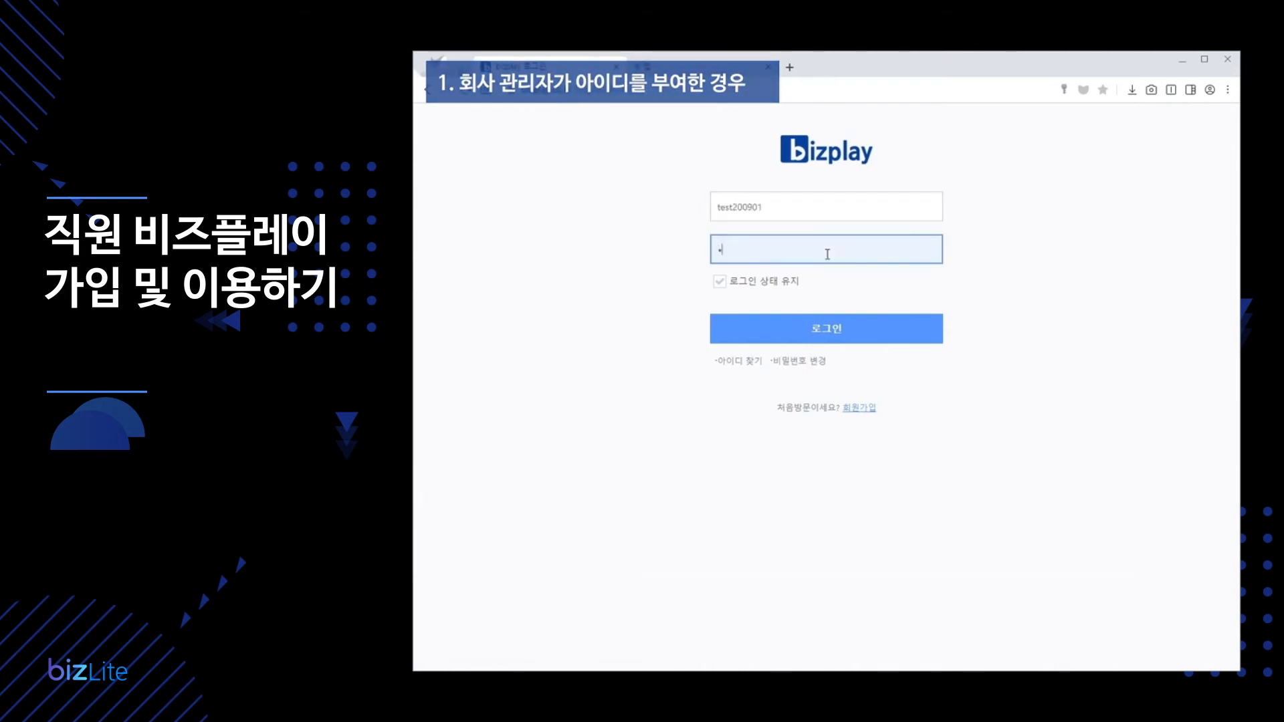
click(846, 329)
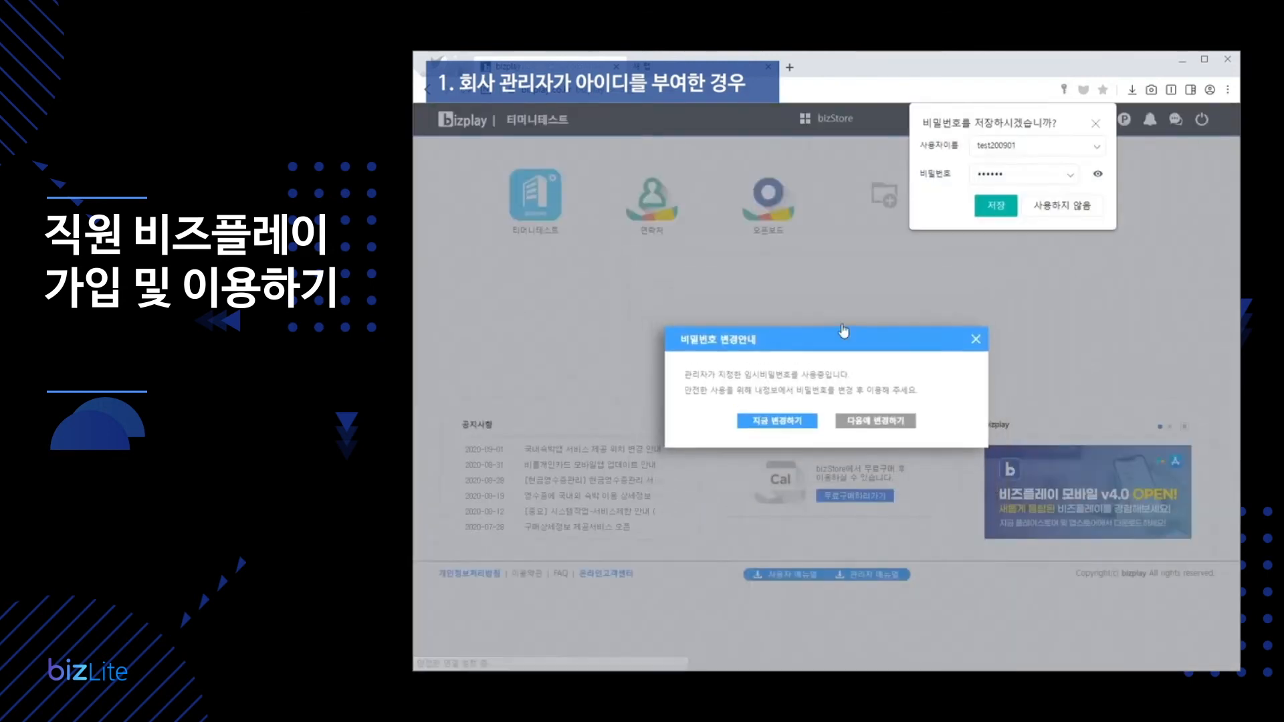
click(1096, 125)
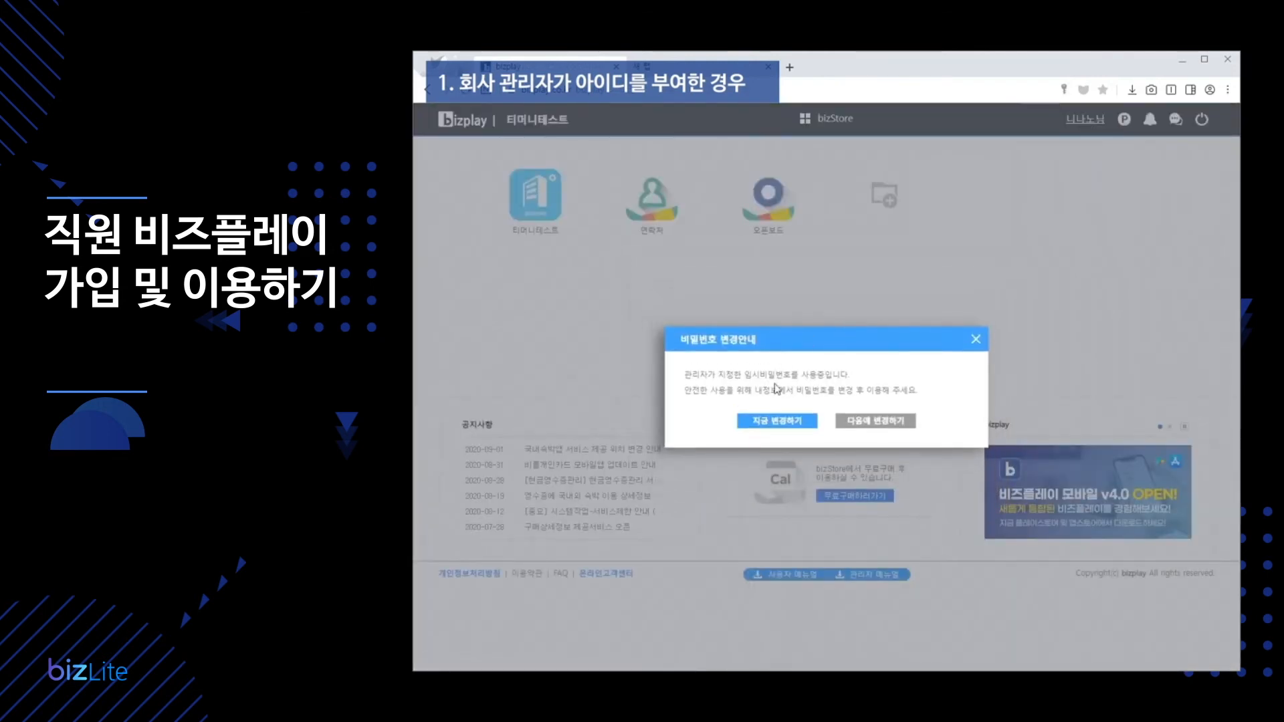
click(797, 432)
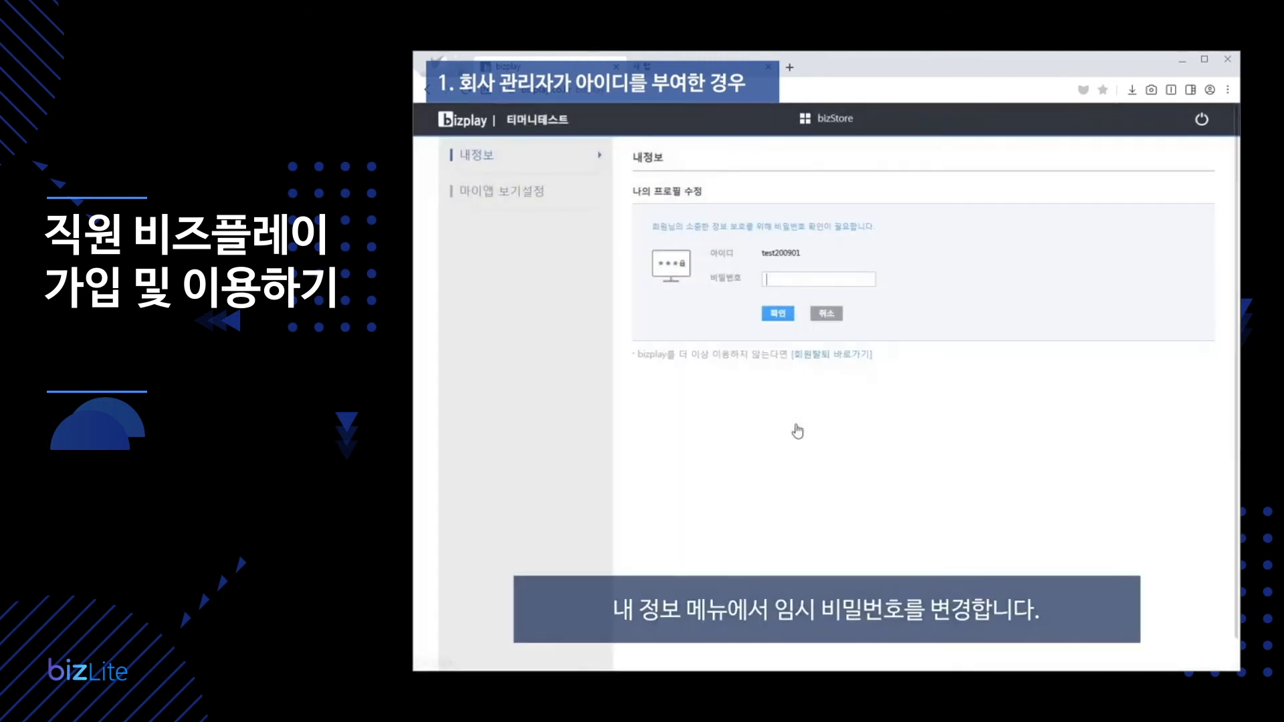
- Confirm the current password to unlock 내정보 profile editing
text(••••••)
click(779, 315)
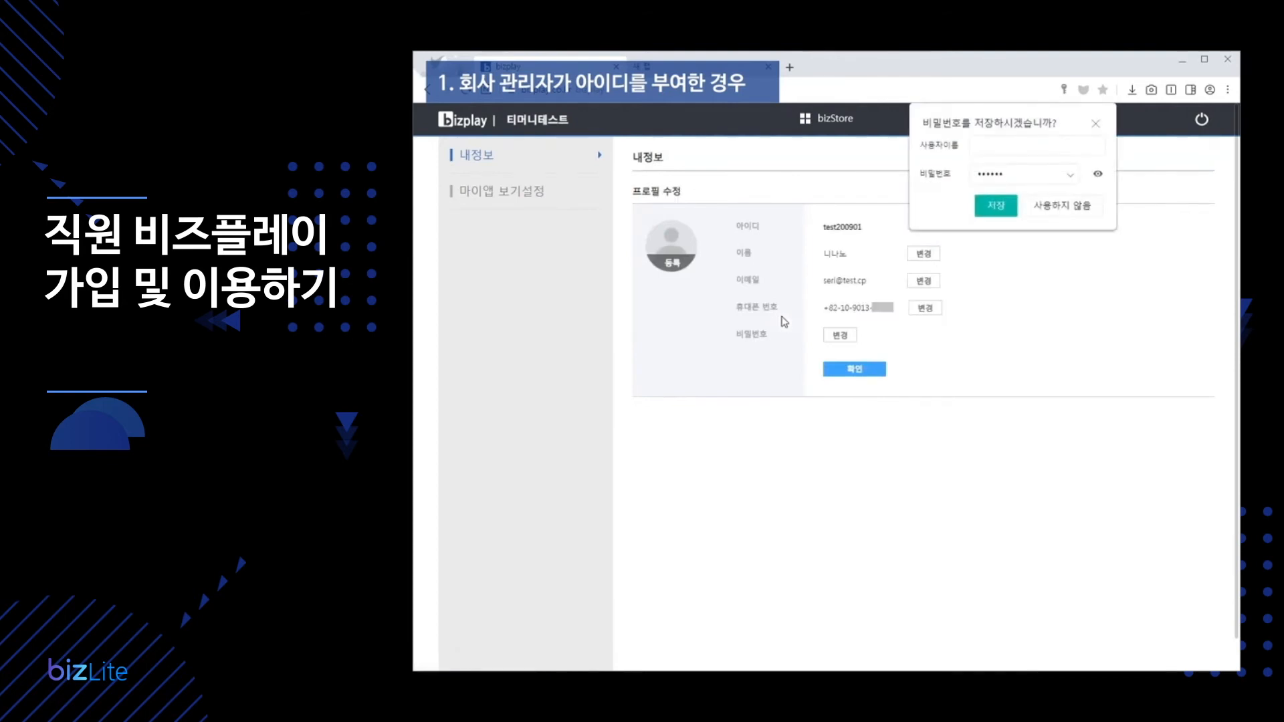
click(1080, 206)
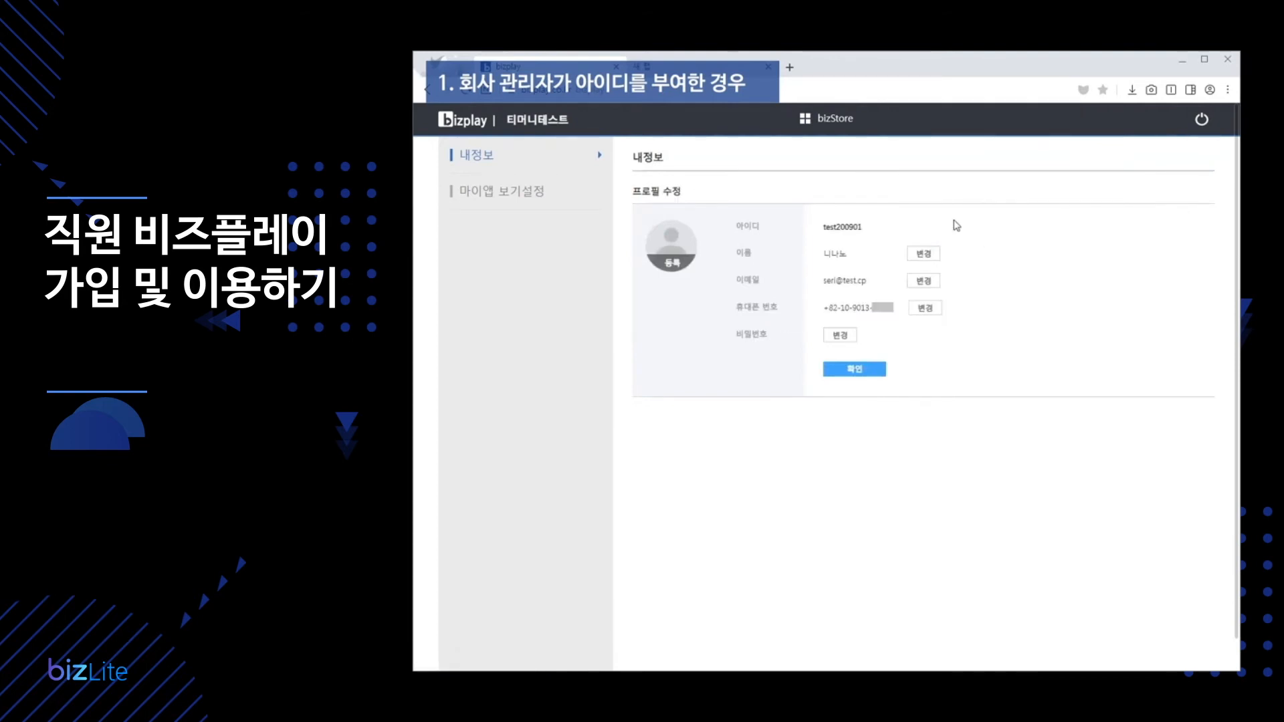
- Replace the temporary password with a new one and confirm the profile changes
click(843, 338)
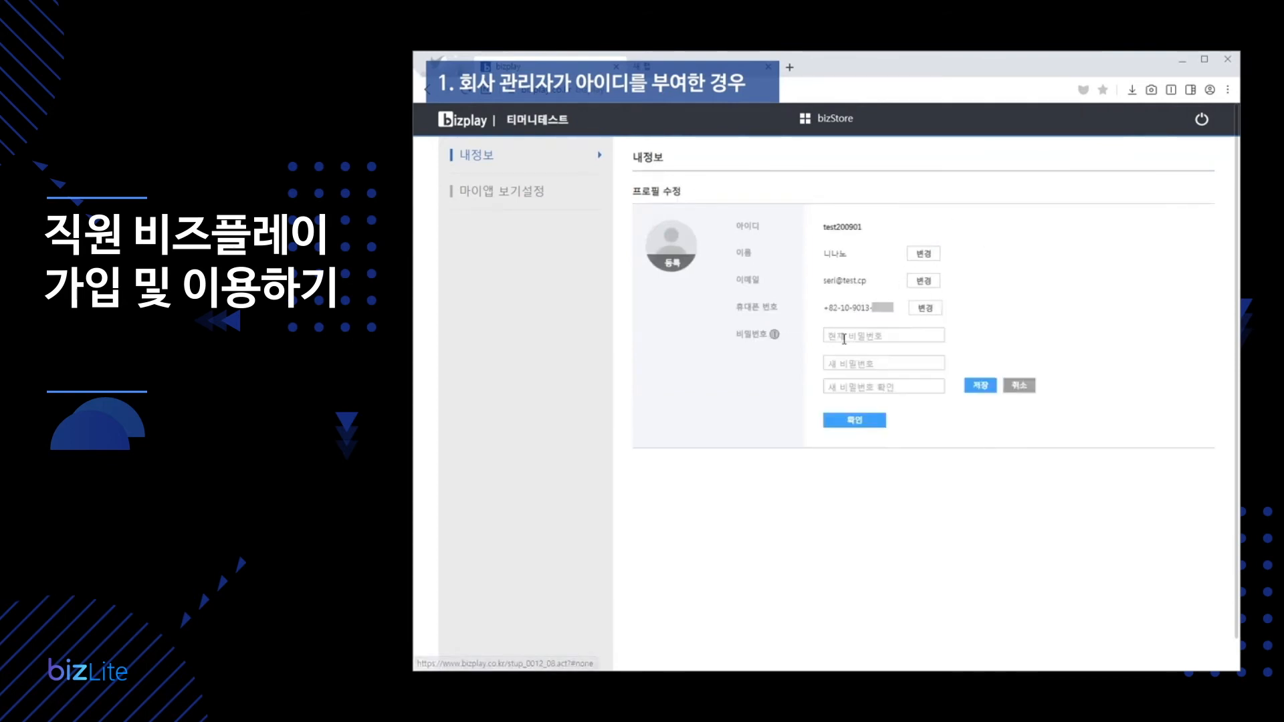
text(••••)
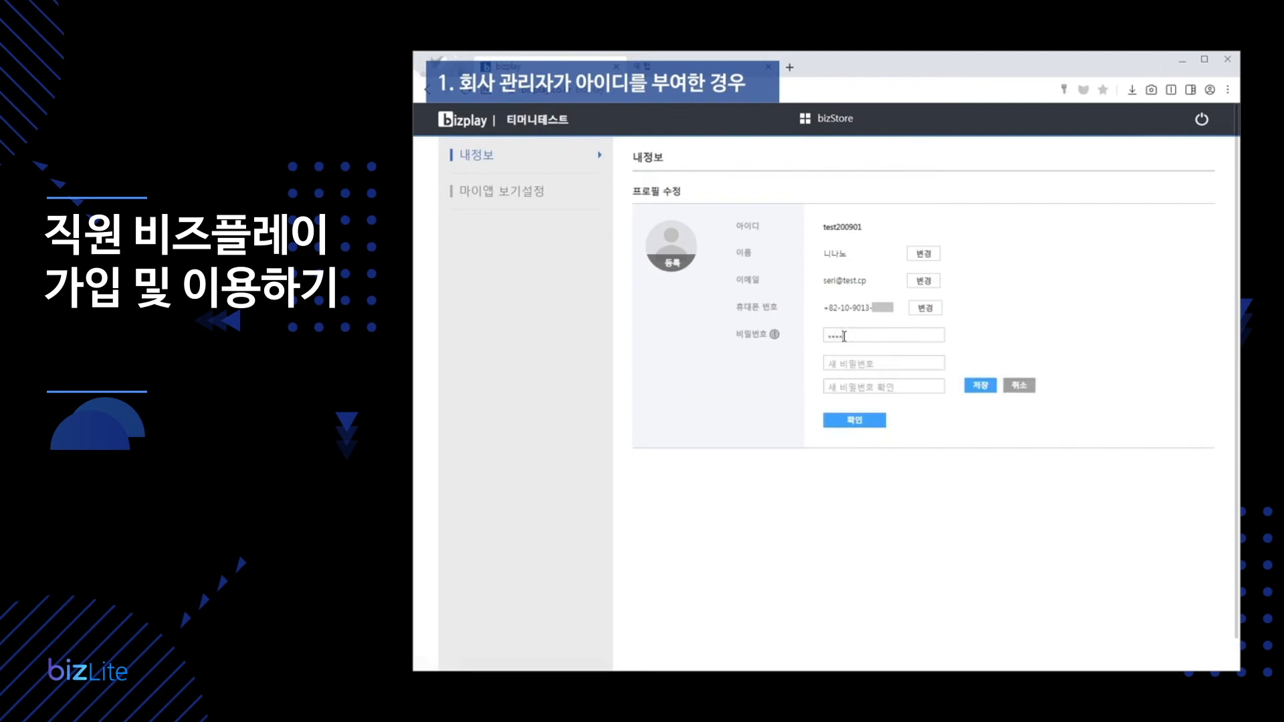
text(••)
click(849, 362)
text(••)
click(850, 386)
text(••)
click(980, 386)
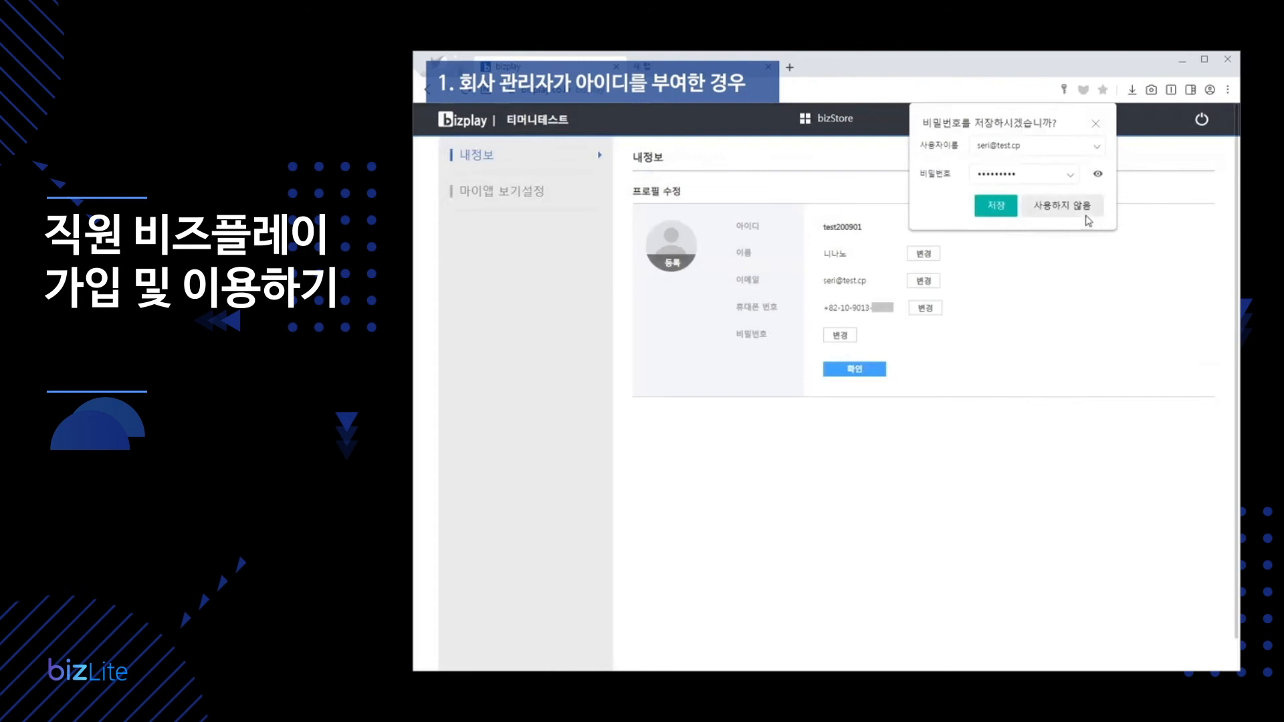
click(1086, 209)
click(859, 371)
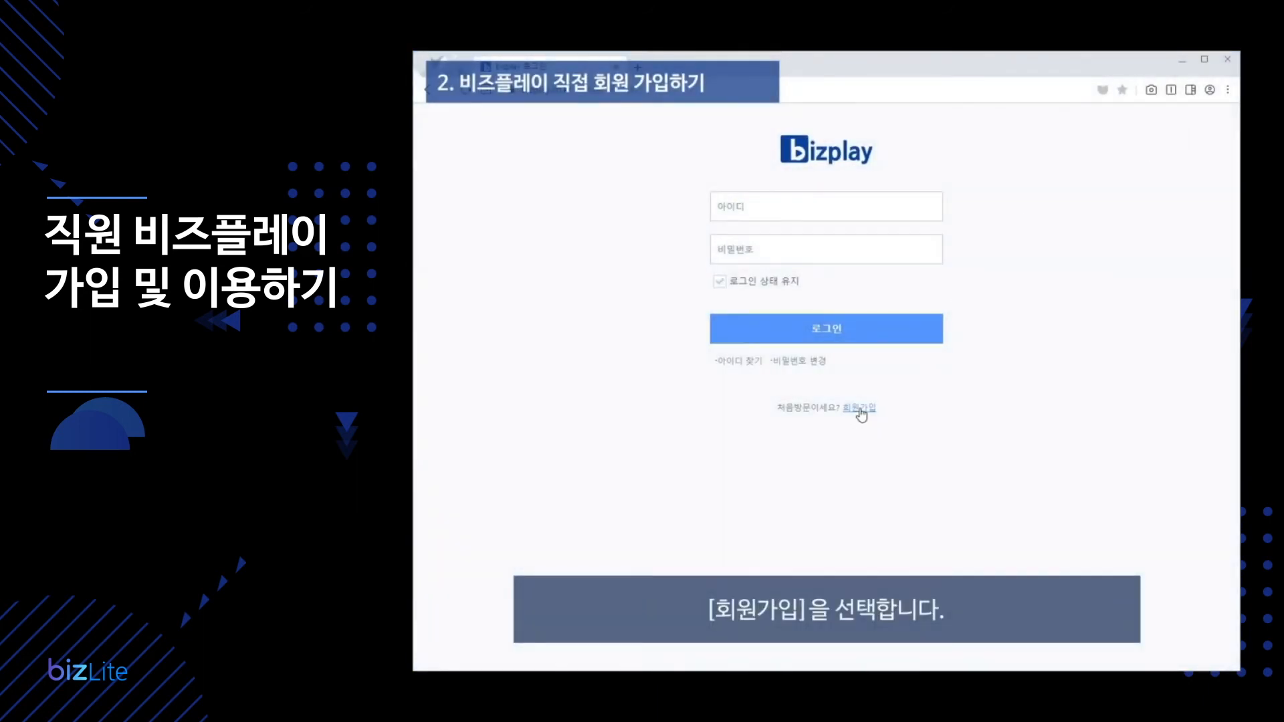
- Start 회원가입 and agree to all the terms
click(858, 407)
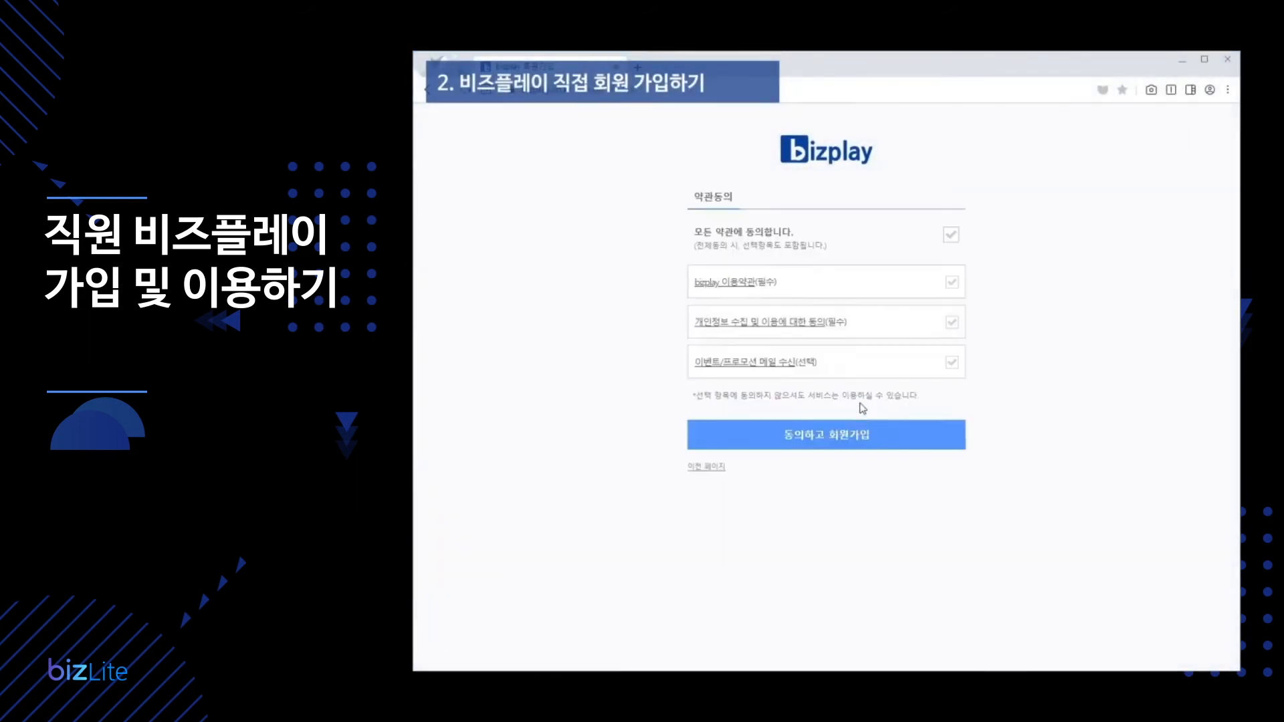
click(950, 235)
click(911, 433)
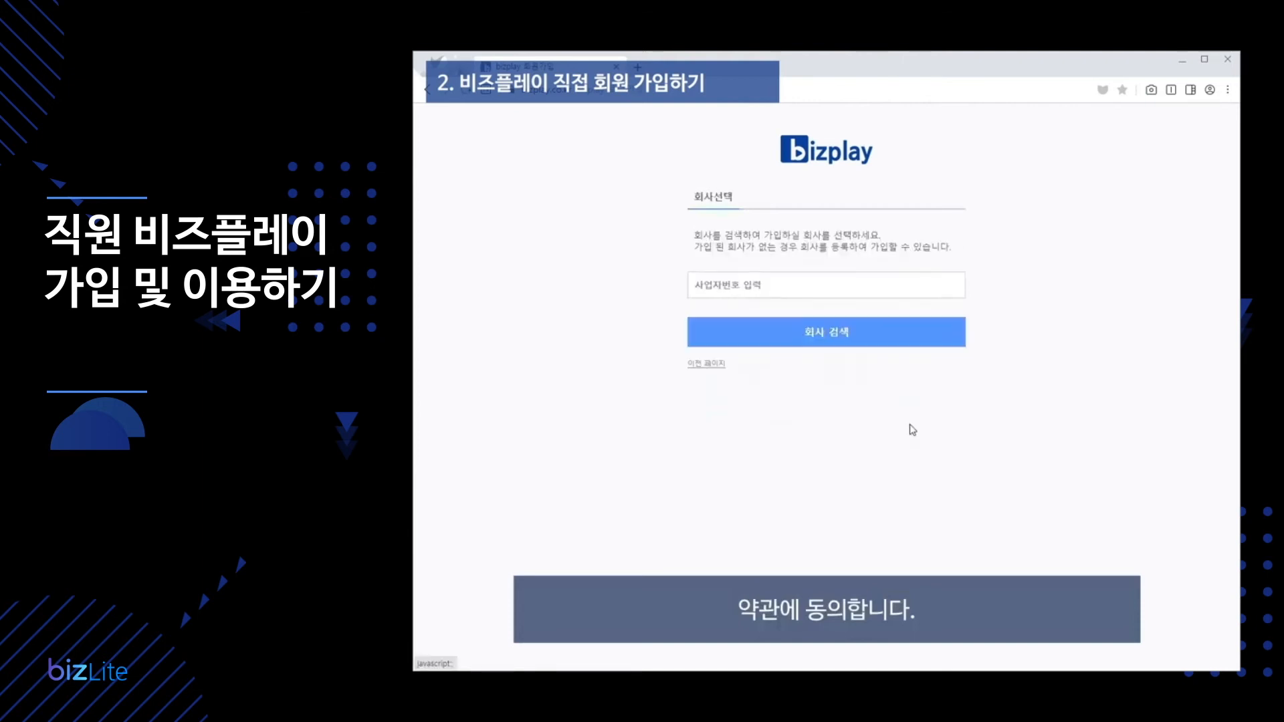
- Find and select the company 네이버 by its business registration number, then continue
click(828, 289)
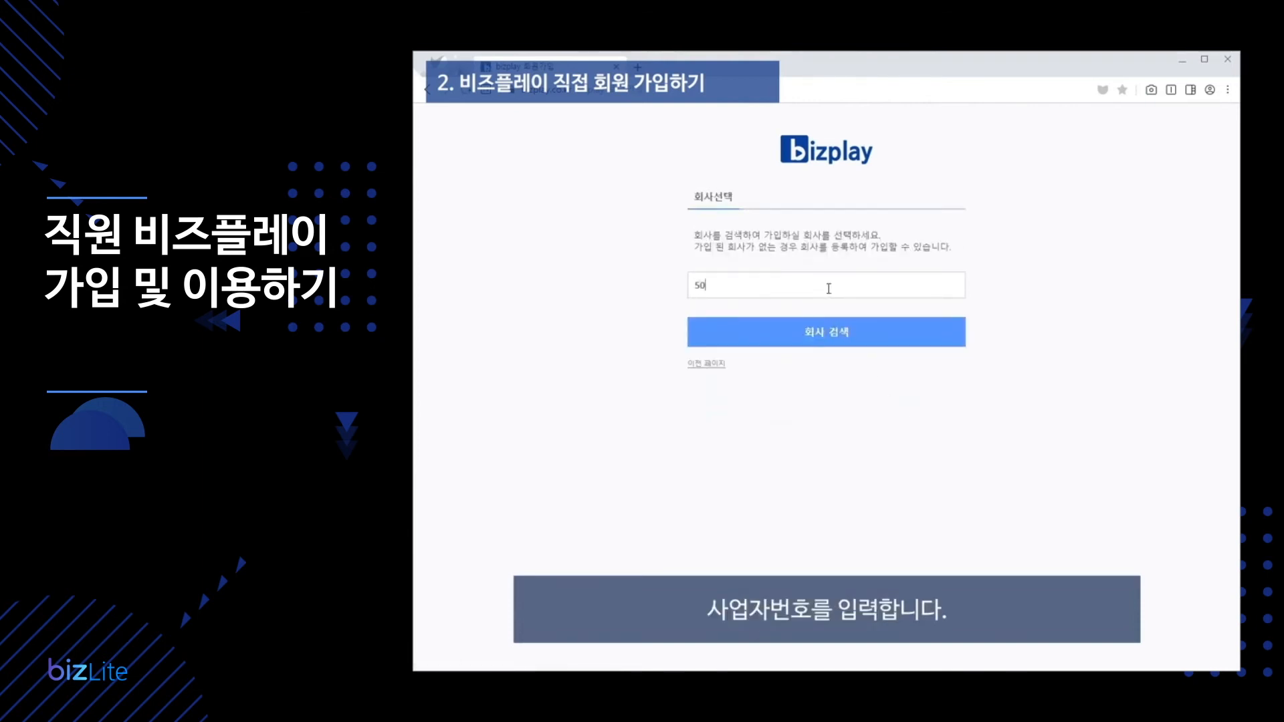
click(765, 338)
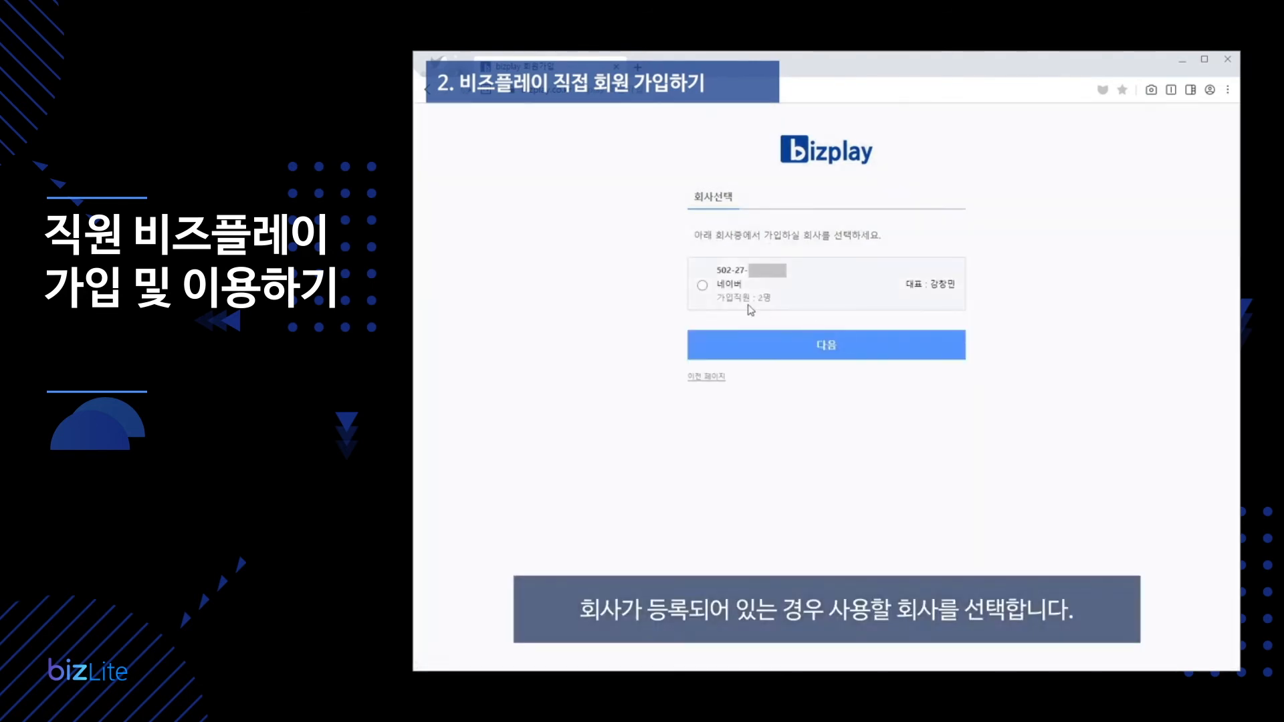
click(701, 285)
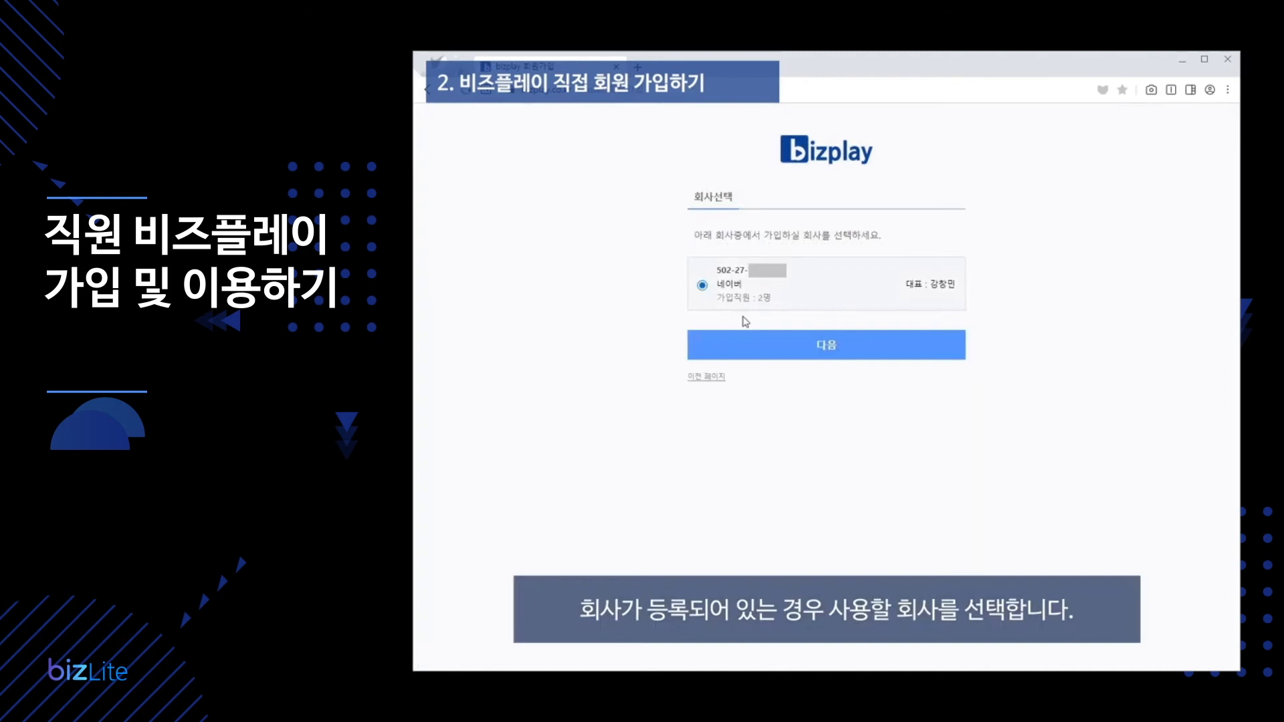
click(782, 353)
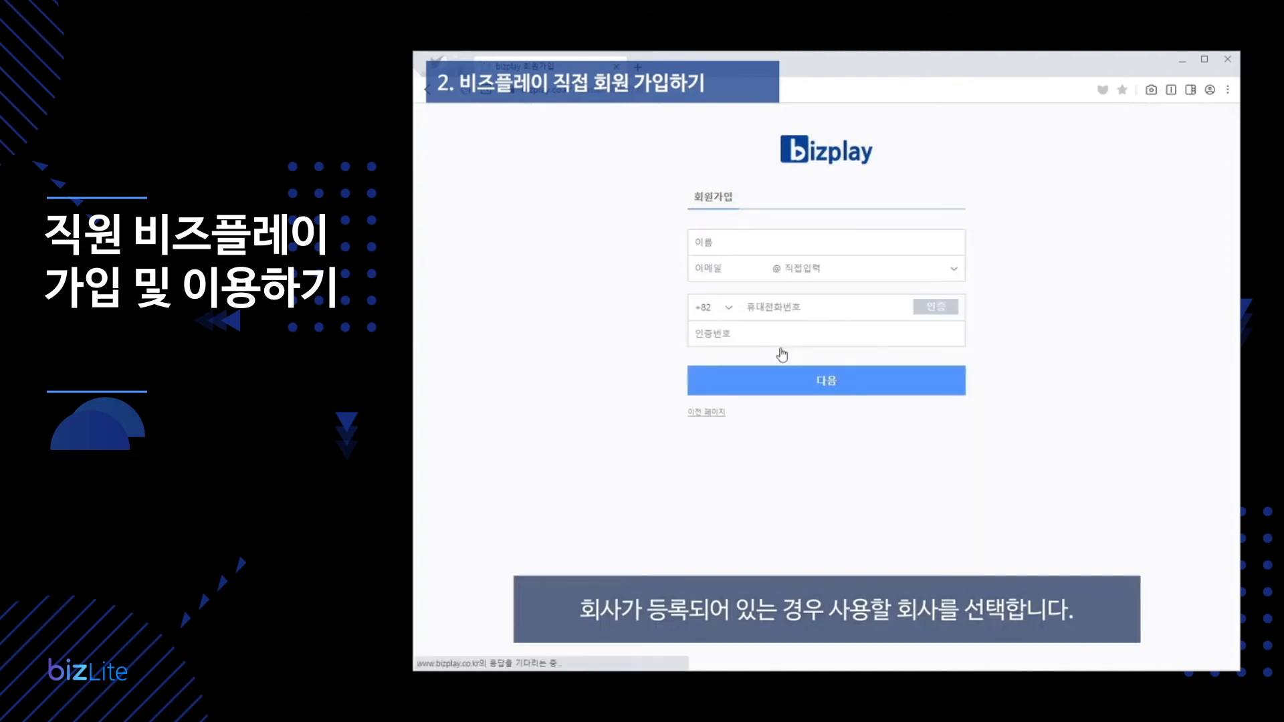
- Enter the member's name and company e-mail address at the bizplay domain
click(760, 241)
text(테스트)
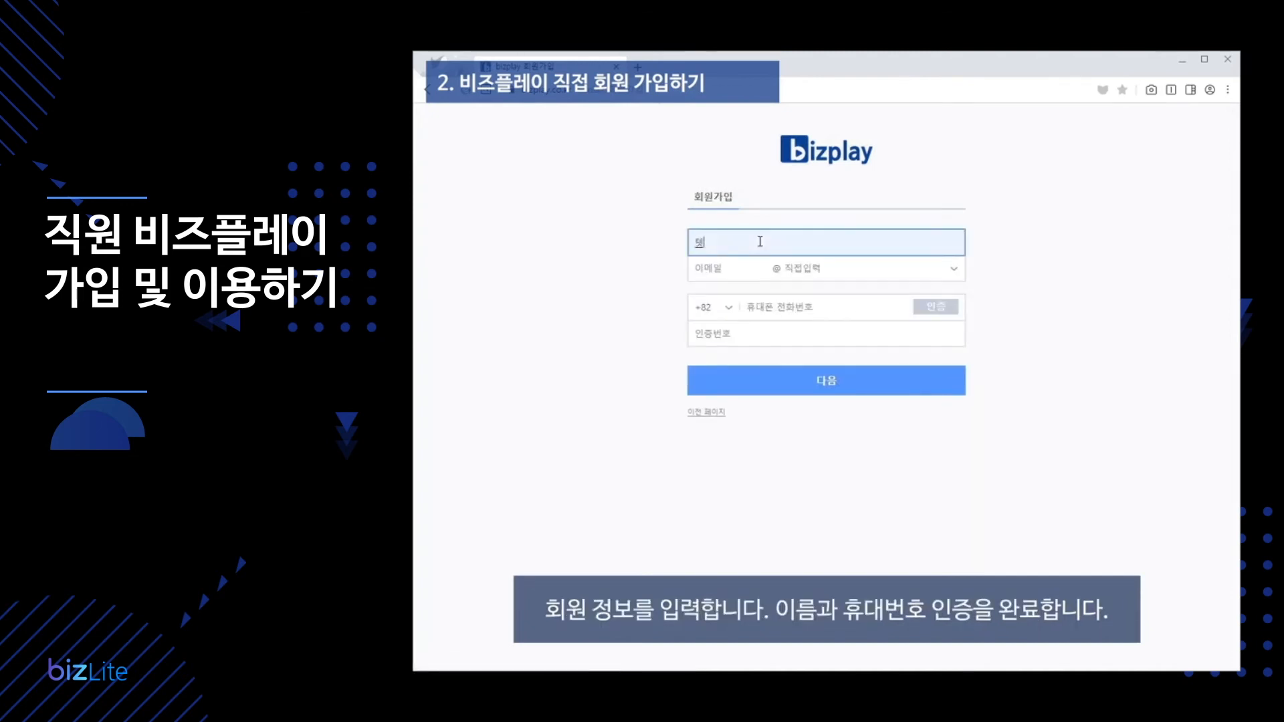
click(750, 271)
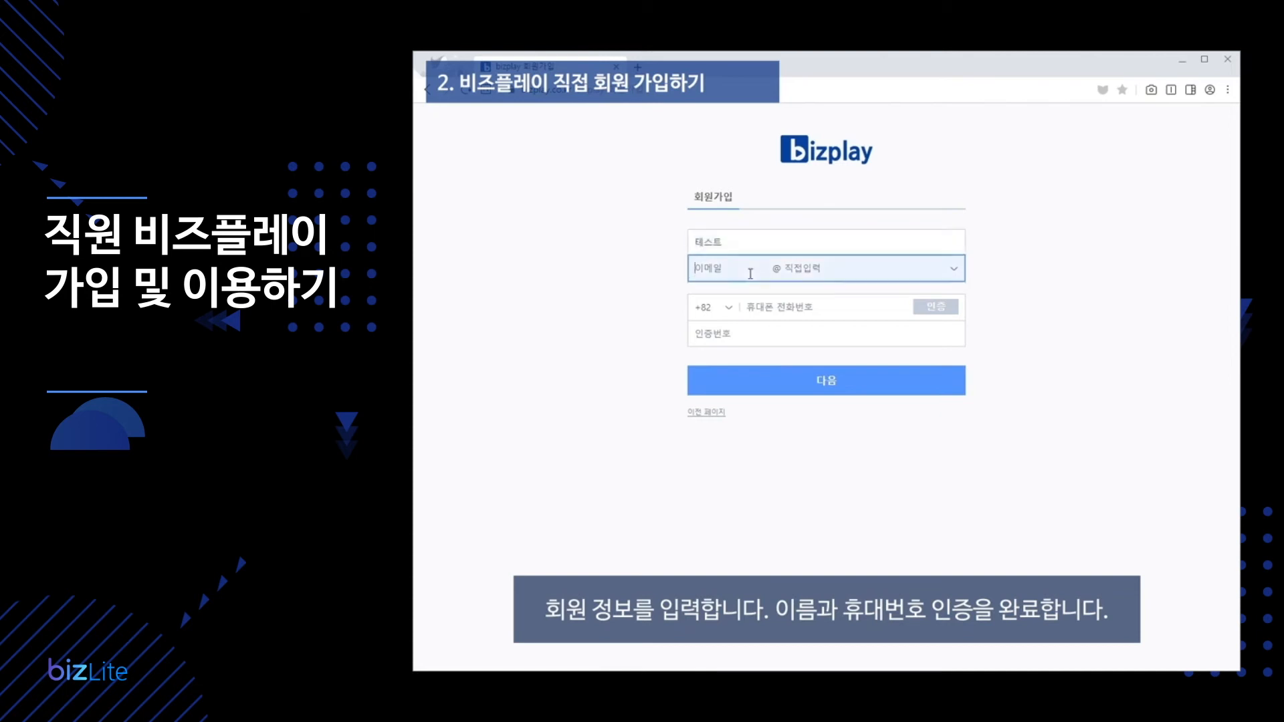
click(786, 270)
text(bizpl)
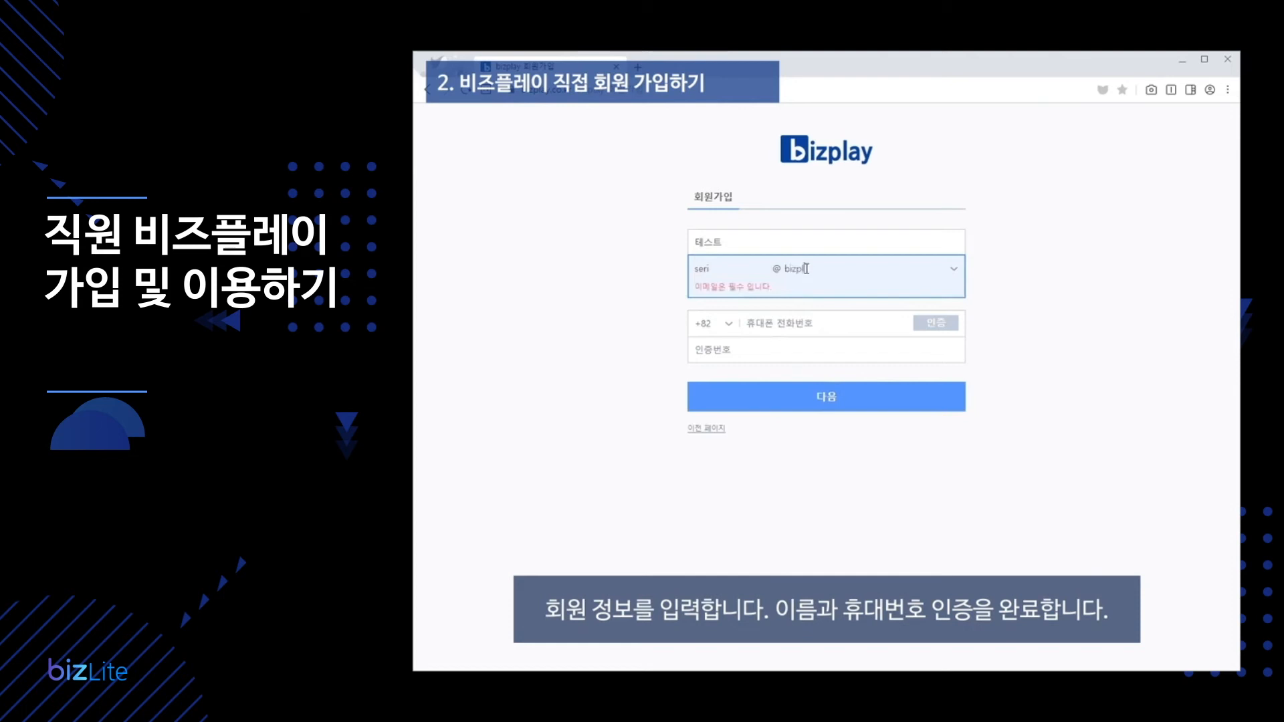
text(ay.co.kr)
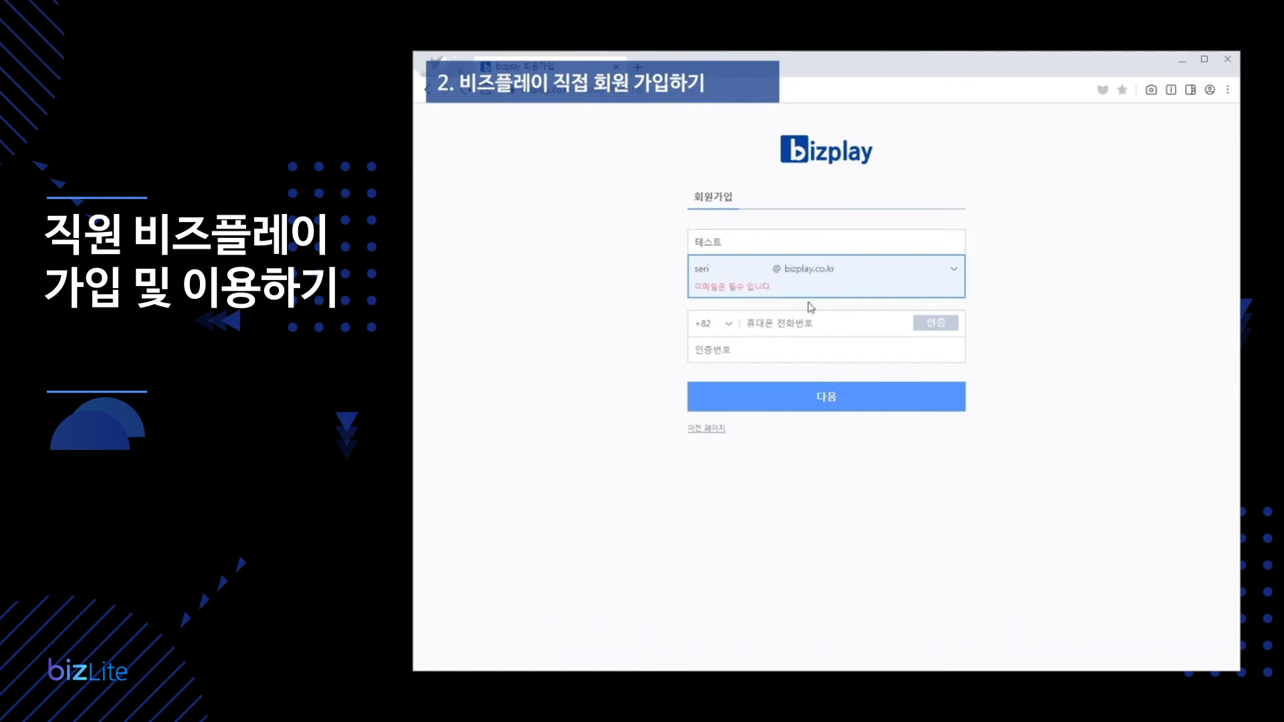
- Verify the member's mobile number with the texted code and continue to ID setup
click(813, 327)
text(01)
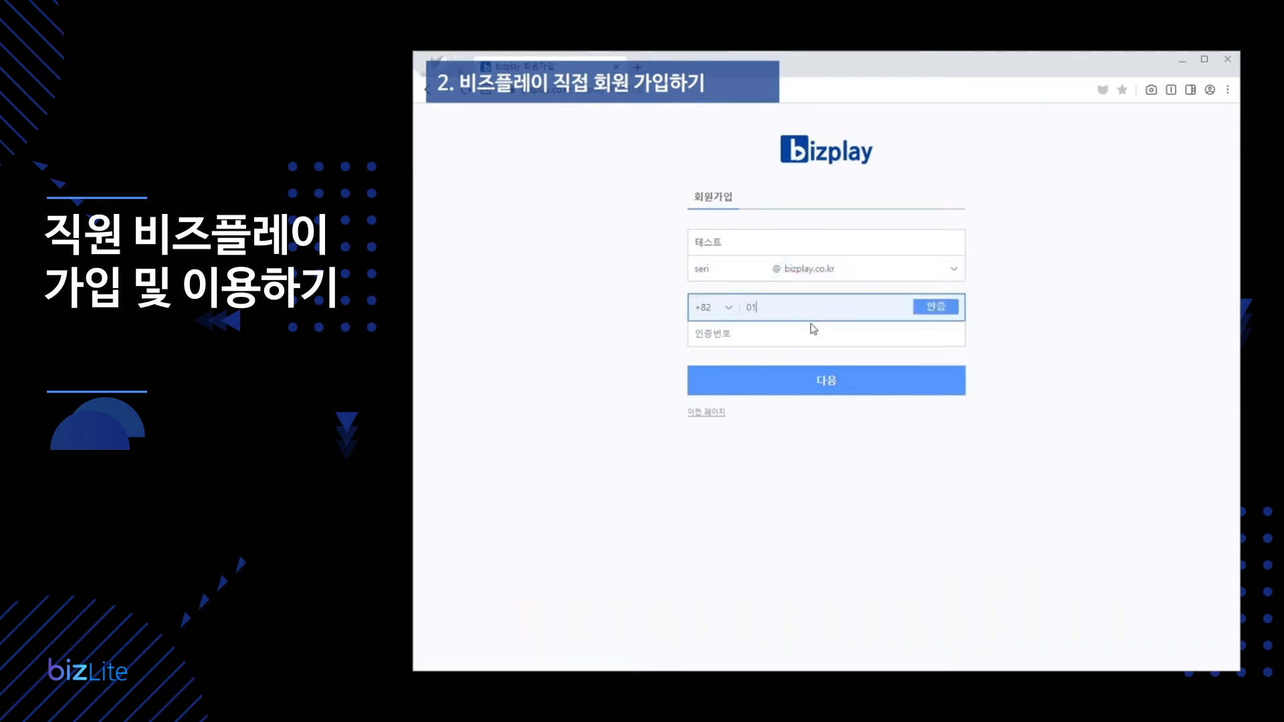
text(0264)
click(931, 308)
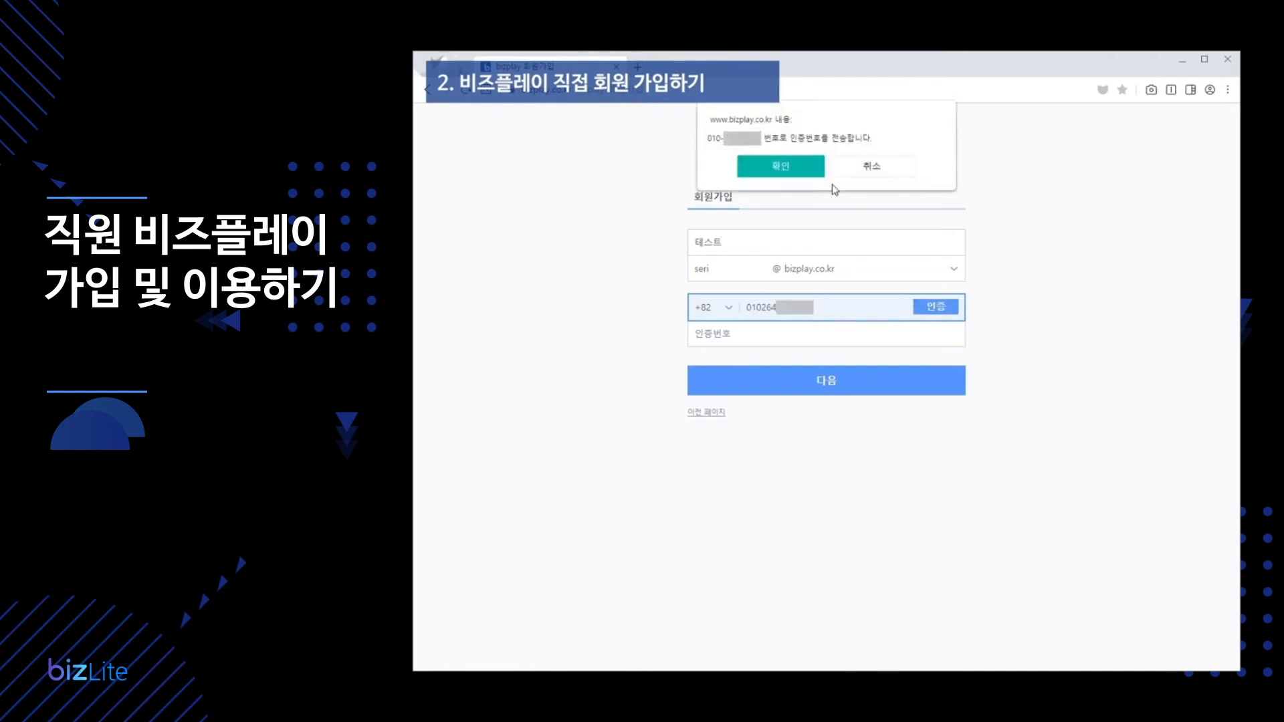
click(810, 167)
click(811, 168)
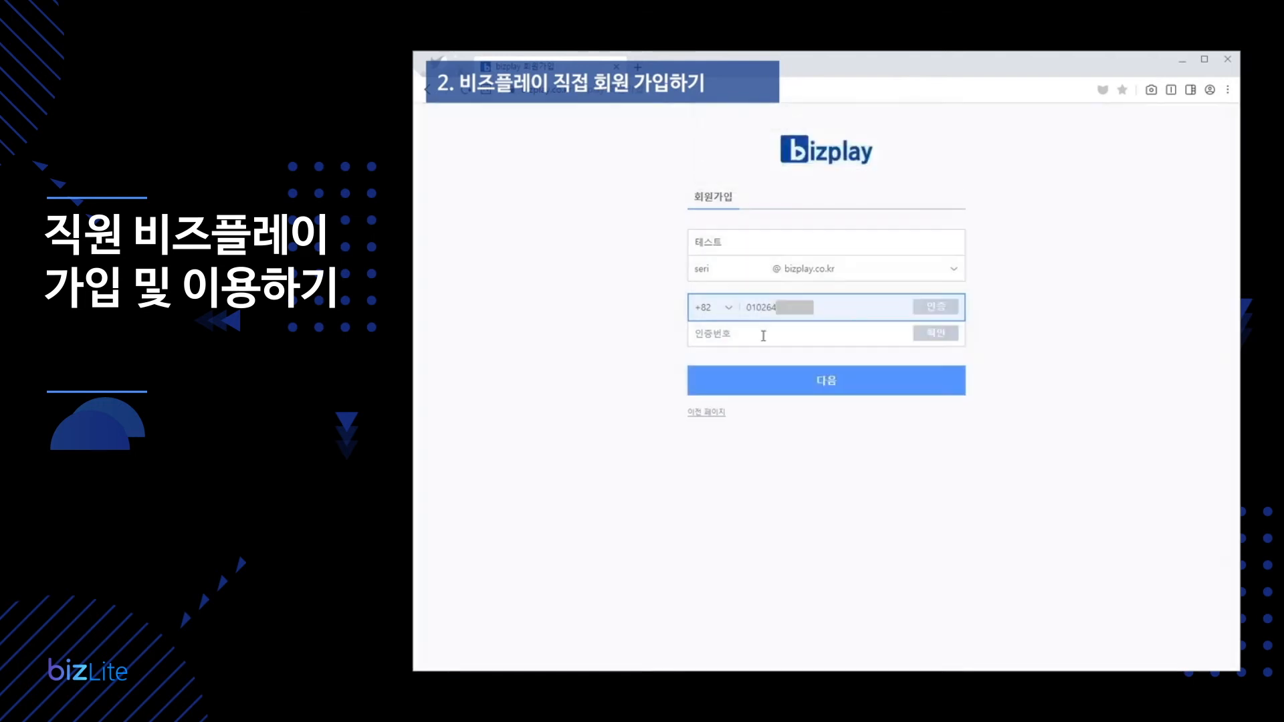
click(763, 336)
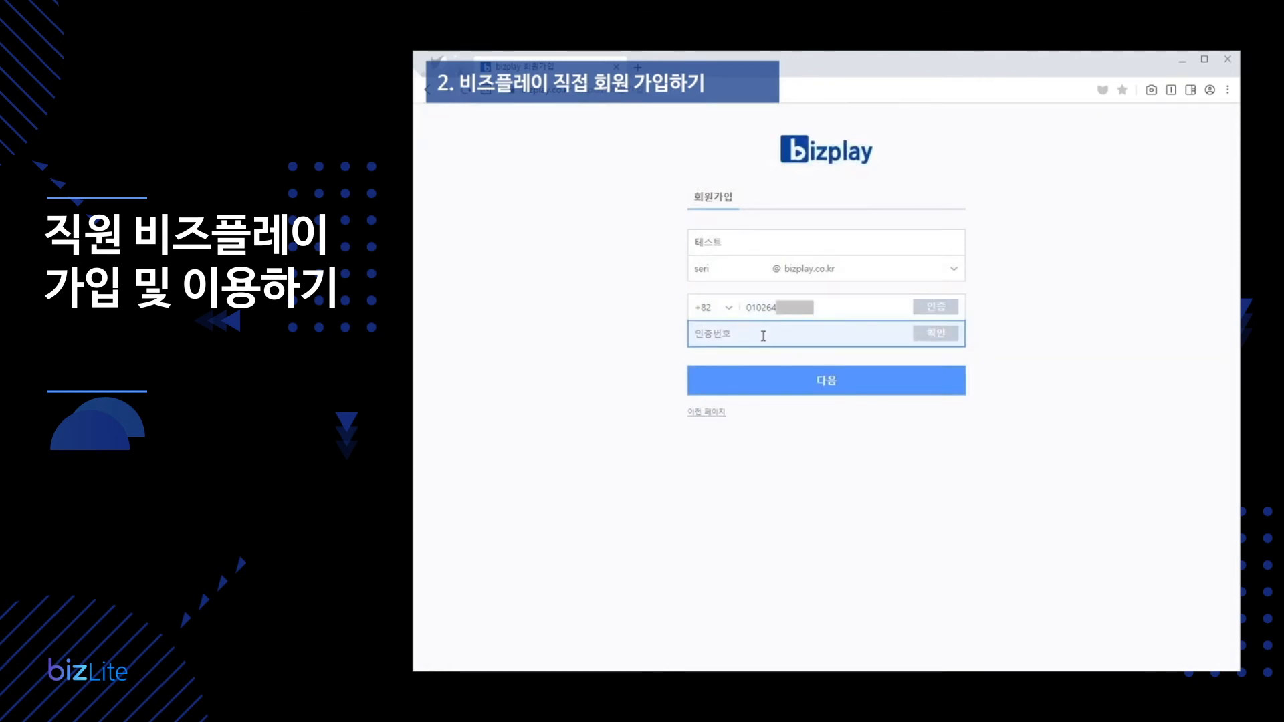
click(950, 338)
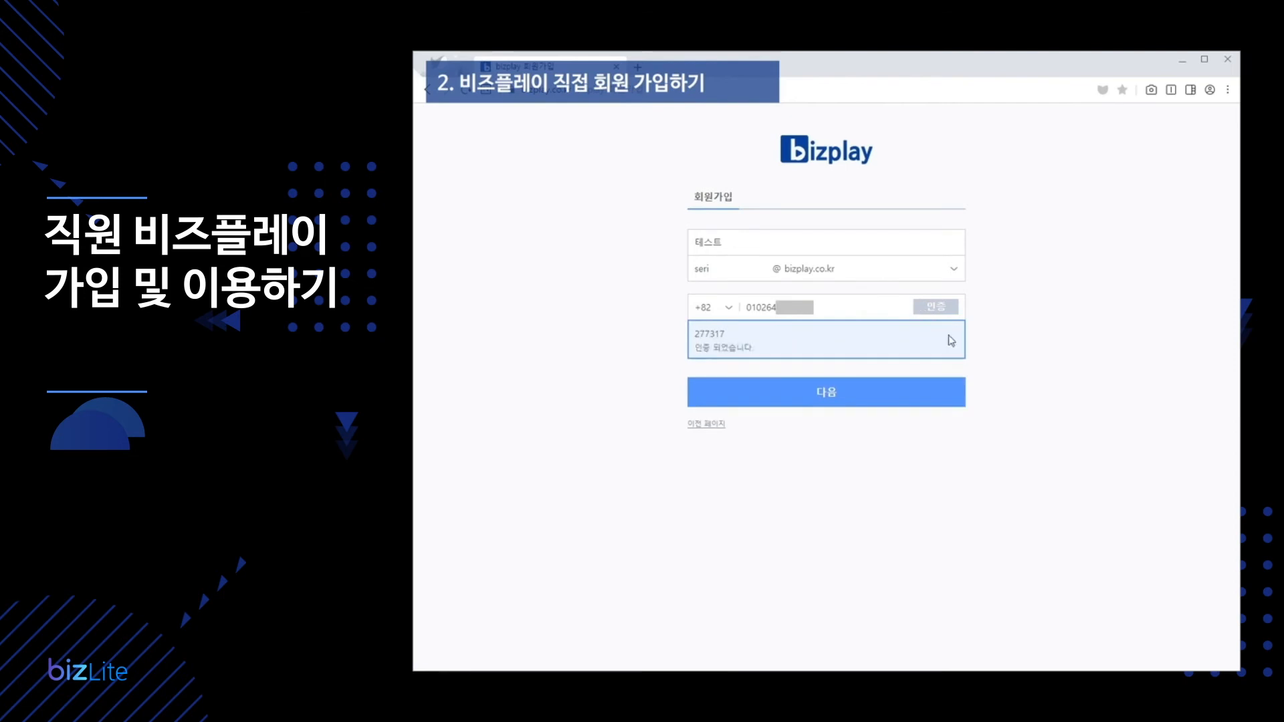
click(879, 401)
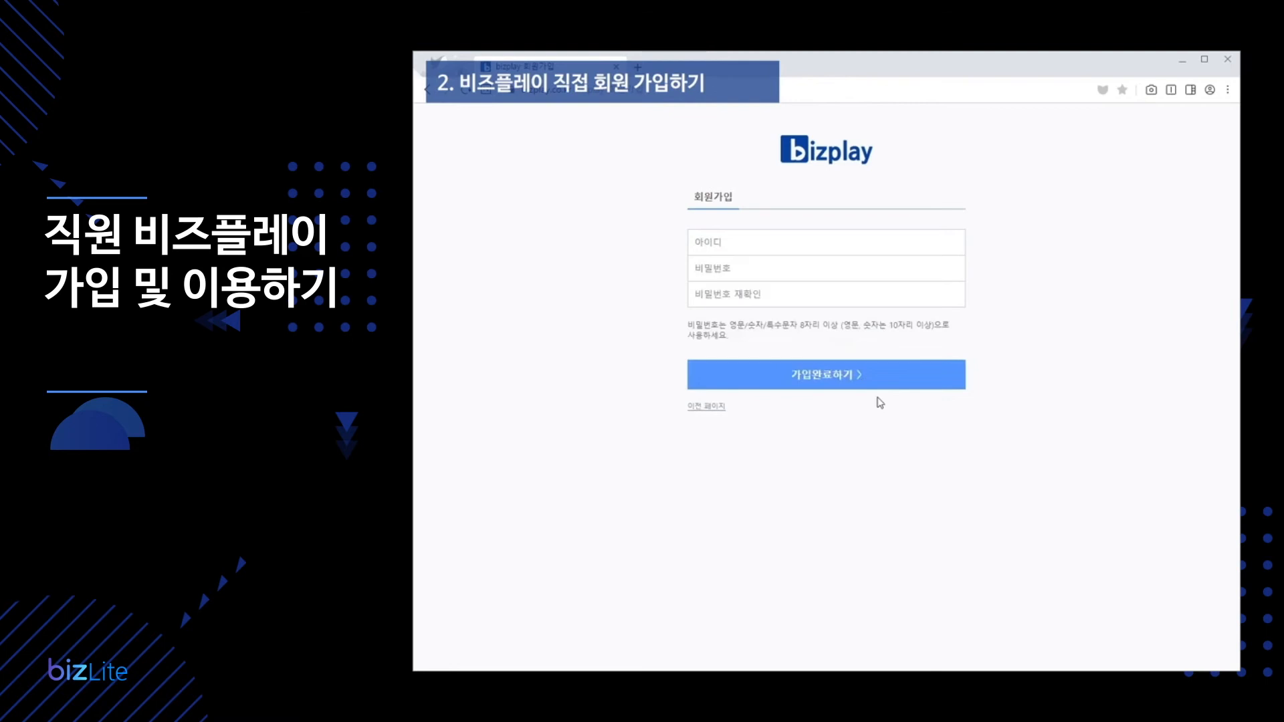
- Set a new login ID with a matching password and confirmation, then finish with 가입완료하기
click(796, 242)
text(testtest20190)
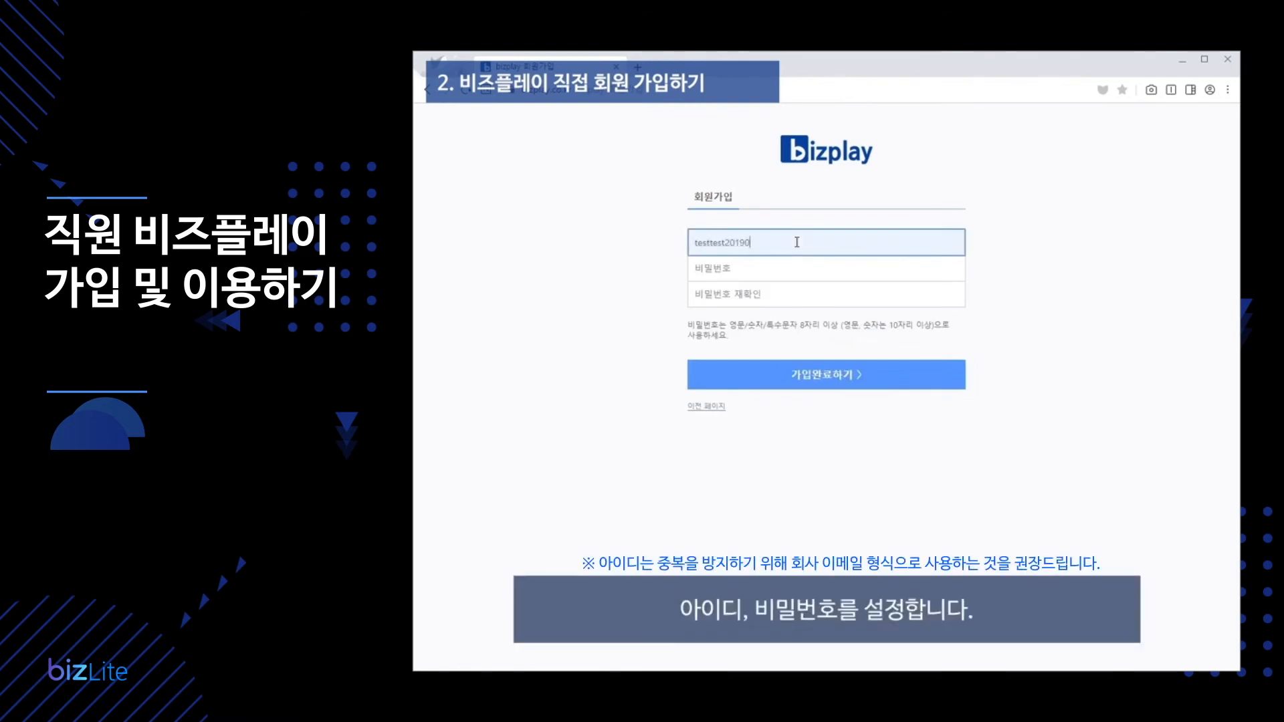
text(901)
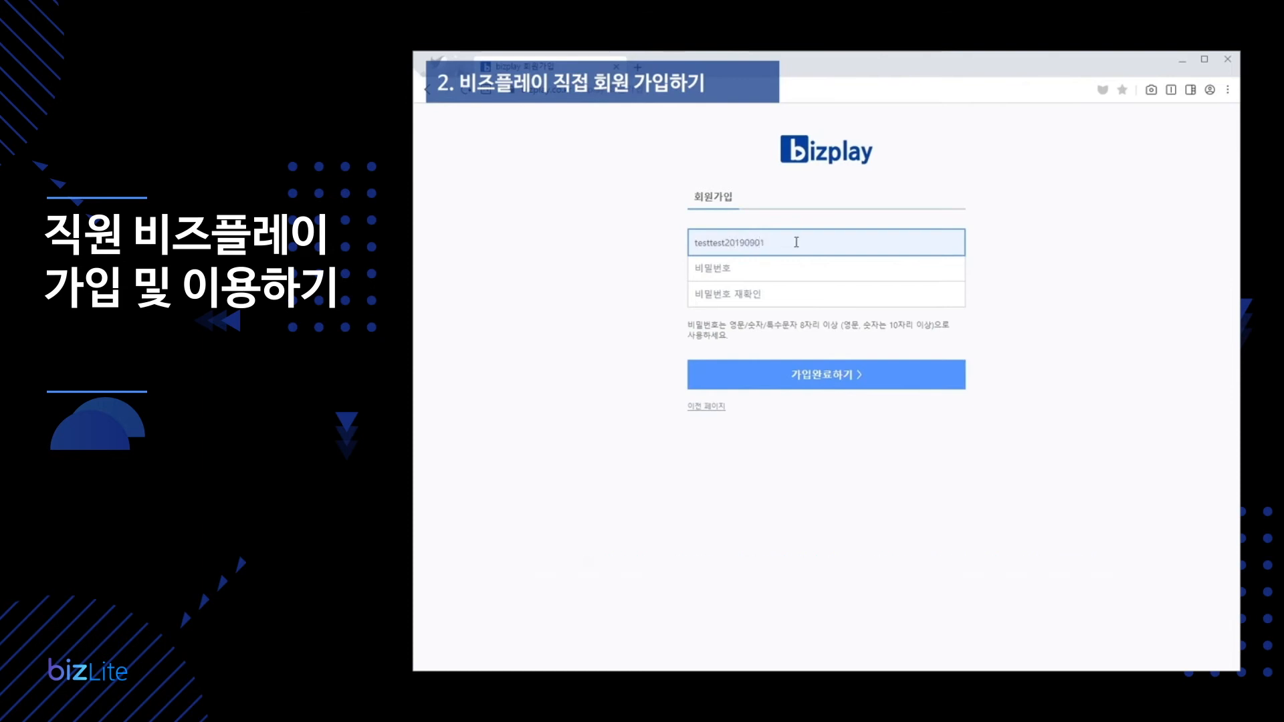
click(796, 274)
text(t)
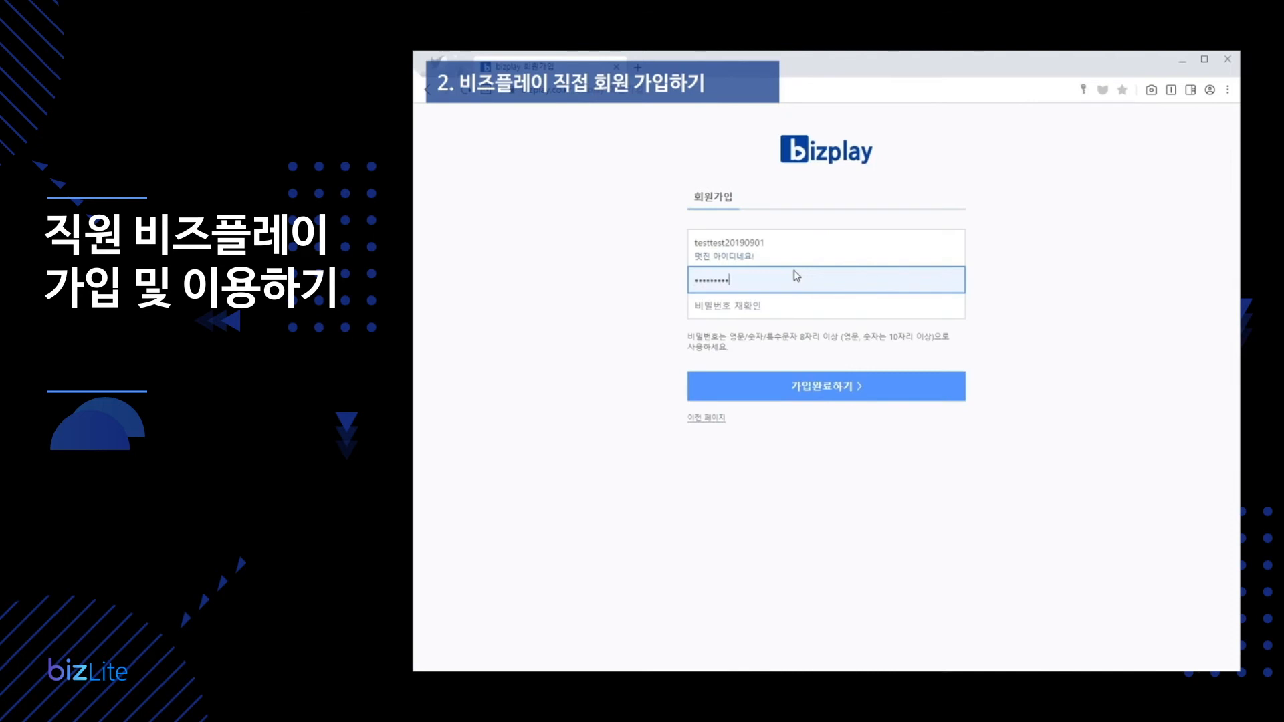
click(789, 303)
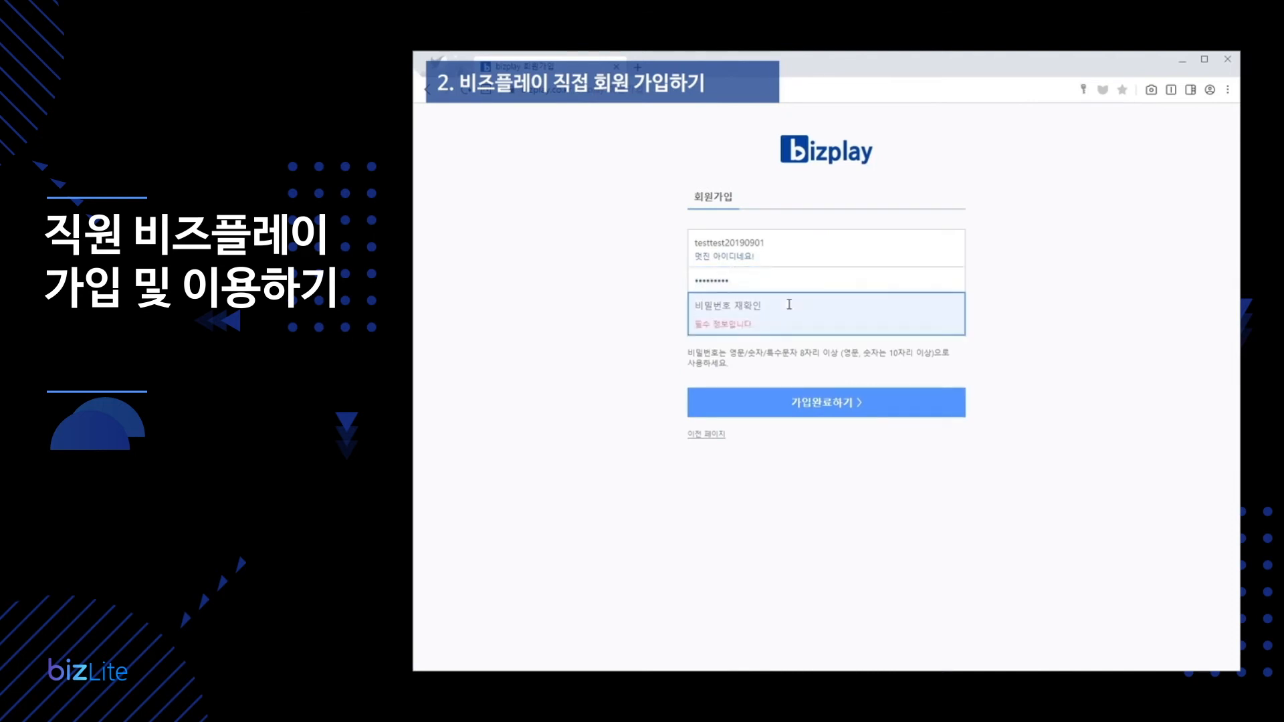
text(t)
click(808, 396)
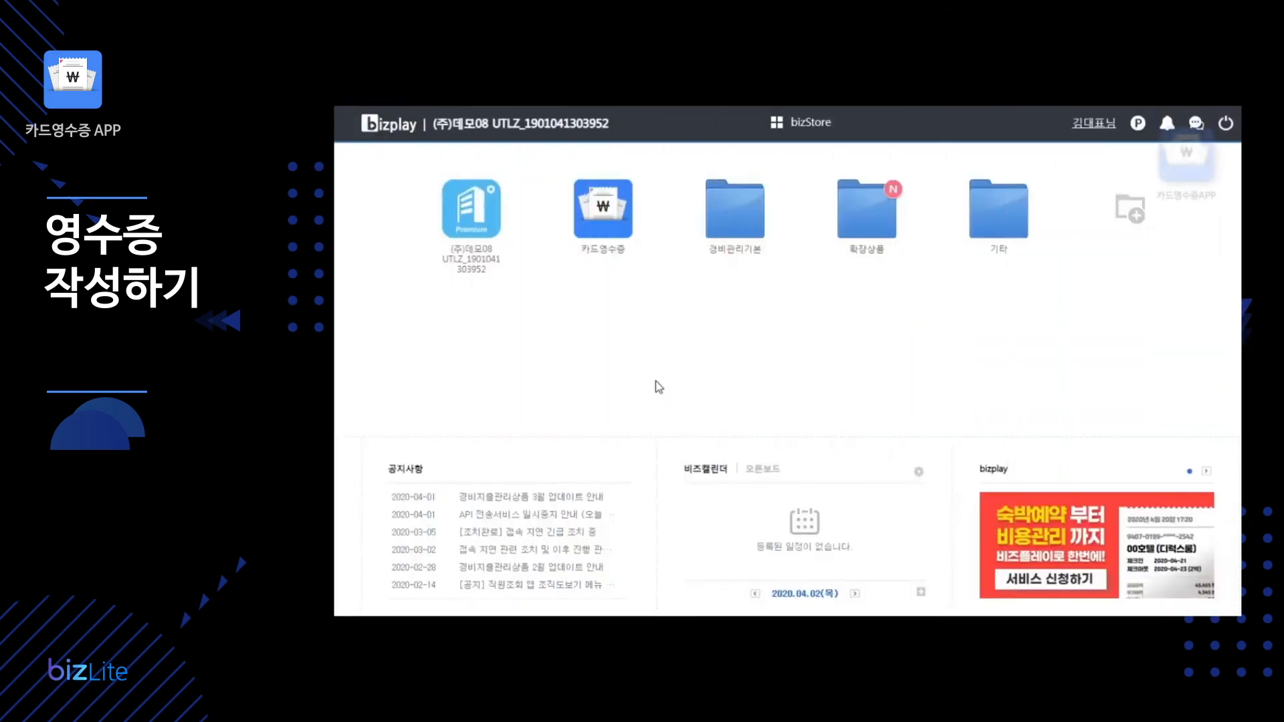
- Open the 카드영수증 app and preview corporate receipts, including the 385,000 원 인터넷상거래 one
click(620, 222)
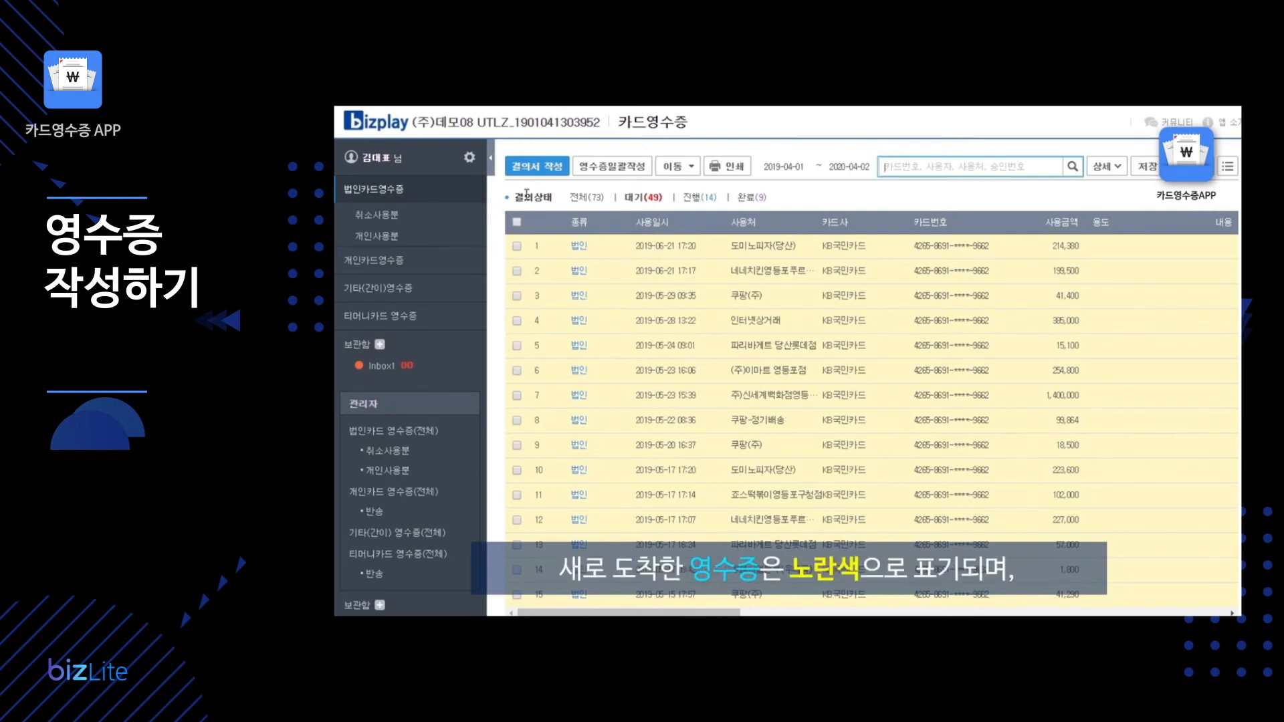
mouse_move(714, 251)
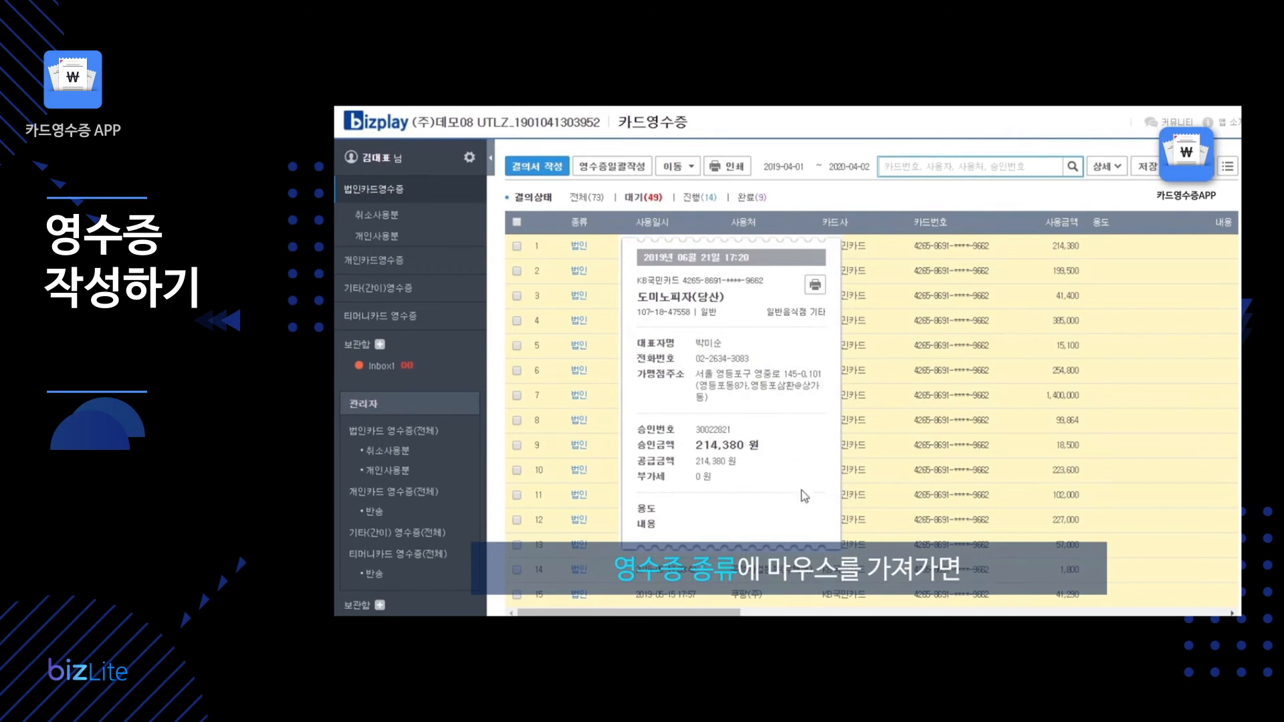
mouse_move(576, 277)
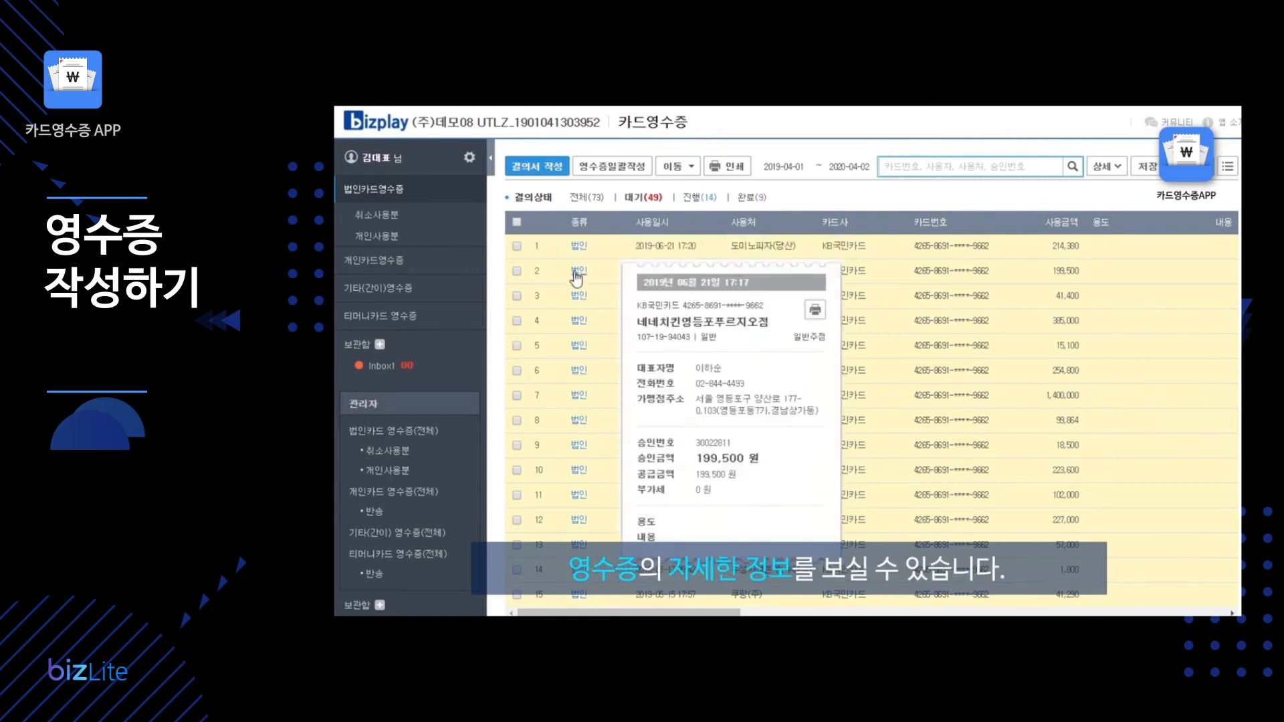
mouse_move(577, 325)
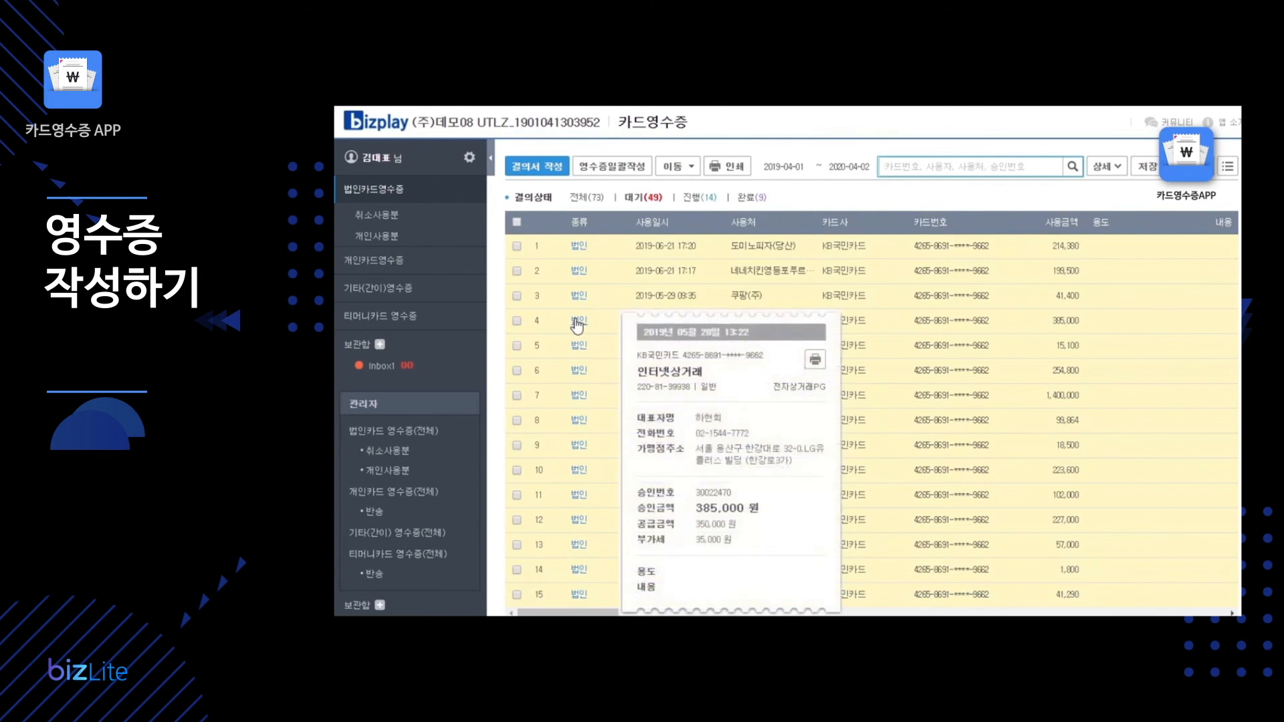
- Save the 도미노피자 receipt as 접대비, '고객사와의 저녁식사', charged to 영업1팀 예산
click(886, 252)
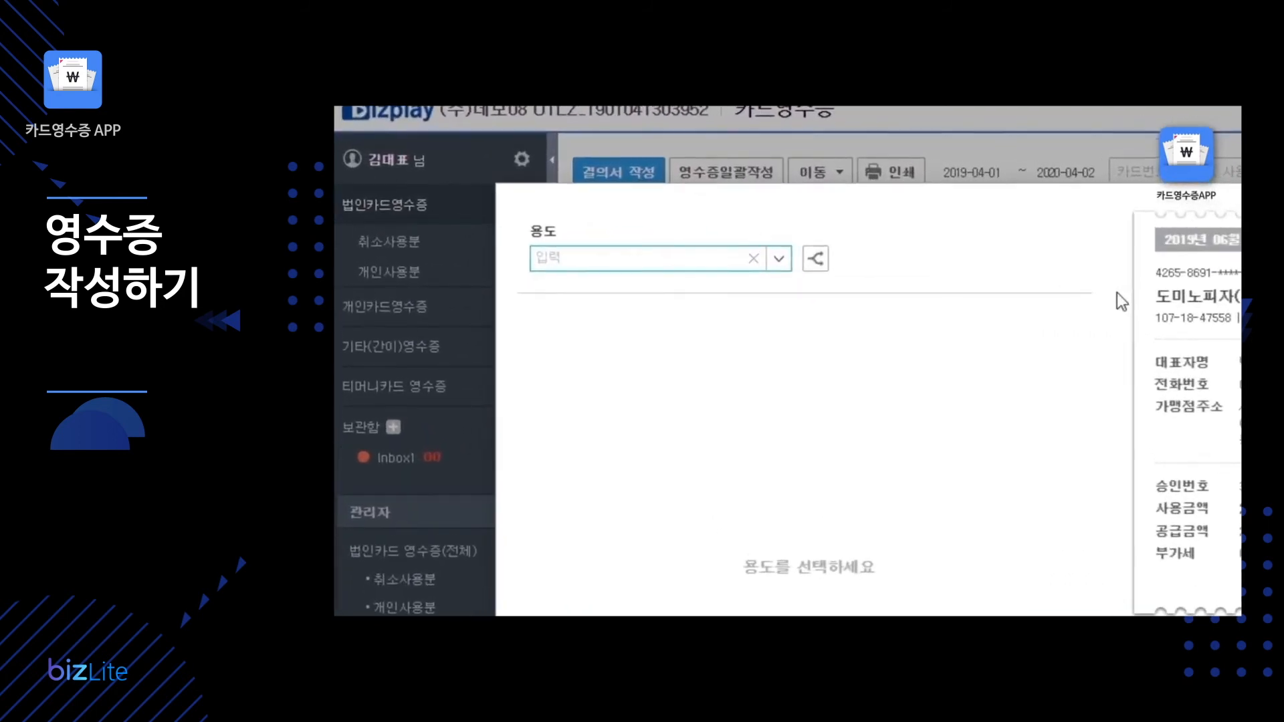
click(779, 258)
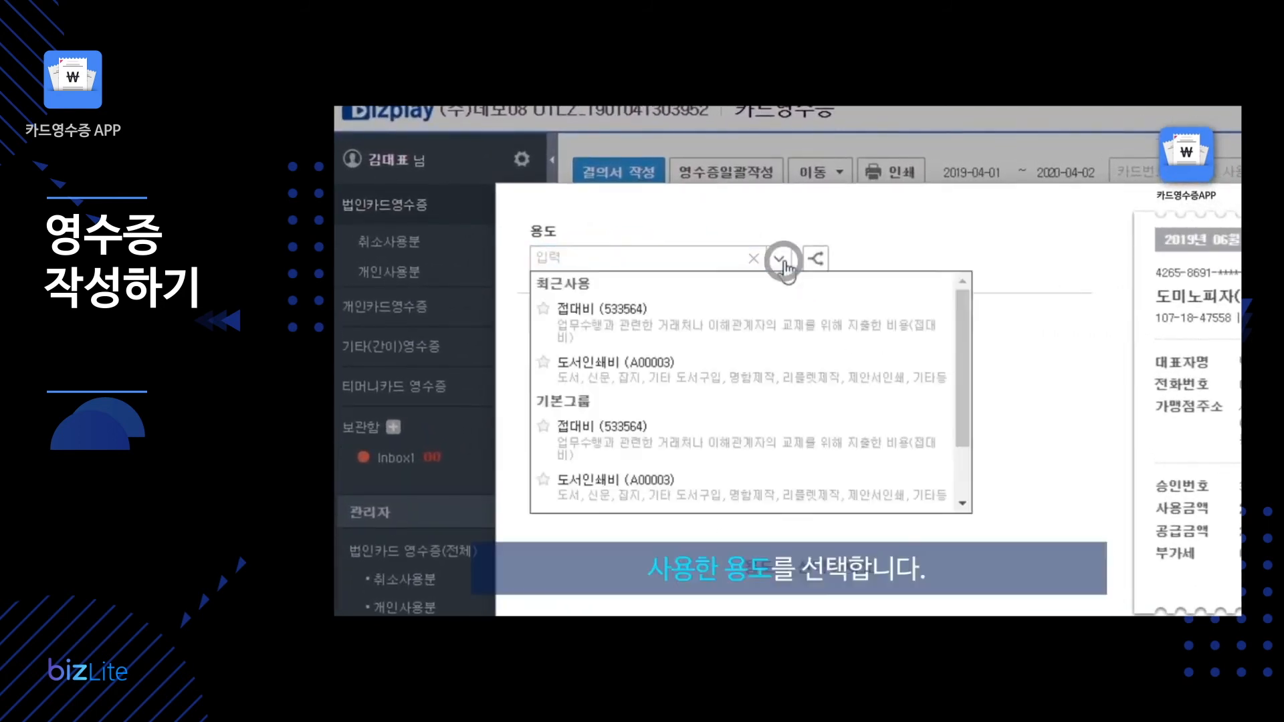
click(773, 432)
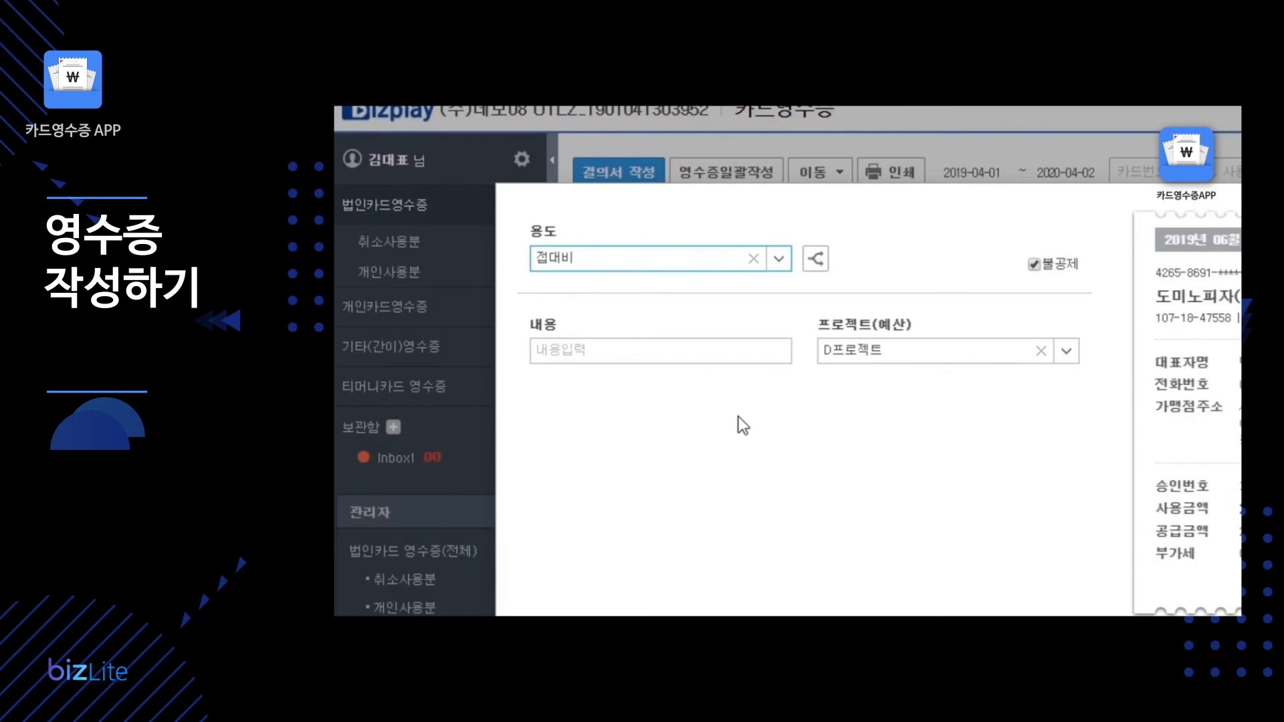
click(688, 352)
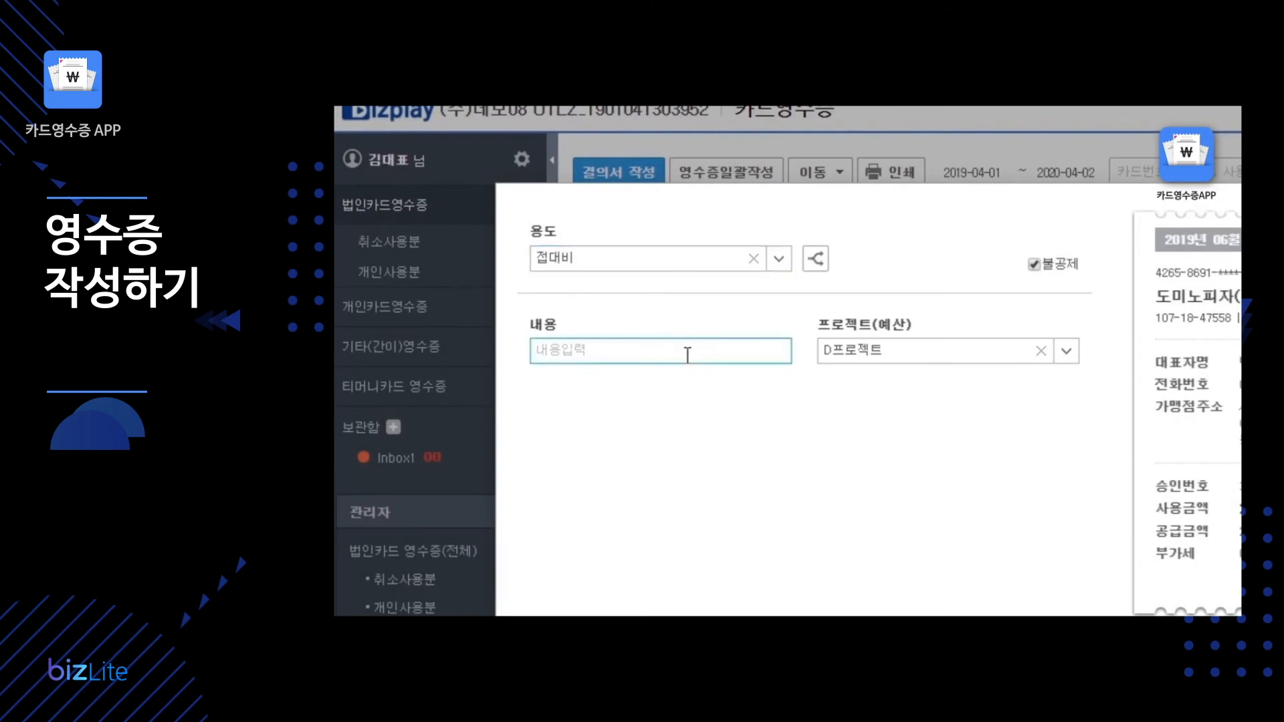
text(고객사왜)
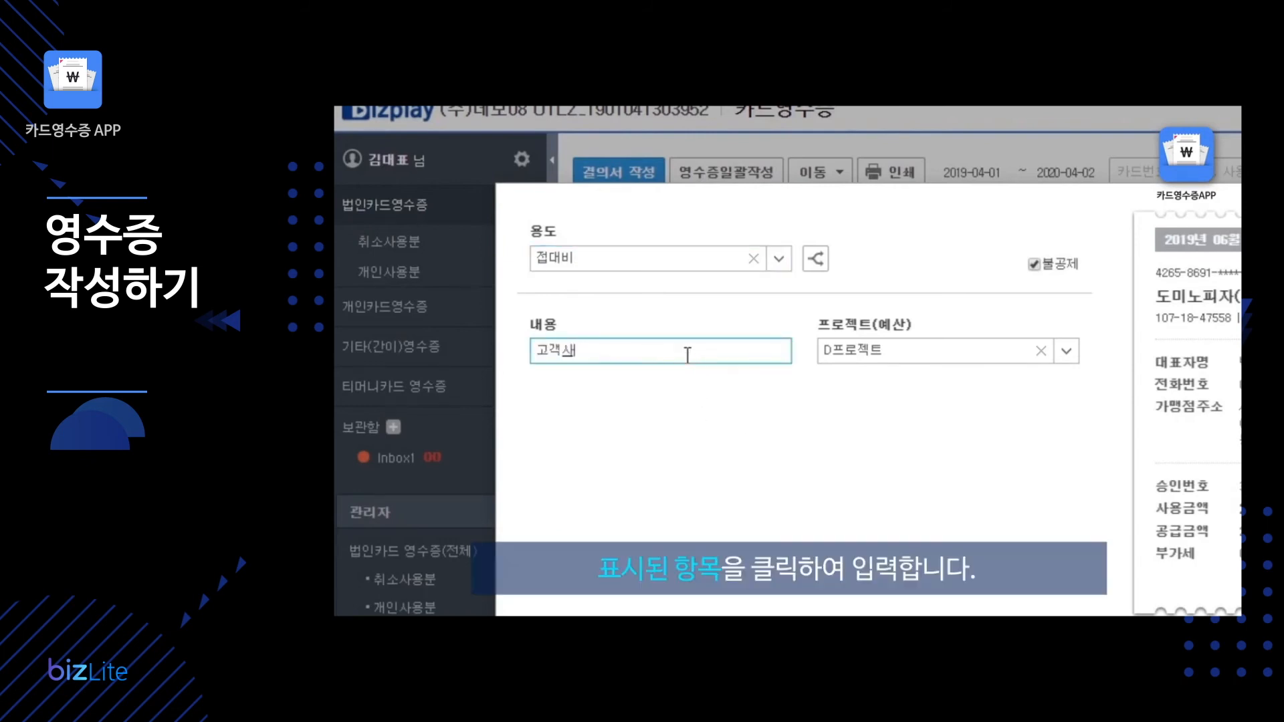
text(의 저녁식사)
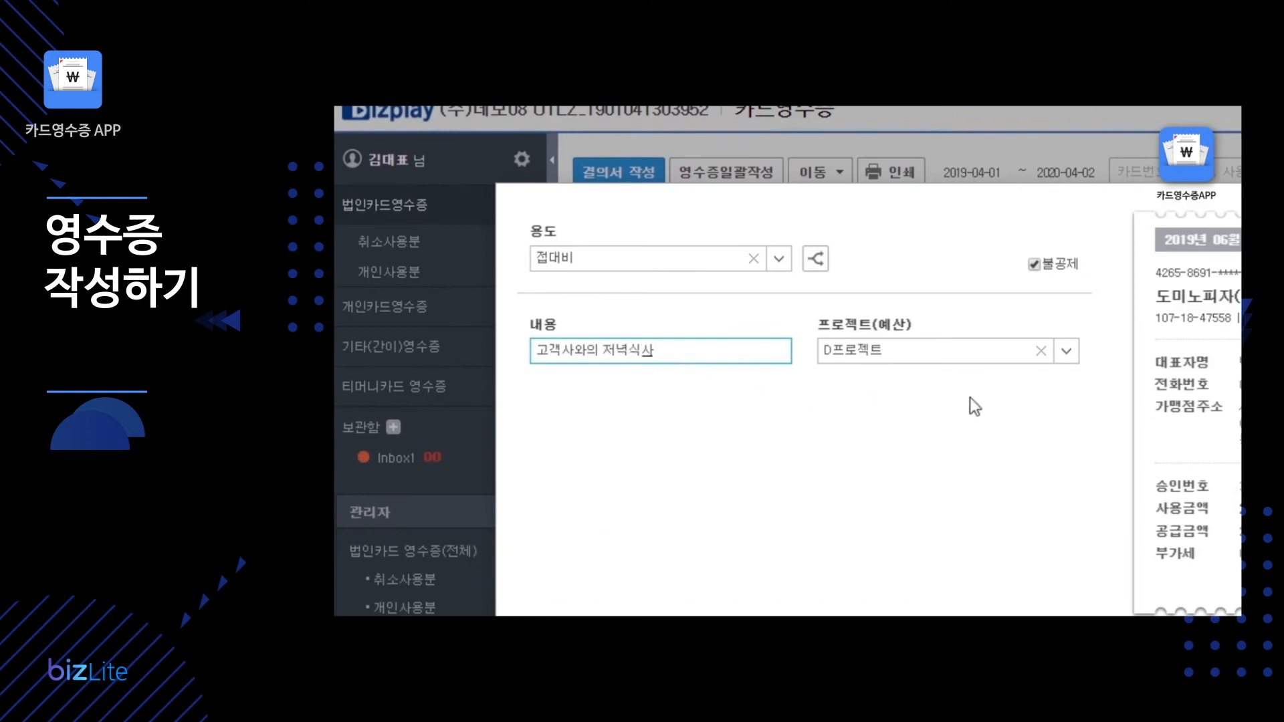
click(1066, 350)
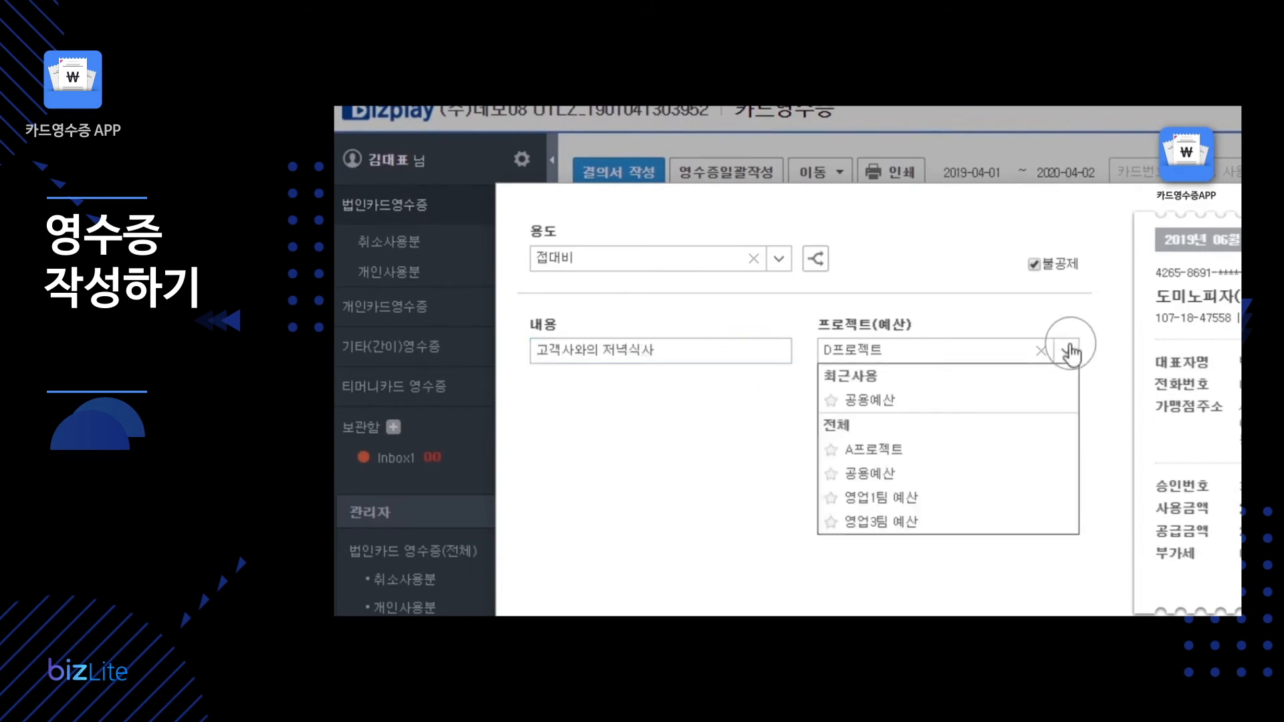
click(1014, 497)
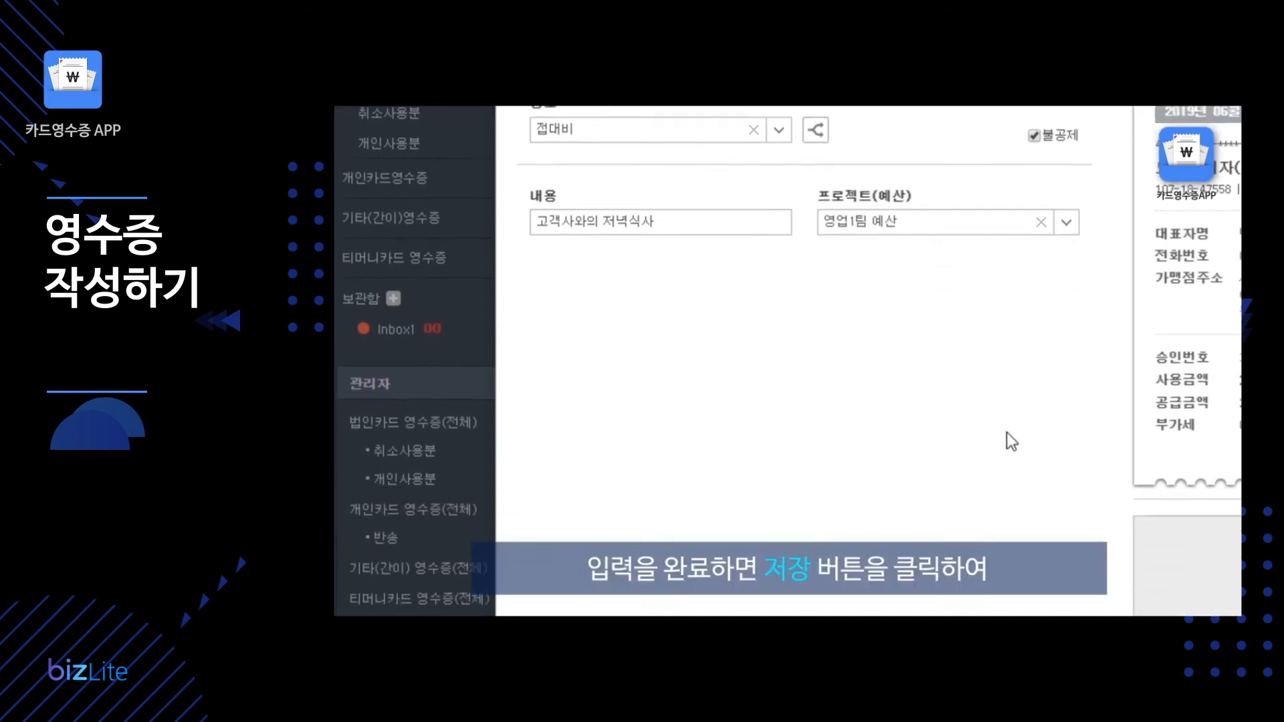
click(543, 493)
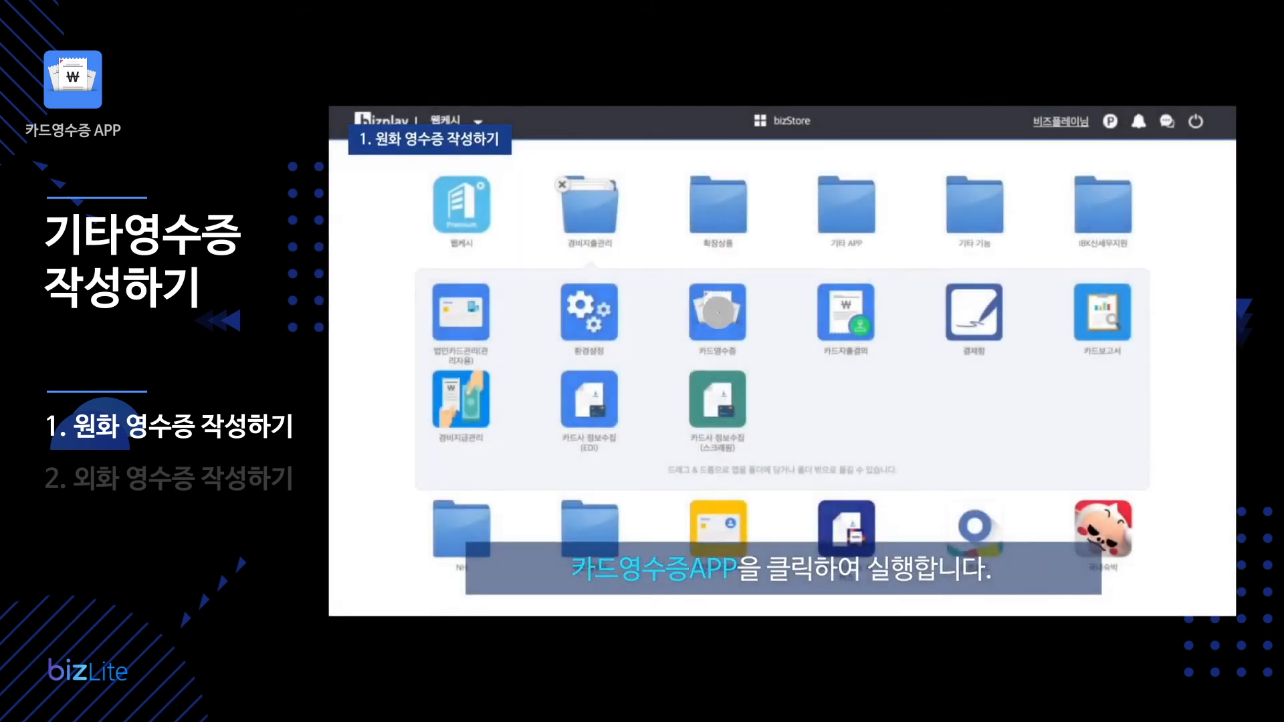
- Open the 카드영수증 app and start a new 기타영수증 from the 영수증 작성 menu
click(717, 313)
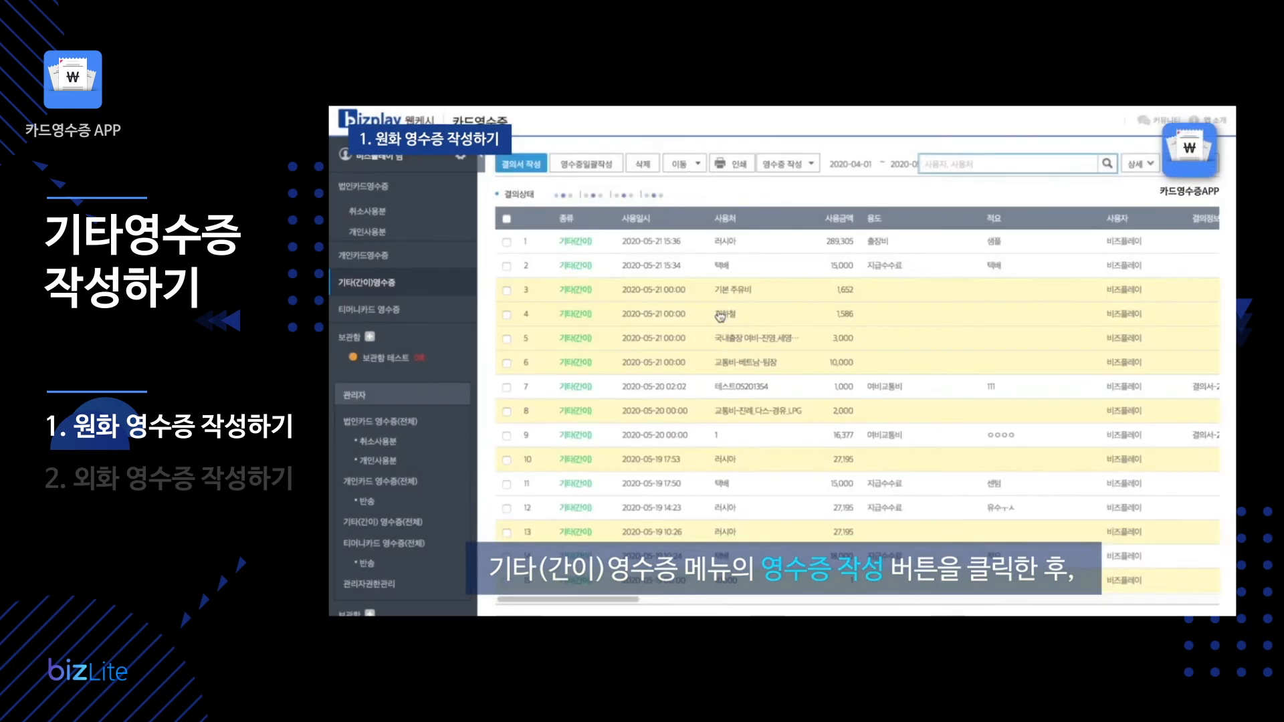
click(793, 164)
click(785, 184)
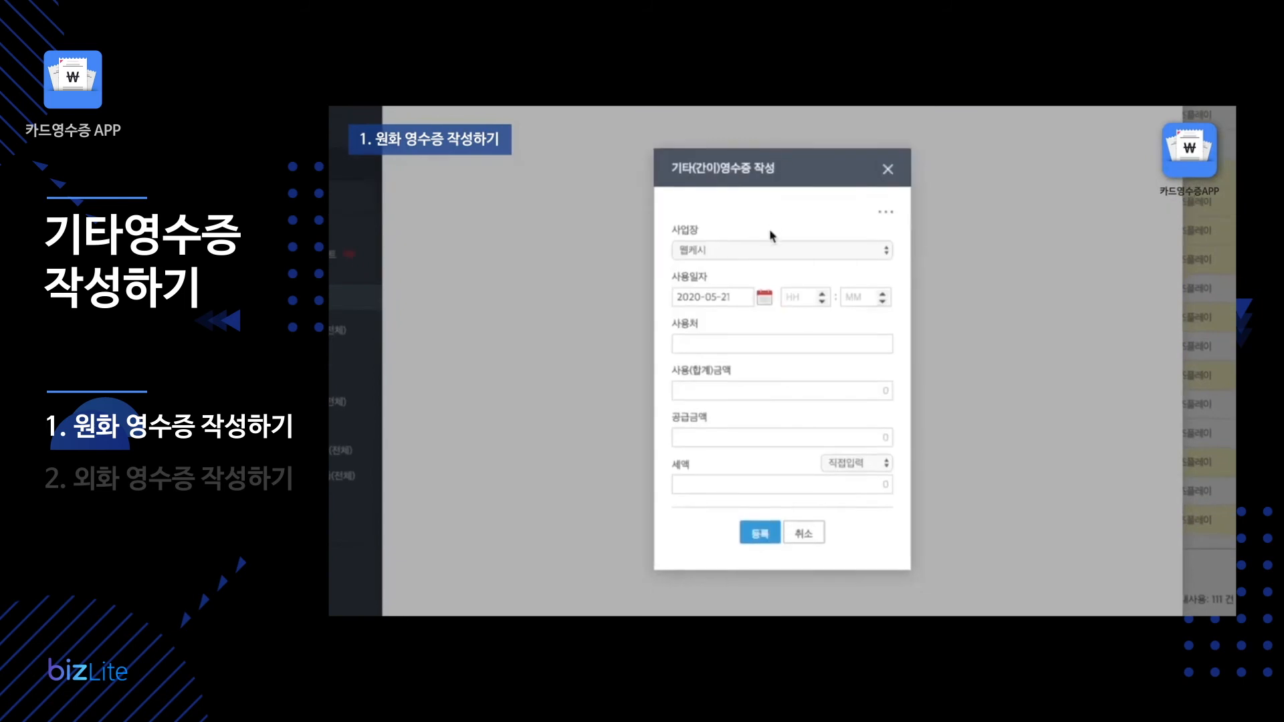
- Fill in 사업장 (주)쿠폰, date 2020-05-20, 사용처 '기타' and a 20,000 total
click(761, 248)
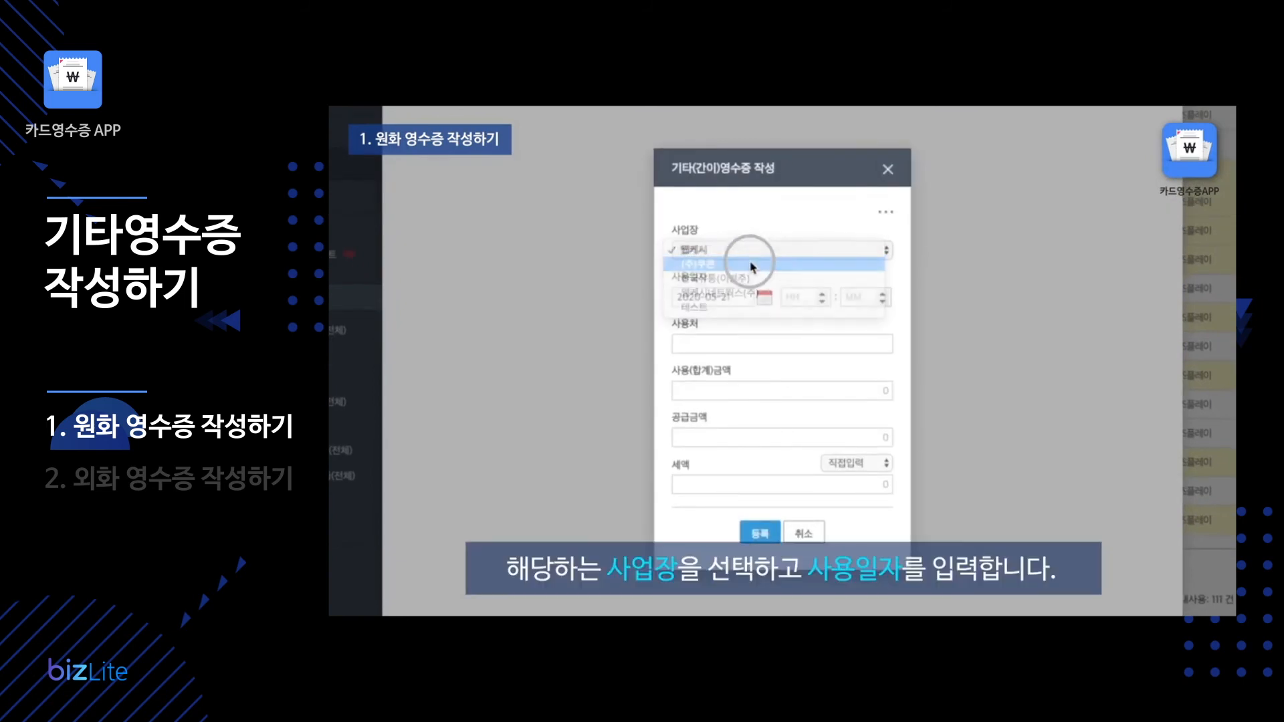
click(753, 265)
click(764, 296)
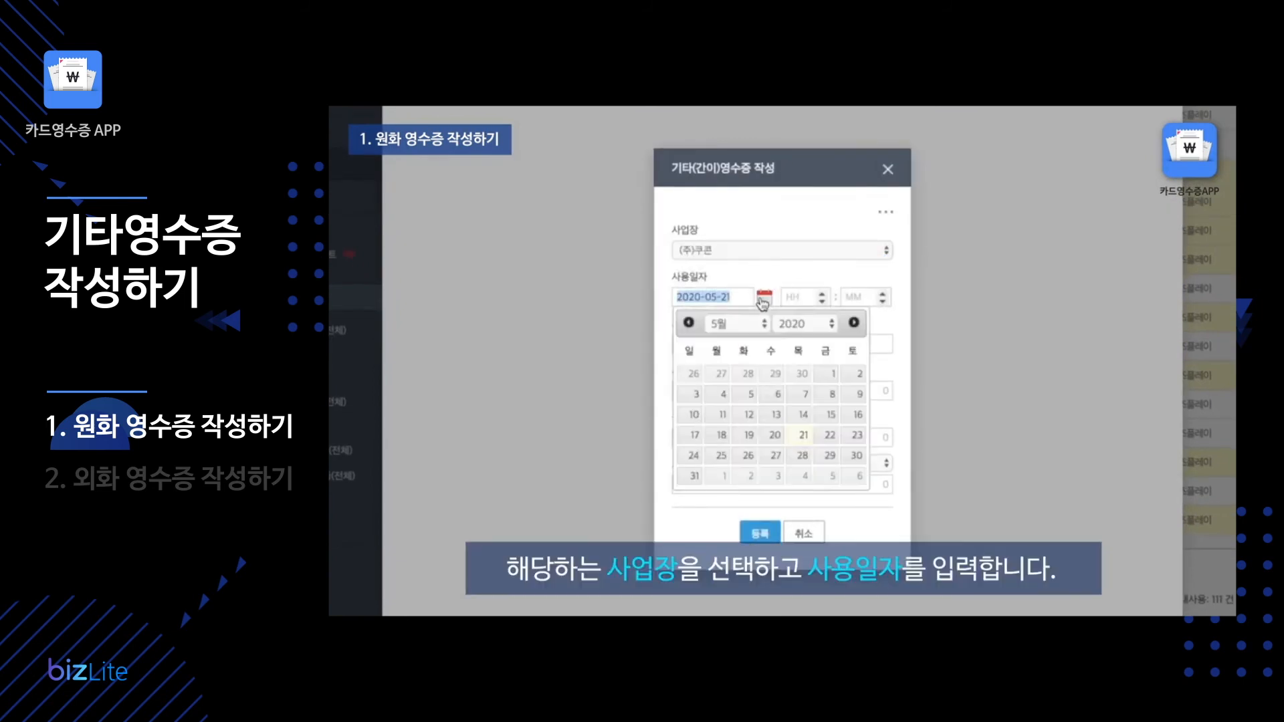
click(772, 433)
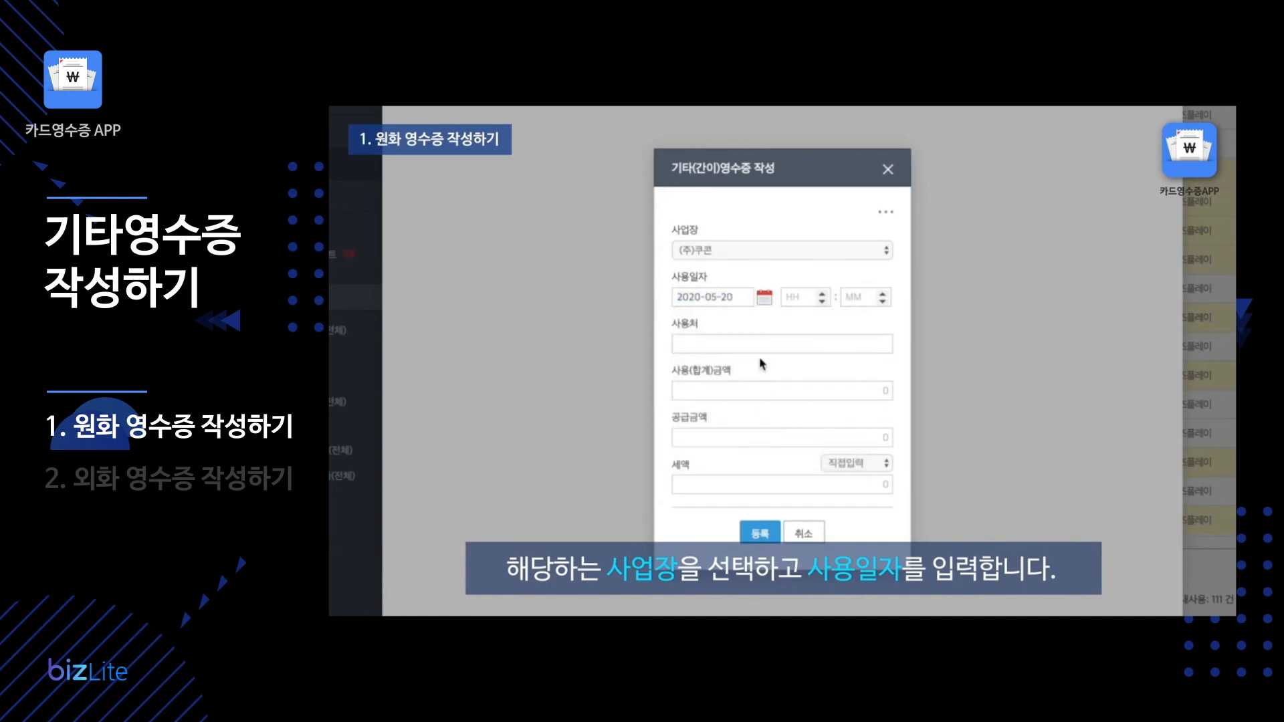
click(763, 345)
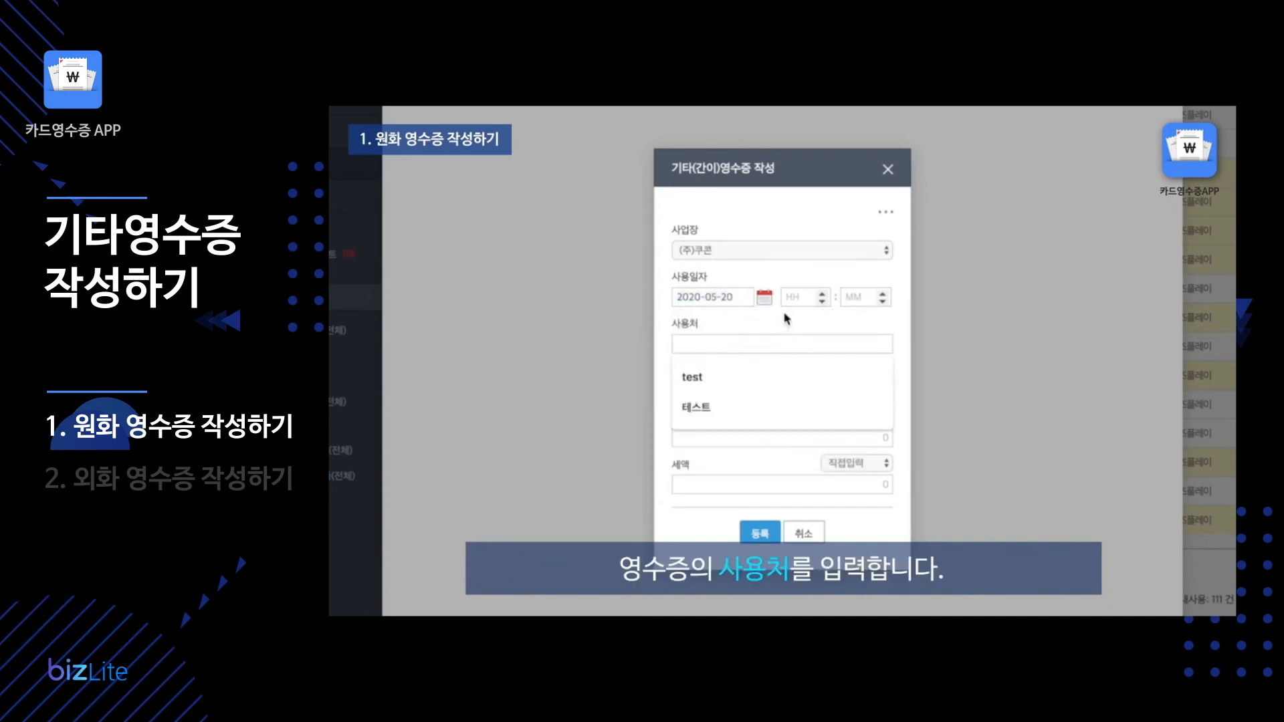
text(기타영수증)
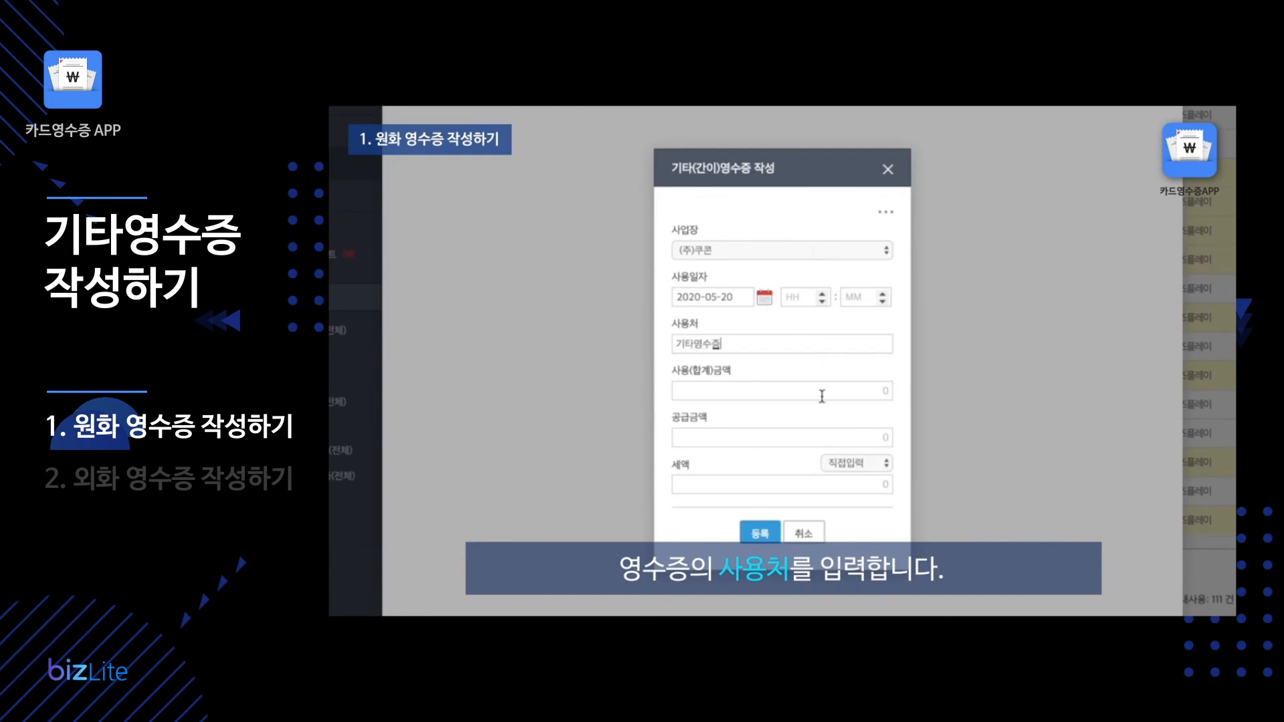
click(822, 396)
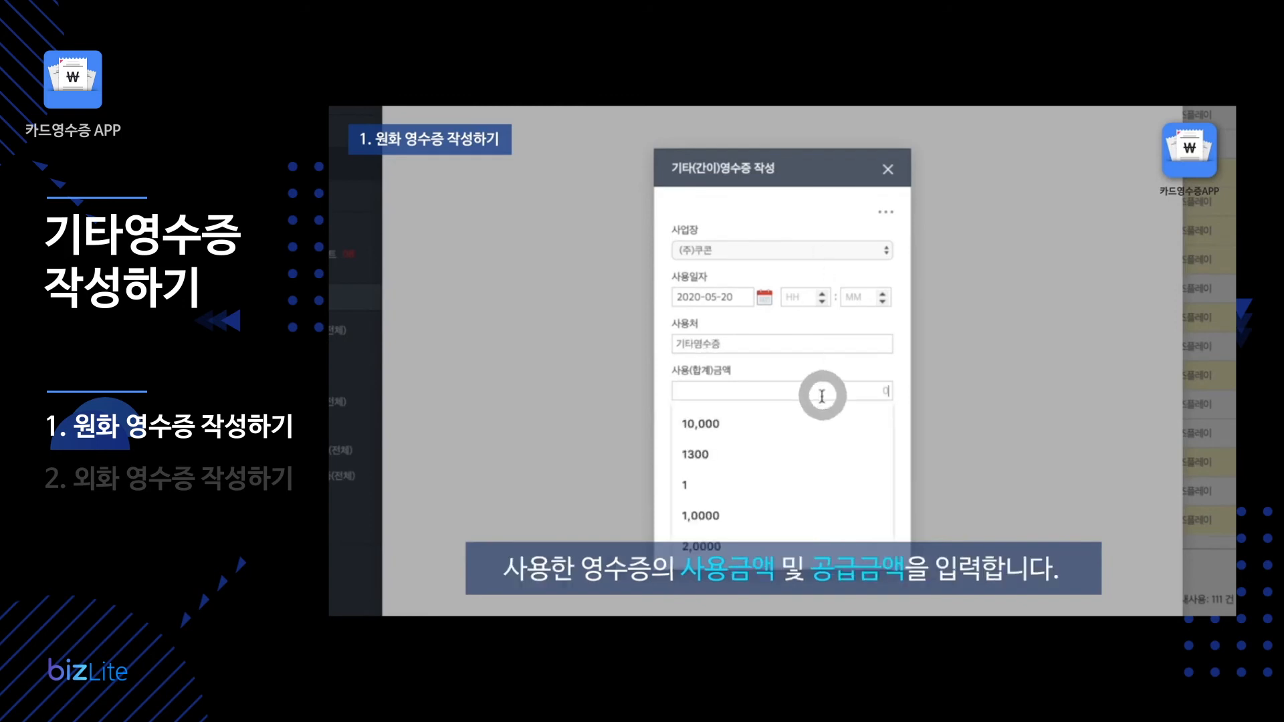
text(200)
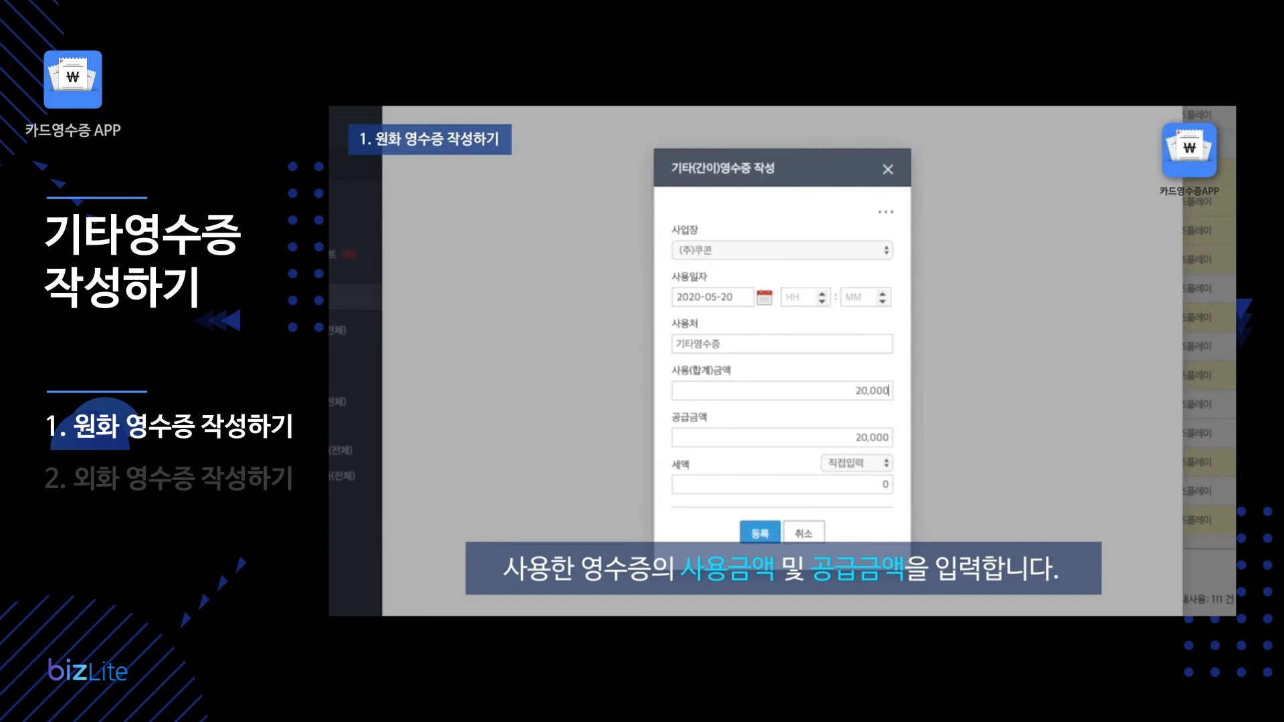
- Set the tax type to 기타소득 (880 tax, 19,120 supply) and register the receipt
click(840, 463)
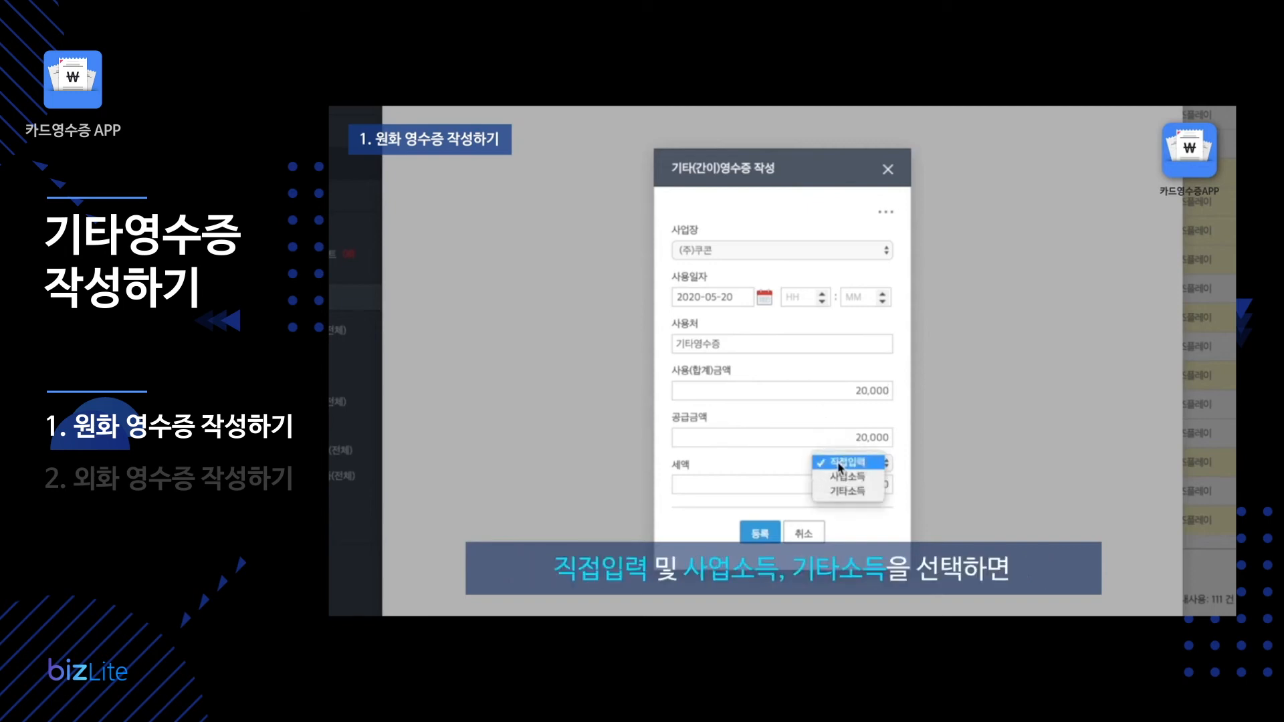
click(843, 477)
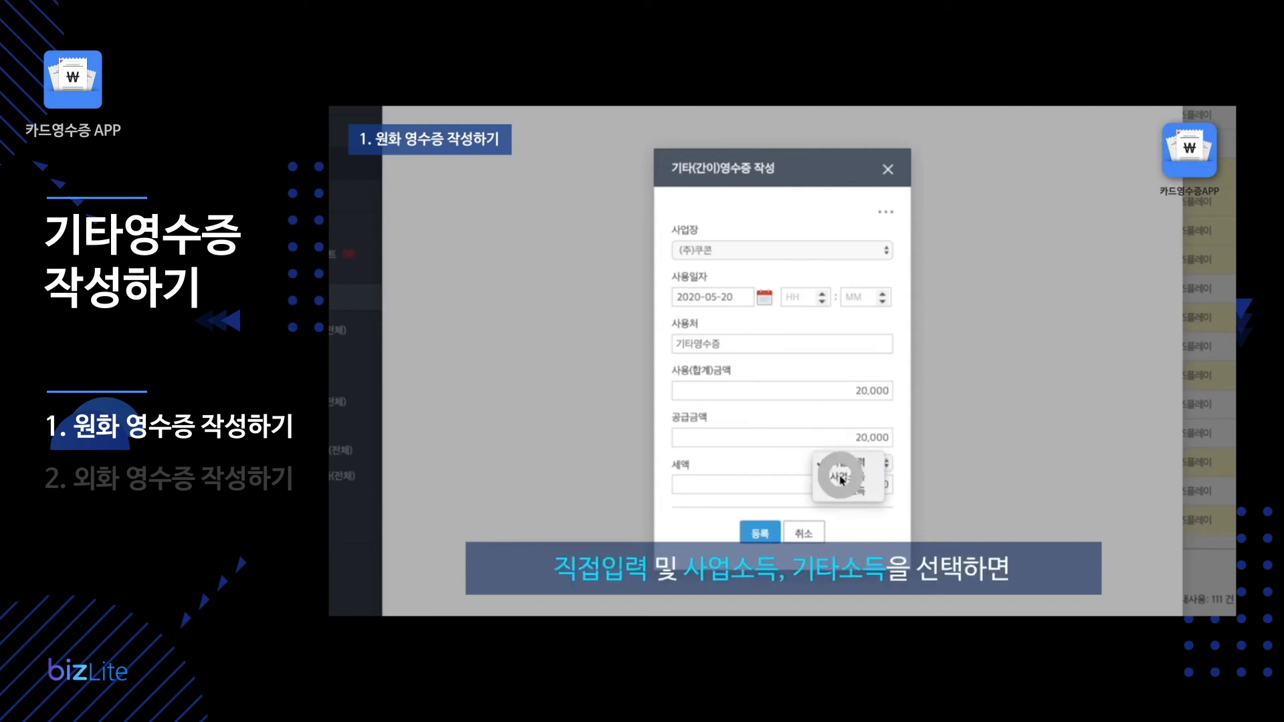
click(848, 463)
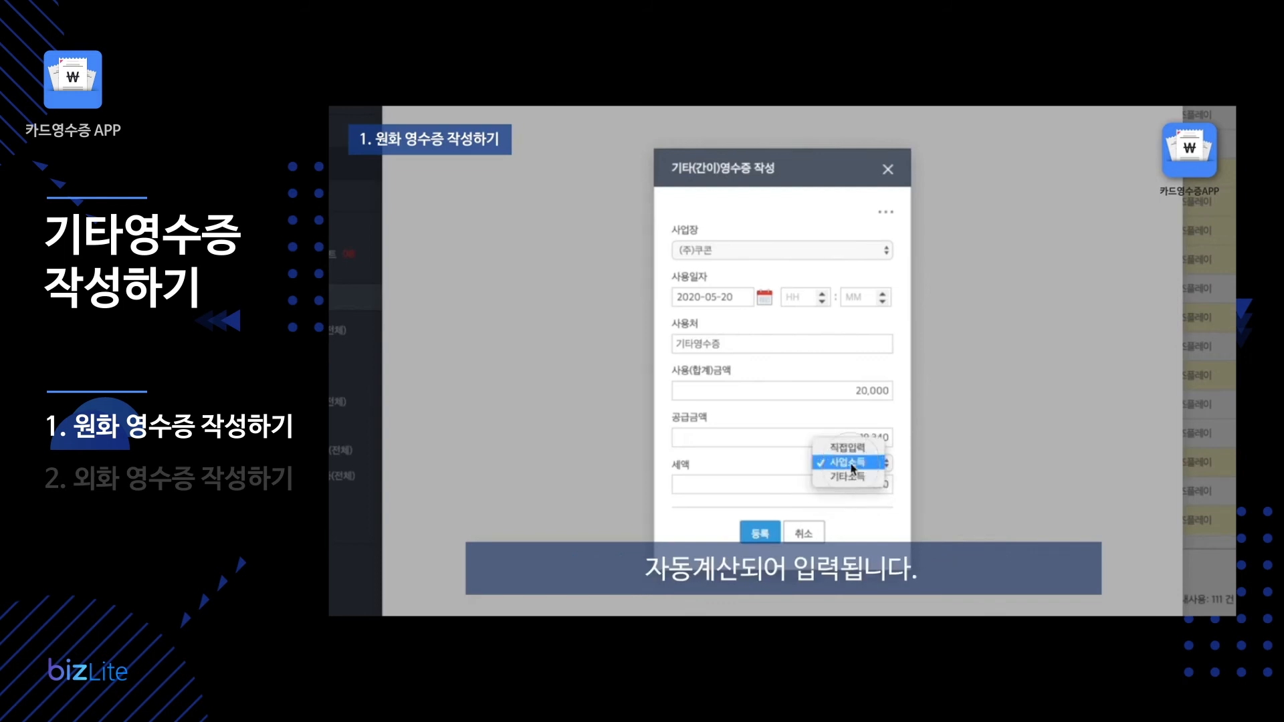
click(849, 479)
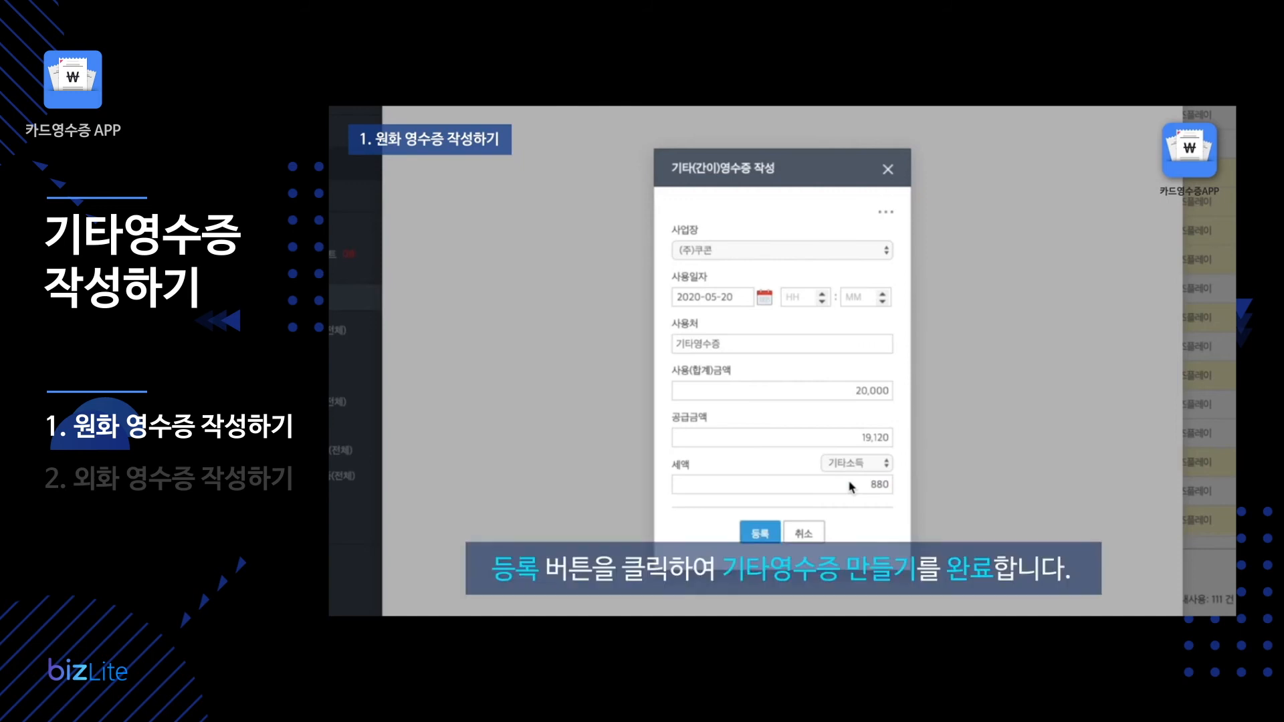
click(763, 533)
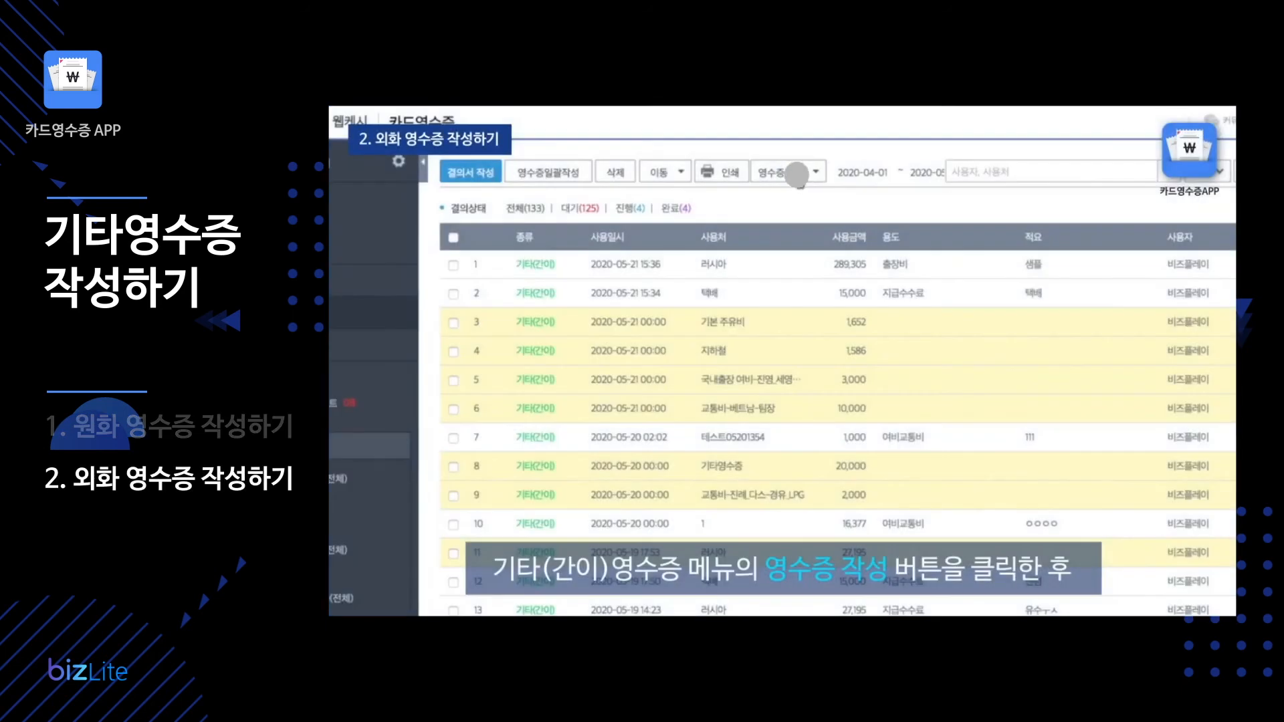
- Start a new 기타영수증 and switch it to foreign-currency entry (외화입력)
click(796, 174)
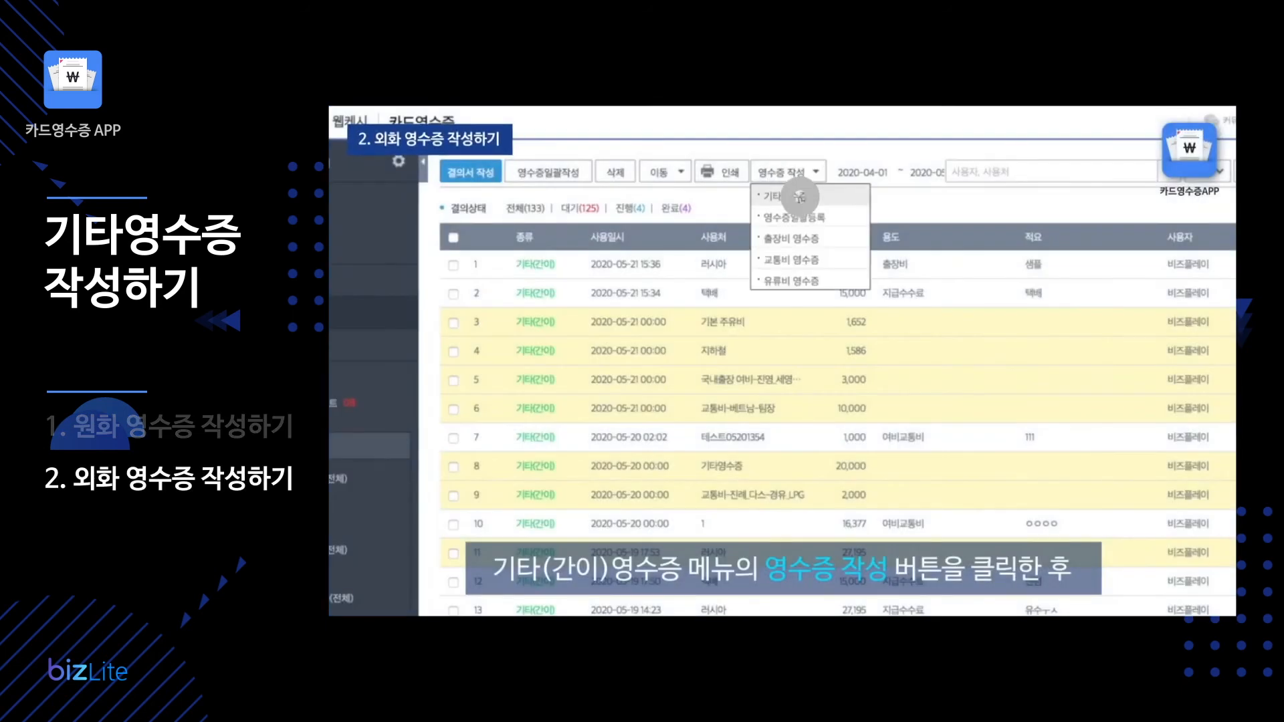
click(803, 199)
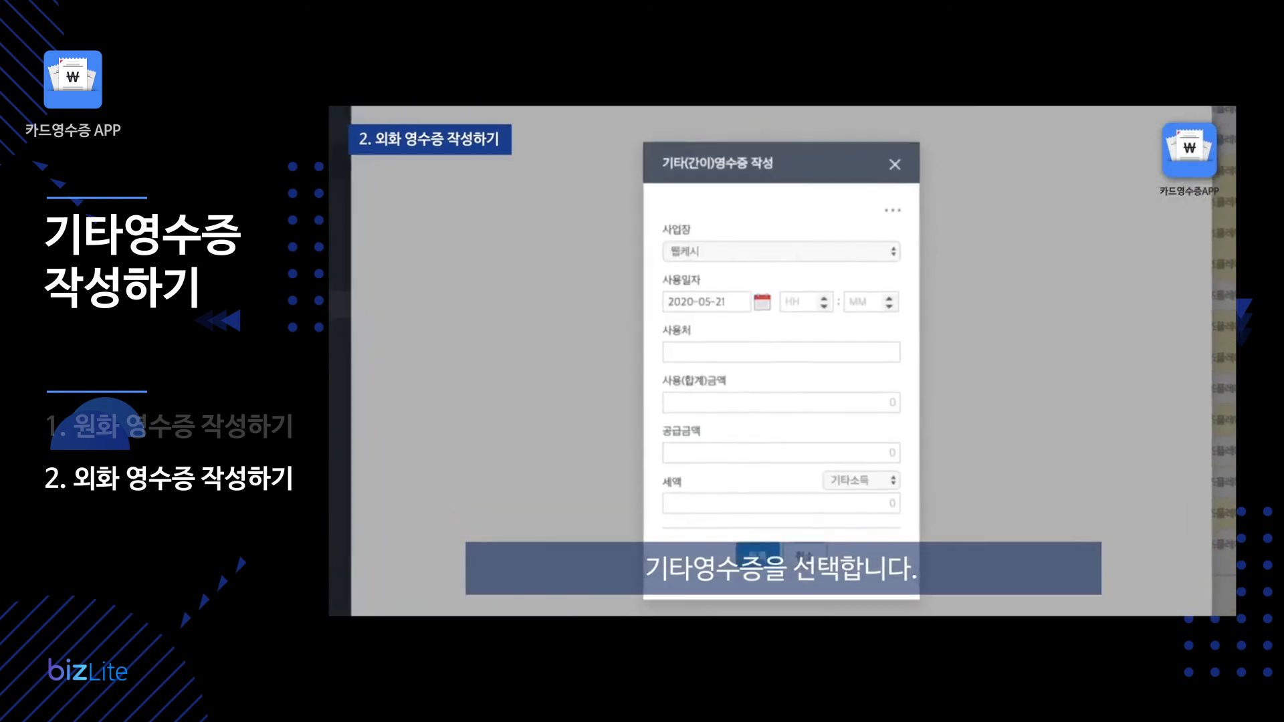
click(893, 203)
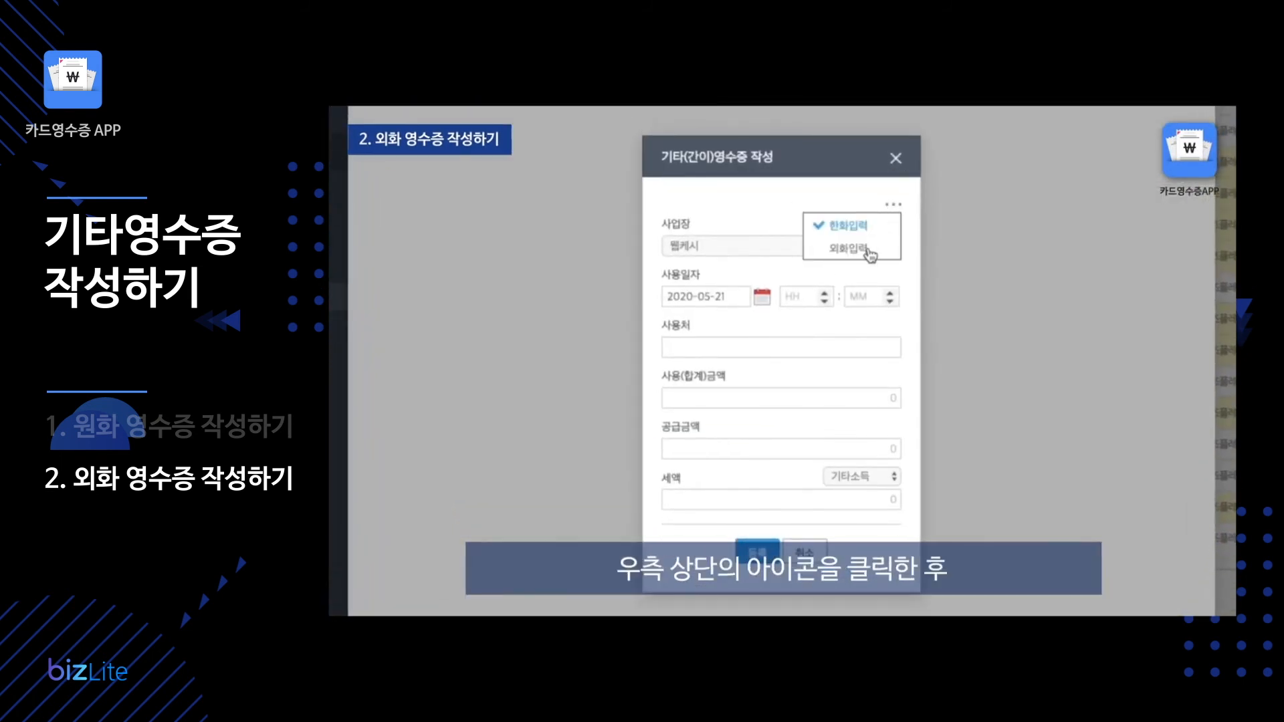
click(869, 250)
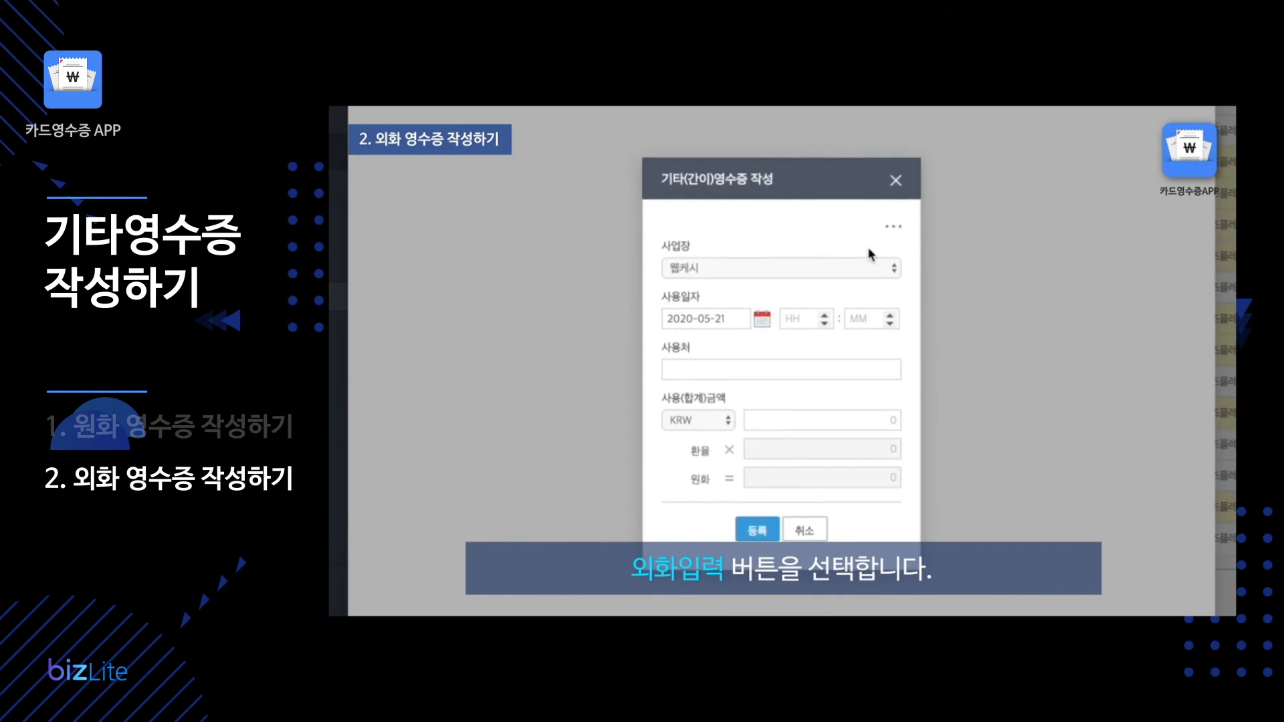
- Set 사업장 웹케시, date 2020-05-20, 사용처 외화영수증 and currency PHP at rate 26.56
click(788, 272)
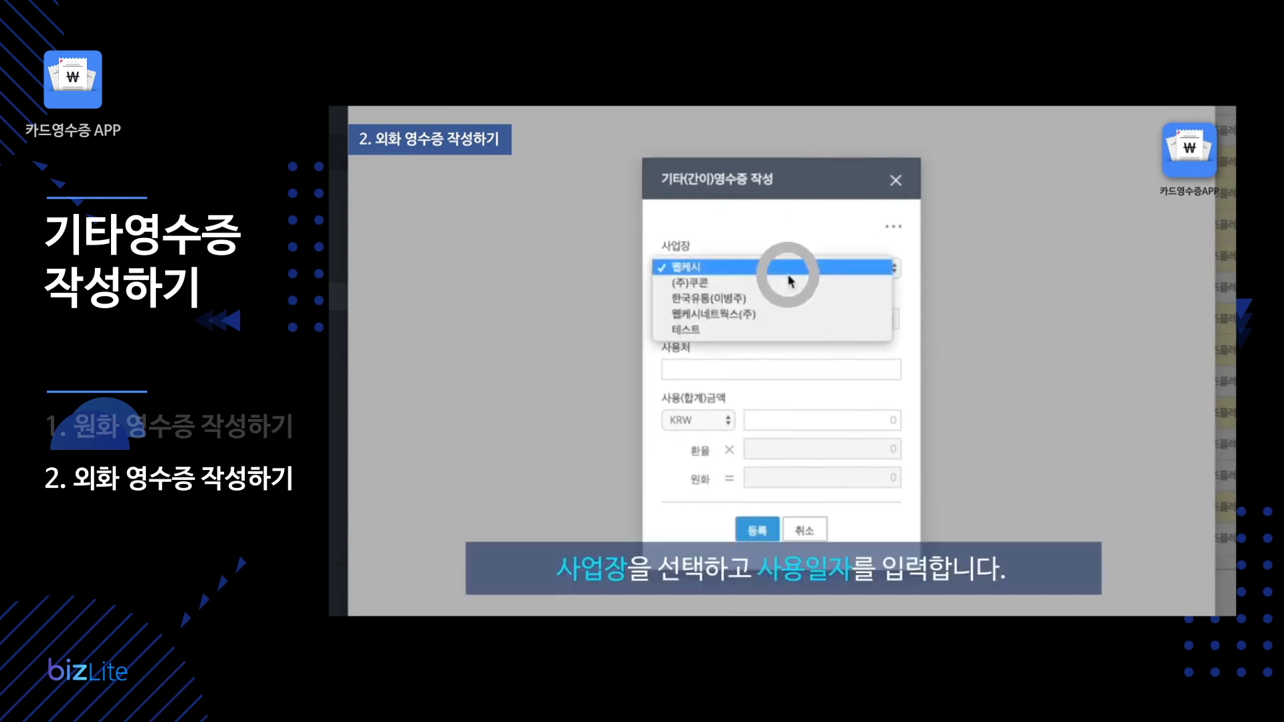
click(697, 267)
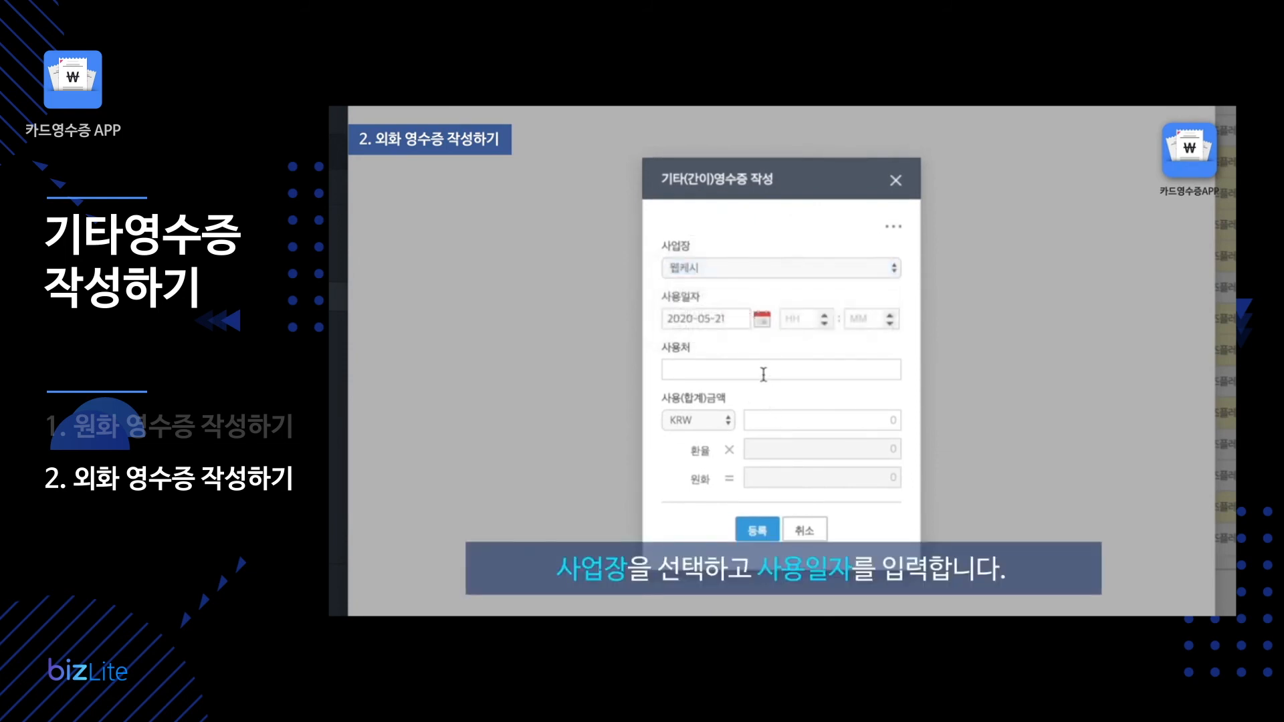
click(762, 319)
click(757, 463)
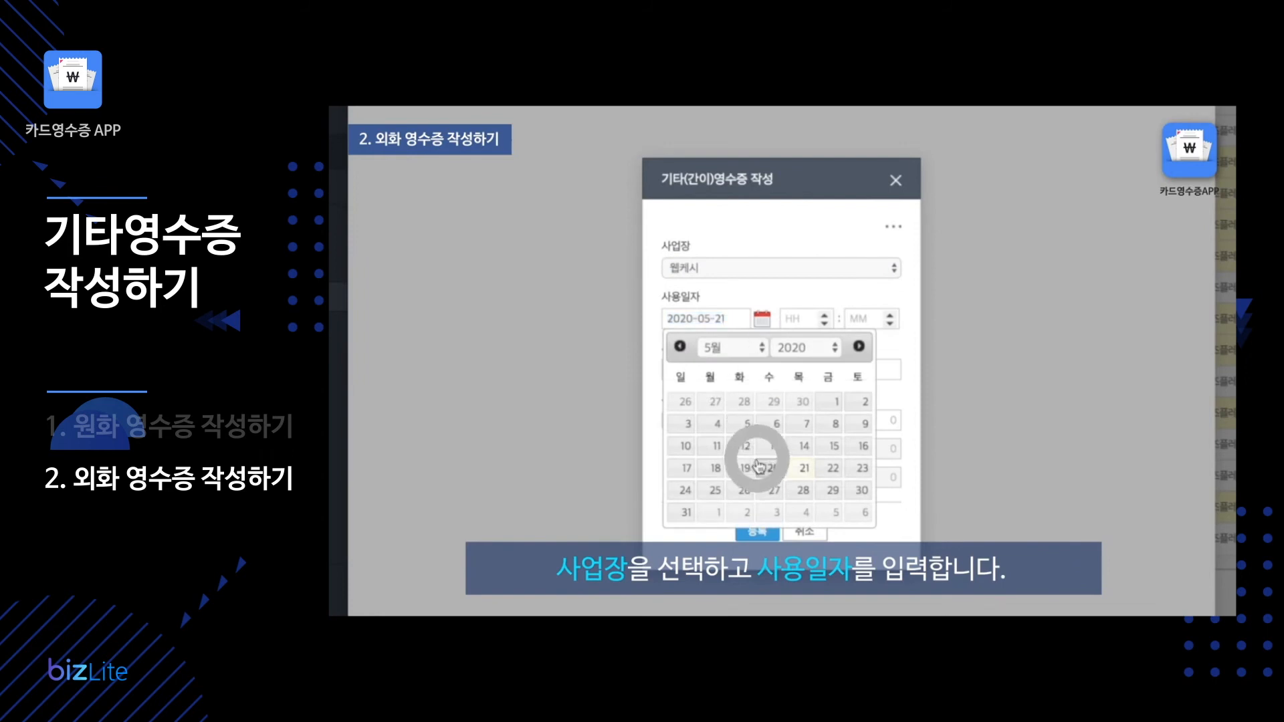
click(790, 370)
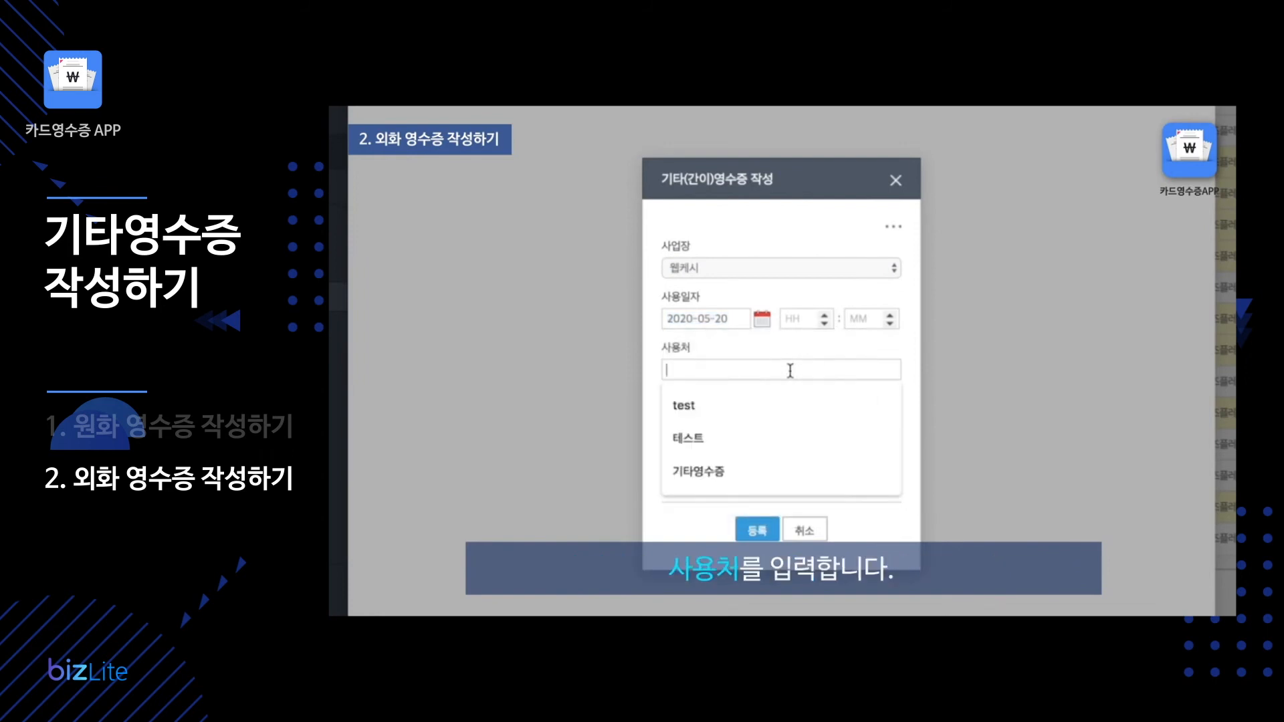
text(외환영수증)
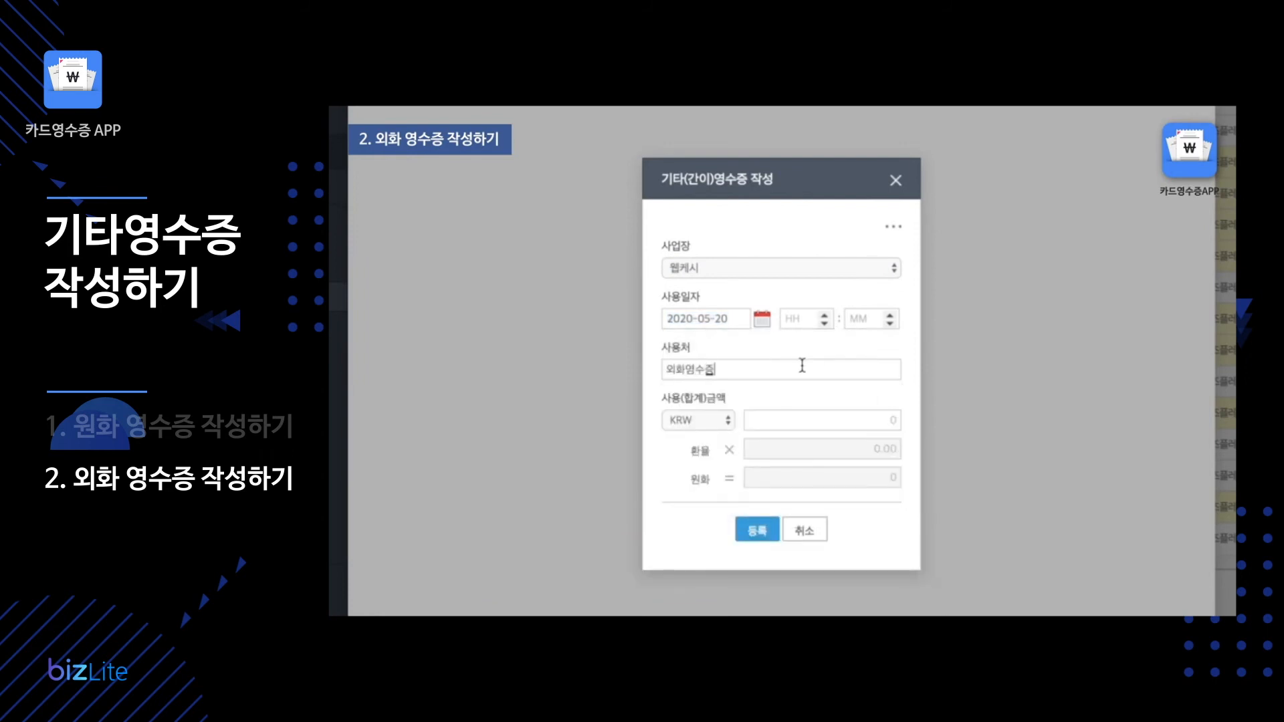
click(724, 418)
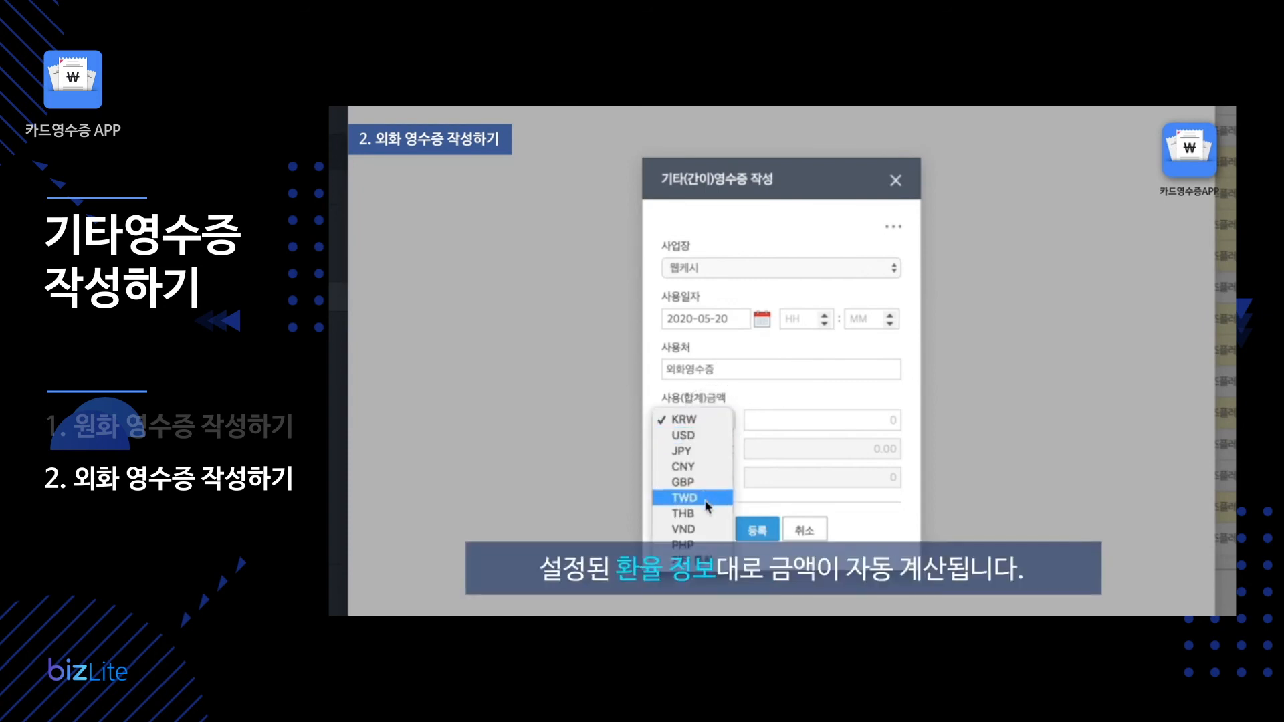
click(706, 539)
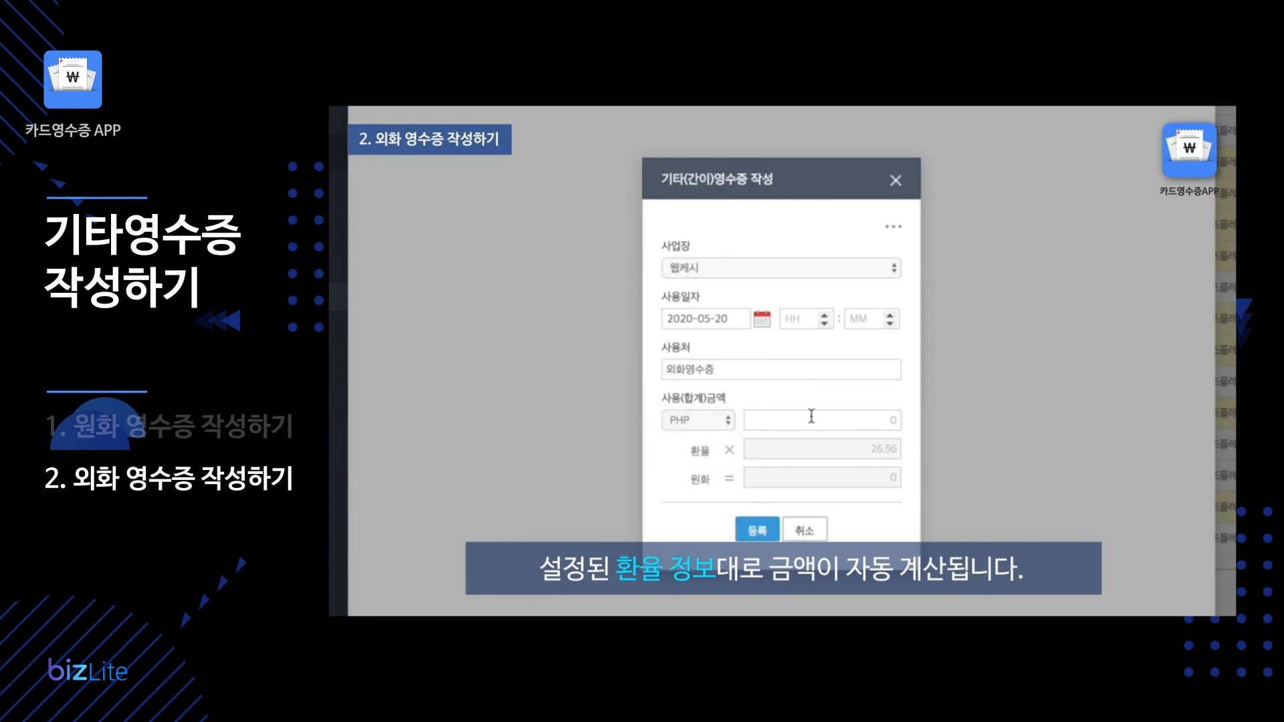
click(701, 420)
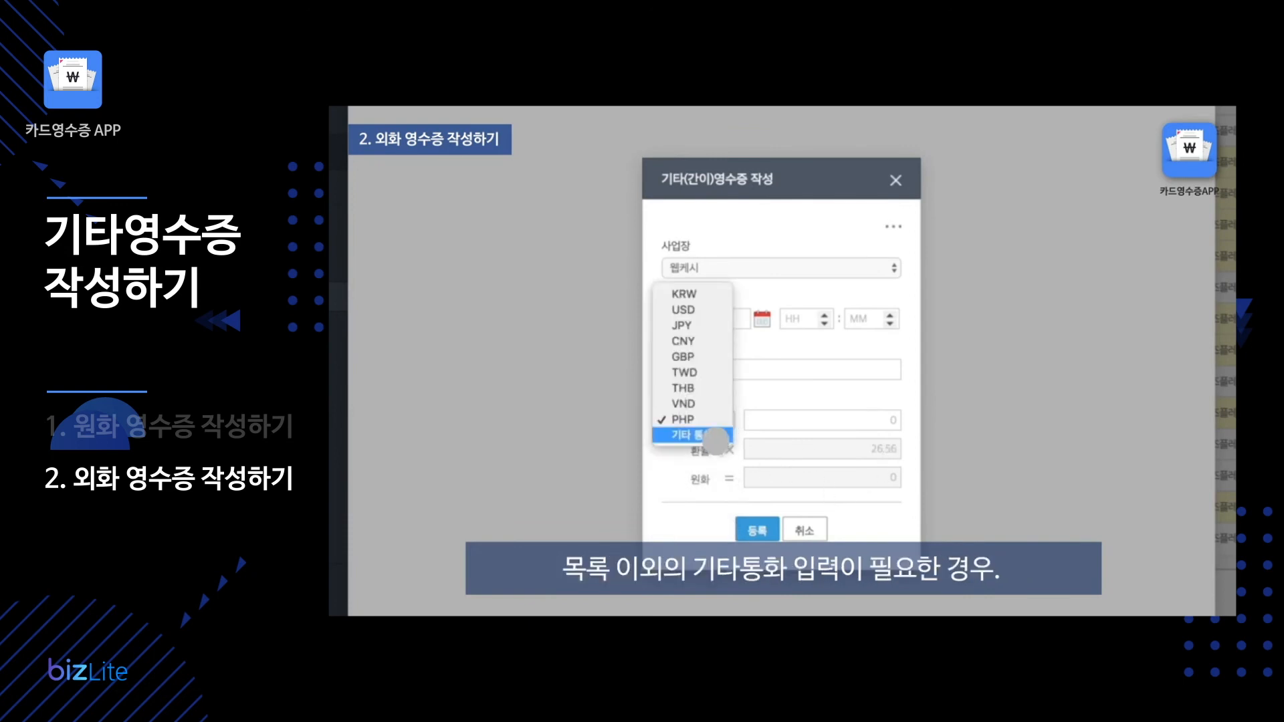
- Change the currency to EUR via 기타 통화, enter amount 100, and register the receipt
click(719, 433)
click(792, 367)
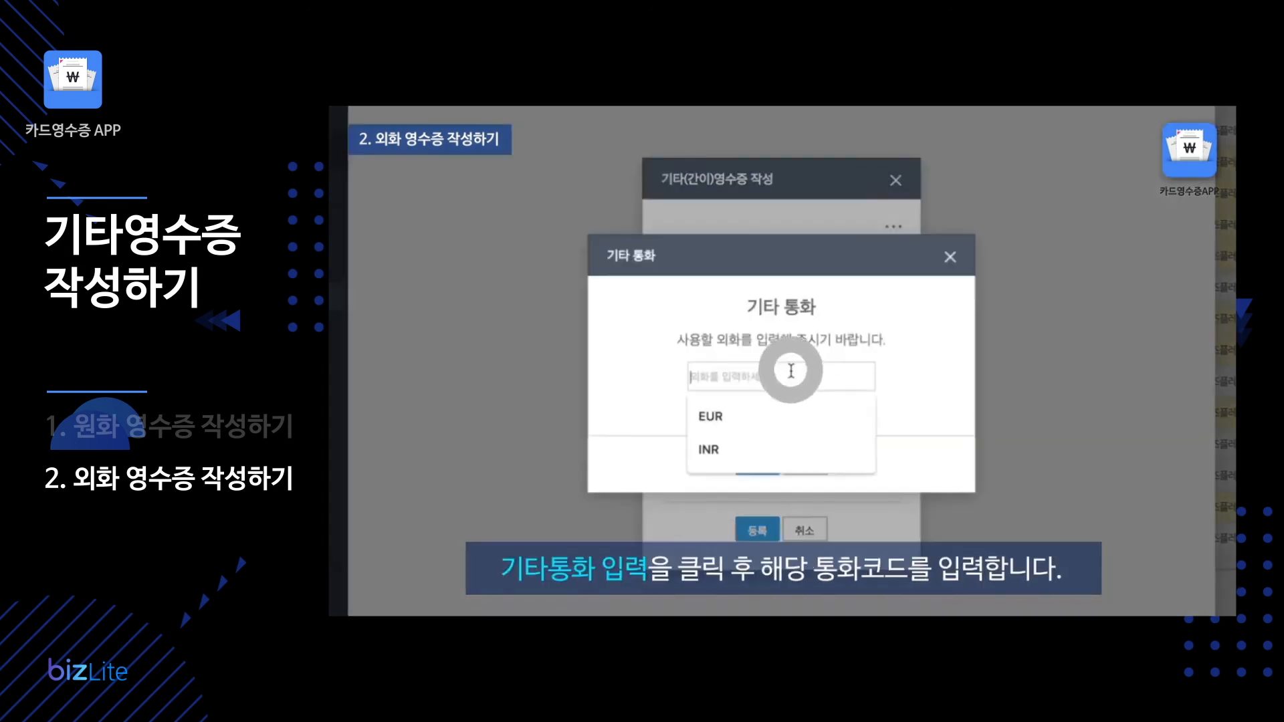
click(779, 415)
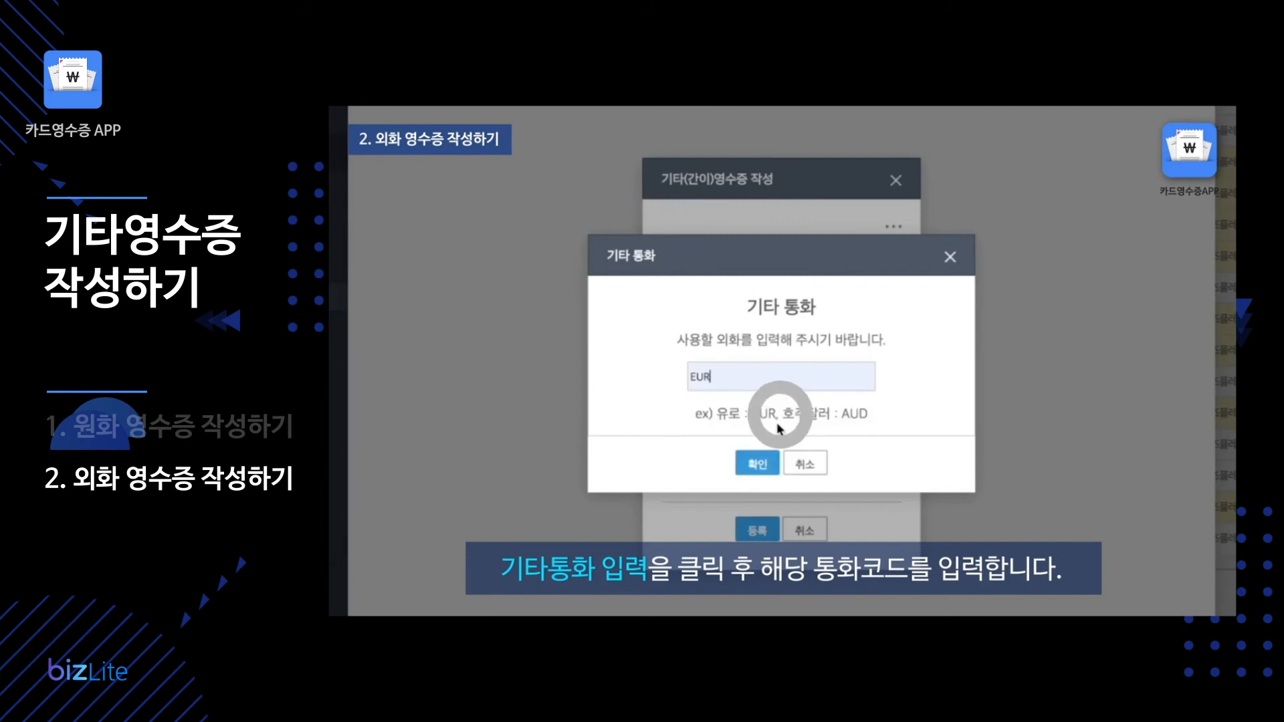
click(762, 468)
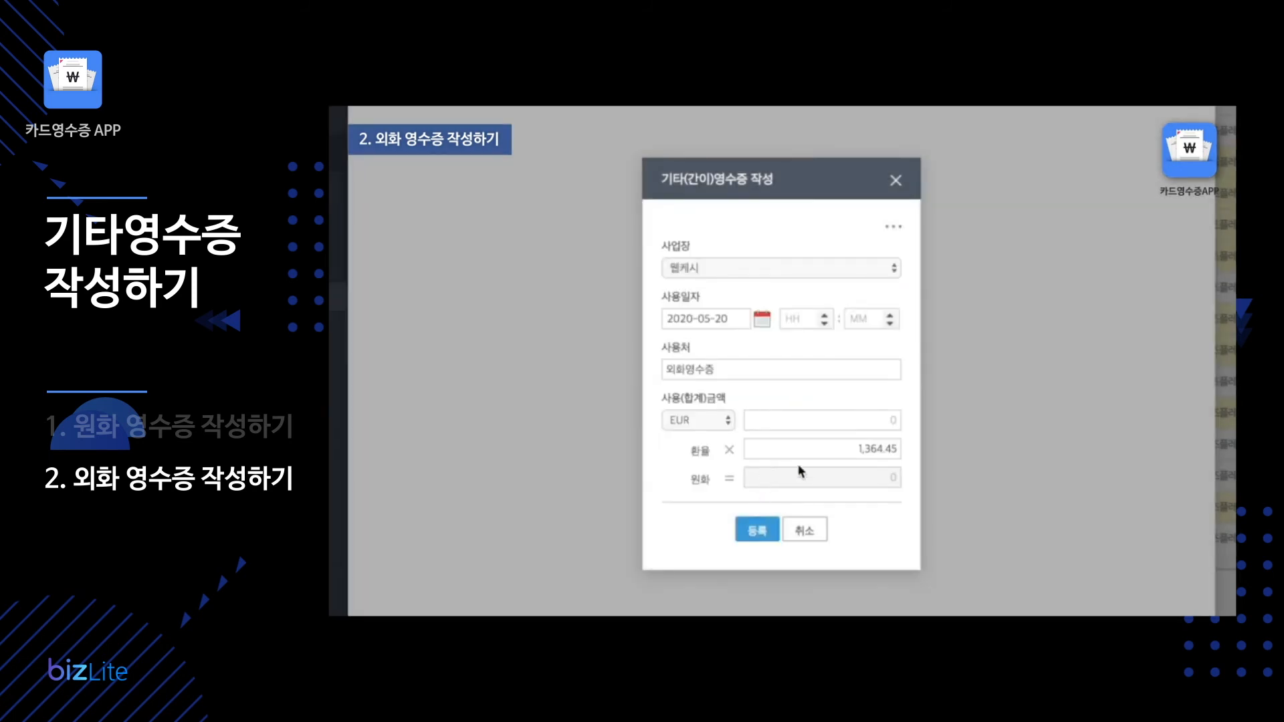
click(834, 418)
text(100)
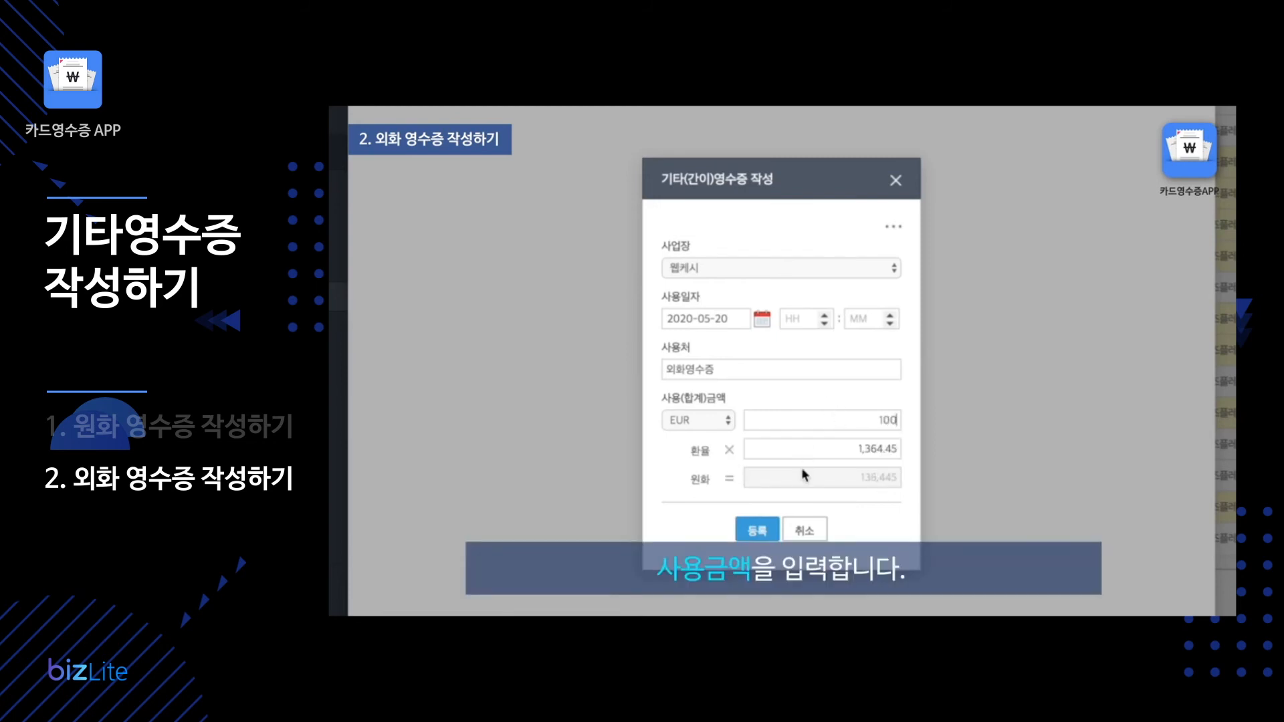
click(765, 529)
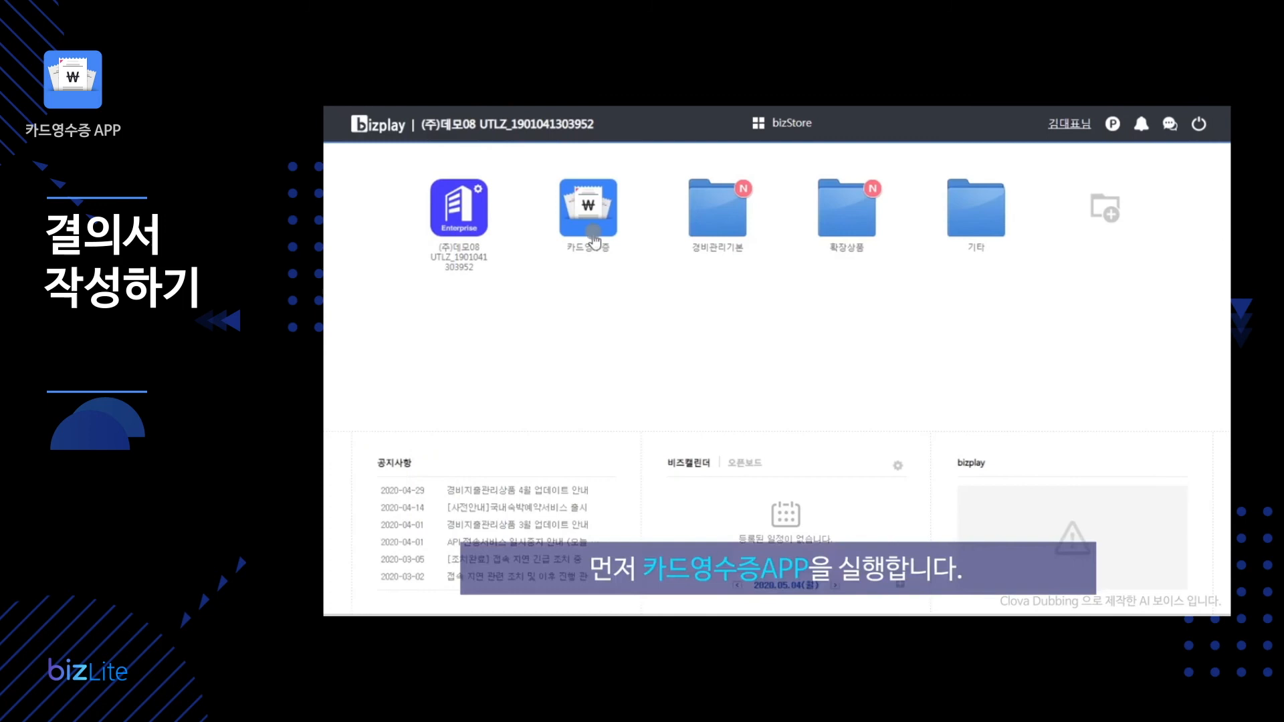
- Start a 지출결의서 from the 우정사업본부(우체국) and 해시라운지 corporate card receipts
click(592, 234)
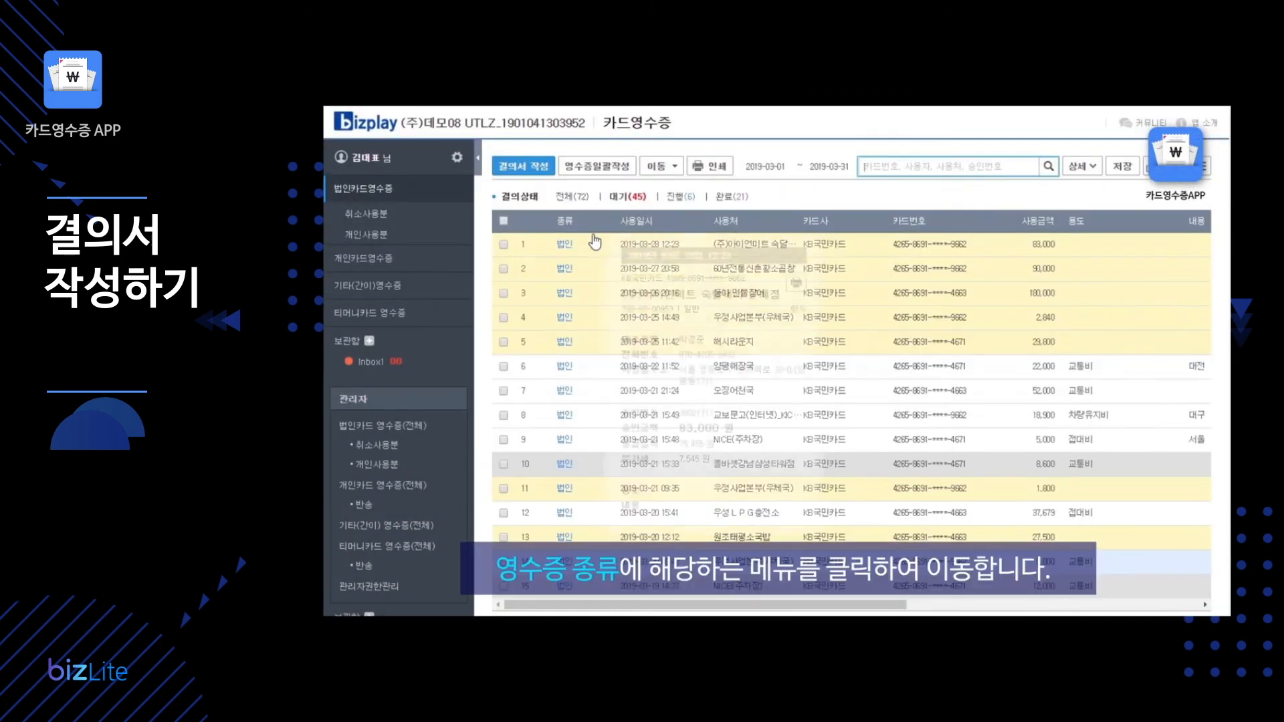
click(405, 192)
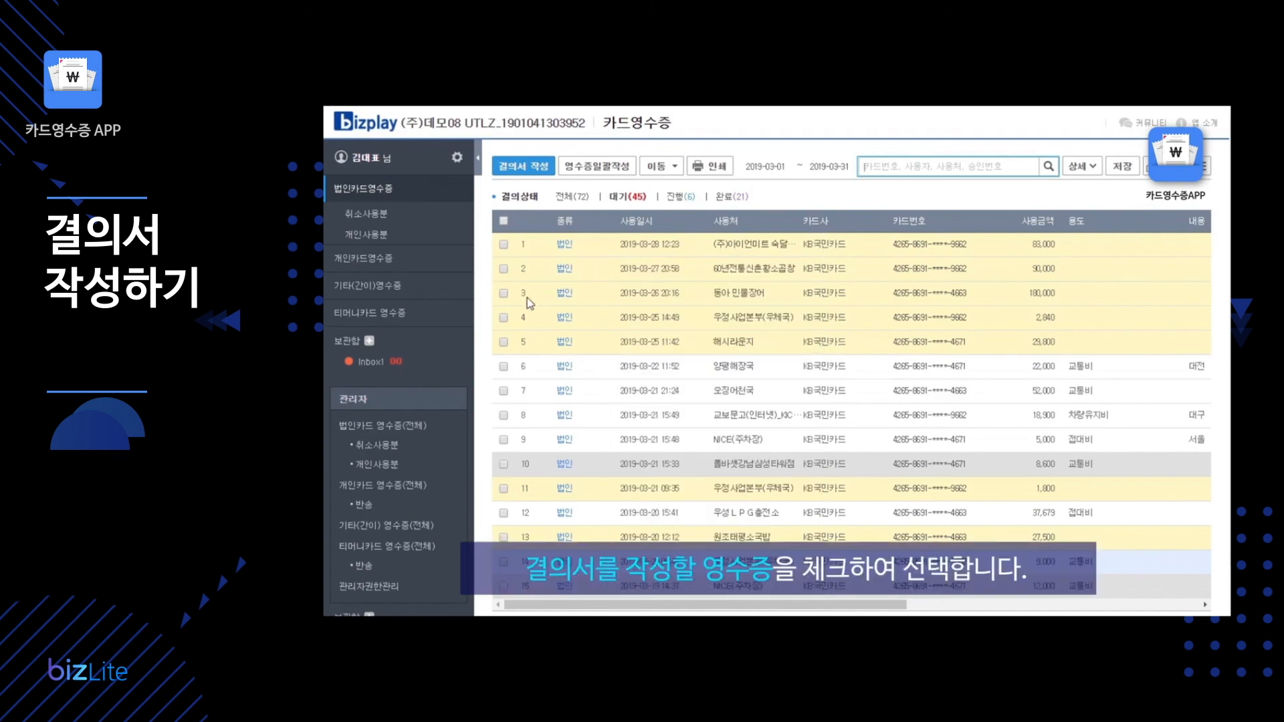
click(504, 317)
click(504, 341)
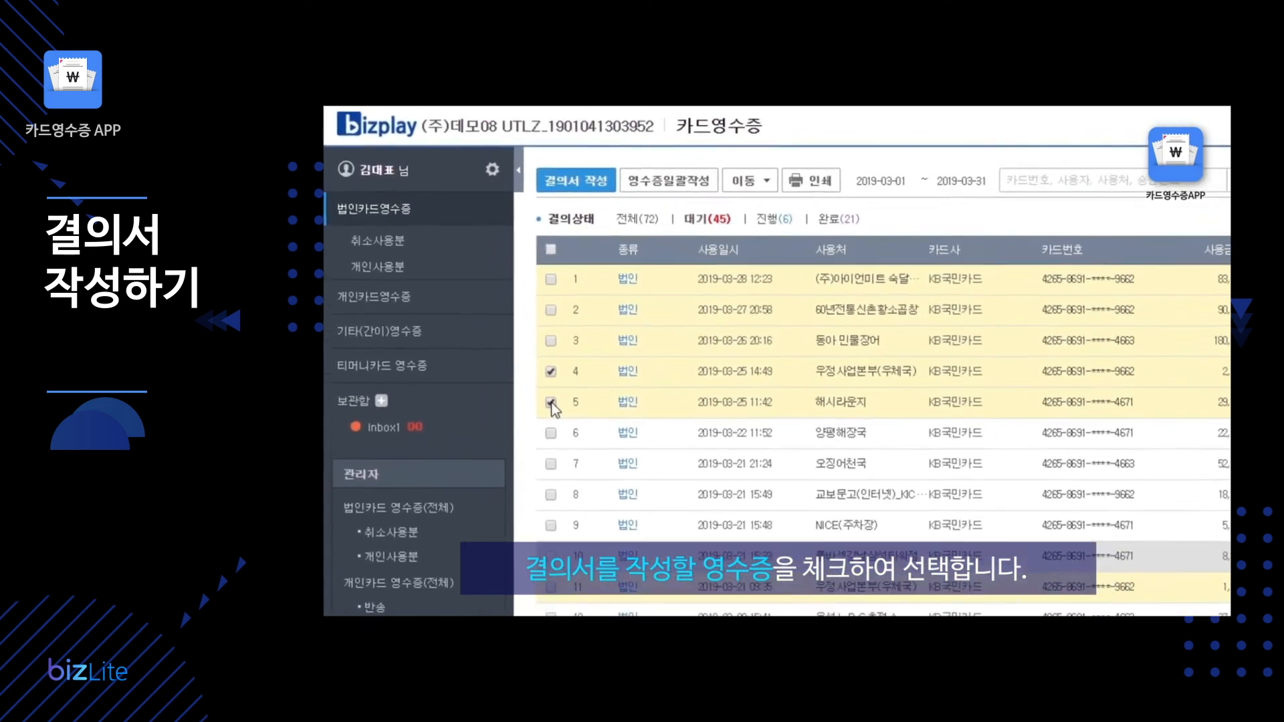
click(605, 185)
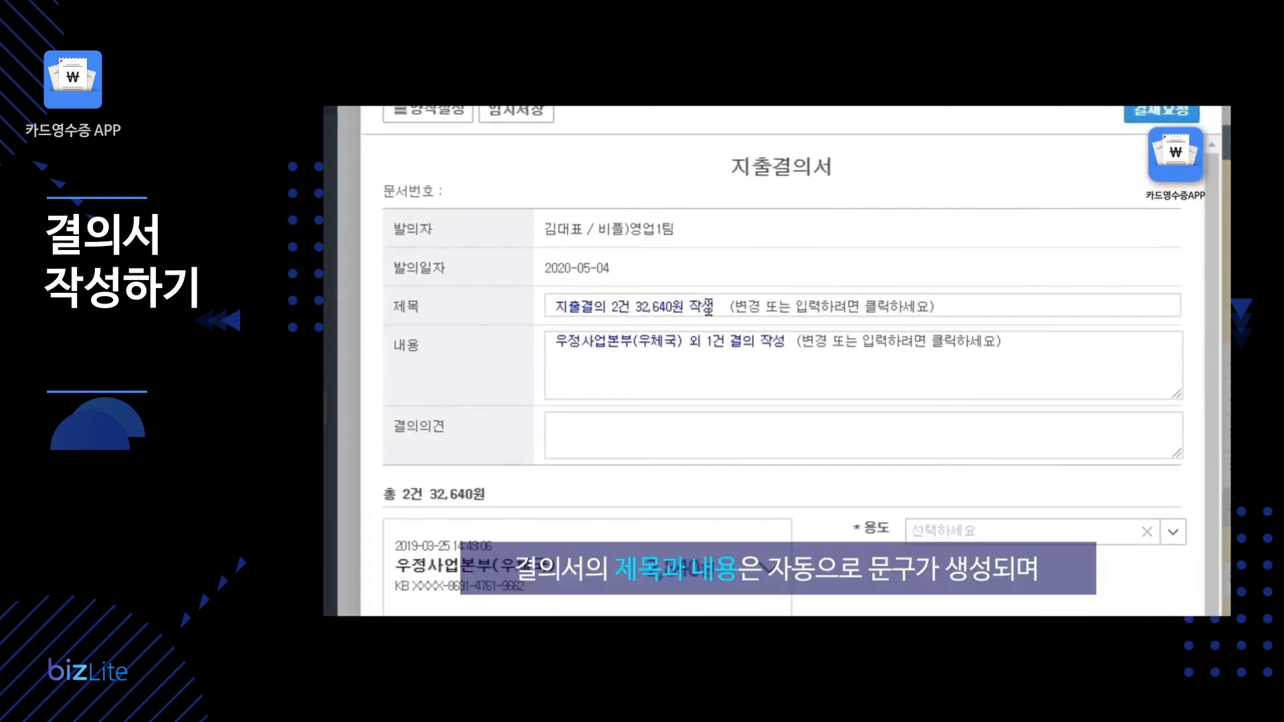
- Title the document 5월 법인카드지출결의 and give the first receipt purpose 통신비, content 등기발송
click(708, 306)
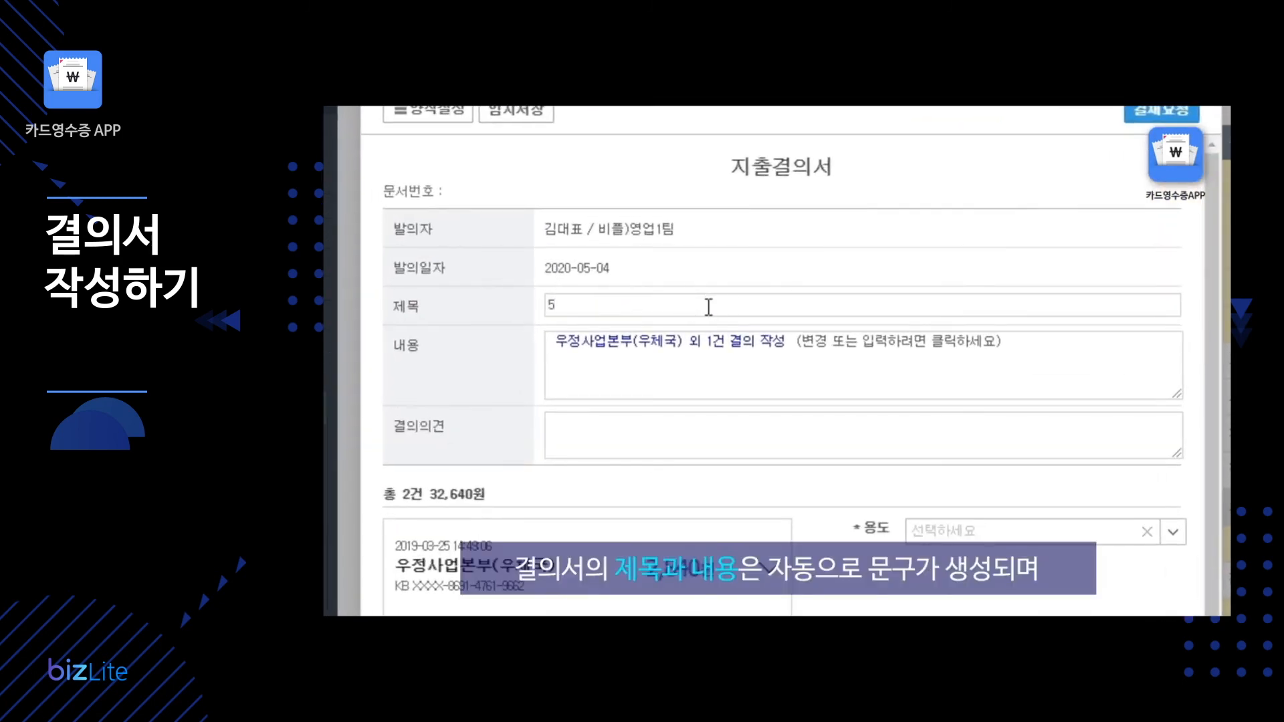
text(5월 법인카드)
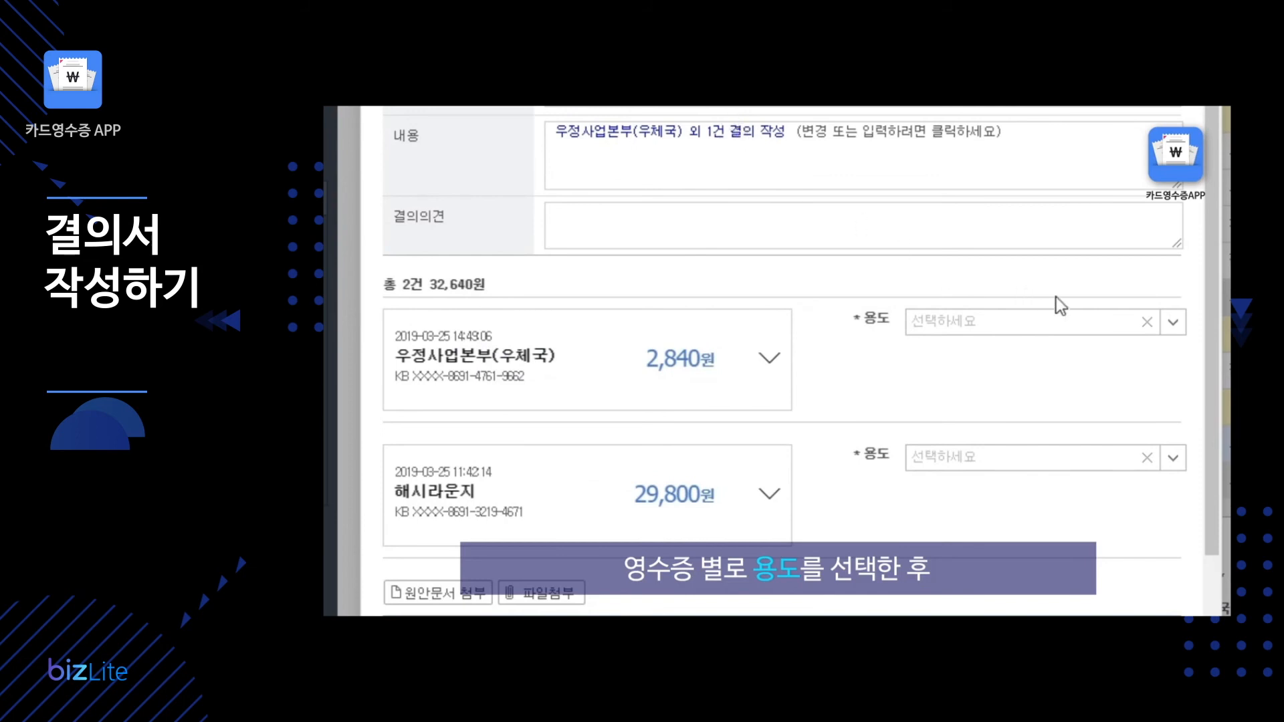
scroll(1057, 297, down, 1)
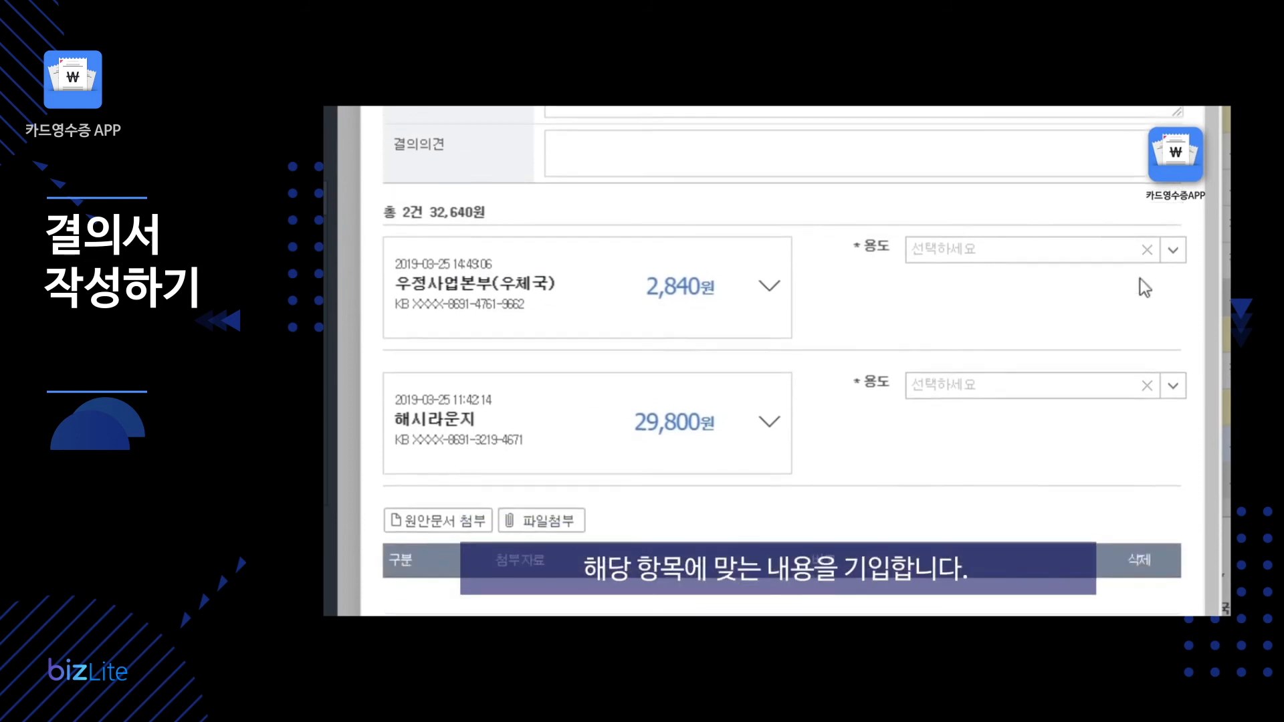
click(1185, 253)
scroll(1030, 365, down, 2)
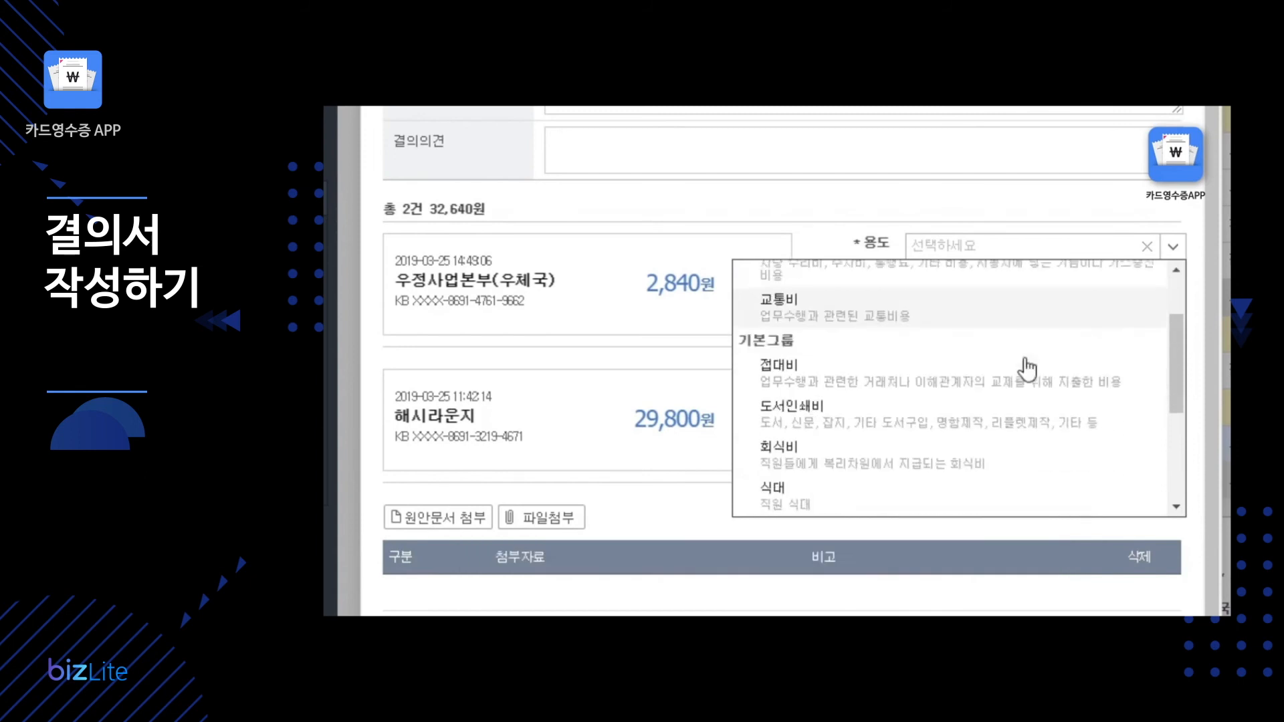
scroll(1020, 368, down, 3)
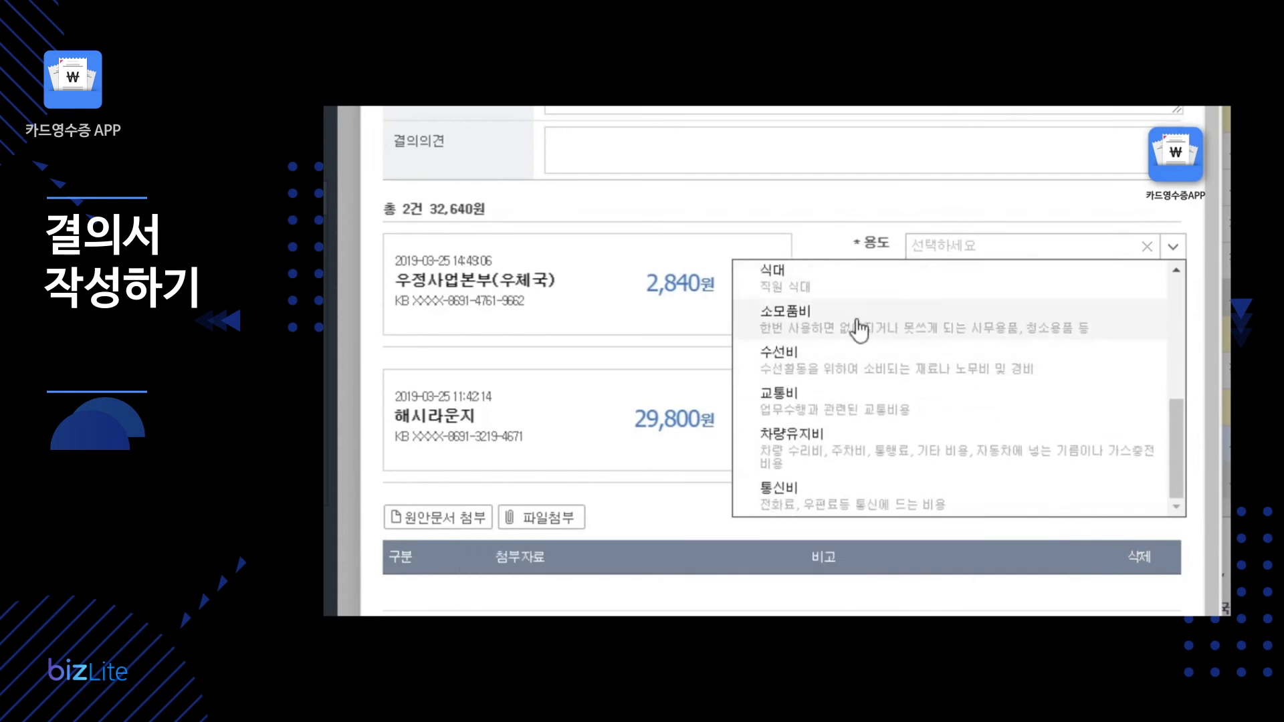
click(837, 507)
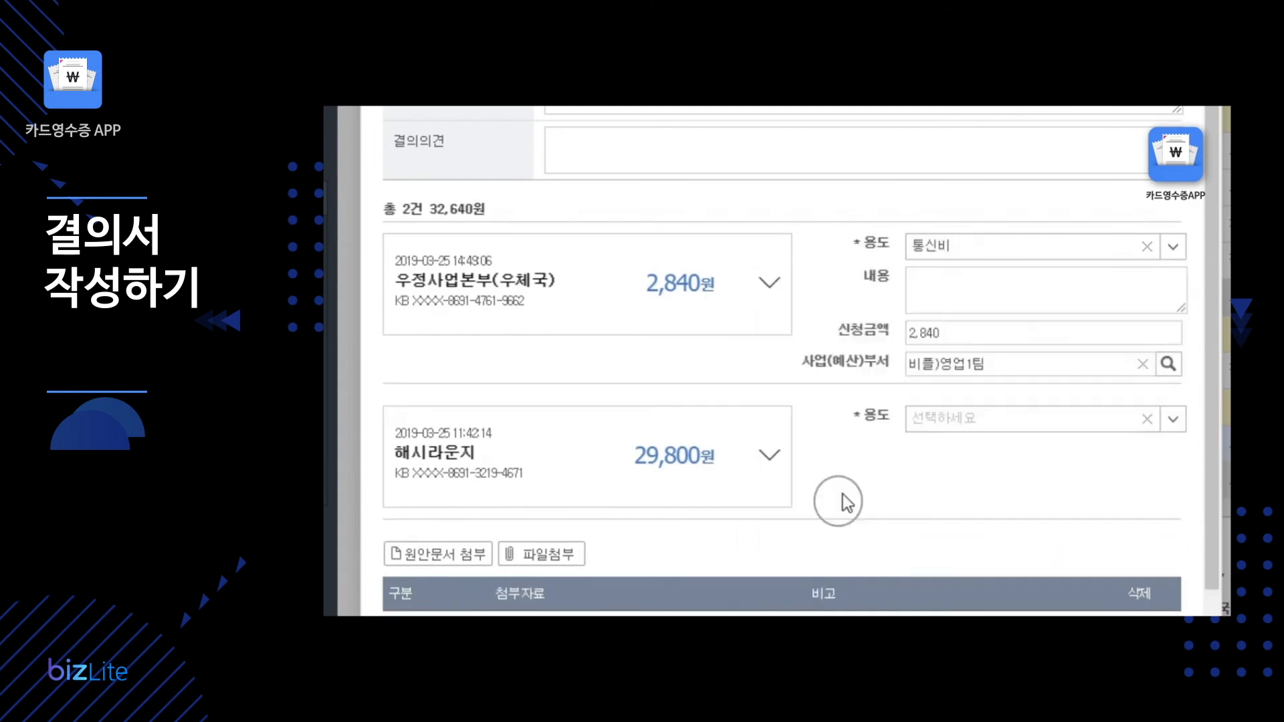
click(958, 291)
text(듸)
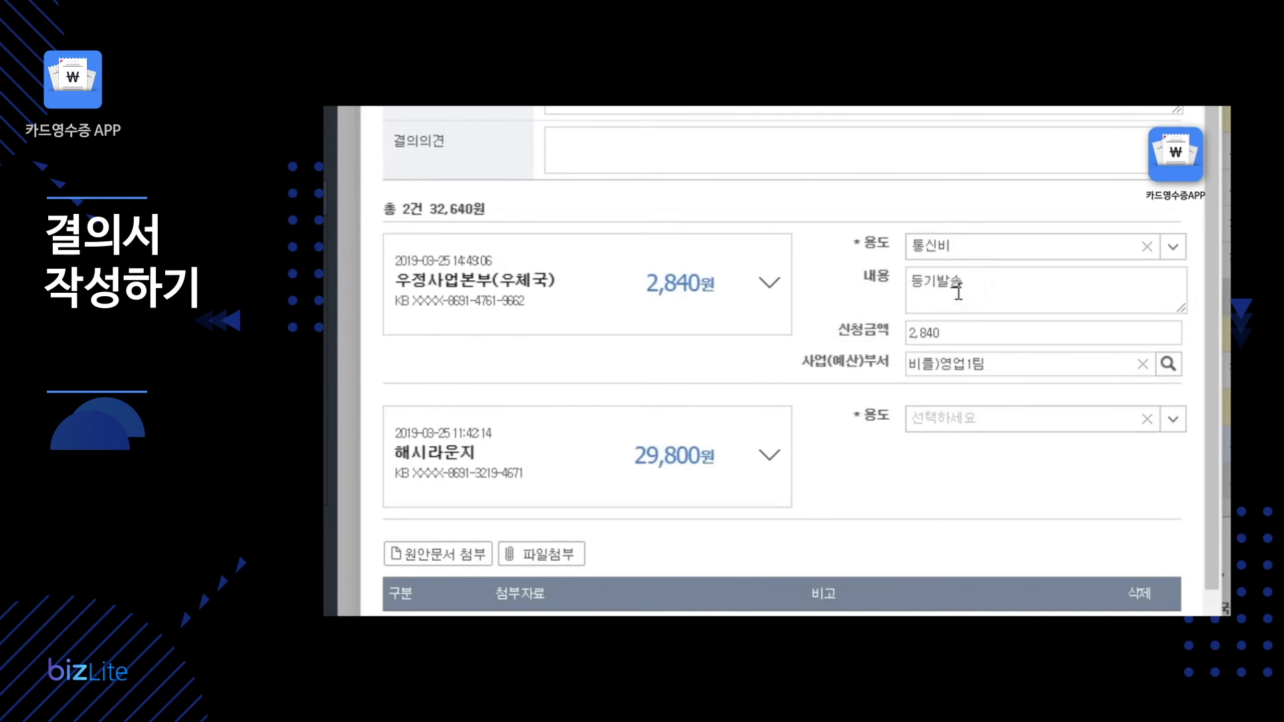
- Give the second receipt purpose 접대비 with content 고객사 접대
scroll(1122, 384, down, 1)
click(1181, 392)
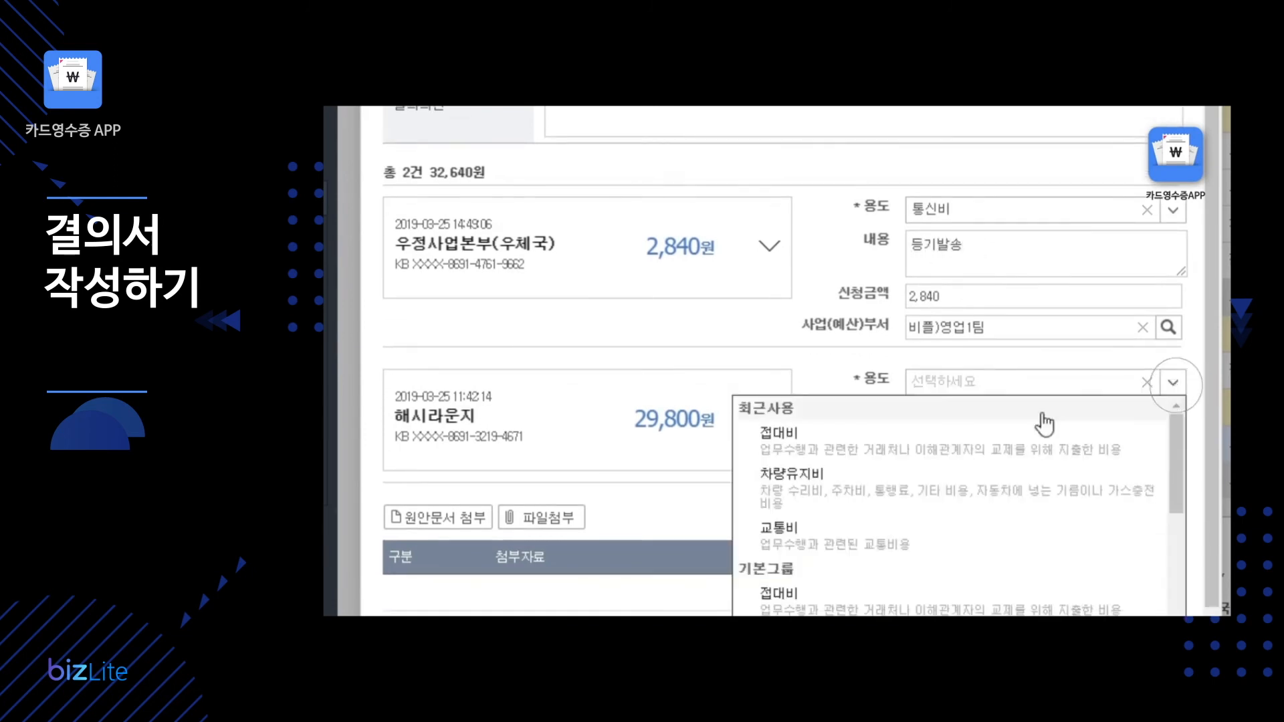
click(967, 438)
click(967, 438)
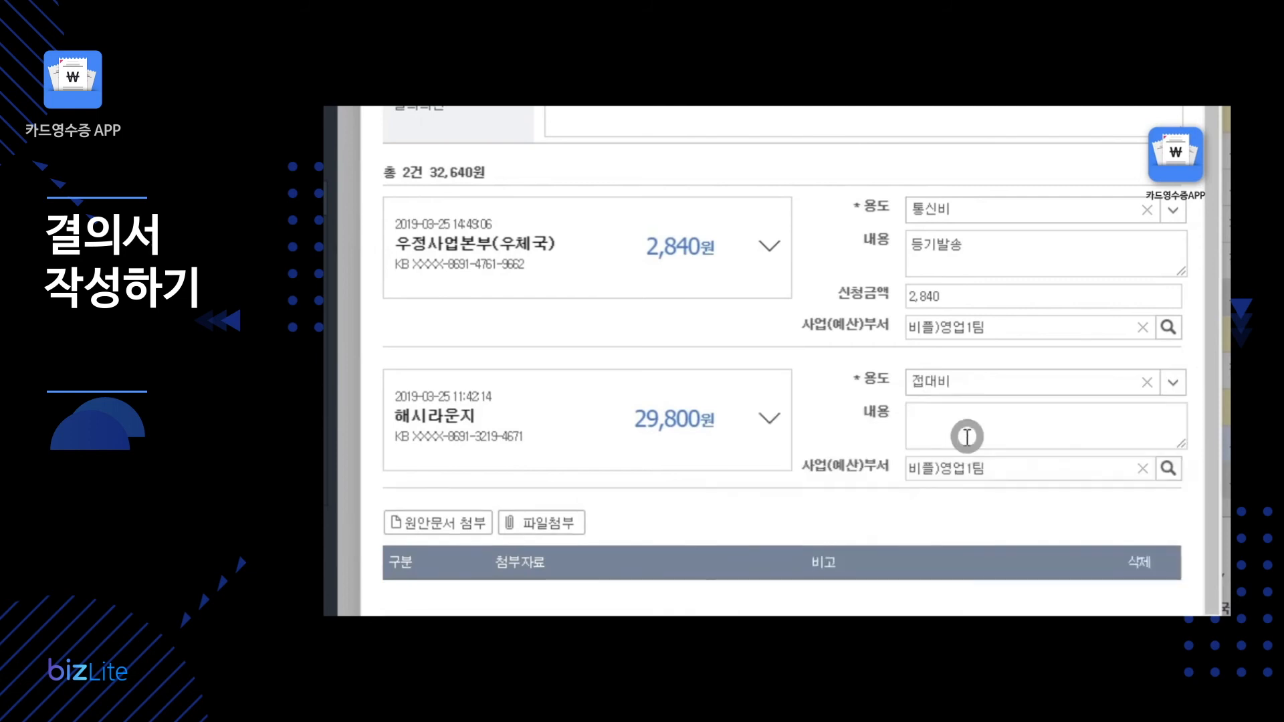
text(괴)
text(객사 접대)
scroll(958, 452, down, 1)
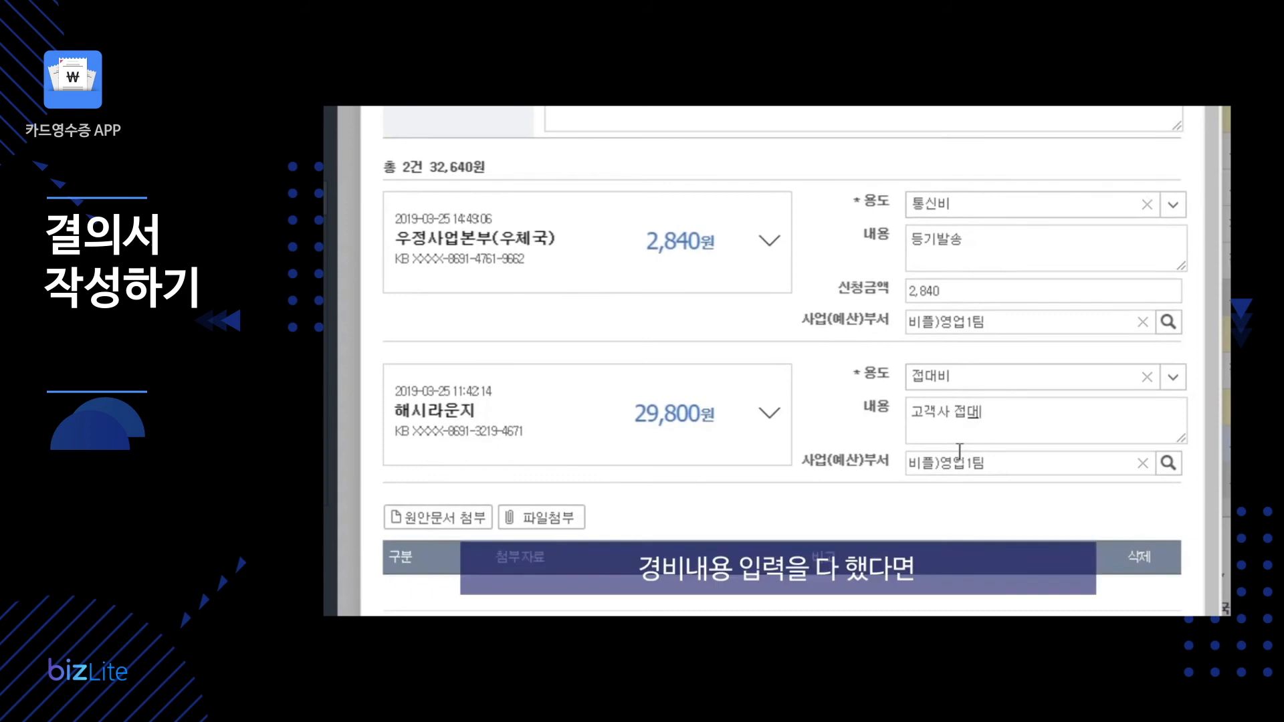
scroll(961, 454, down, 2)
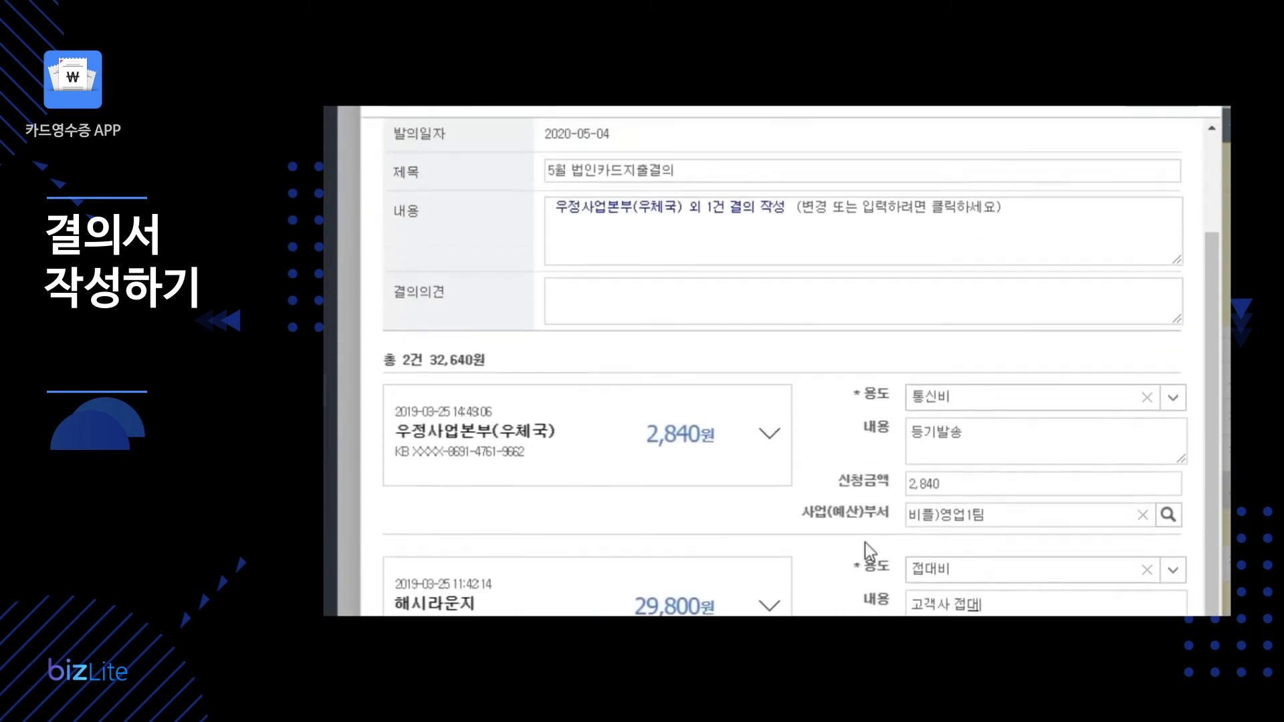
scroll(865, 543, up, 5)
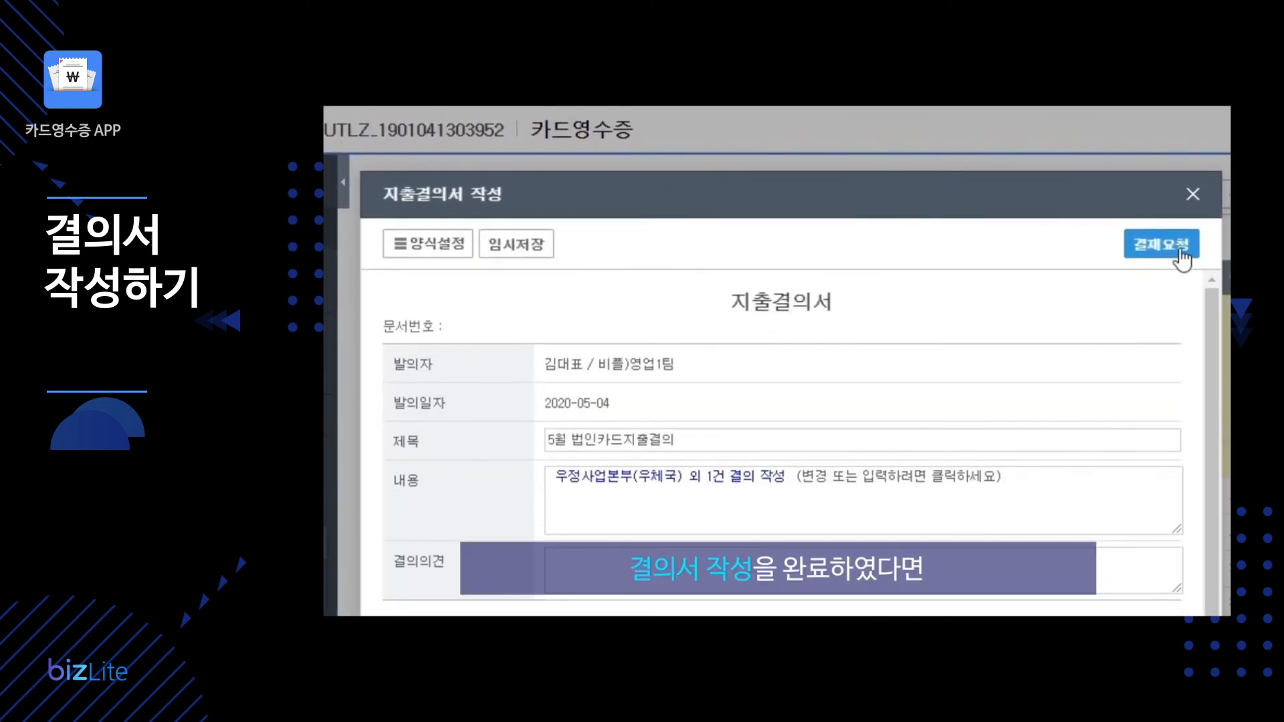
- Submit the expense document for approval using the 기본결재선 approval line
click(1180, 253)
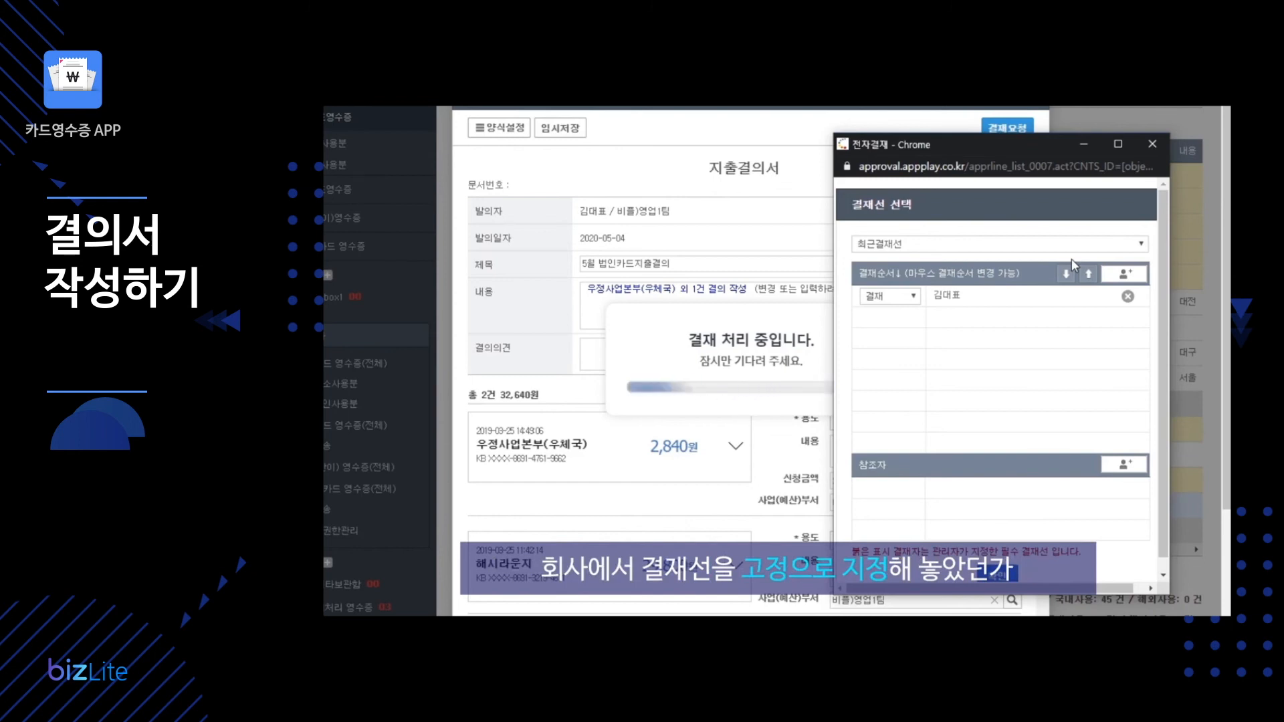
click(1068, 247)
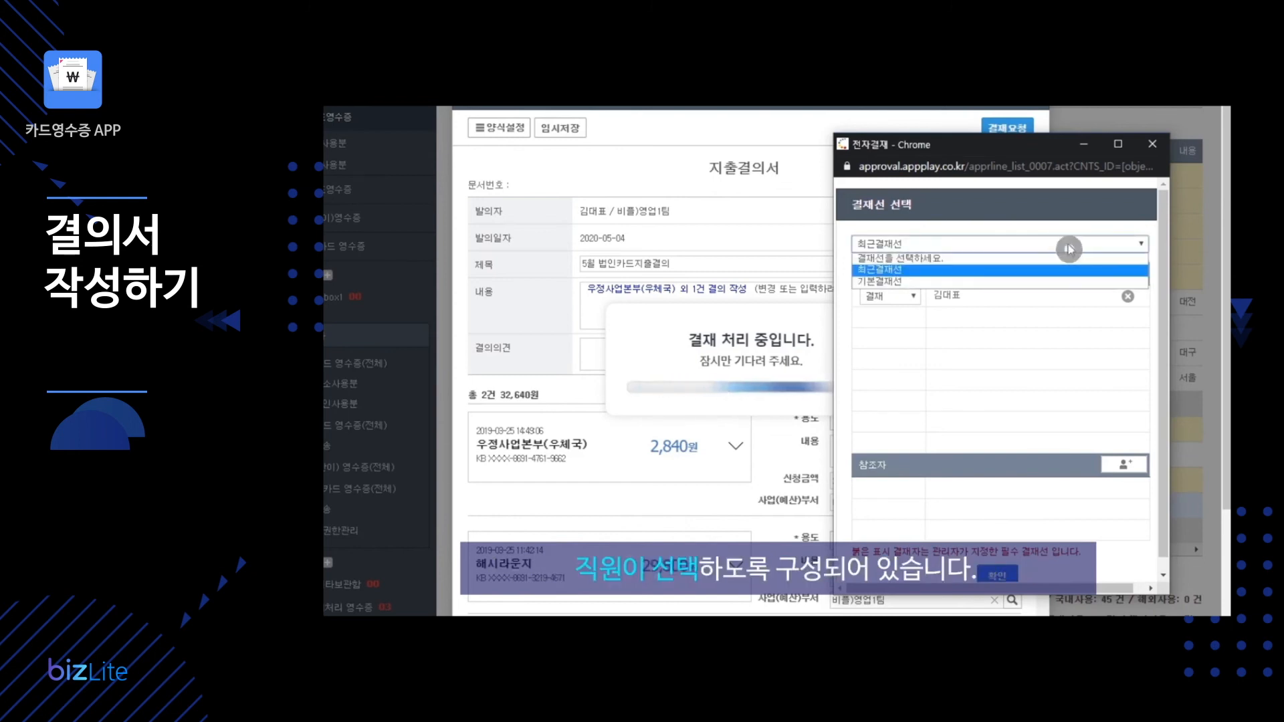
click(1065, 281)
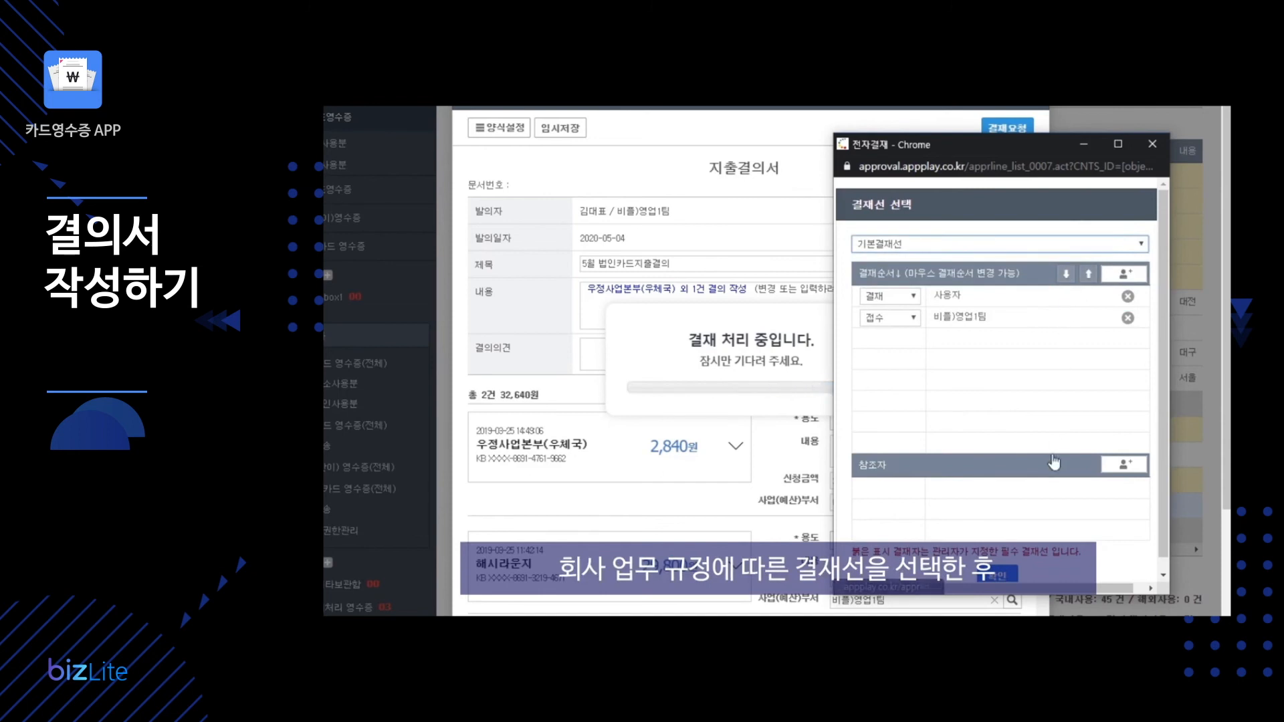
click(996, 577)
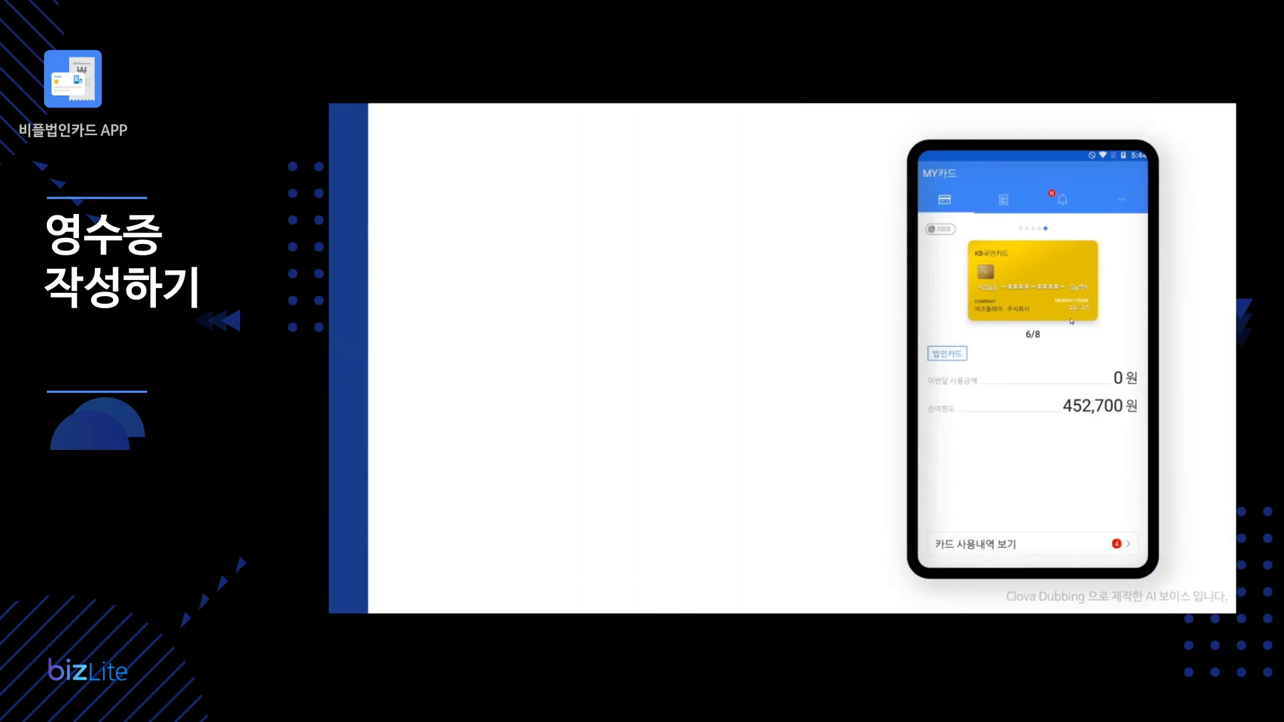
- Open the 84,800원 혜화동돈까스극장 card transaction and start writing its receipt
click(985, 563)
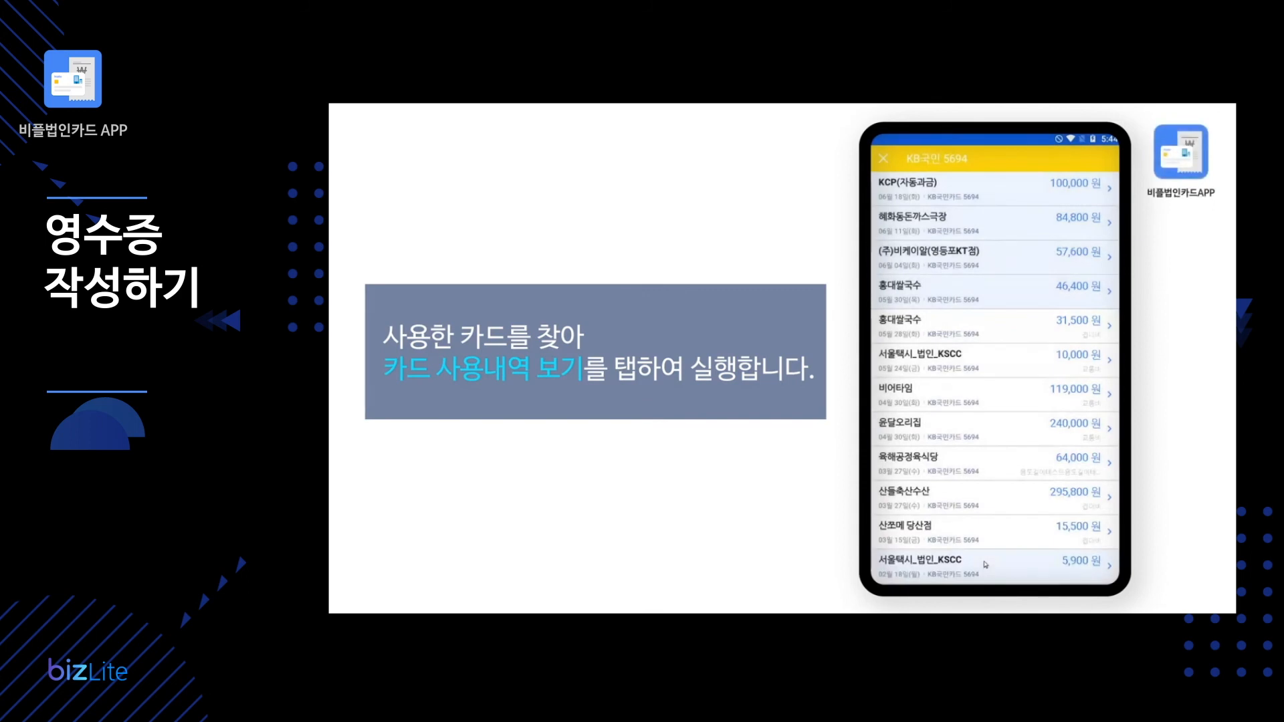
click(1045, 229)
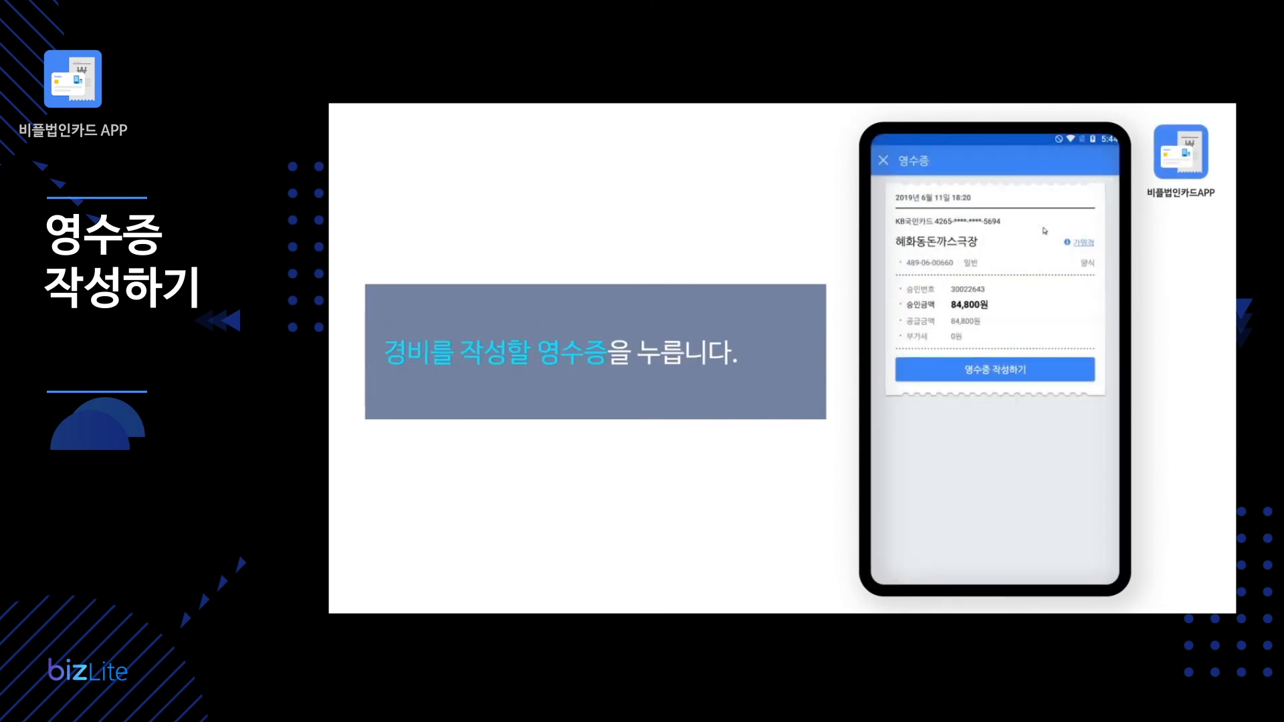
click(1049, 372)
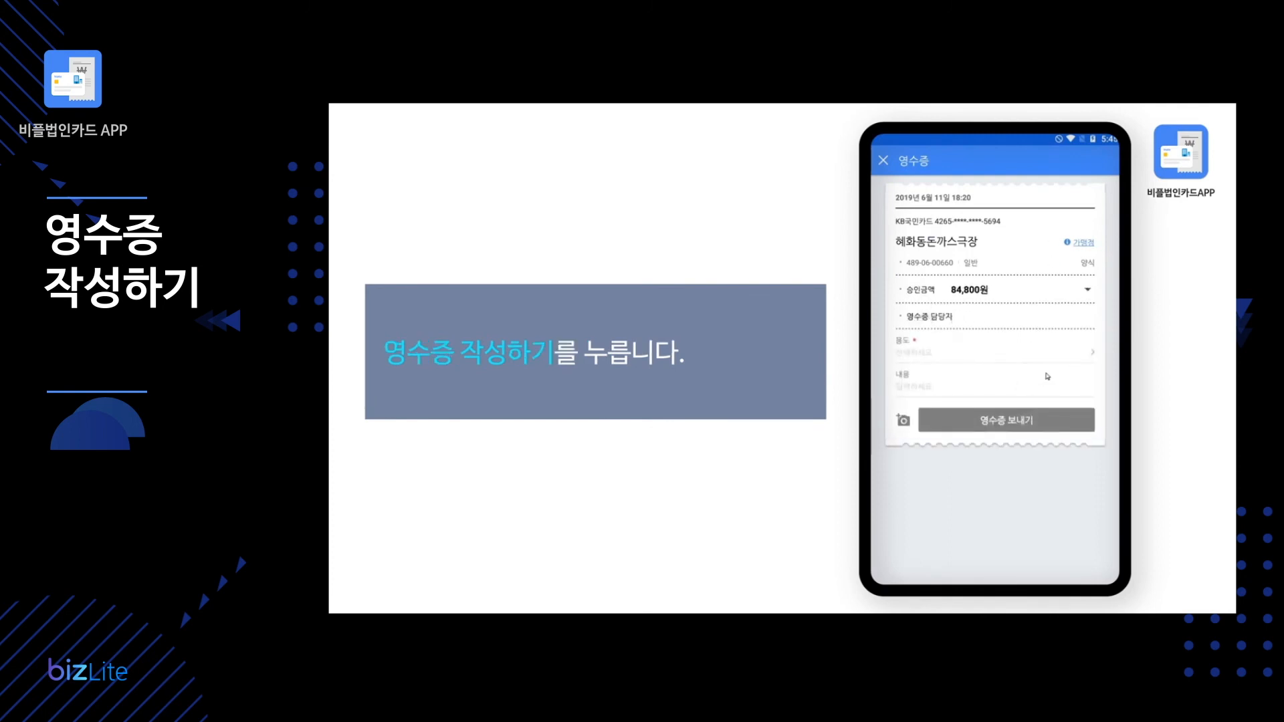
- Set purpose 접대비 and content 고객사와의 저녁식사, then send the receipt
click(1001, 352)
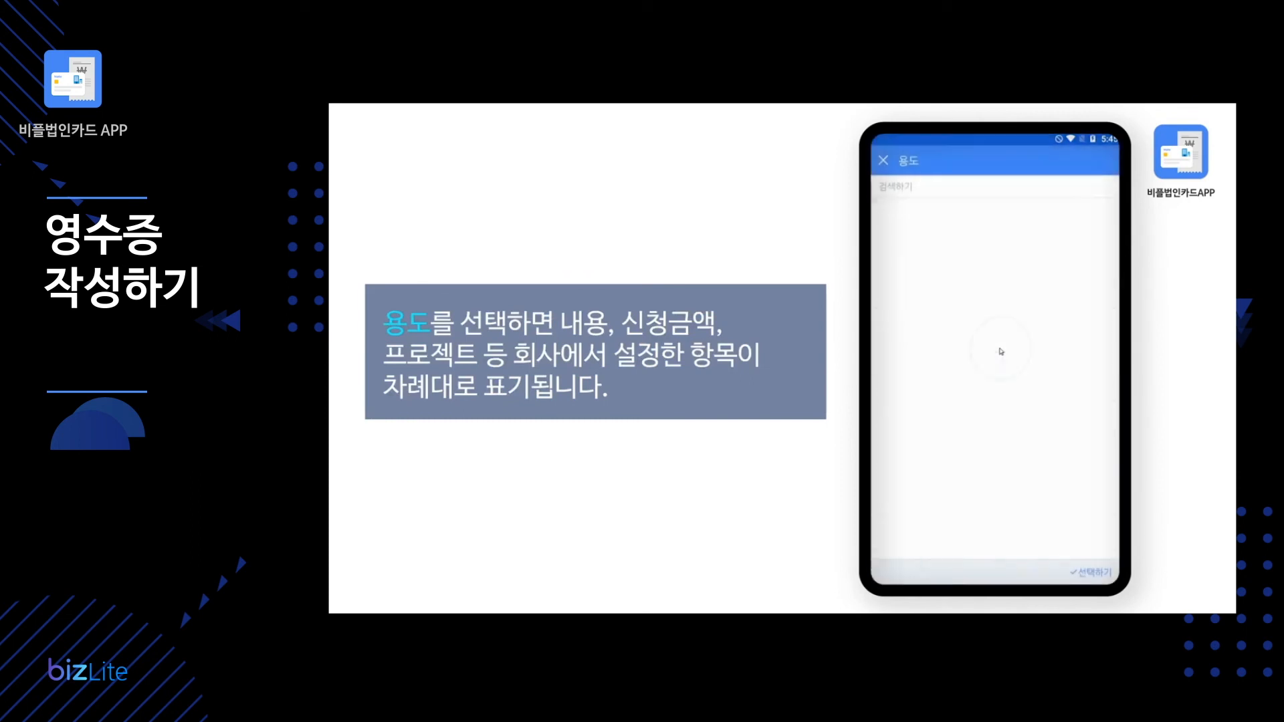
click(1011, 230)
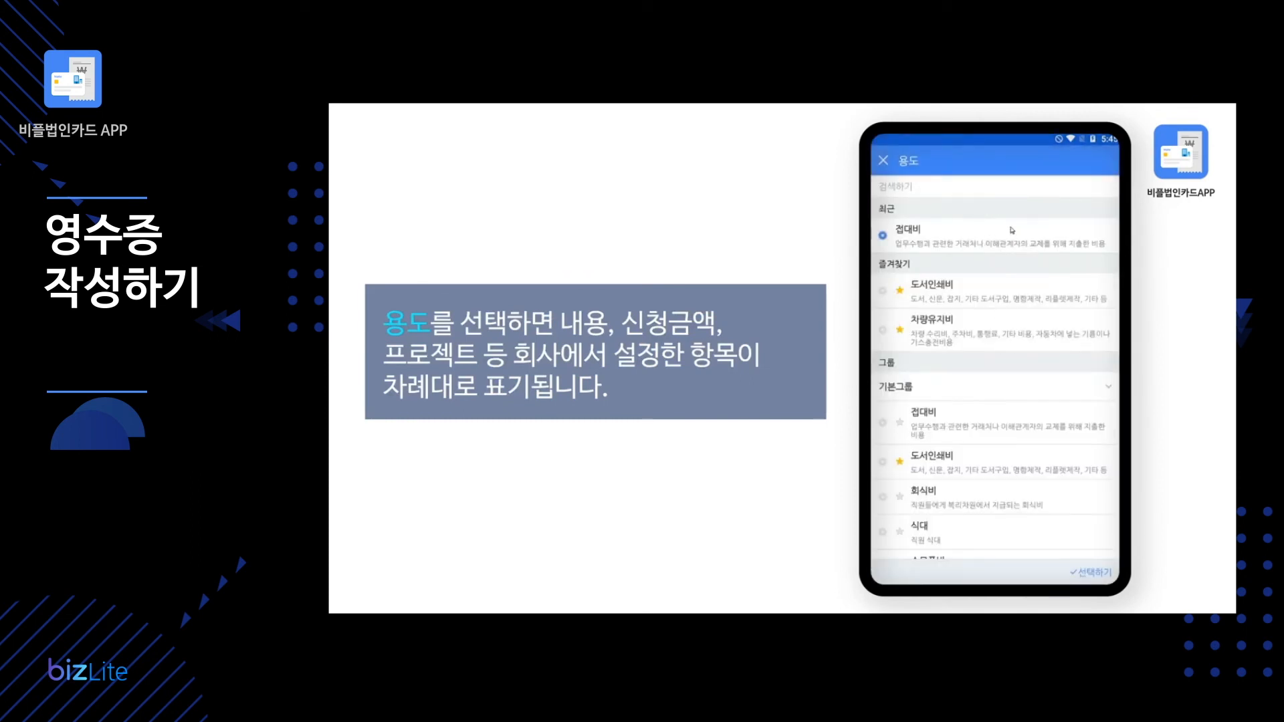
click(1096, 572)
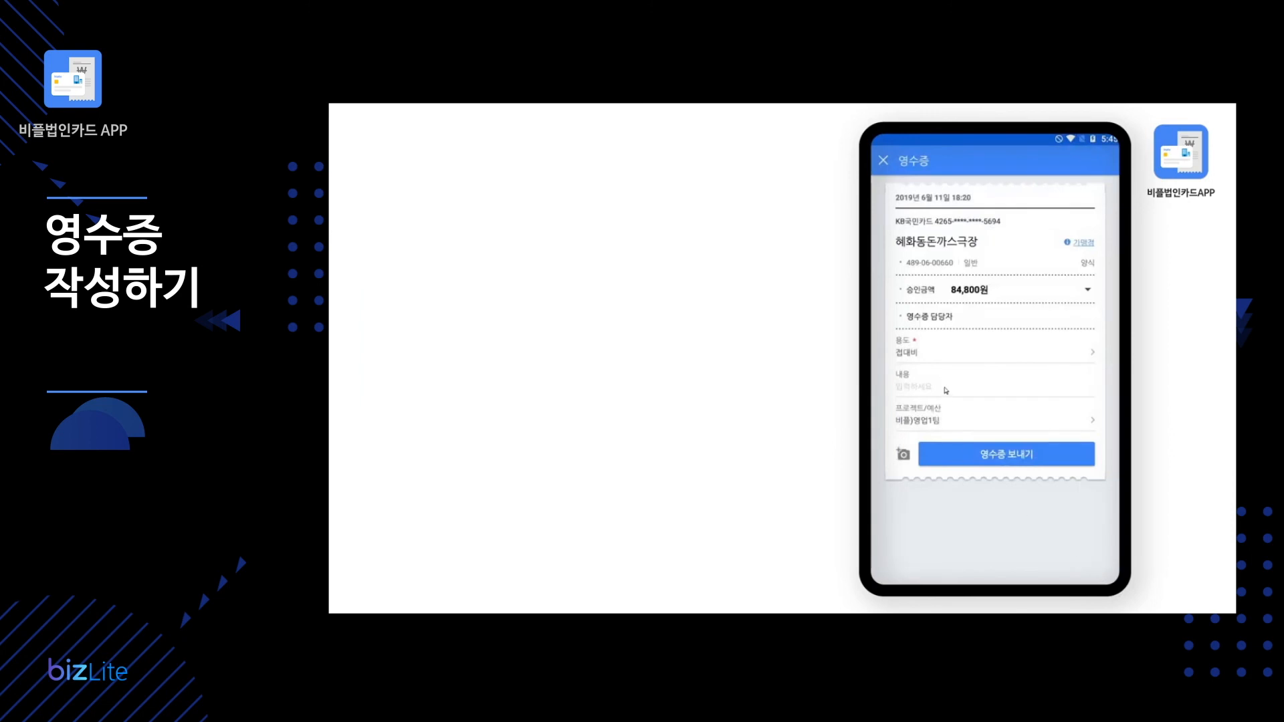
click(946, 391)
text(곡)
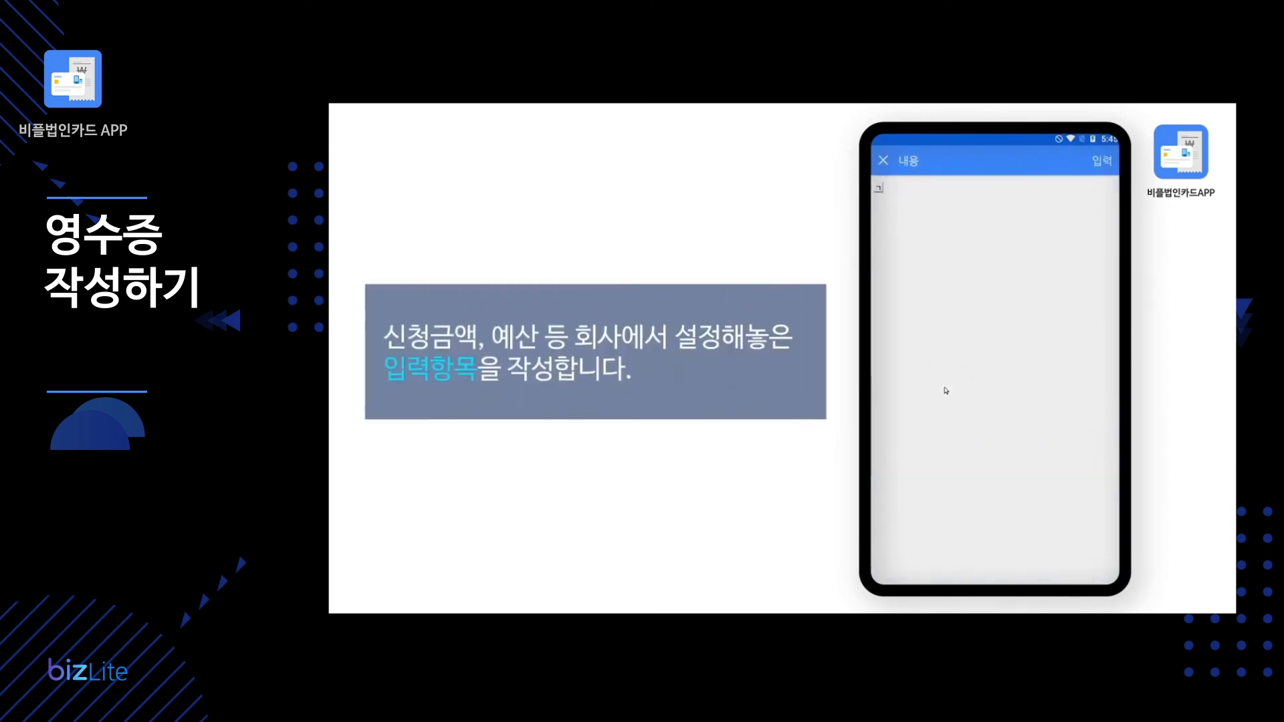
text(객사와의 저녁식사)
click(1102, 161)
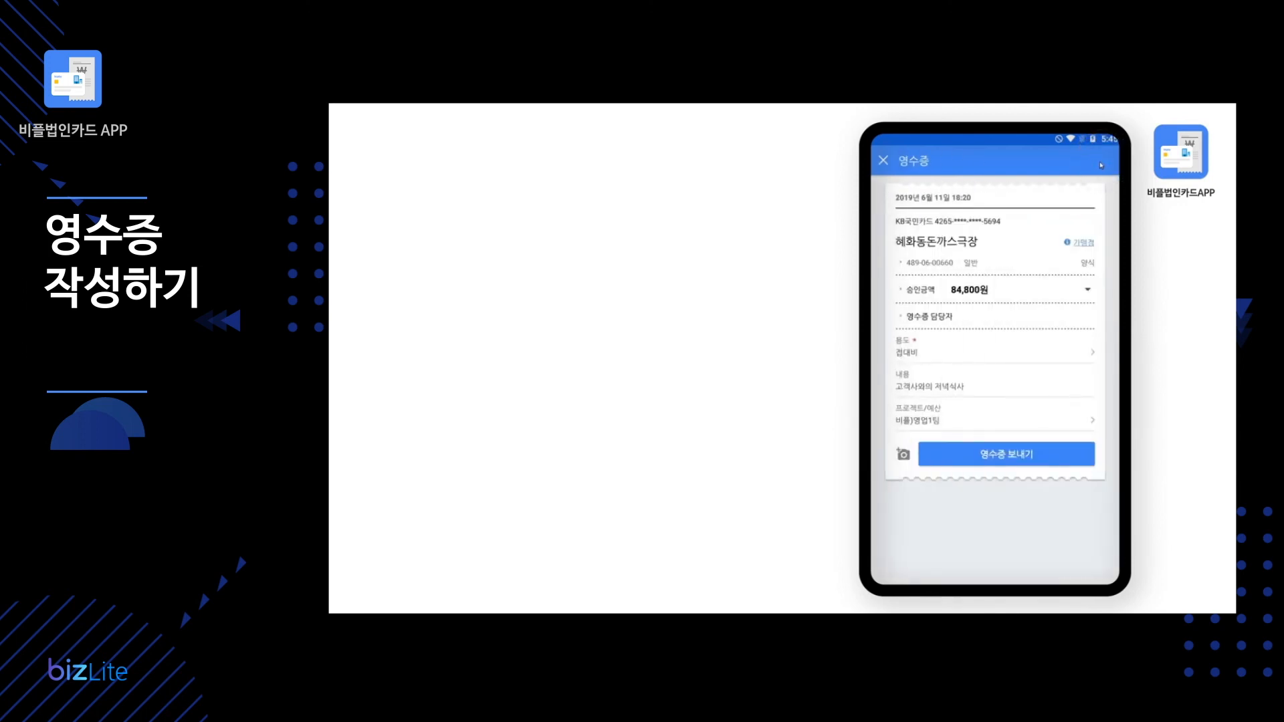
click(1054, 463)
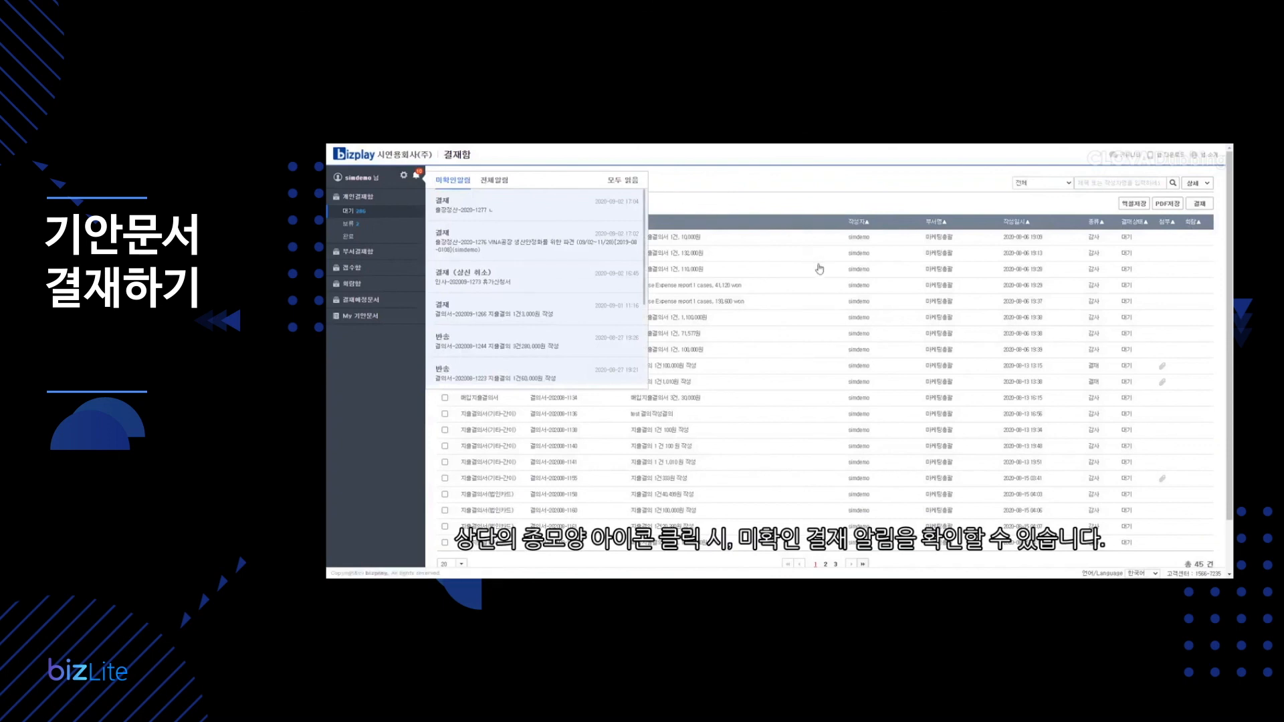
- Dismiss the notifications and open the pending 10,000원 매입지출결의서
click(851, 181)
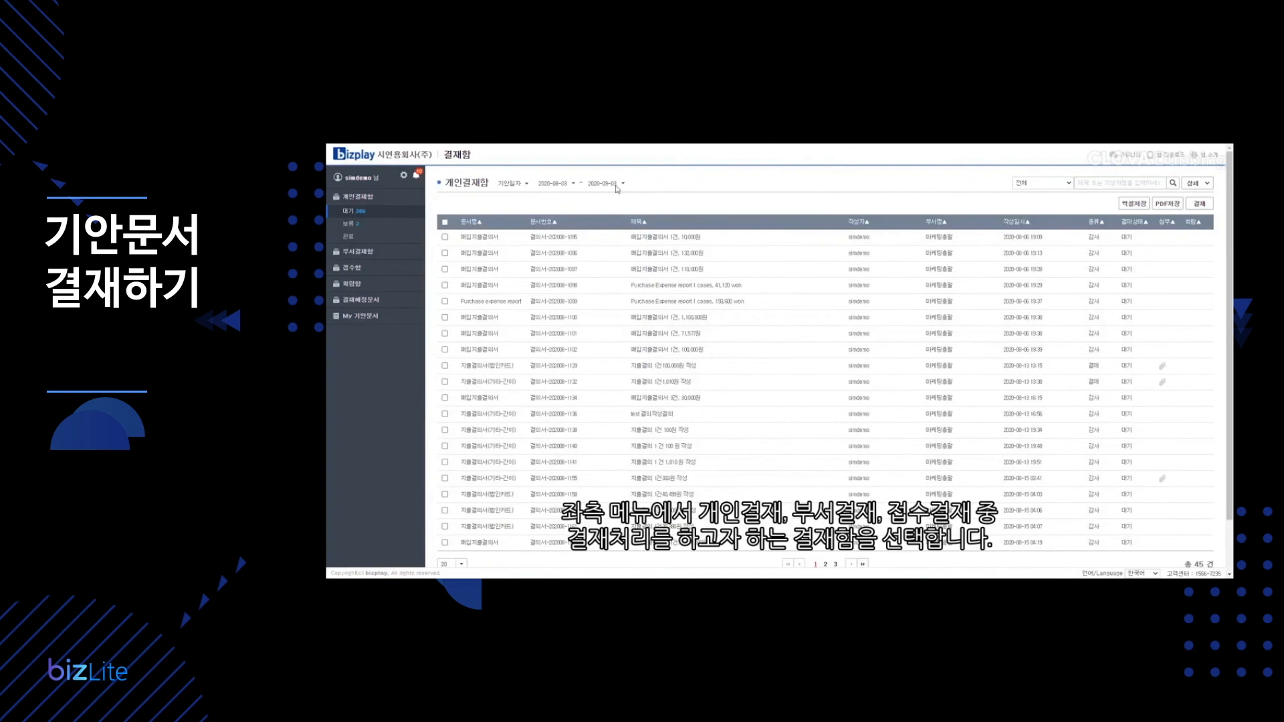
click(588, 239)
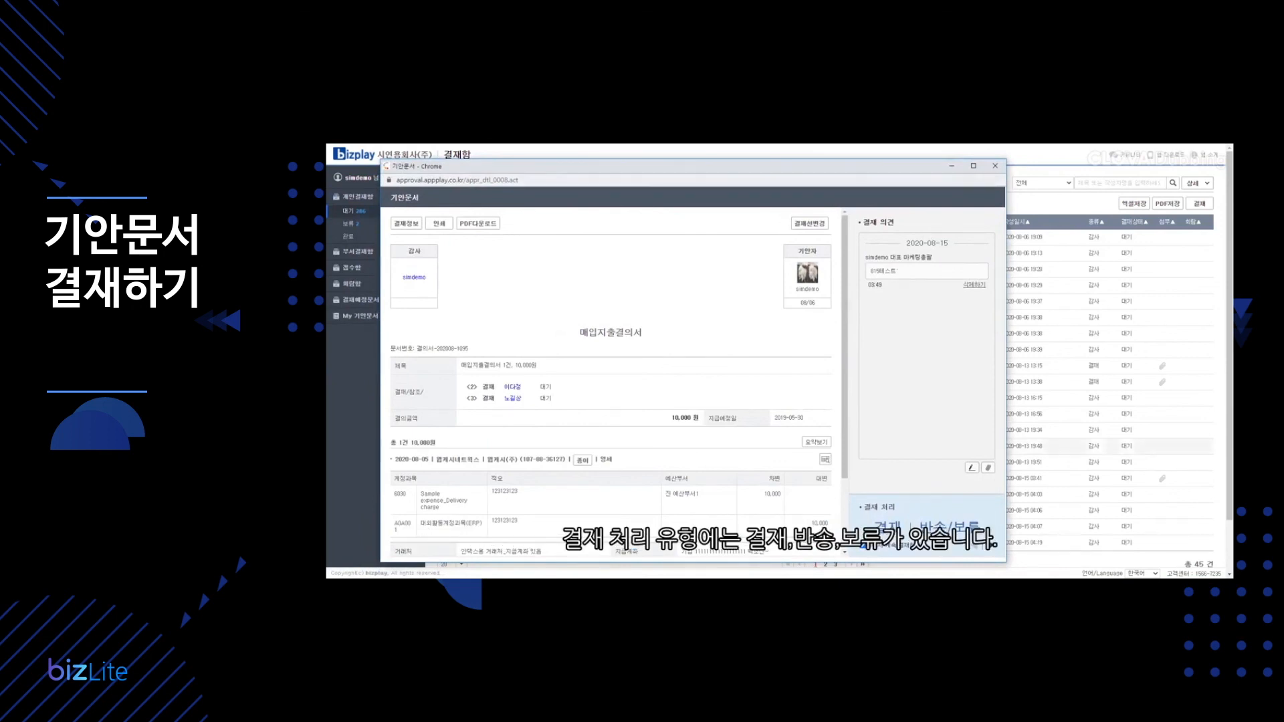
- Approve the 10,000원 매입지출결의서, entering the 보안결재 password
click(949, 527)
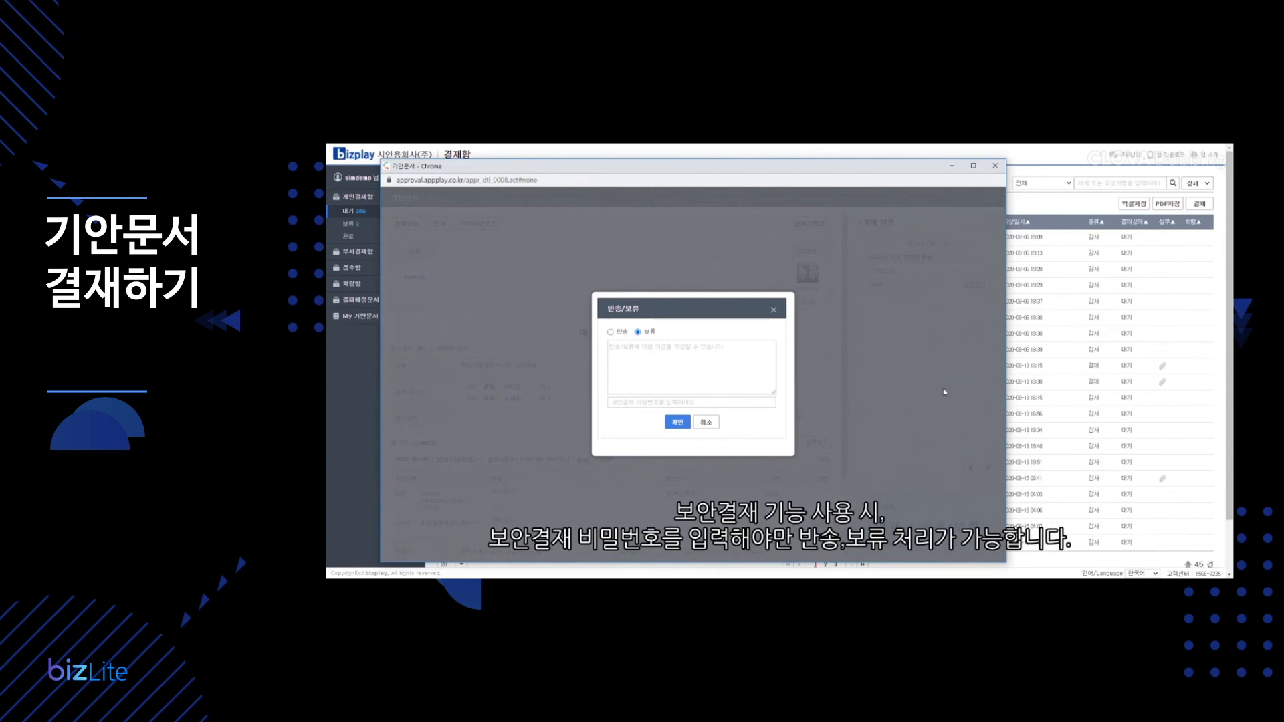
click(773, 310)
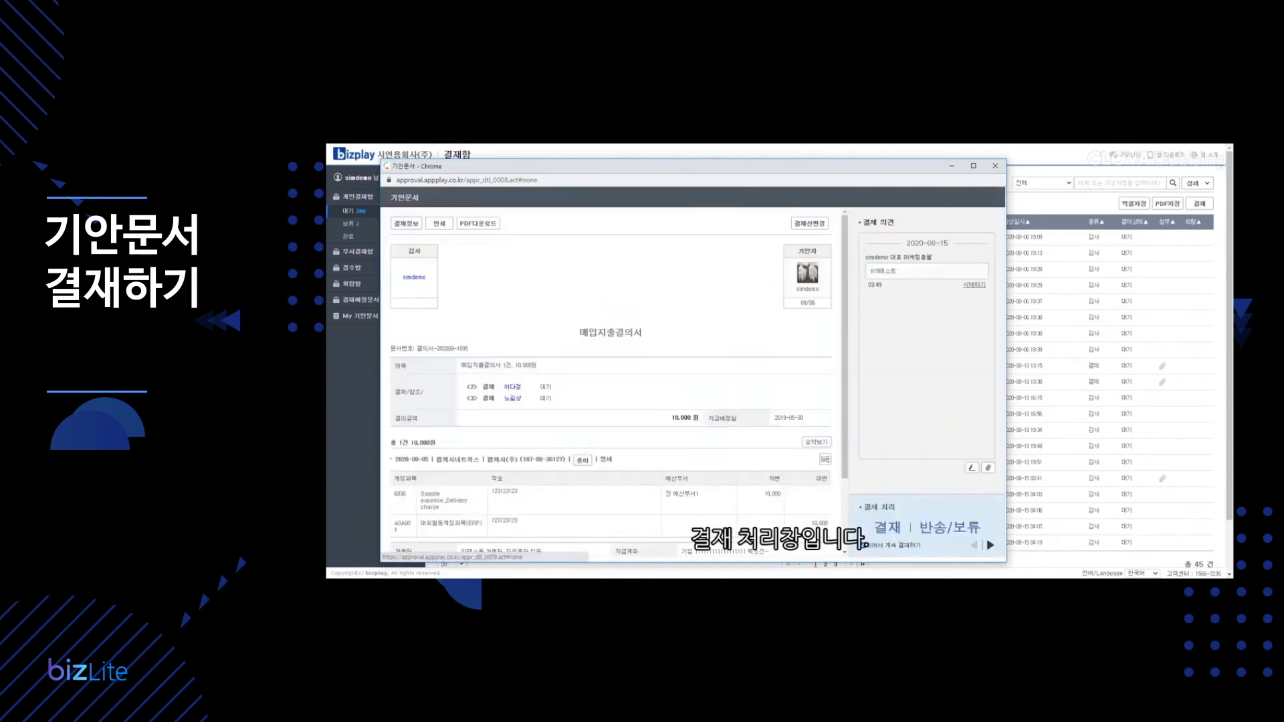
click(888, 527)
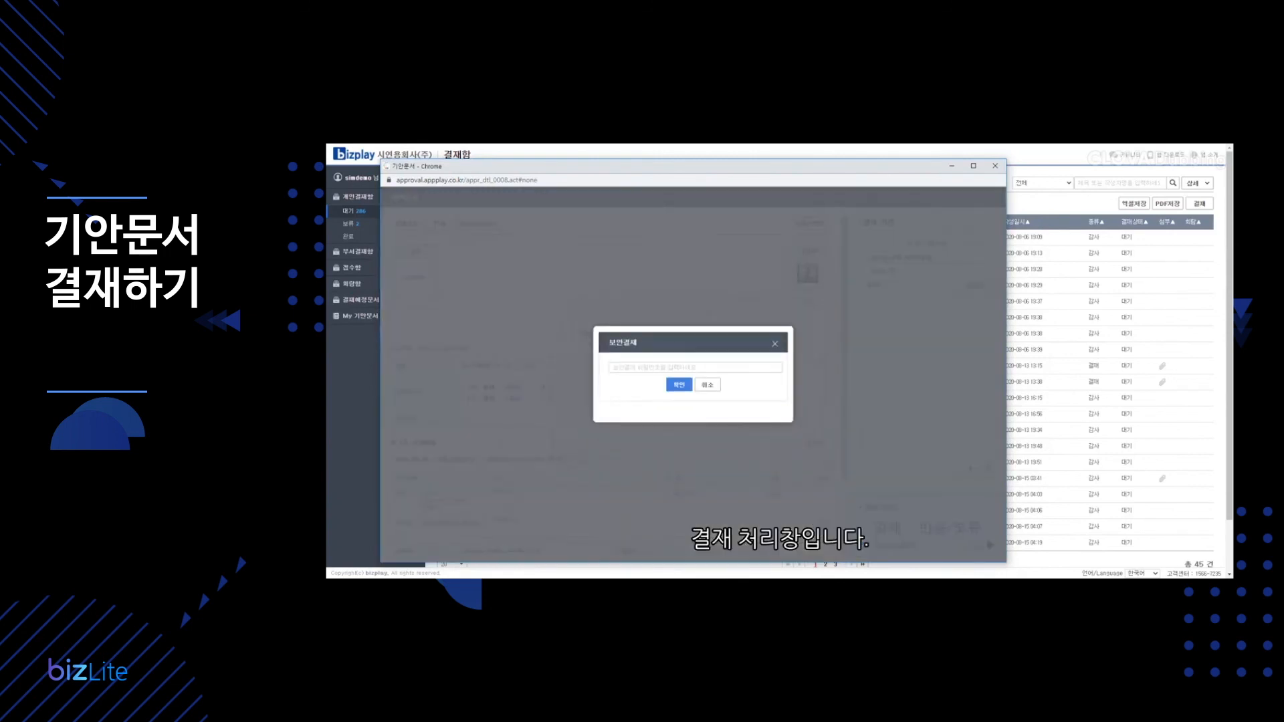
click(695, 367)
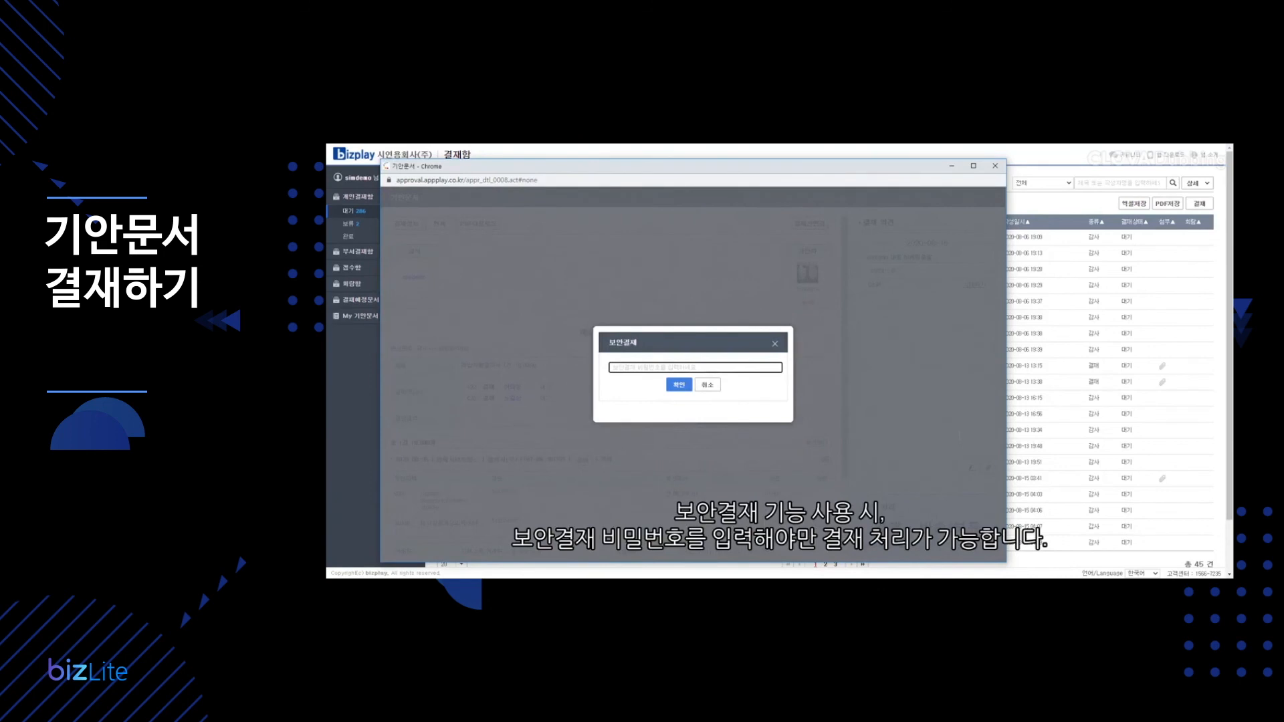
text(••••••••••)
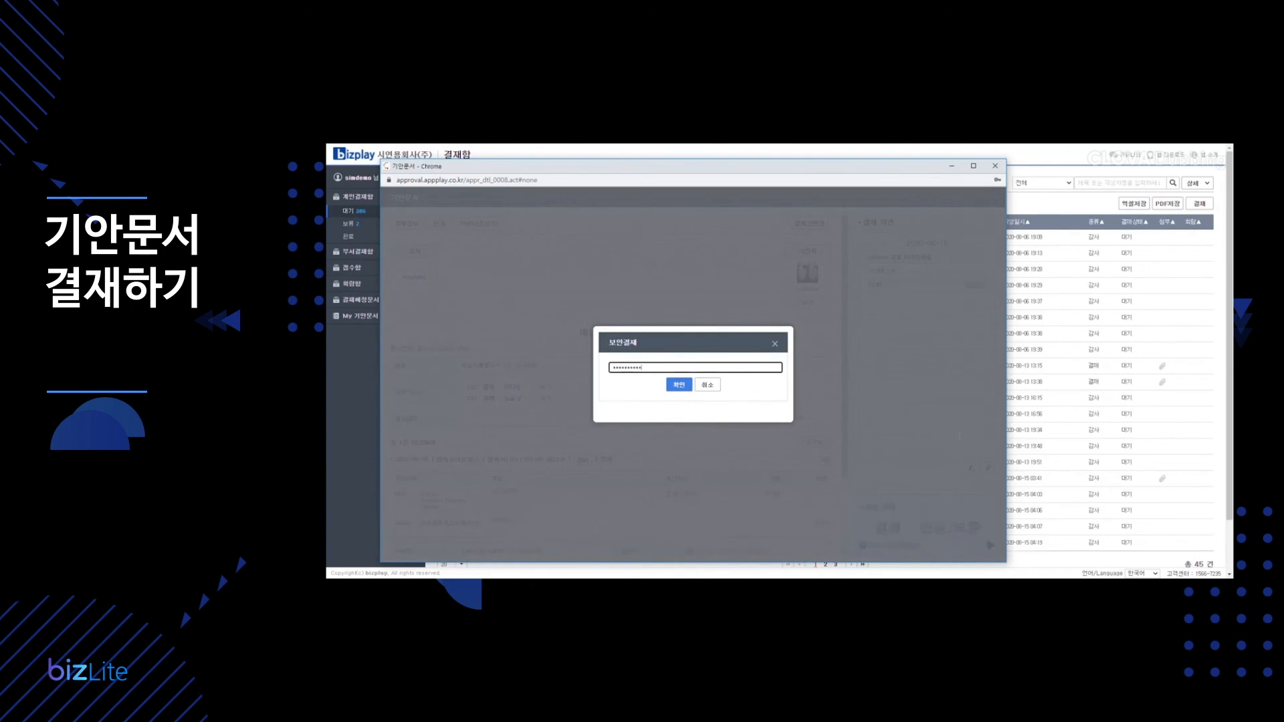
key(Tab)
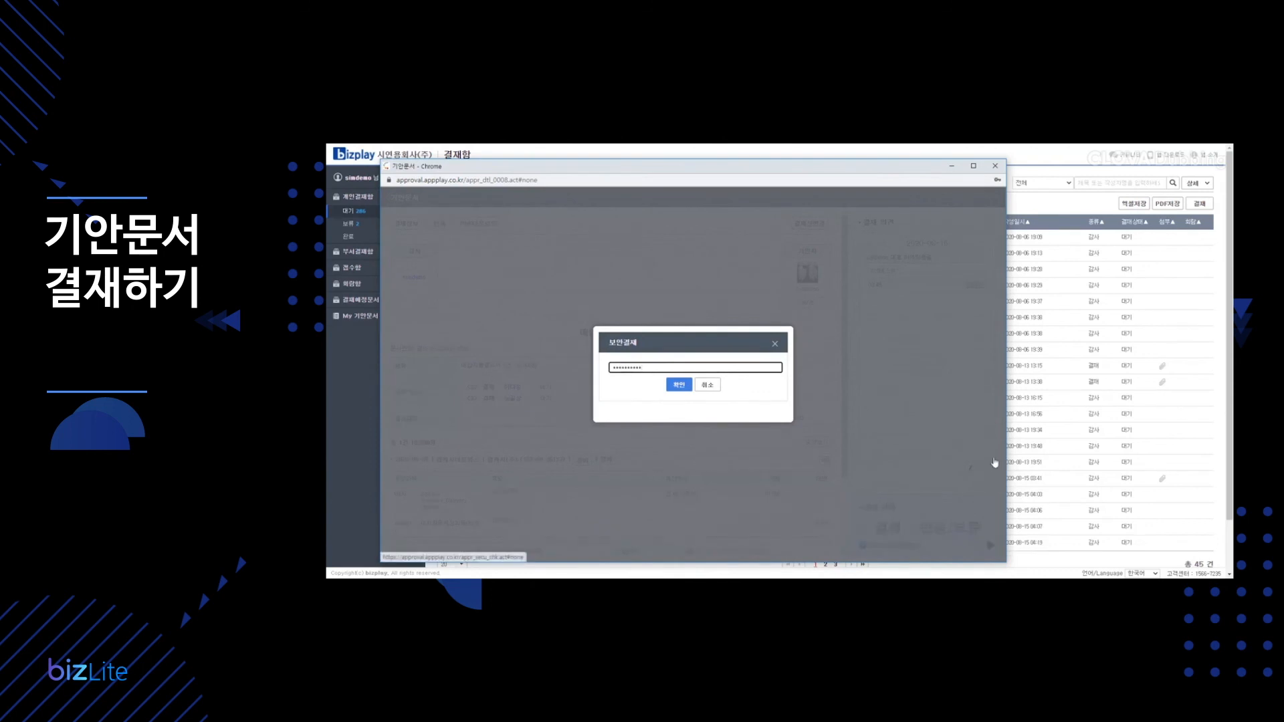
key(Return)
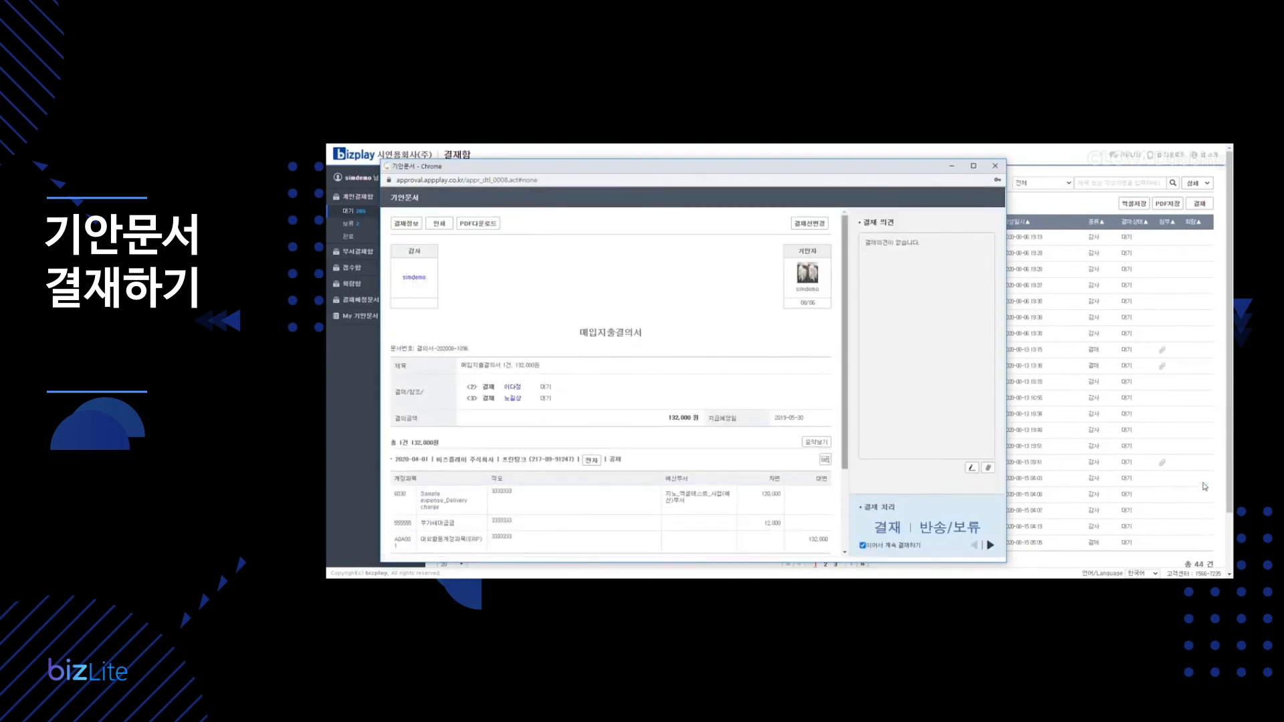
- Close the approved document's window and show the 완료 approval list
scroll(610, 401, down, 3)
scroll(610, 381, up, 3)
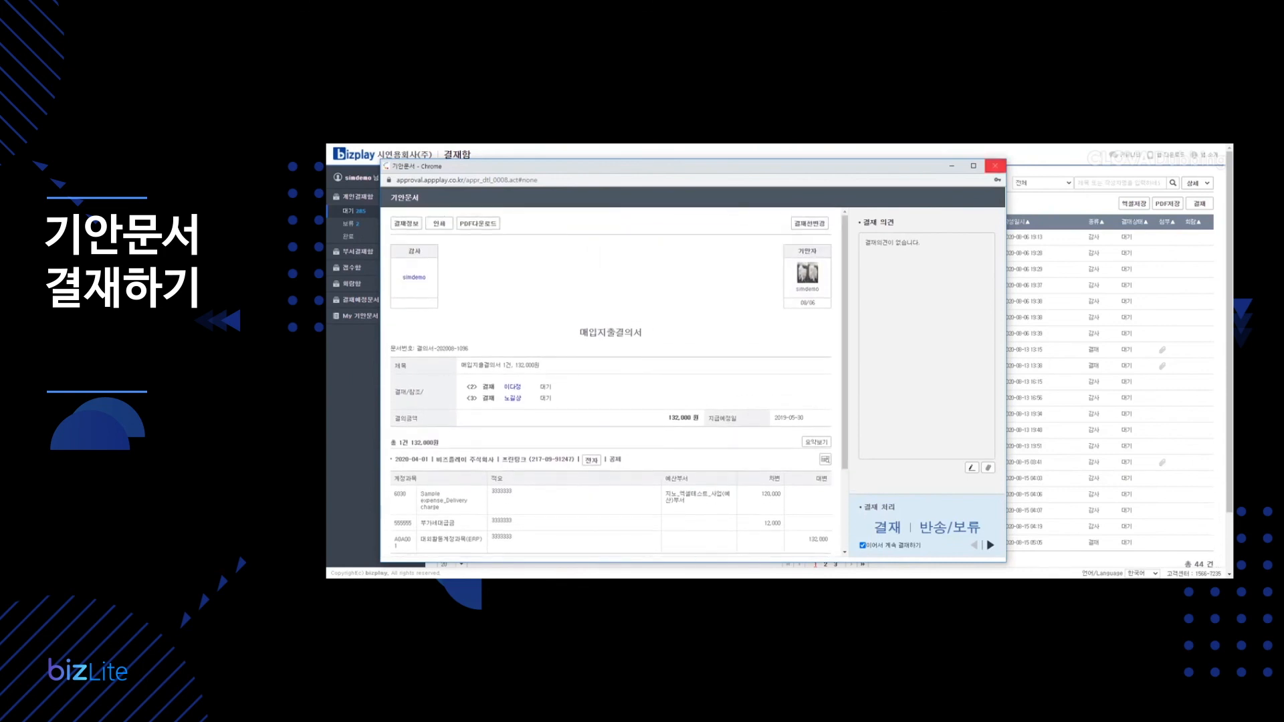
click(995, 166)
click(348, 236)
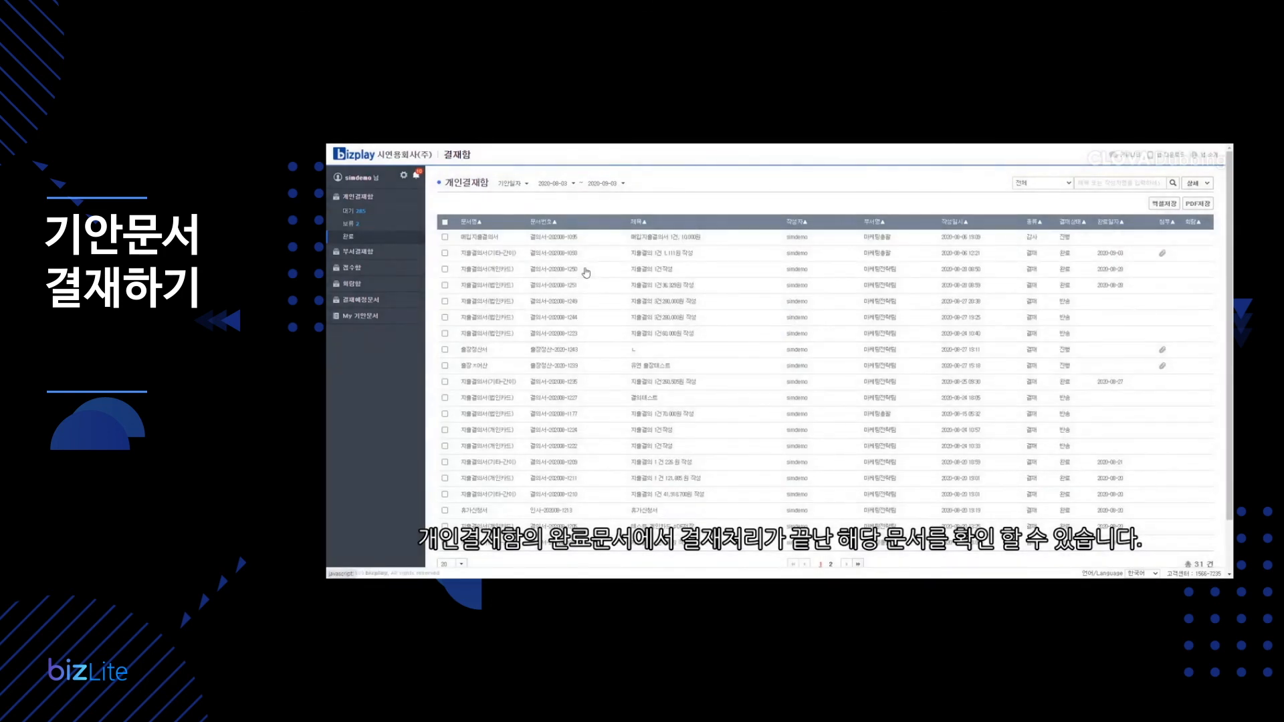
- Open the top approved document in the 완료 list for review, then close it
click(815, 274)
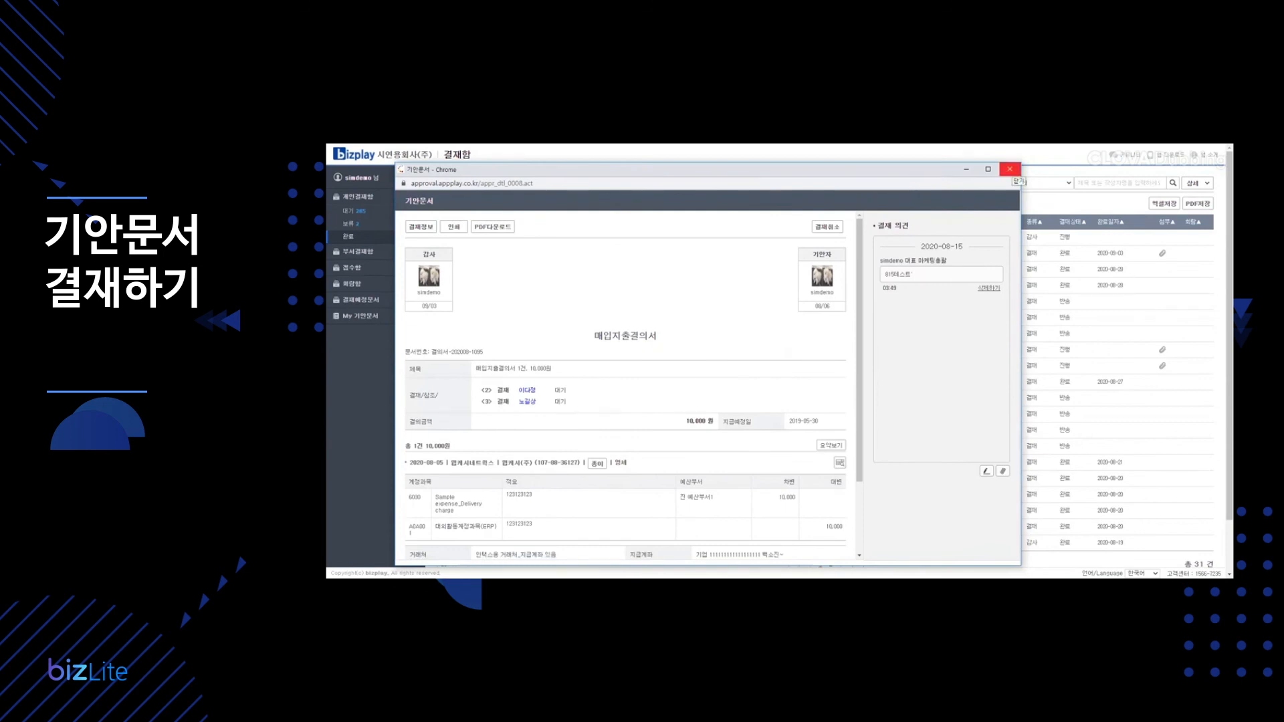
click(1009, 168)
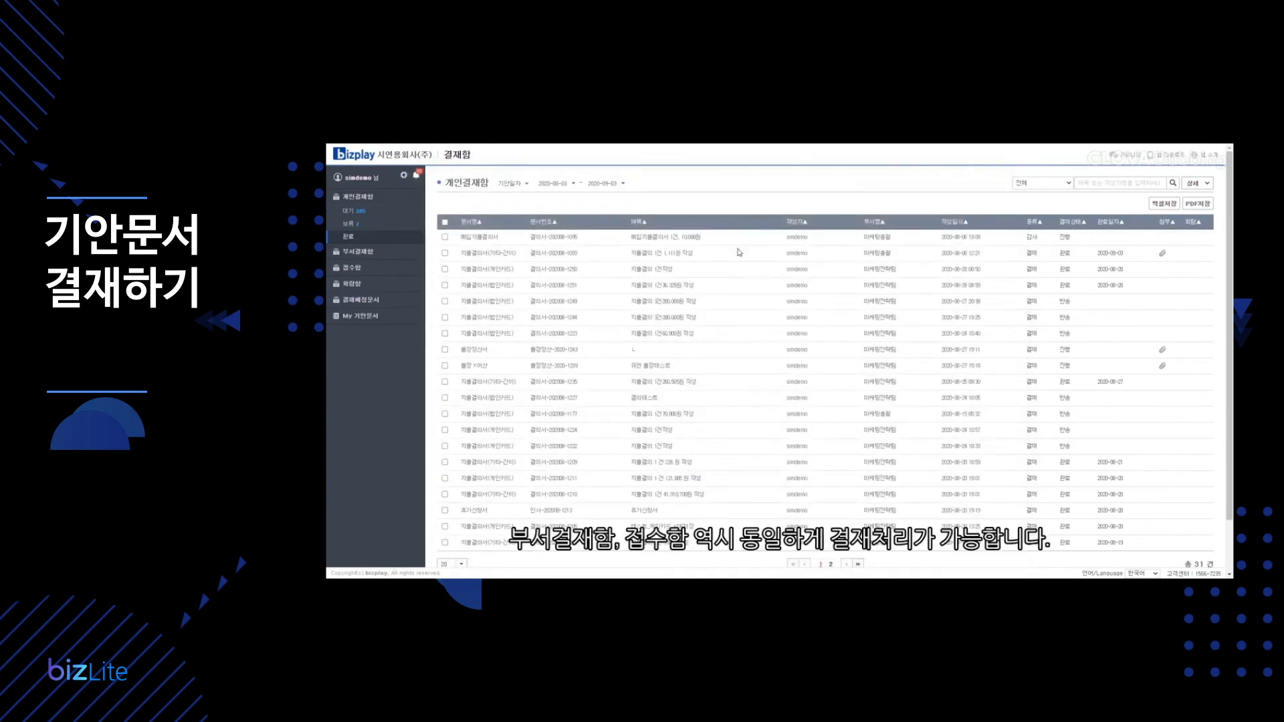